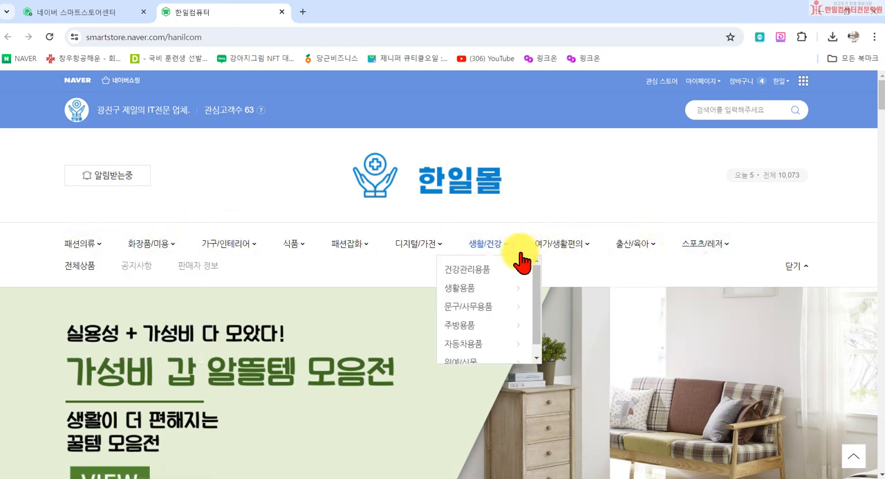
- Go to category management in the Smart Store Center and set the display method to 나만의 카테고리 전시
{"action": "mouse_move", "coordinate": [633, 248]}
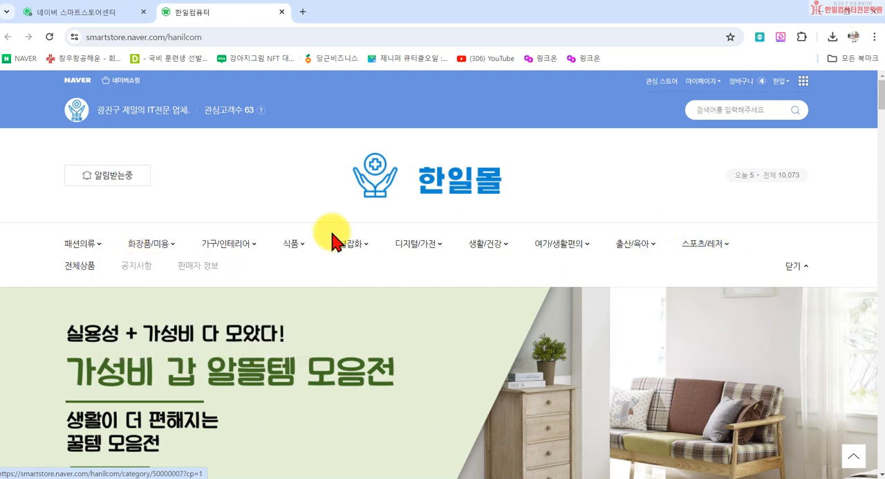
{"action": "mouse_move", "coordinate": [150, 247]}
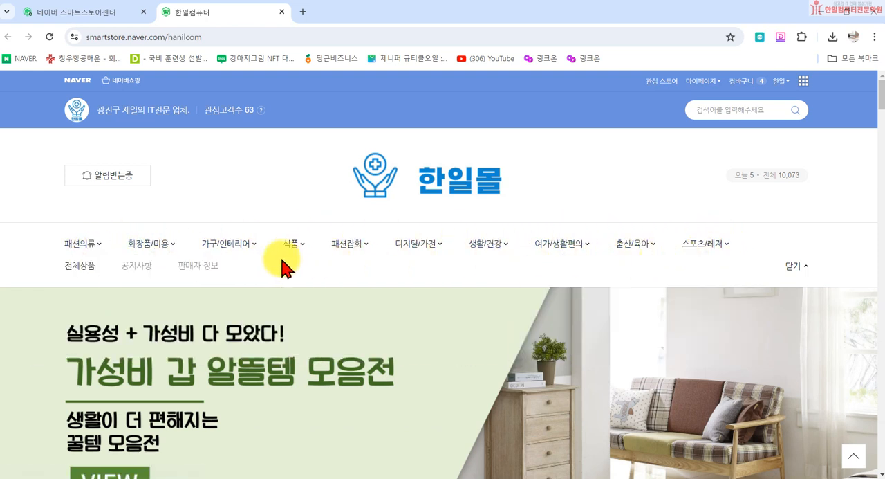
{"action": "left_click", "coordinate": [66, 10]}
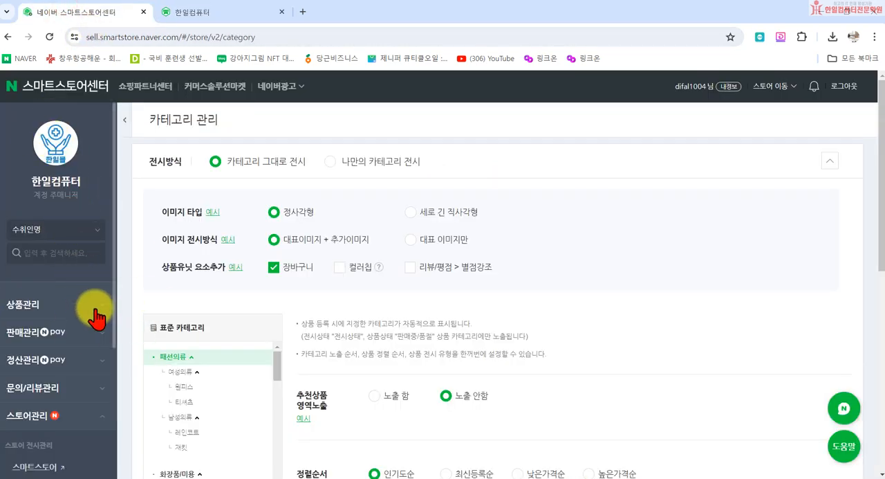
{"action": "scroll", "coordinate": [97, 318], "scroll_direction": "down", "scroll_amount": 5}
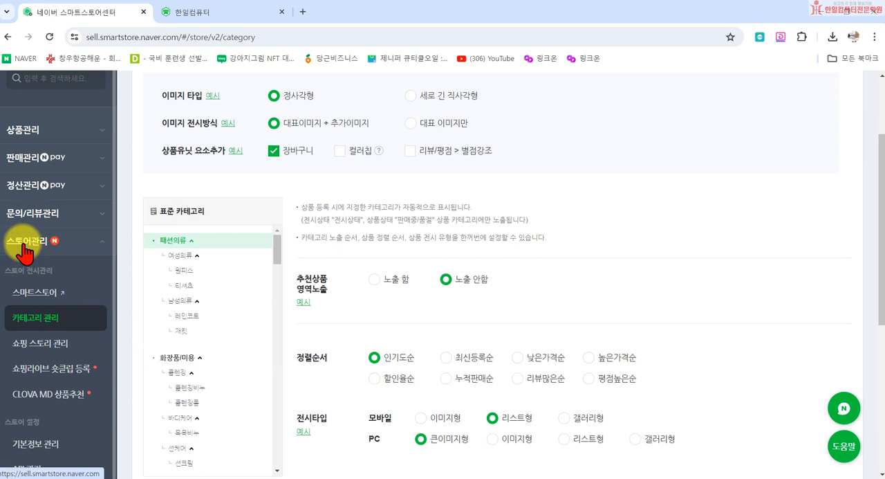
{"action": "left_click", "coordinate": [28, 320]}
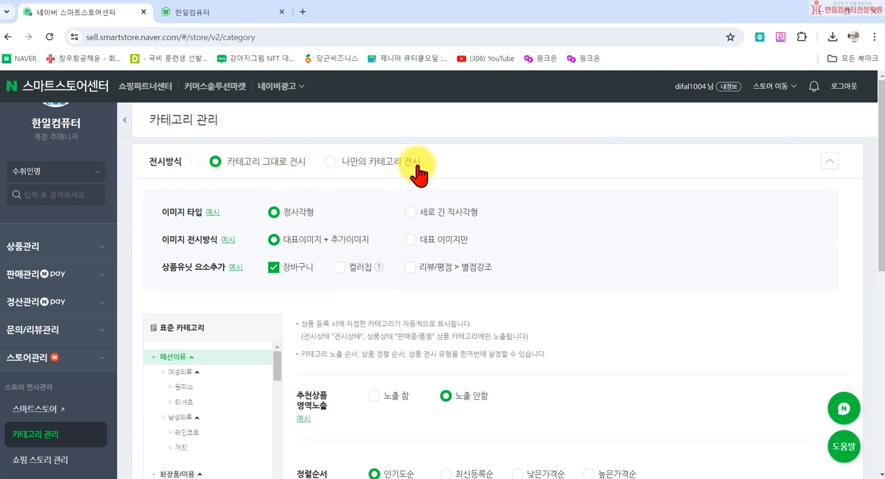
{"action": "left_click", "coordinate": [331, 165]}
- Delete the 알뜰상품 category from the display category list
{"action": "scroll", "coordinate": [287, 283], "scroll_direction": "down", "scroll_amount": 1}
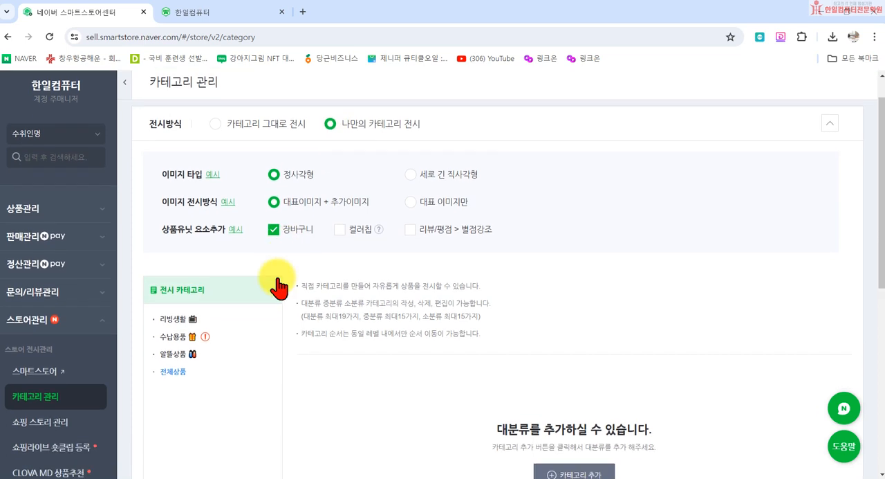
{"action": "scroll", "coordinate": [174, 343], "scroll_direction": "down", "scroll_amount": 1}
{"action": "left_click", "coordinate": [179, 275]}
{"action": "scroll", "coordinate": [222, 311], "scroll_direction": "down", "scroll_amount": 3}
{"action": "left_click", "coordinate": [237, 297]}
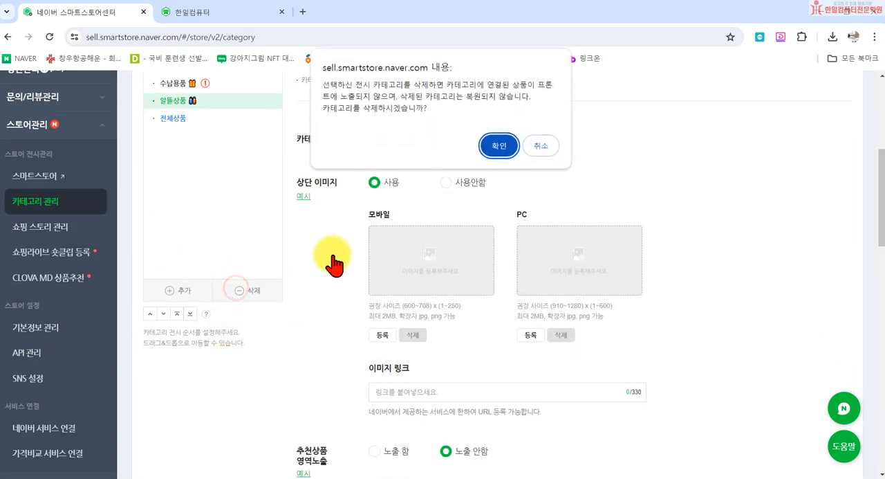
{"action": "left_click", "coordinate": [493, 142]}
- Delete the 수납용품 and 리빙생활 categories from the display category list
{"action": "left_click", "coordinate": [173, 200]}
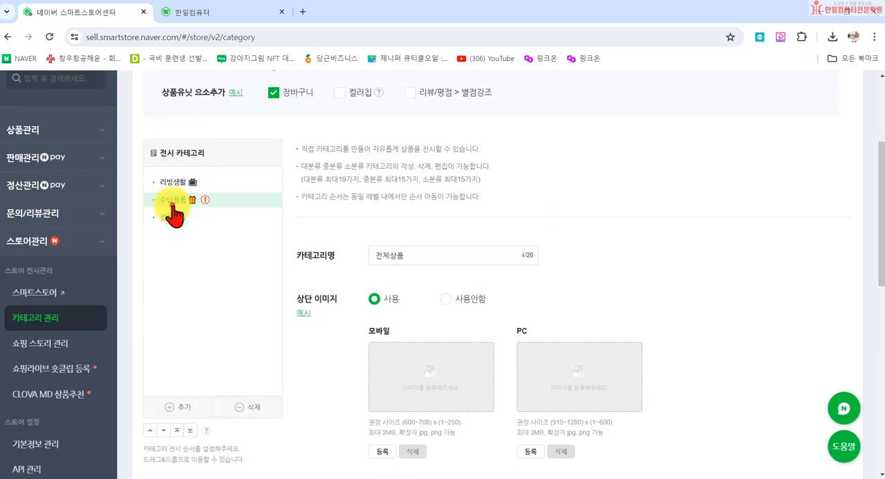
{"action": "left_click", "coordinate": [247, 406]}
{"action": "left_click", "coordinate": [500, 145]}
{"action": "left_click", "coordinate": [179, 183]}
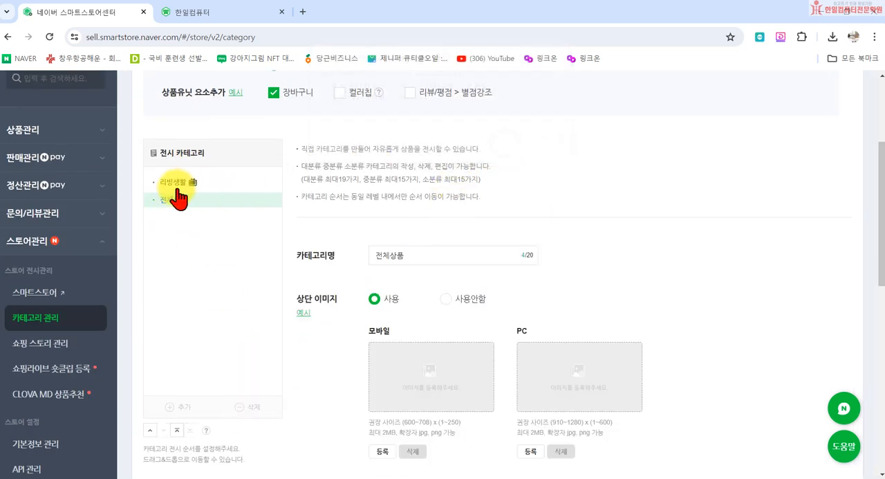
{"action": "left_click", "coordinate": [248, 406]}
{"action": "left_click", "coordinate": [499, 145]}
- Examine the mobile example for 이미지 전시방식, comparing the representative-image-only display with the one including additional images
{"action": "scroll", "coordinate": [494, 392], "scroll_direction": "up", "scroll_amount": 2}
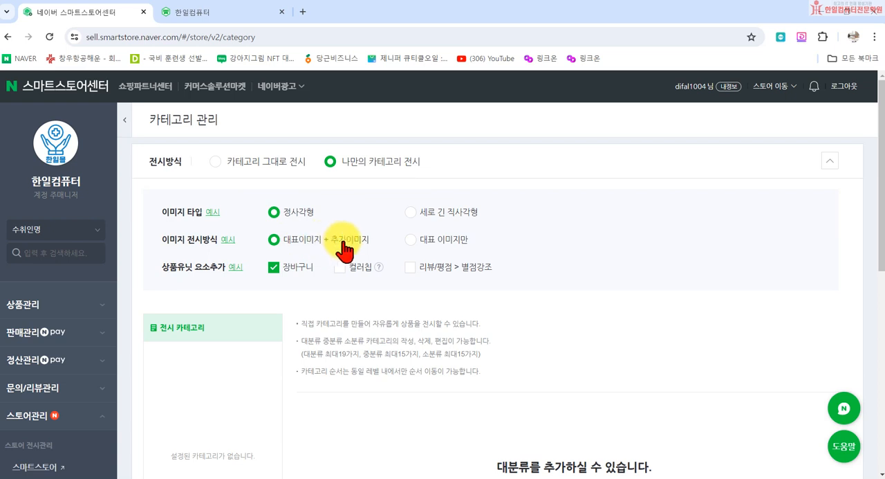
{"action": "left_click", "coordinate": [228, 241]}
{"action": "scroll", "coordinate": [490, 395], "scroll_direction": "down", "scroll_amount": 3}
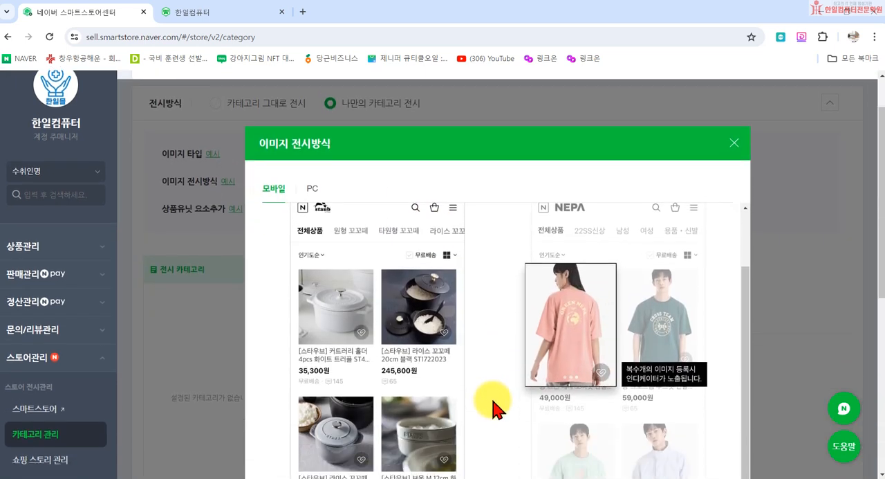
{"action": "scroll", "coordinate": [601, 330], "scroll_direction": "down", "scroll_amount": 2}
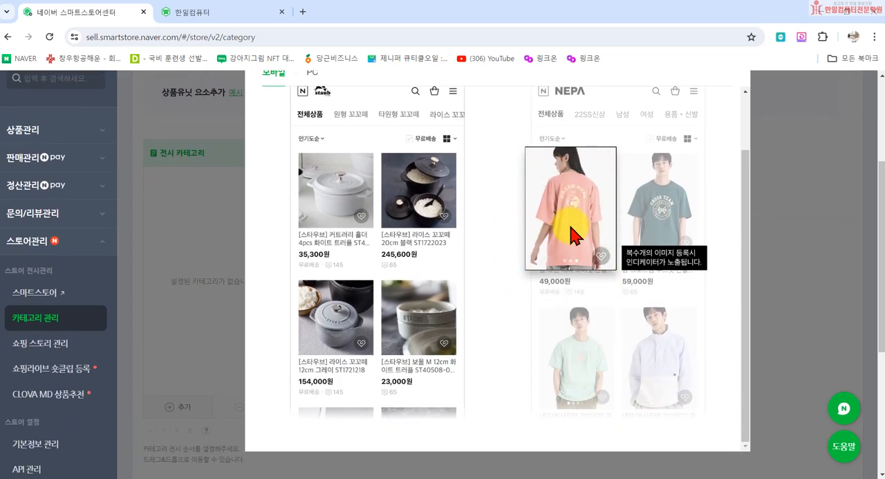
{"action": "scroll", "coordinate": [574, 235], "scroll_direction": "up", "scroll_amount": 2}
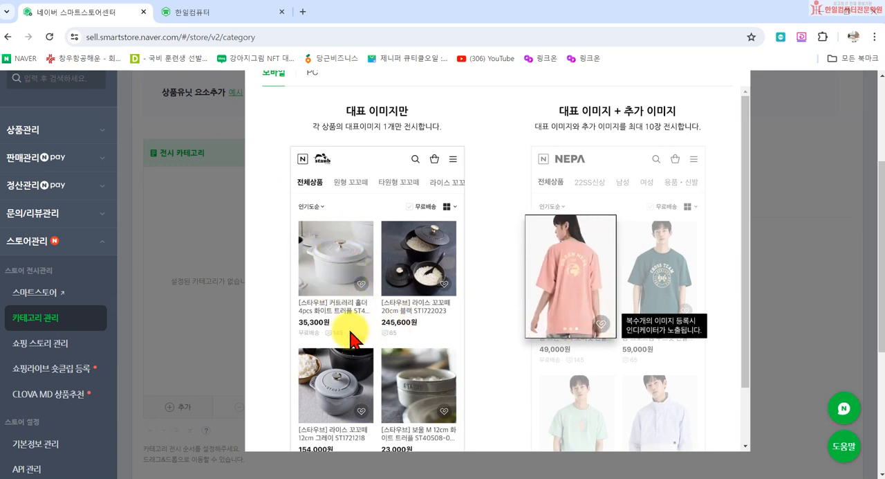
{"action": "scroll", "coordinate": [664, 124], "scroll_direction": "up", "scroll_amount": 3}
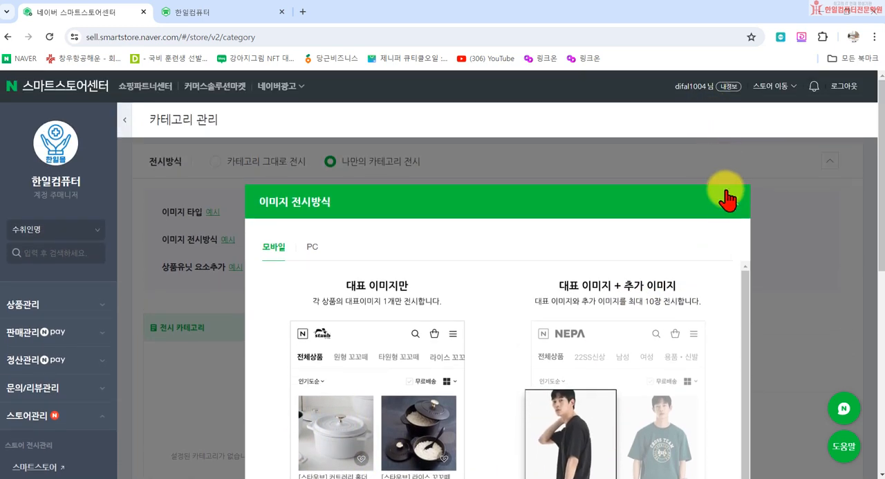
{"action": "left_click", "coordinate": [727, 199]}
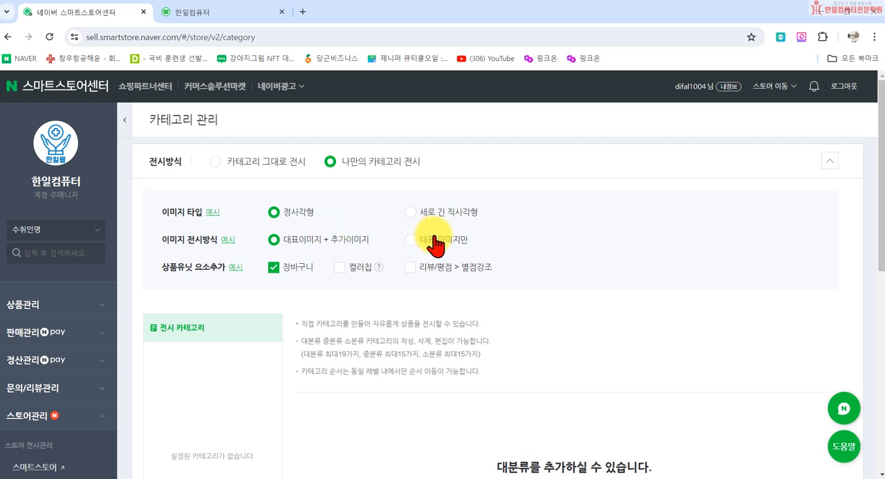
- Examine the image-type example for 상품유닛 요소추가, covering the 장바구니, 컬러칩 and 리뷰/평점 > 별점강조 elements
{"action": "left_click", "coordinate": [235, 267]}
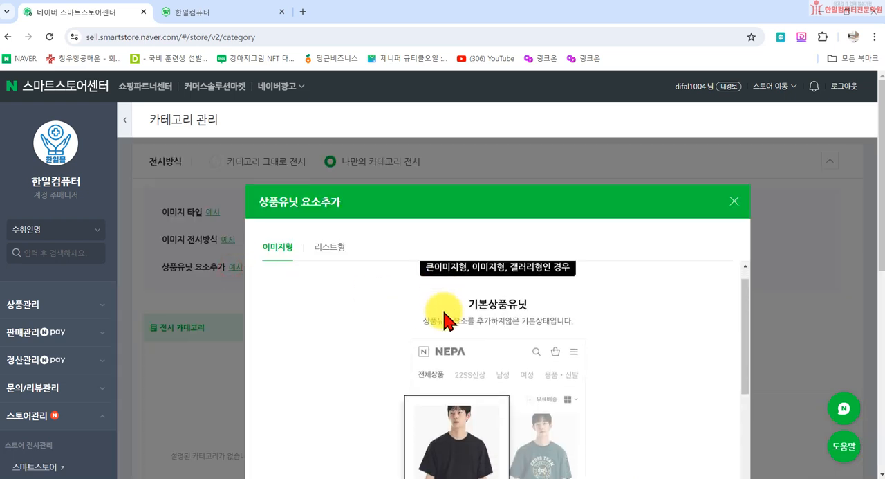
{"action": "scroll", "coordinate": [484, 360], "scroll_direction": "down", "scroll_amount": 3}
{"action": "scroll", "coordinate": [498, 401], "scroll_direction": "down", "scroll_amount": 3}
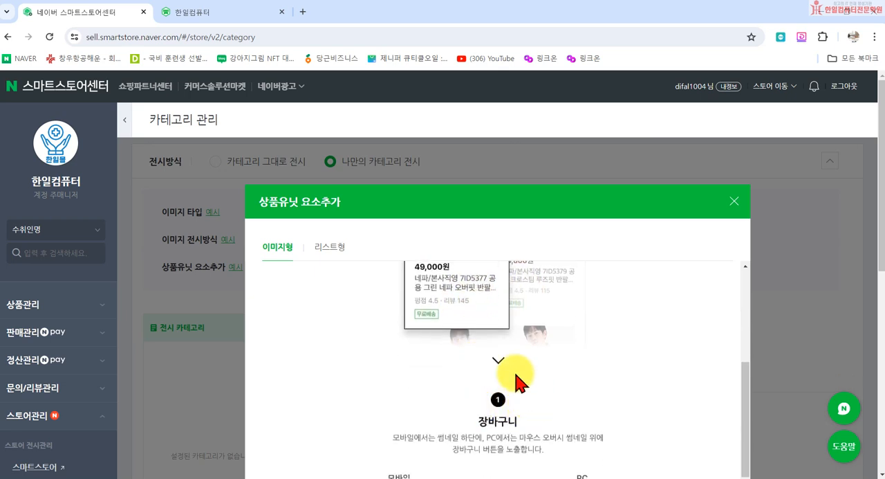
{"action": "scroll", "coordinate": [470, 332], "scroll_direction": "down", "scroll_amount": 5}
{"action": "scroll", "coordinate": [415, 366], "scroll_direction": "up", "scroll_amount": 2}
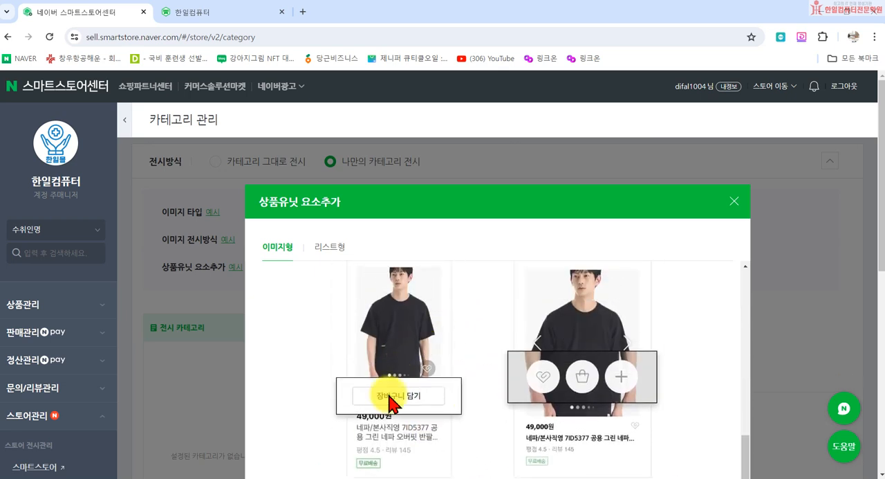
{"action": "scroll", "coordinate": [584, 391], "scroll_direction": "down", "scroll_amount": 3}
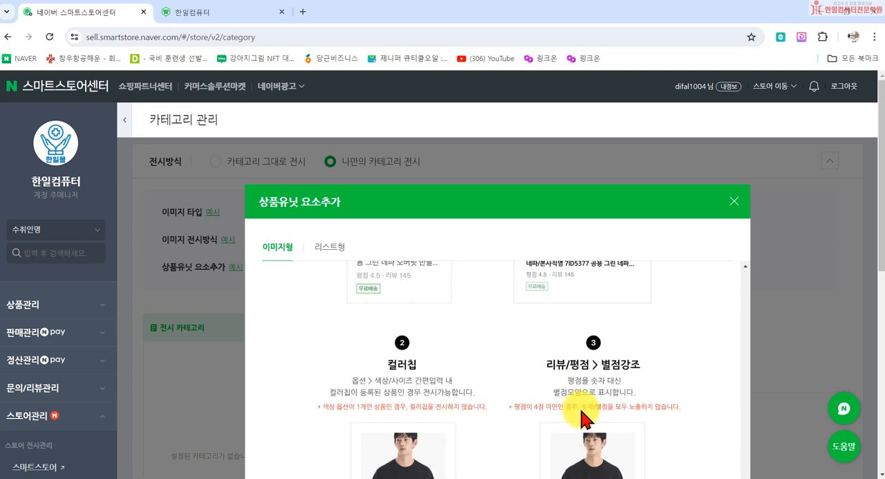
{"action": "scroll", "coordinate": [519, 422], "scroll_direction": "down", "scroll_amount": 3}
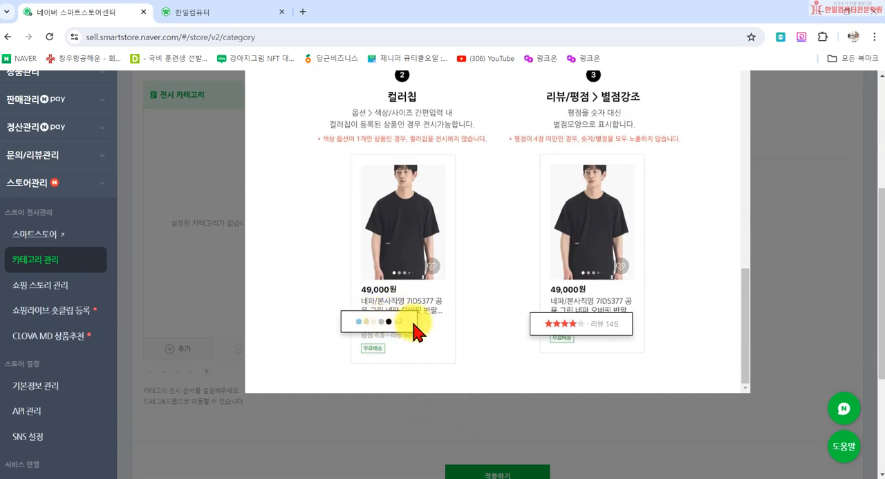
{"action": "scroll", "coordinate": [415, 322], "scroll_direction": "up", "scroll_amount": 1}
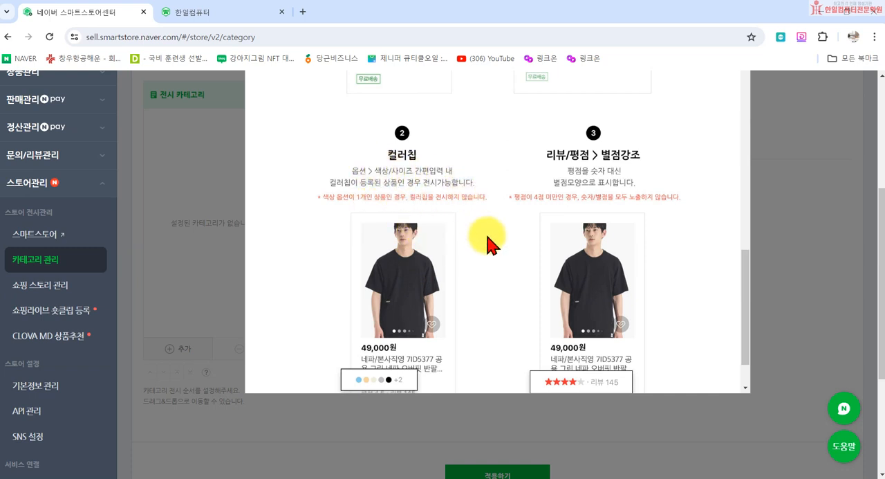
{"action": "scroll", "coordinate": [359, 325], "scroll_direction": "down", "scroll_amount": 1}
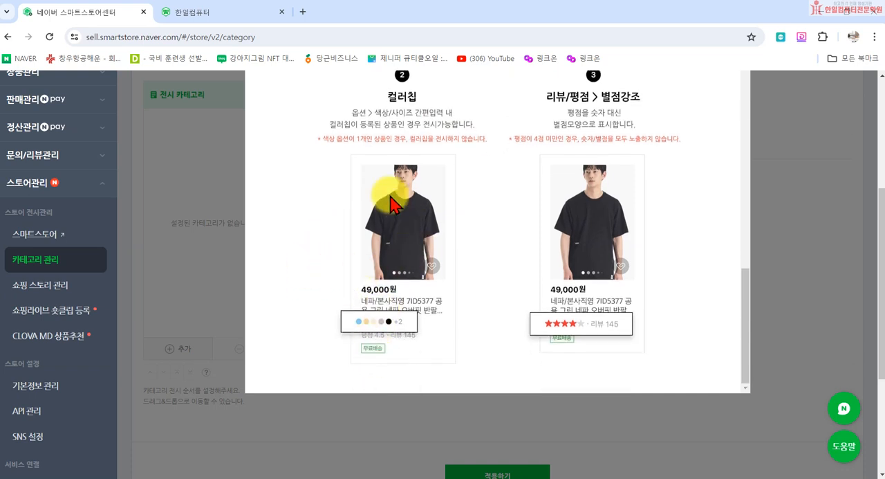
{"action": "scroll", "coordinate": [415, 257], "scroll_direction": "up", "scroll_amount": 1}
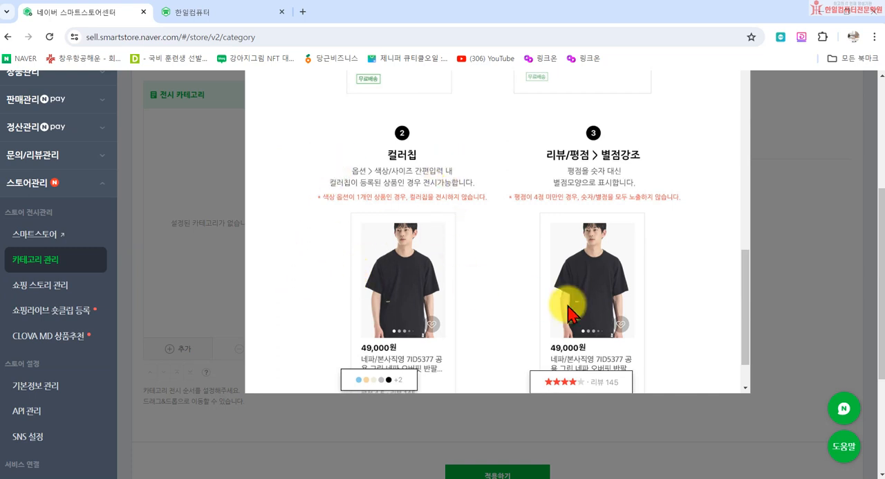
{"action": "scroll", "coordinate": [574, 316], "scroll_direction": "up", "scroll_amount": 2}
{"action": "scroll", "coordinate": [609, 291], "scroll_direction": "down", "scroll_amount": 1}
{"action": "scroll", "coordinate": [567, 232], "scroll_direction": "down", "scroll_amount": 2}
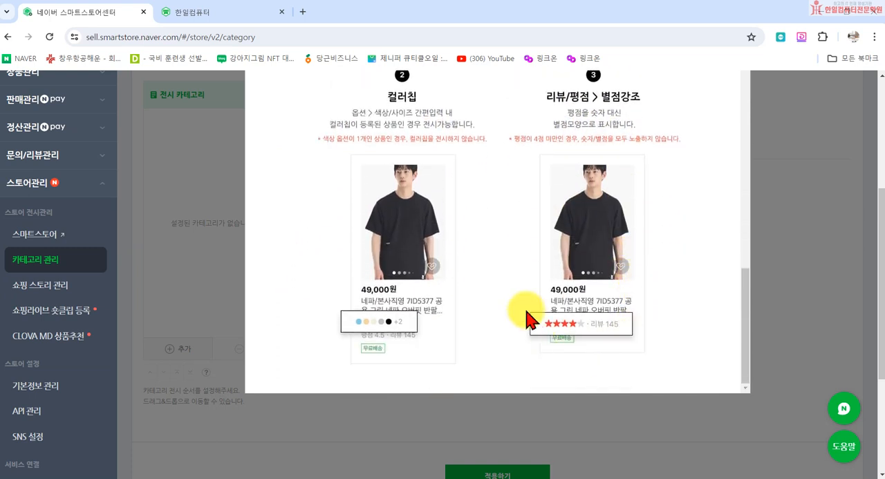
{"action": "scroll", "coordinate": [587, 325], "scroll_direction": "up", "scroll_amount": 10}
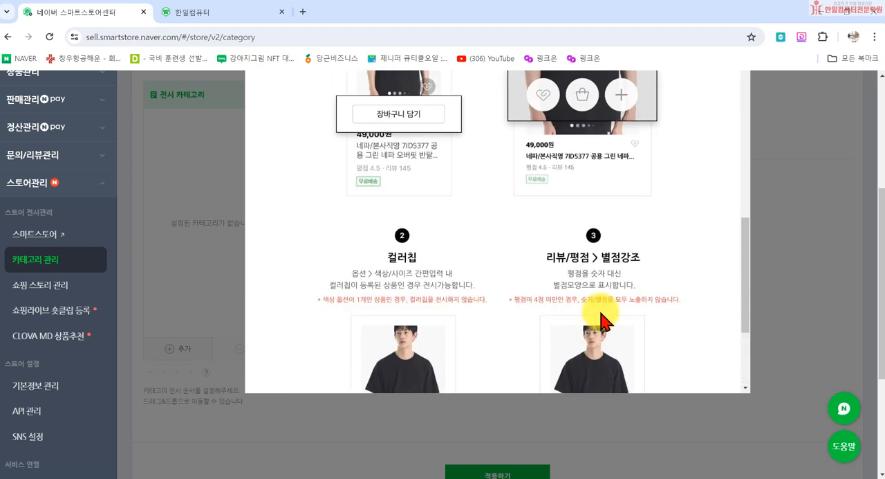
{"action": "scroll", "coordinate": [768, 111], "scroll_direction": "up", "scroll_amount": 3}
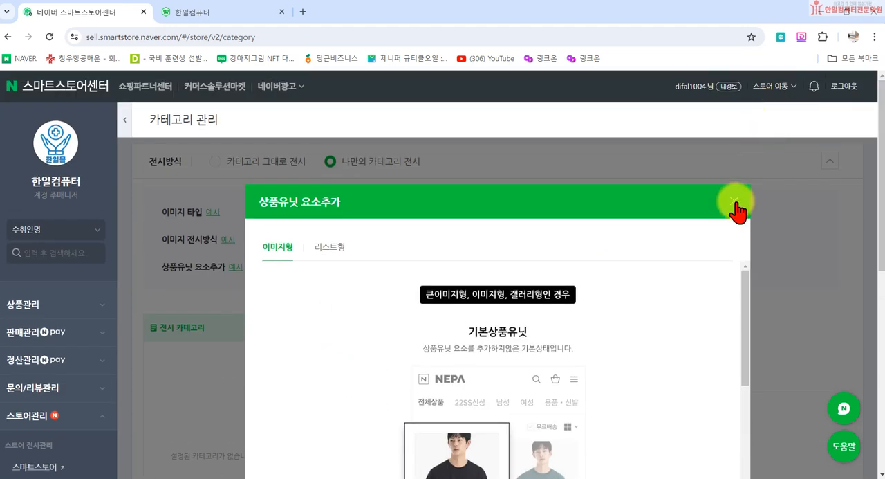
{"action": "left_click", "coordinate": [738, 201]}
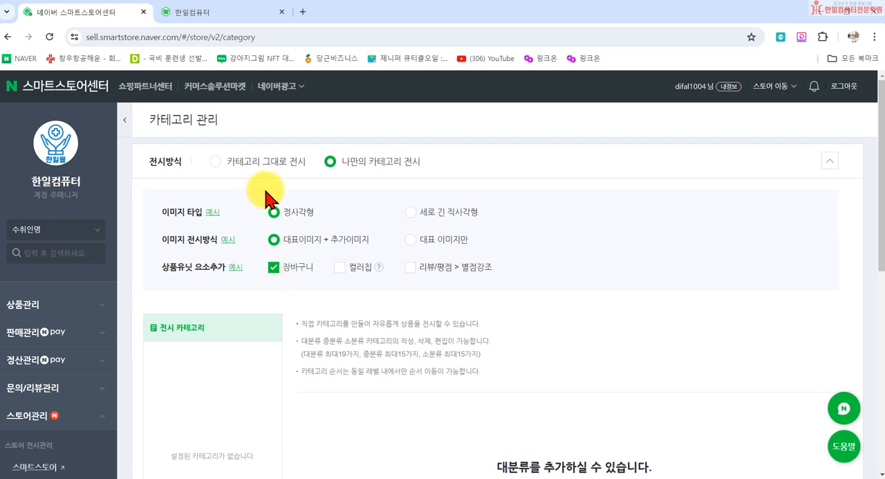
- Open the form for adding major display categories, and add and remove a fourth name row
{"action": "scroll", "coordinate": [287, 266], "scroll_direction": "down", "scroll_amount": 3}
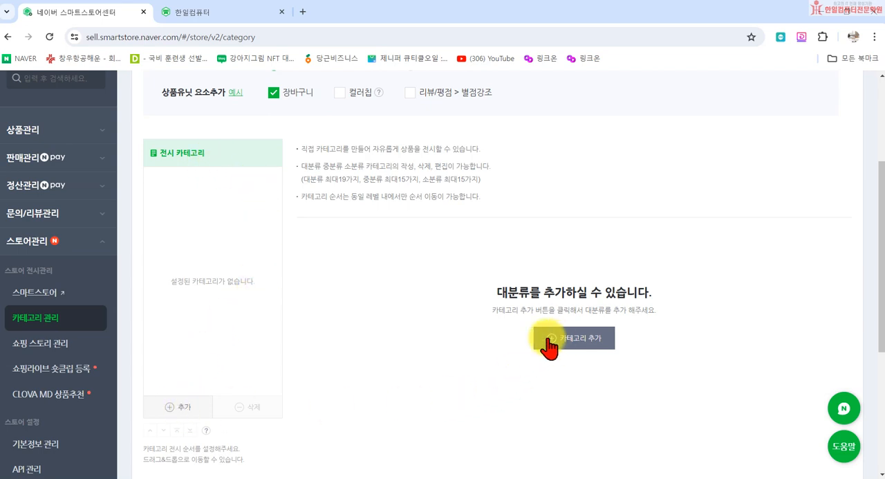
{"action": "left_click", "coordinate": [182, 414]}
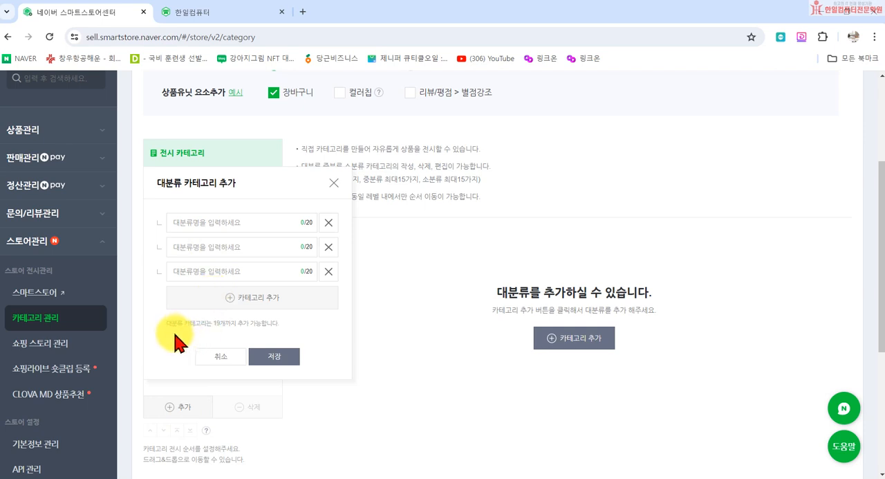
{"action": "double_click", "coordinate": [216, 322]}
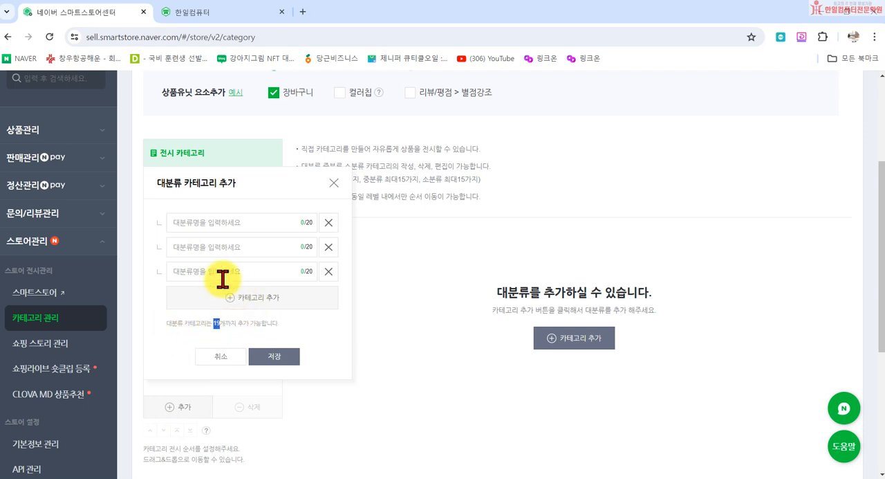
{"action": "left_click", "coordinate": [233, 303]}
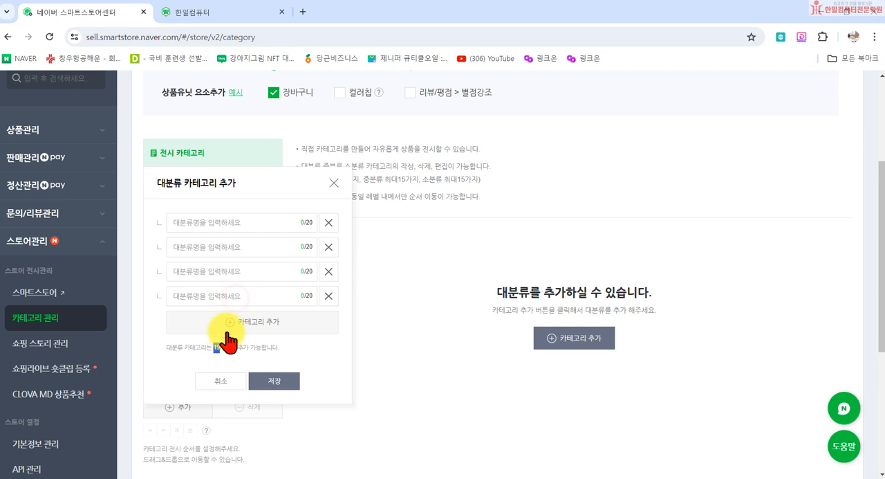
{"action": "left_click", "coordinate": [328, 295]}
- Try inserting a balloon emoji into the first major category name
{"action": "left_click", "coordinate": [188, 222]}
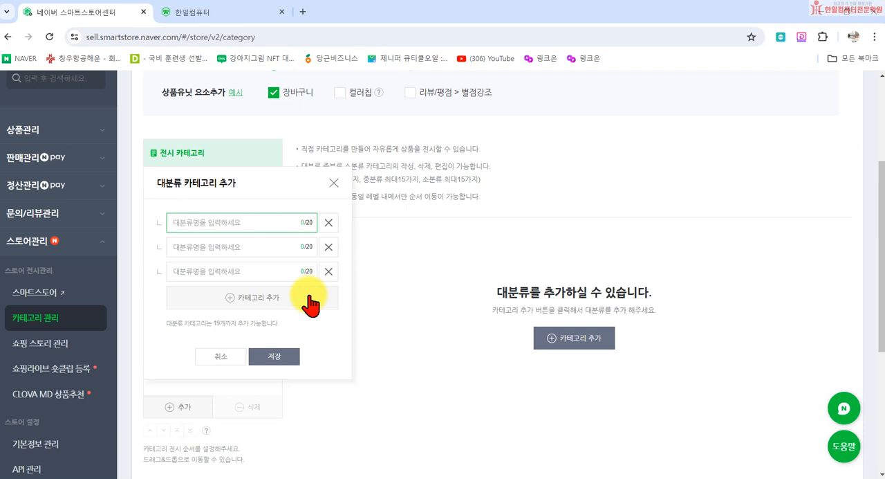
{"action": "key", "text": "super+period"}
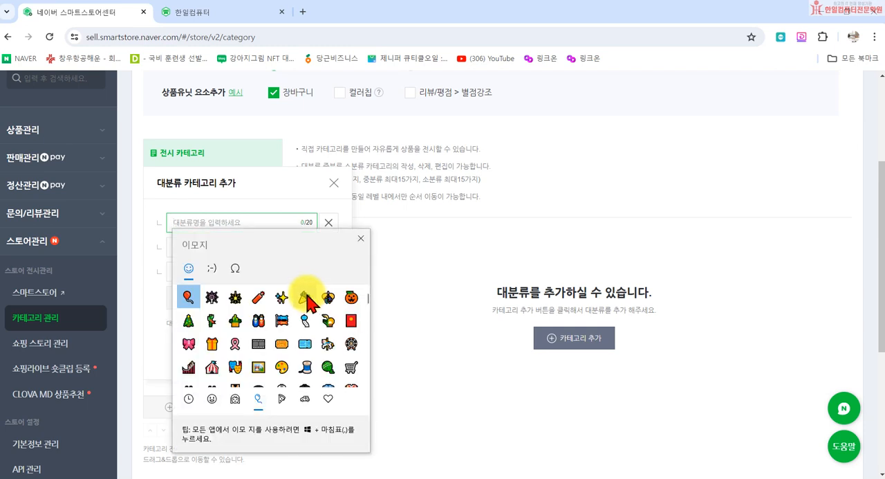
{"action": "left_click", "coordinate": [187, 296]}
{"action": "left_click", "coordinate": [360, 237]}
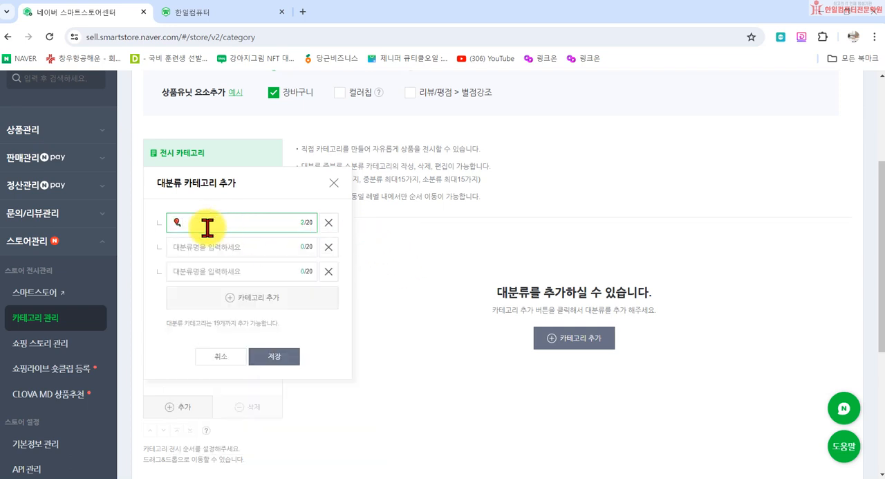
- Name the first major category 생활용품, with a pink ribbon emoji in front
{"action": "key", "text": "super+period"}
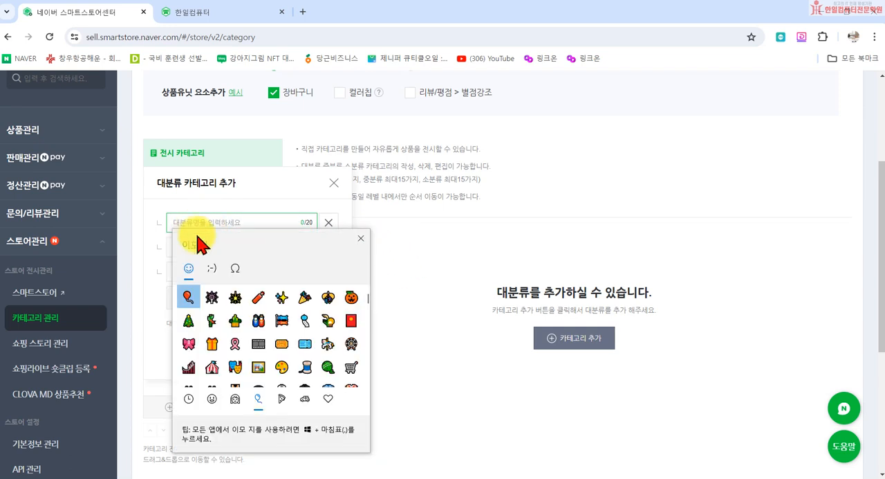
{"action": "scroll", "coordinate": [263, 367], "scroll_direction": "down", "scroll_amount": 1}
{"action": "left_click", "coordinate": [189, 331]}
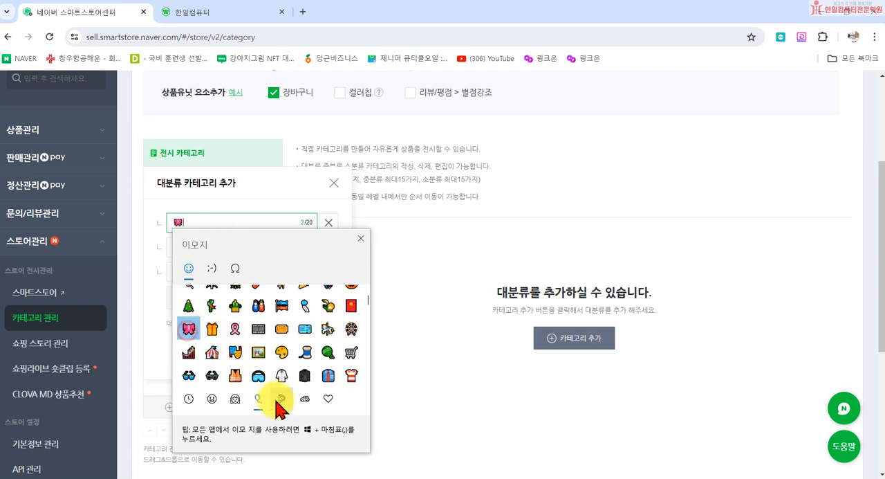
{"action": "left_click", "coordinate": [361, 238]}
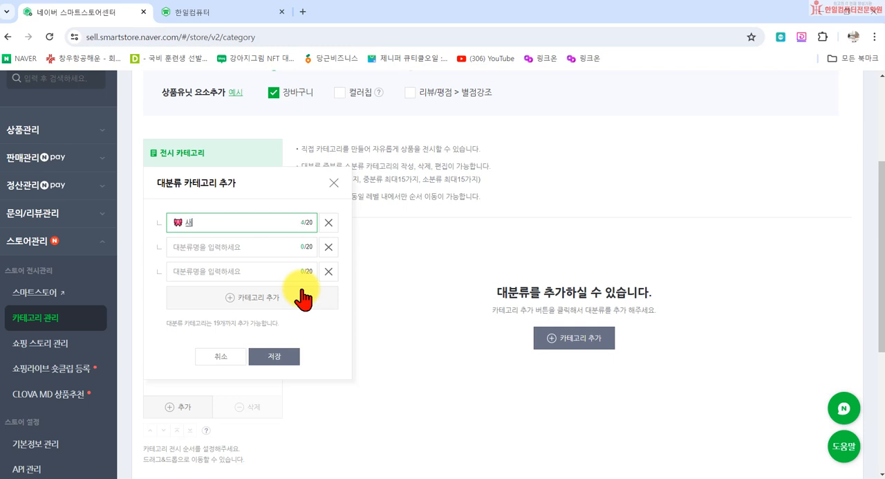
- Try naming the second major category 만원의 행복, with a gift box emoji in front
{"action": "left_click", "coordinate": [219, 249]}
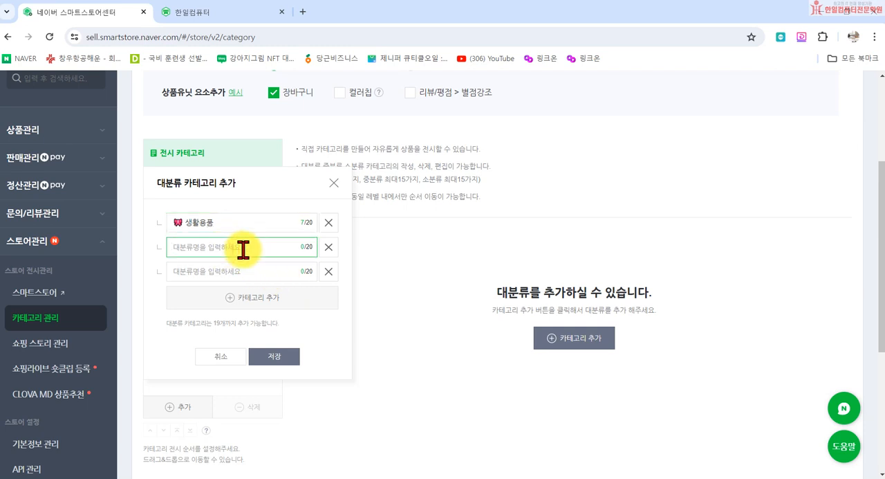
{"action": "key", "text": "super+period"}
{"action": "scroll", "coordinate": [273, 395], "scroll_direction": "down", "scroll_amount": 2}
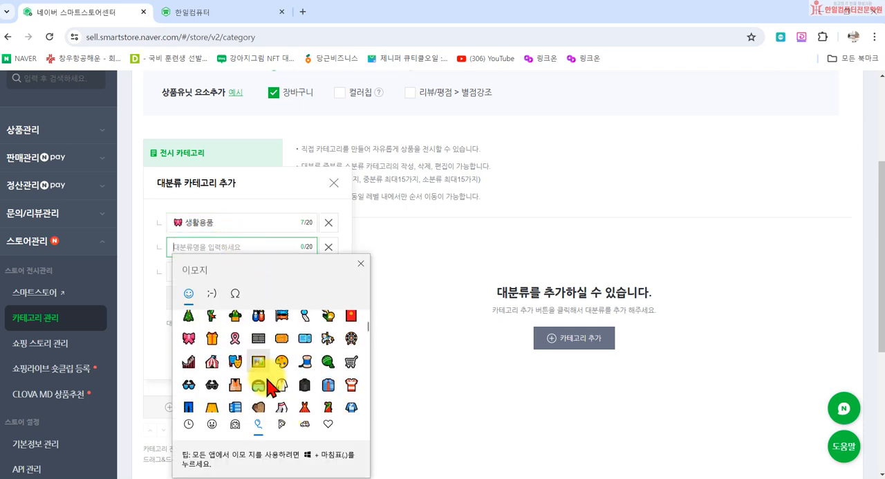
{"action": "left_click", "coordinate": [213, 338]}
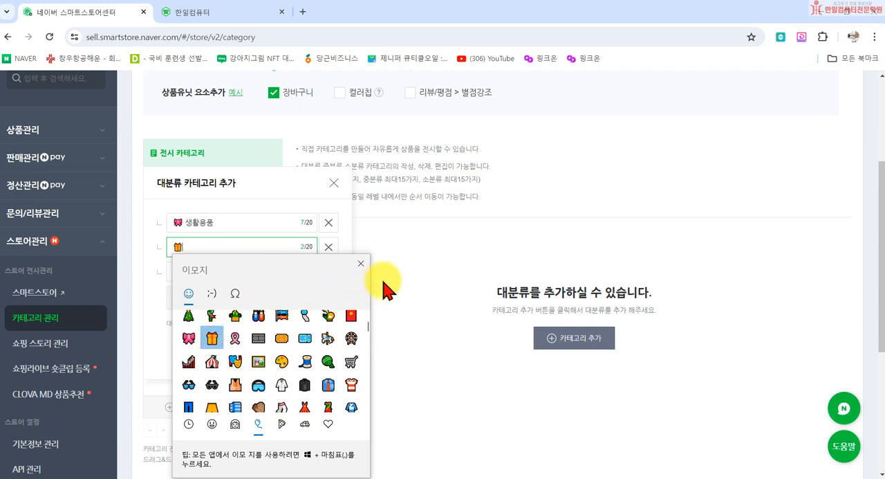
{"action": "left_click", "coordinate": [360, 263]}
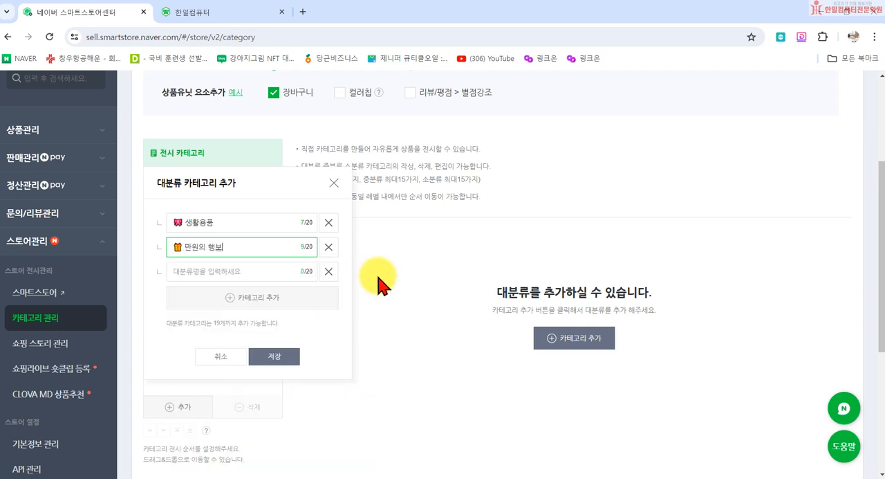
- Replace the second major category's name with 욕실용품, preceded by a bathtub emoji
{"action": "left_click_drag", "start_coordinate": [236, 255], "coordinate": [189, 249]}
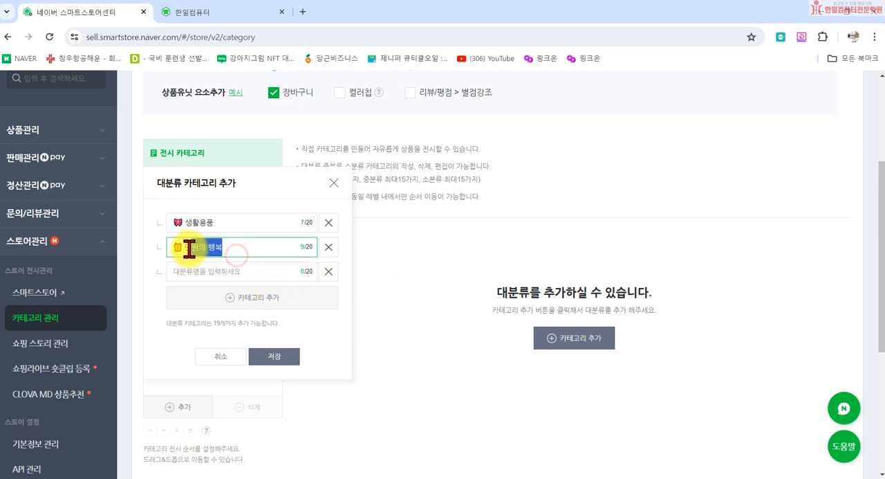
{"action": "key", "text": "super+period"}
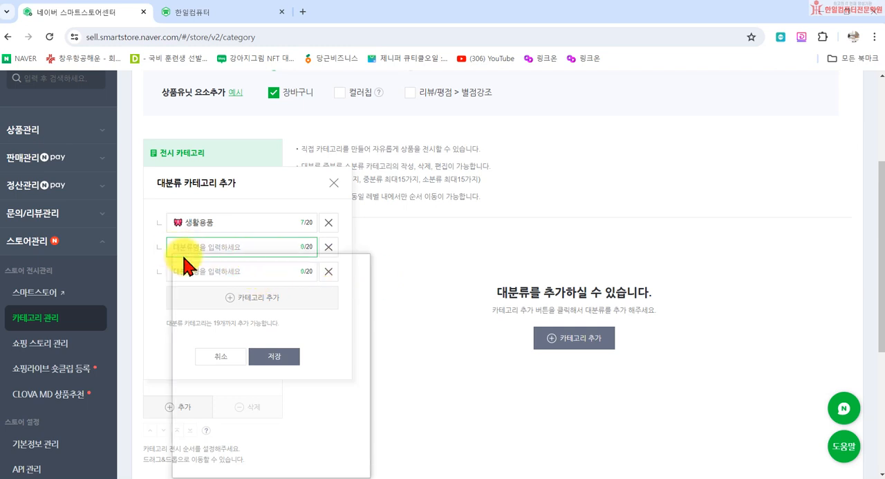
{"action": "scroll", "coordinate": [311, 375], "scroll_direction": "down", "scroll_amount": 2}
{"action": "scroll", "coordinate": [235, 325], "scroll_direction": "down", "scroll_amount": 2}
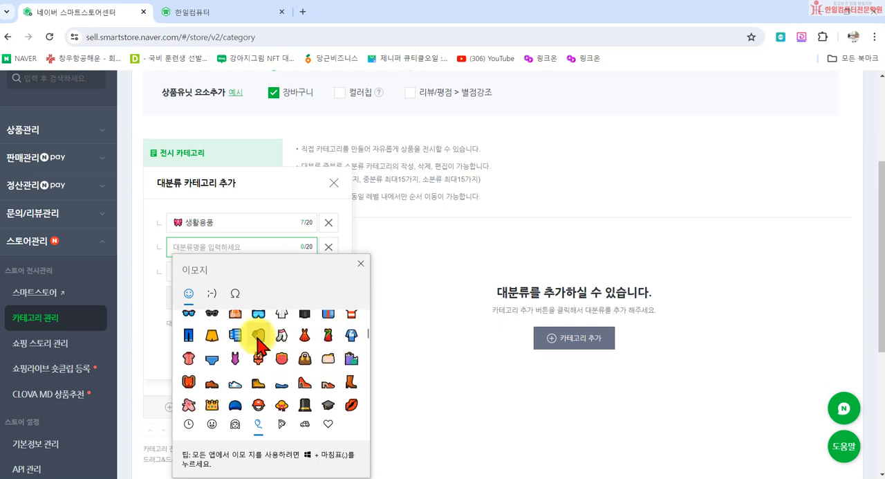
{"action": "left_click", "coordinate": [282, 423]}
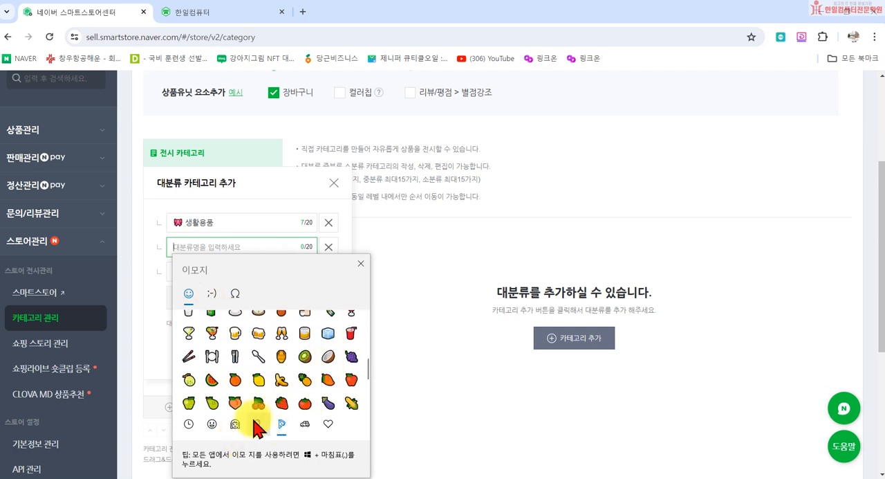
{"action": "left_click", "coordinate": [304, 425]}
{"action": "scroll", "coordinate": [207, 350], "scroll_direction": "down", "scroll_amount": 5}
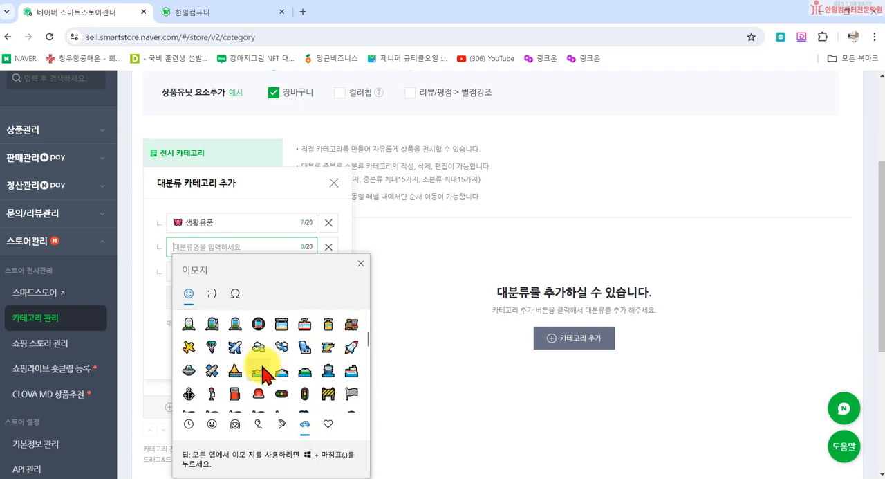
{"action": "scroll", "coordinate": [256, 377], "scroll_direction": "down", "scroll_amount": 5}
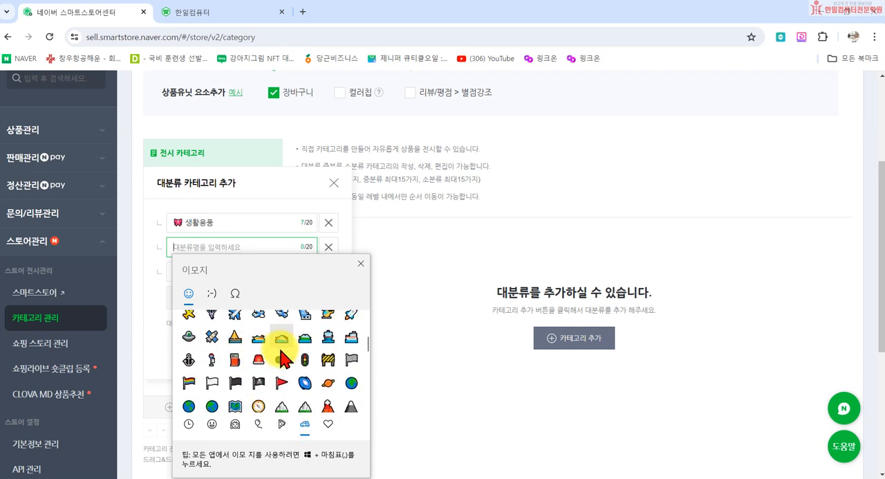
{"action": "scroll", "coordinate": [249, 389], "scroll_direction": "down", "scroll_amount": 3}
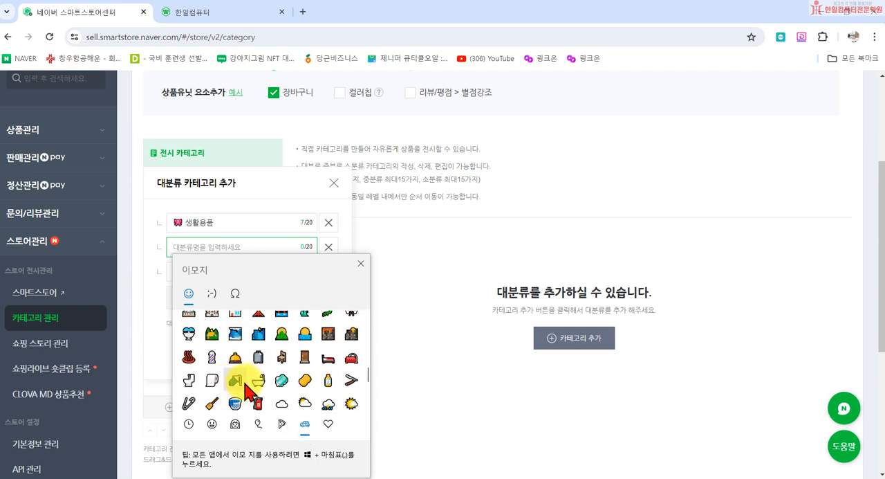
{"action": "left_click", "coordinate": [360, 263]}
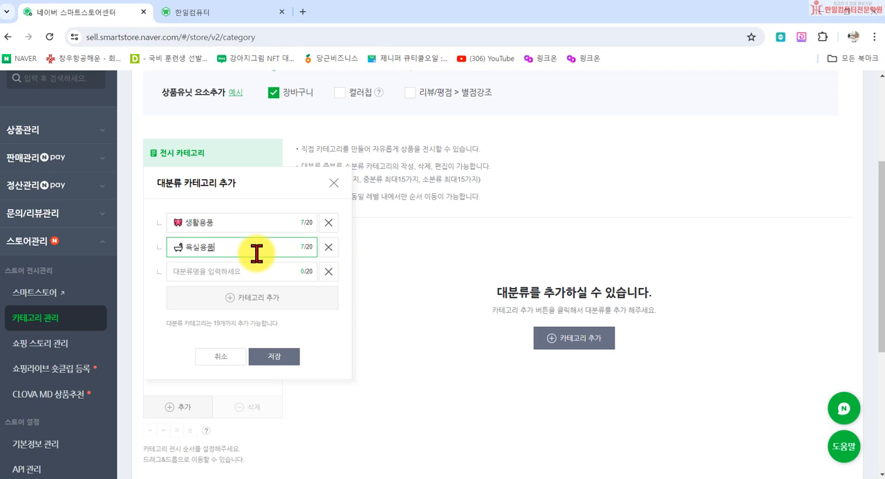
- Name the third major category 어린이용품, with a child face emoji in front
{"action": "left_click", "coordinate": [251, 271]}
{"action": "key", "text": "super+period"}
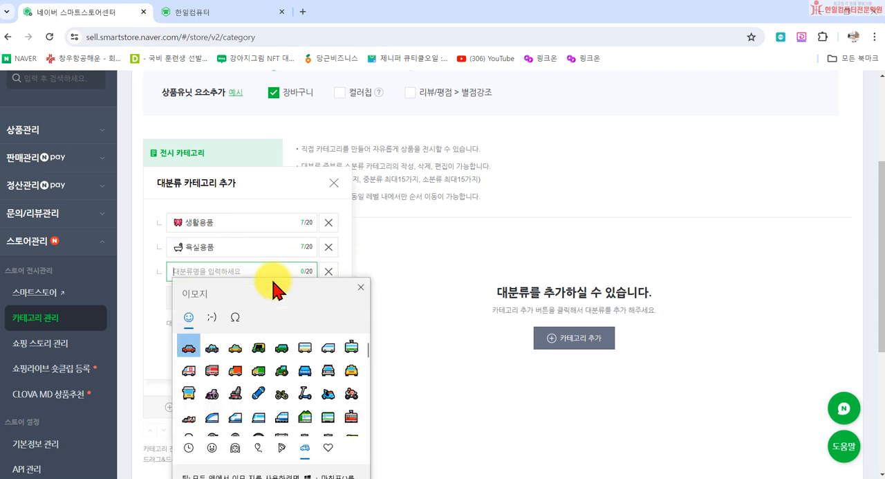
{"action": "scroll", "coordinate": [284, 380], "scroll_direction": "down", "scroll_amount": 2}
{"action": "scroll", "coordinate": [308, 408], "scroll_direction": "down", "scroll_amount": 5}
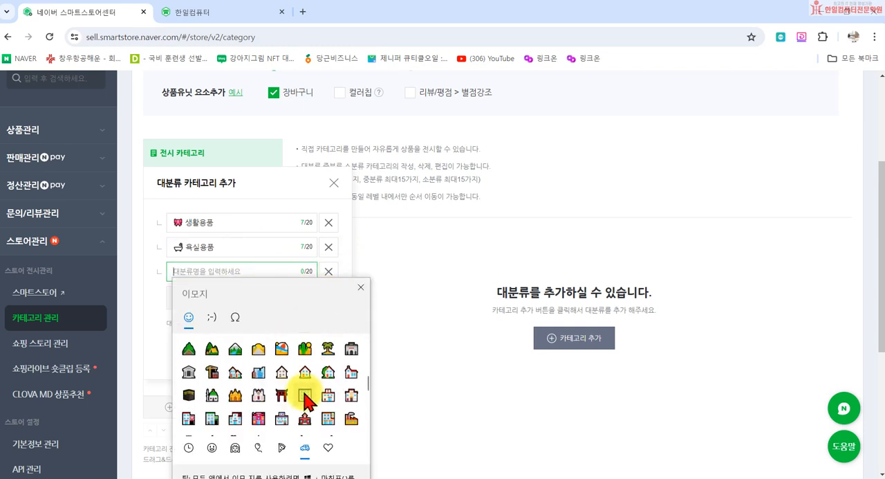
{"action": "scroll", "coordinate": [286, 446], "scroll_direction": "down", "scroll_amount": 2}
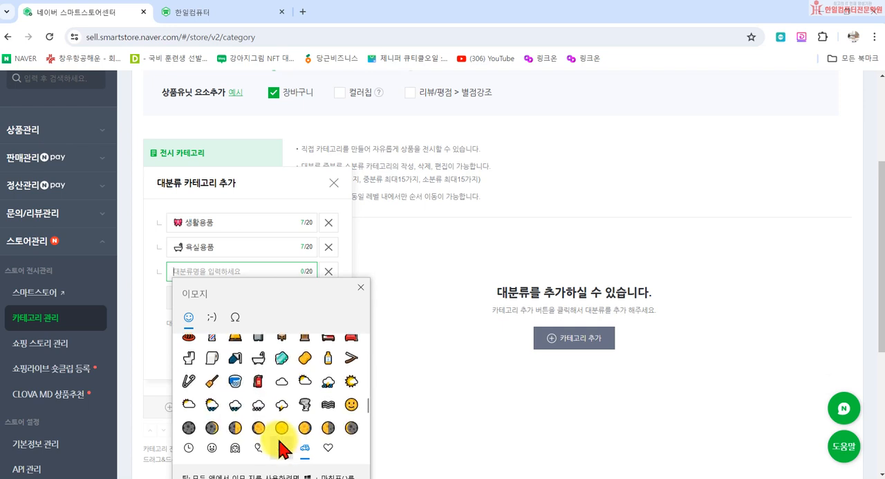
{"action": "left_click", "coordinate": [282, 448]}
{"action": "scroll", "coordinate": [235, 448], "scroll_direction": "down", "scroll_amount": 2}
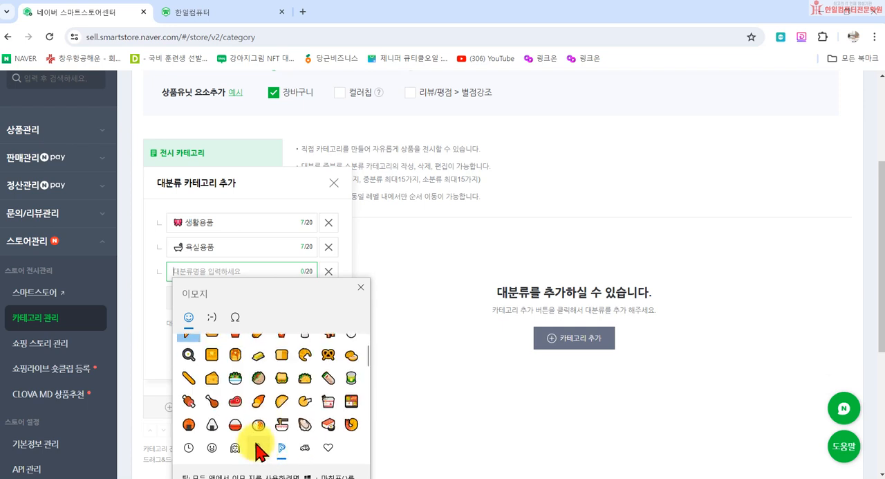
{"action": "left_click", "coordinate": [235, 448]}
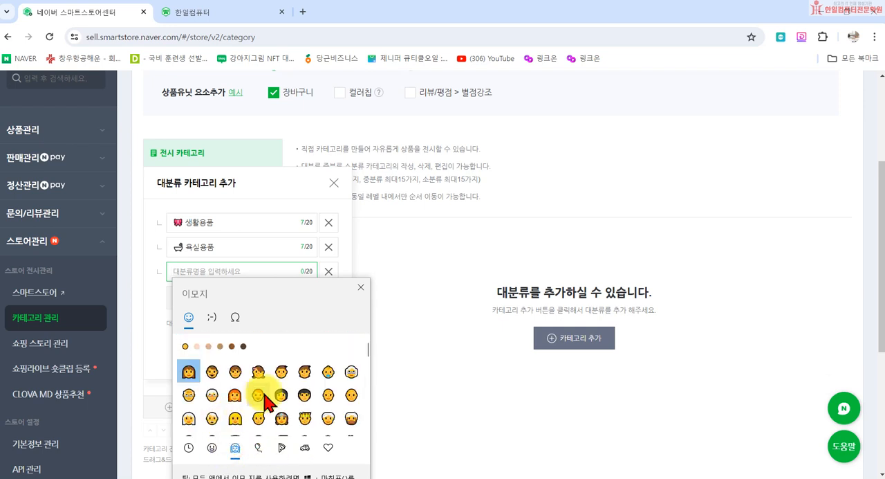
{"action": "left_click", "coordinate": [305, 375]}
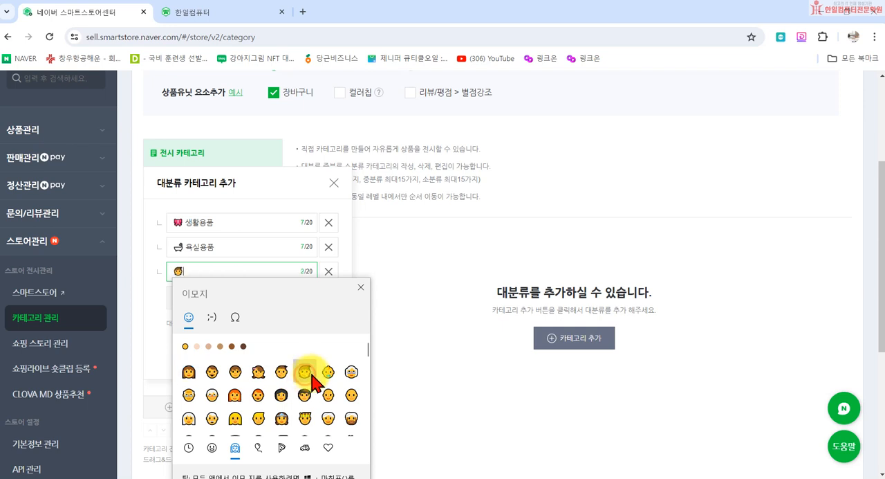
{"action": "left_click", "coordinate": [360, 287]}
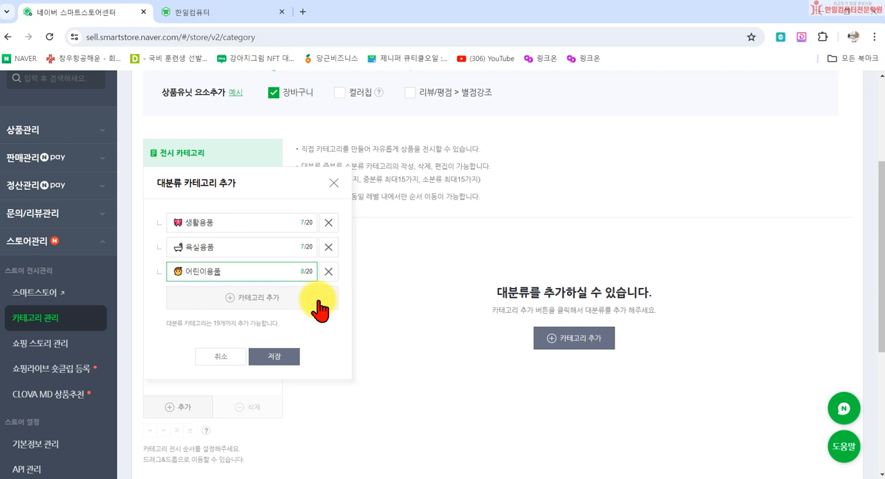
- Add a fourth major category row and name it 만원의 행복, with a carousel horse emoji in front
{"action": "left_click", "coordinate": [319, 309]}
{"action": "left_click", "coordinate": [188, 300]}
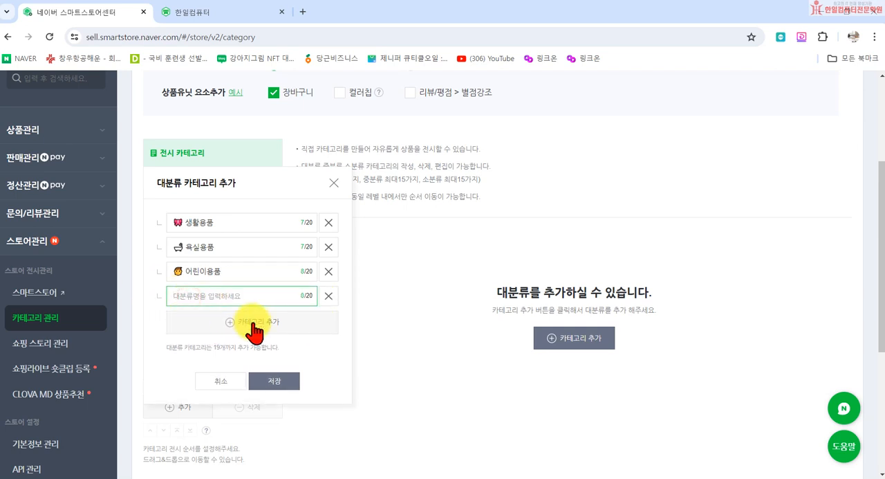
{"action": "key", "text": "super+period"}
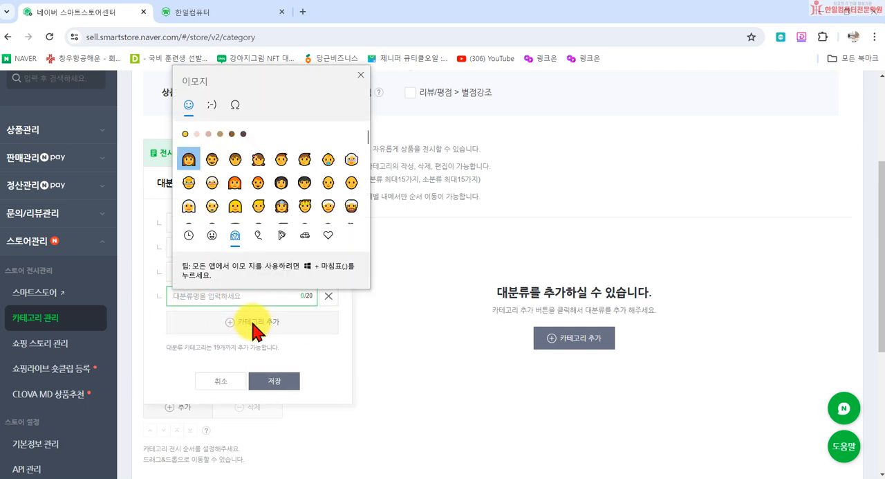
{"action": "left_click", "coordinate": [281, 235]}
{"action": "left_click", "coordinate": [305, 235]}
{"action": "scroll", "coordinate": [294, 201], "scroll_direction": "down", "scroll_amount": 5}
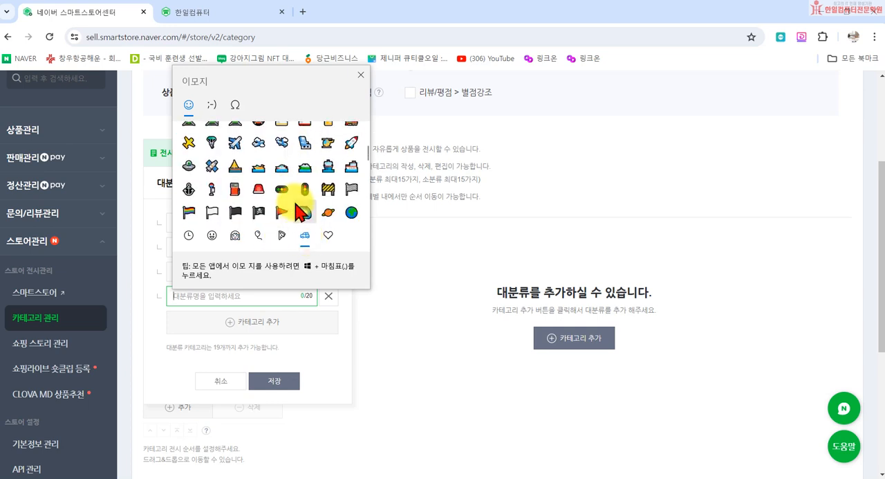
{"action": "left_click", "coordinate": [211, 234]}
{"action": "left_click", "coordinate": [234, 235]}
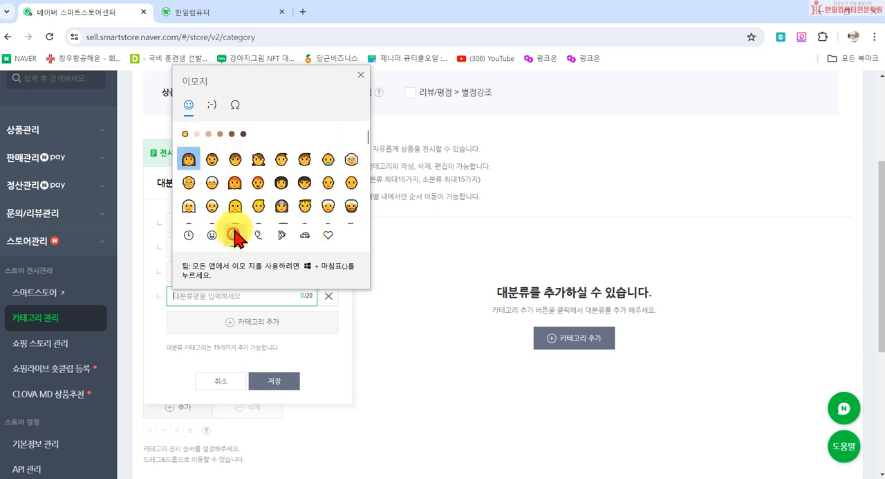
{"action": "scroll", "coordinate": [322, 203], "scroll_direction": "down", "scroll_amount": 15}
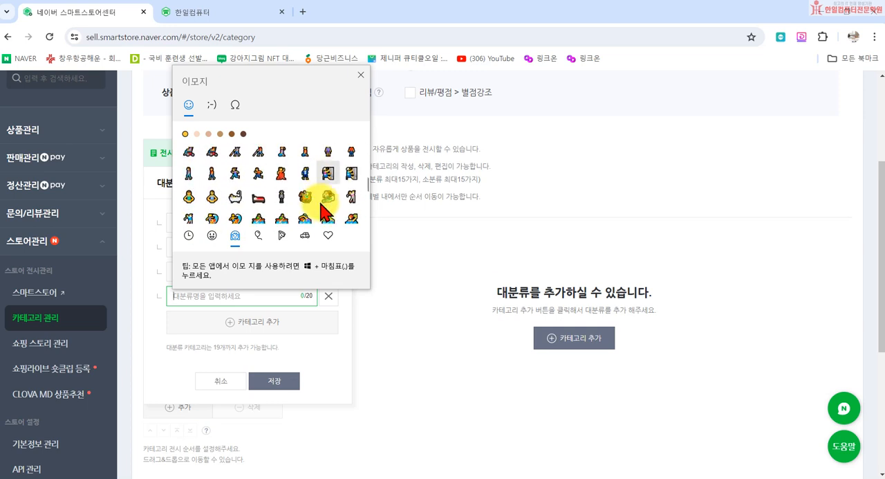
{"action": "left_click", "coordinate": [260, 235]}
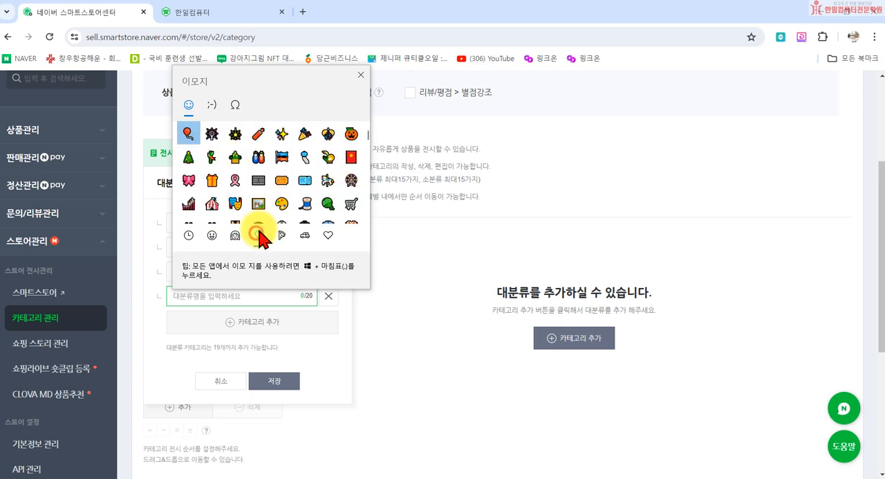
{"action": "left_click", "coordinate": [327, 181]}
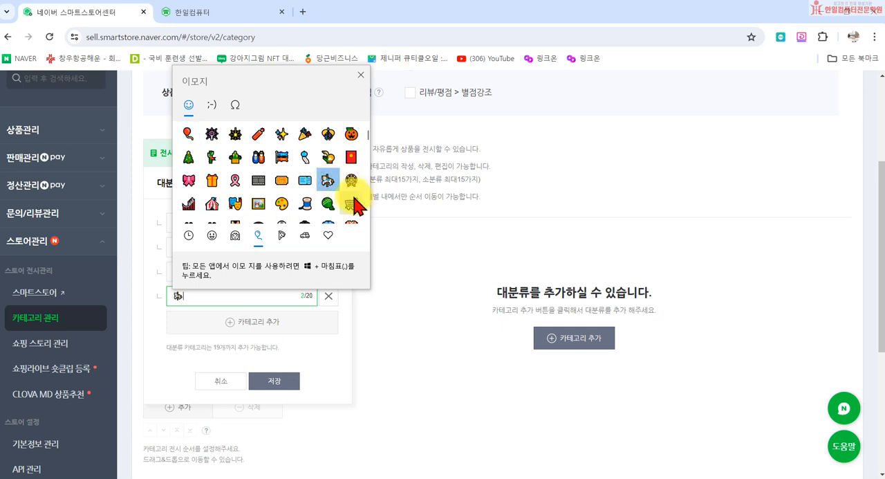
{"action": "left_click", "coordinate": [360, 76]}
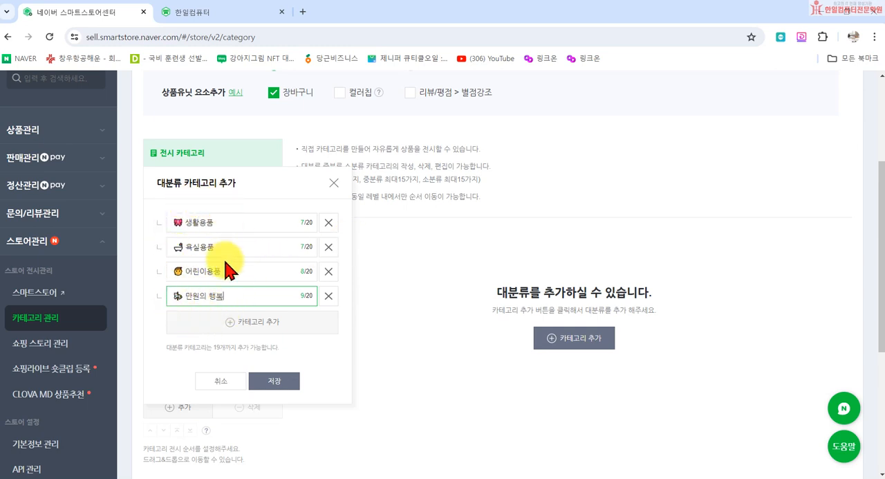
- Save the four new major categories and apply the category settings to the store
{"action": "left_click", "coordinate": [275, 382]}
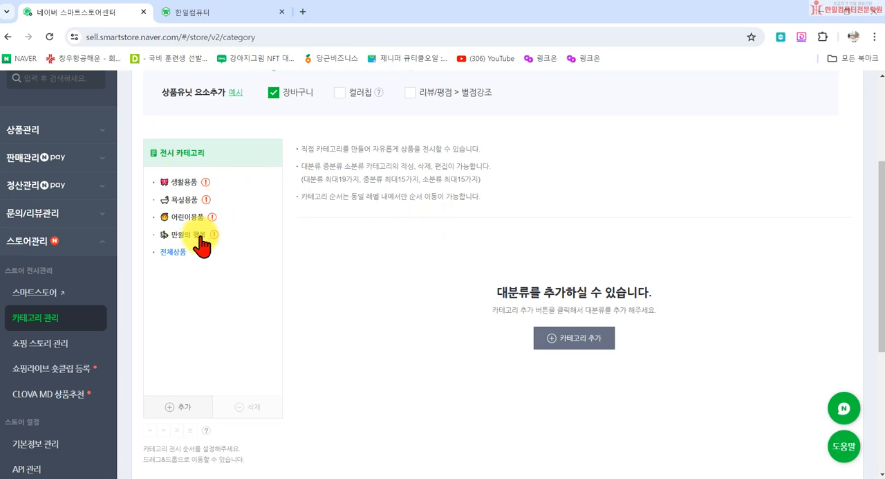
{"action": "scroll", "coordinate": [348, 315], "scroll_direction": "down", "scroll_amount": 3}
{"action": "scroll", "coordinate": [349, 312], "scroll_direction": "down", "scroll_amount": 1}
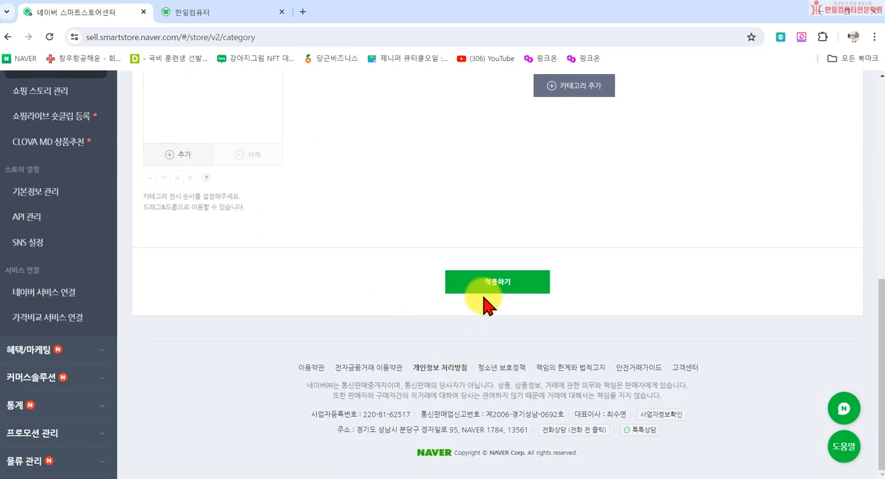
{"action": "left_click", "coordinate": [484, 292]}
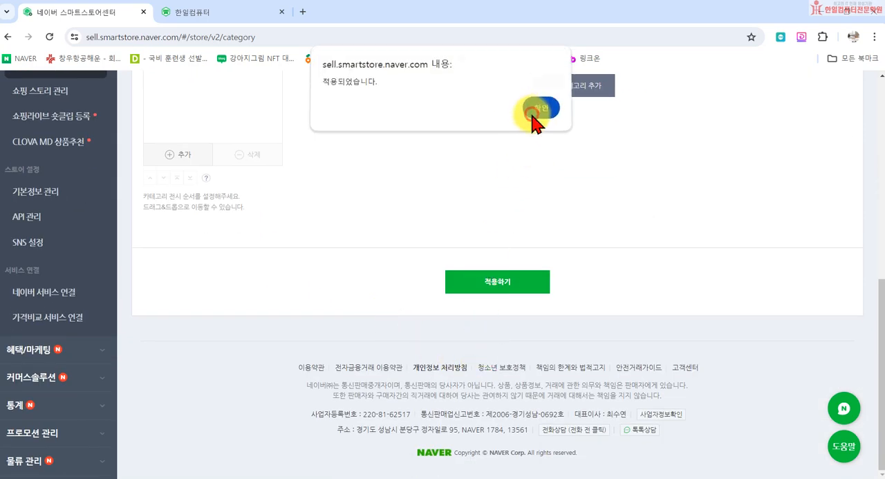
{"action": "left_click", "coordinate": [538, 110]}
- Open the 한일컴퓨터 storefront and close its 리뷰왕 이벤트 popup to view the category menu
{"action": "left_click", "coordinate": [89, 163]}
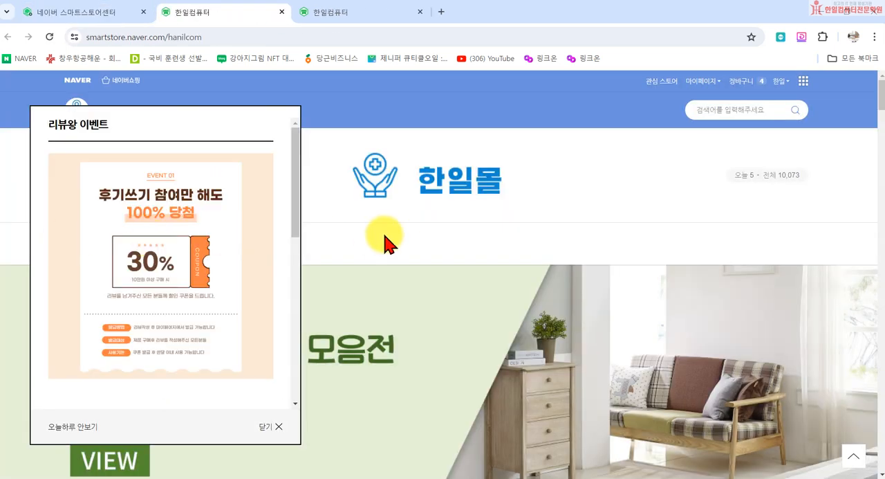
{"action": "left_click", "coordinate": [277, 426]}
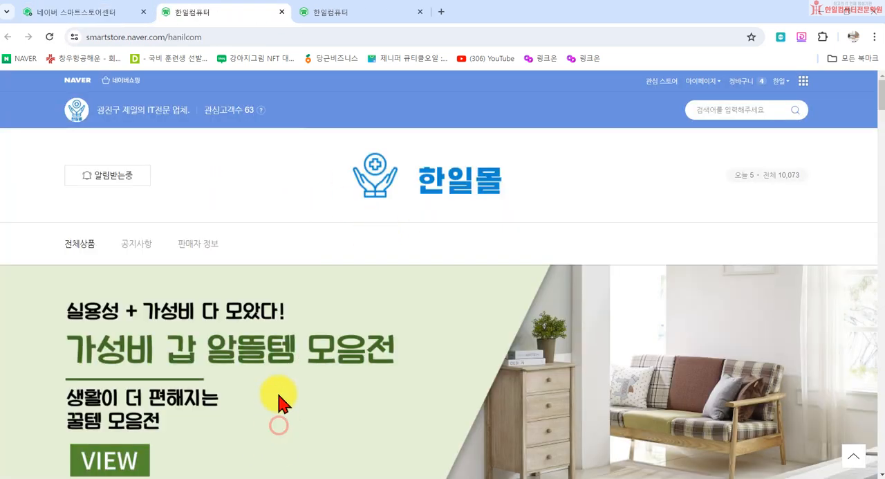
- Return to the seller center's category management and open the settings of the 생활용품 category
{"action": "left_click", "coordinate": [69, 11]}
{"action": "scroll", "coordinate": [251, 395], "scroll_direction": "down", "scroll_amount": 2}
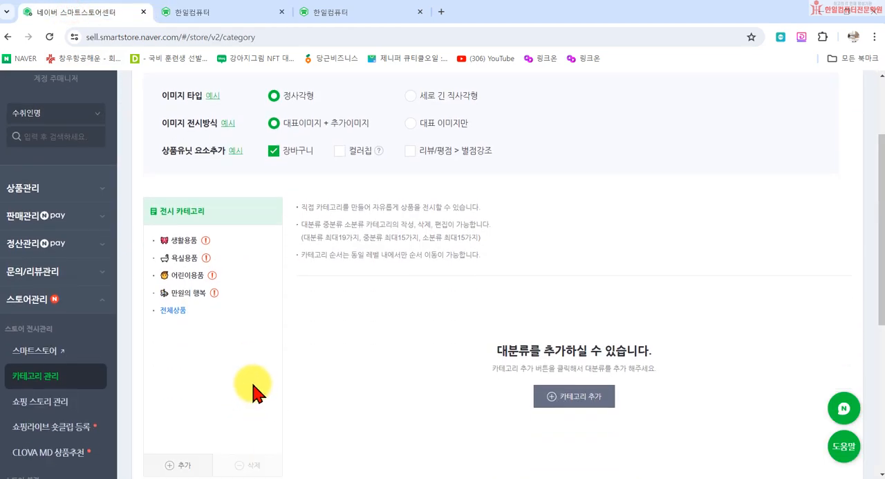
{"action": "left_click", "coordinate": [184, 242]}
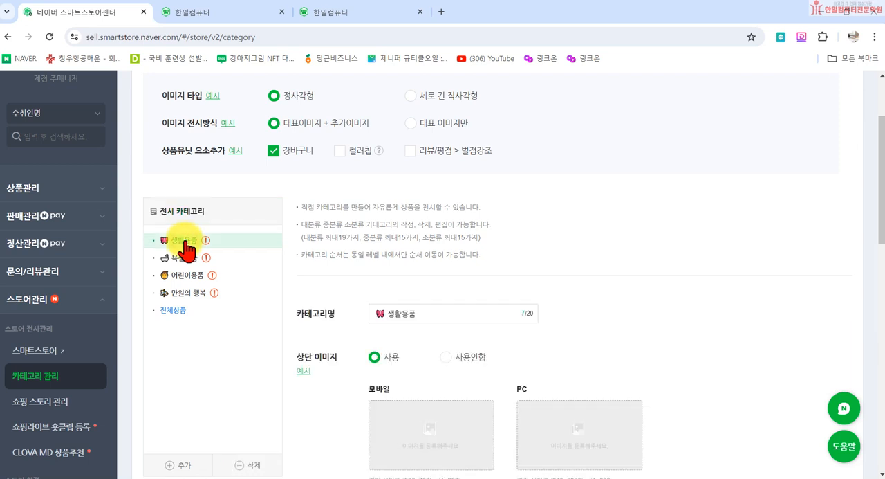
{"action": "scroll", "coordinate": [425, 322], "scroll_direction": "down", "scroll_amount": 2}
{"action": "scroll", "coordinate": [445, 351], "scroll_direction": "down", "scroll_amount": 1}
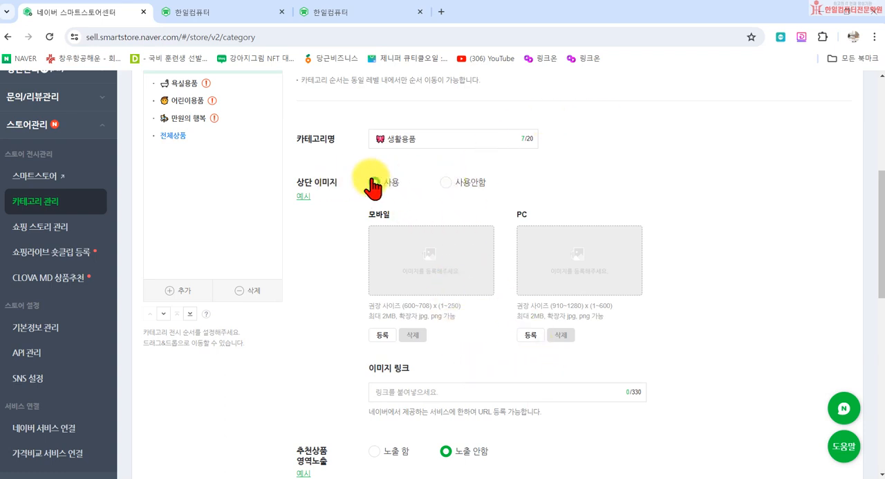
- View the mobile example of the 상단 이미지 area, close it and review the category's image and image link settings
{"action": "left_click", "coordinate": [304, 196]}
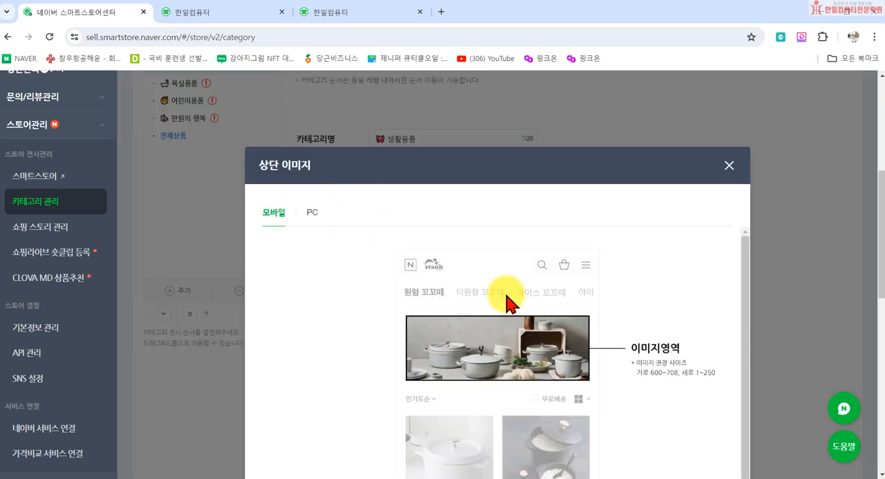
{"action": "scroll", "coordinate": [338, 242], "scroll_direction": "up", "scroll_amount": 1}
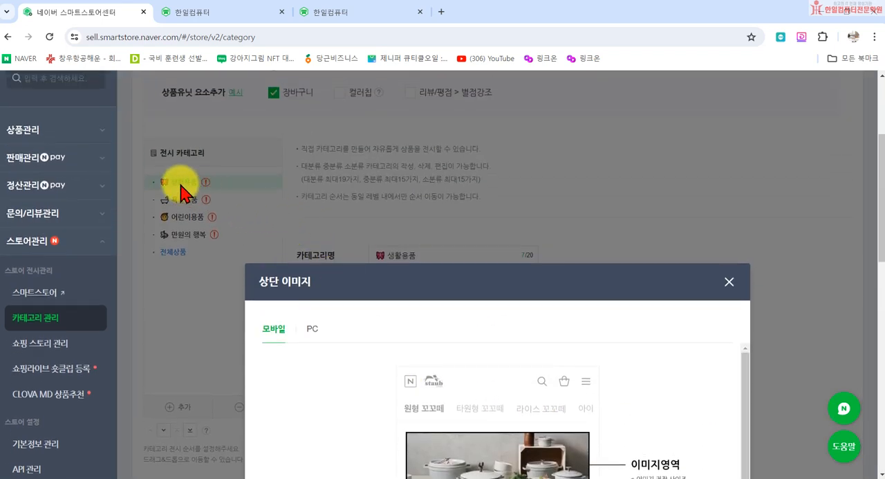
{"action": "scroll", "coordinate": [493, 326], "scroll_direction": "down", "scroll_amount": 2}
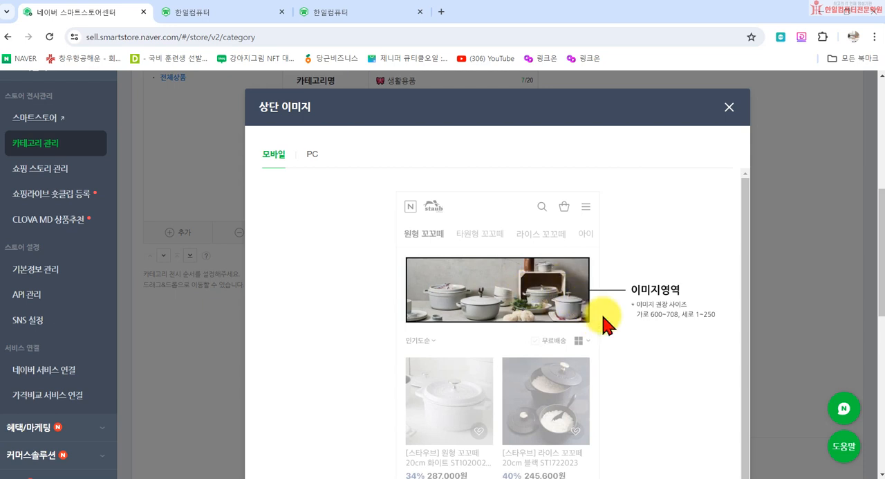
{"action": "scroll", "coordinate": [632, 313], "scroll_direction": "down", "scroll_amount": 1}
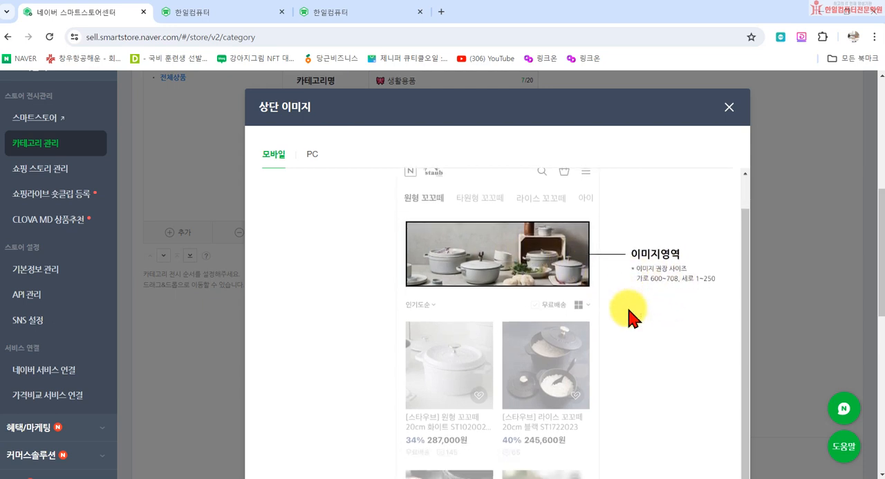
{"action": "left_click", "coordinate": [729, 108]}
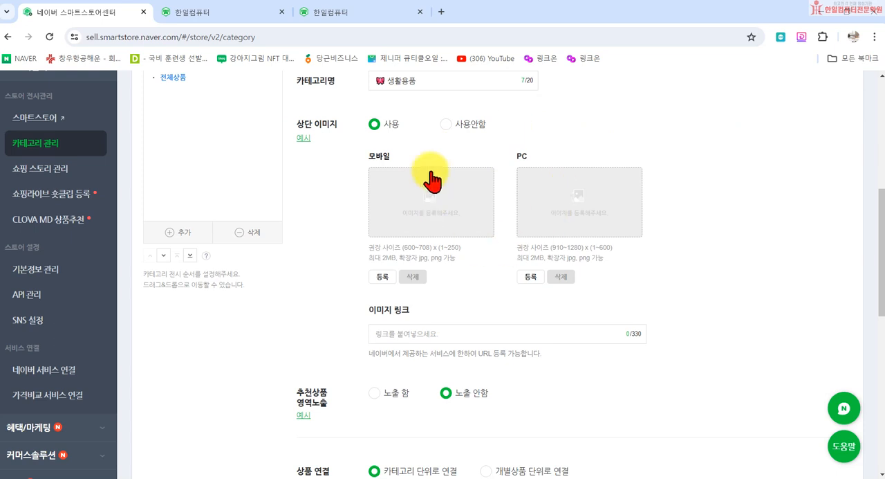
{"action": "scroll", "coordinate": [484, 259], "scroll_direction": "down", "scroll_amount": 1}
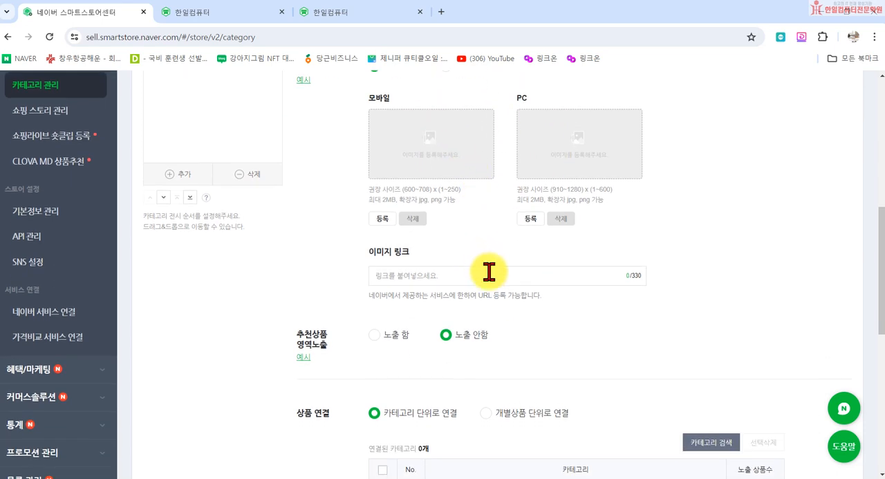
{"action": "scroll", "coordinate": [408, 262], "scroll_direction": "up", "scroll_amount": 2}
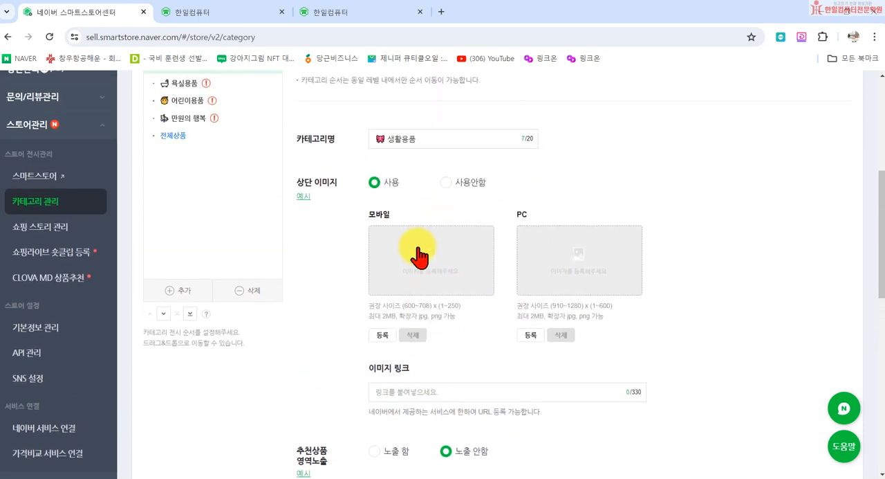
{"action": "scroll", "coordinate": [421, 228], "scroll_direction": "down", "scroll_amount": 1}
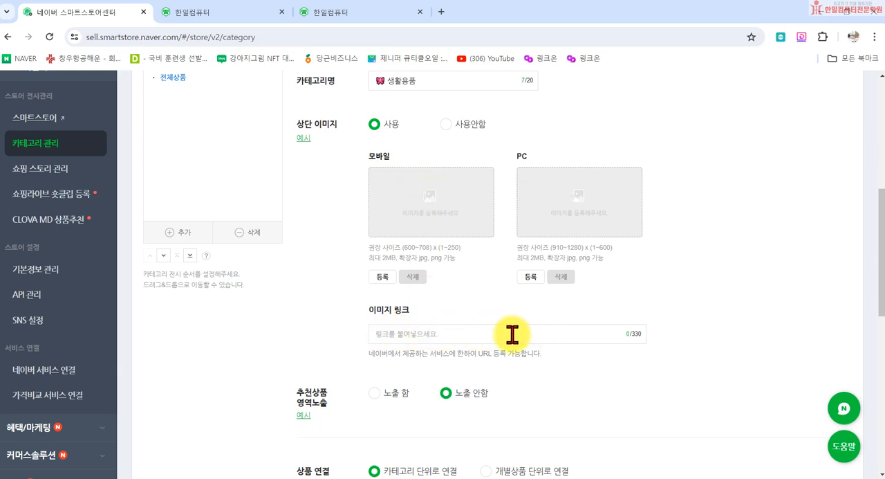
- View the mobile example of the 추천상품 영역노출 setting through its recommended products and close it
{"action": "scroll", "coordinate": [564, 352], "scroll_direction": "down", "scroll_amount": 3}
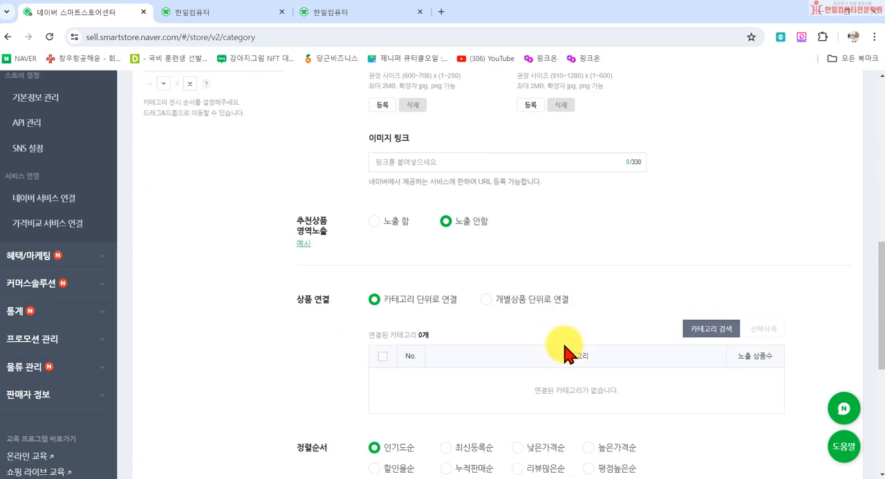
{"action": "left_click", "coordinate": [304, 239]}
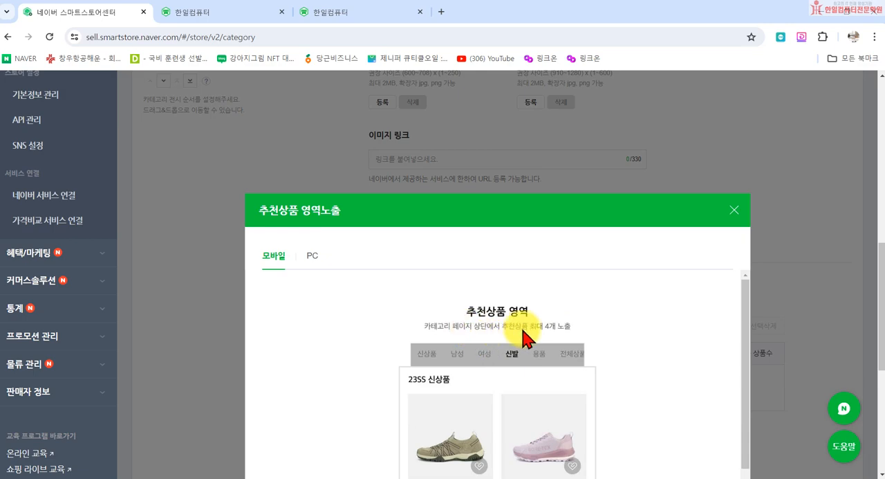
{"action": "scroll", "coordinate": [529, 319], "scroll_direction": "down", "scroll_amount": 3}
{"action": "scroll", "coordinate": [524, 372], "scroll_direction": "down", "scroll_amount": 2}
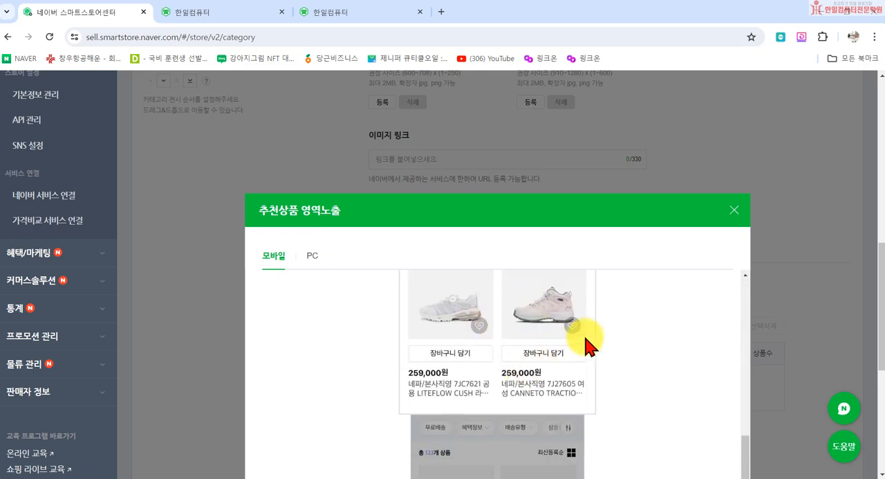
{"action": "scroll", "coordinate": [587, 340], "scroll_direction": "down", "scroll_amount": 3}
{"action": "scroll", "coordinate": [587, 324], "scroll_direction": "up", "scroll_amount": 4}
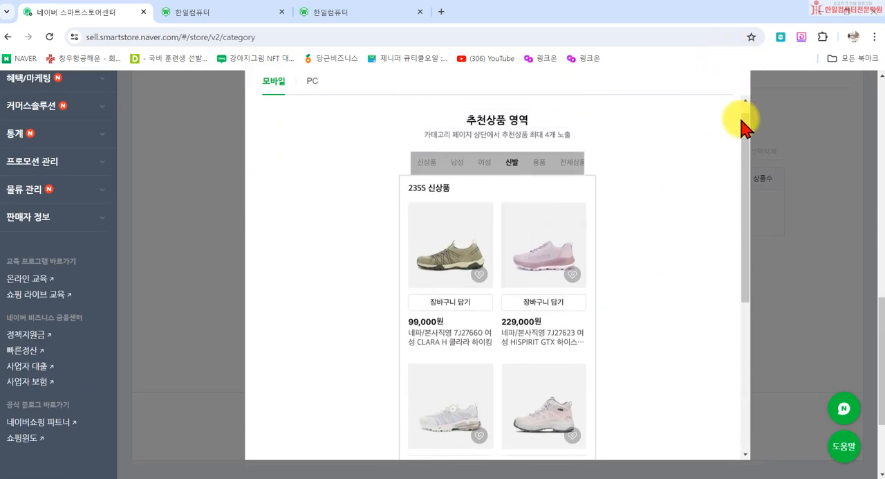
{"action": "scroll", "coordinate": [761, 138], "scroll_direction": "up", "scroll_amount": 3}
{"action": "left_click", "coordinate": [734, 209]}
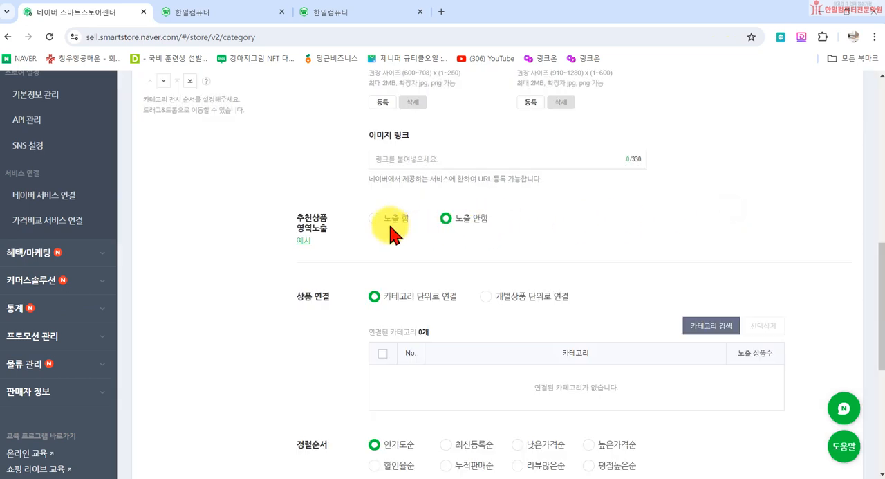
- Switch the 상품 연결 setting to 개별상품 단위로 연결 and open the product finder with 500 products per page
{"action": "scroll", "coordinate": [464, 256], "scroll_direction": "down", "scroll_amount": 1}
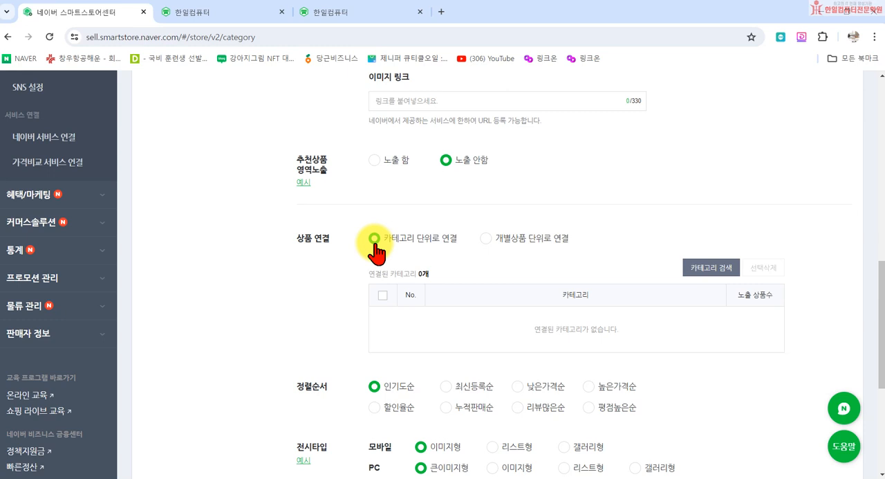
{"action": "left_click", "coordinate": [486, 238]}
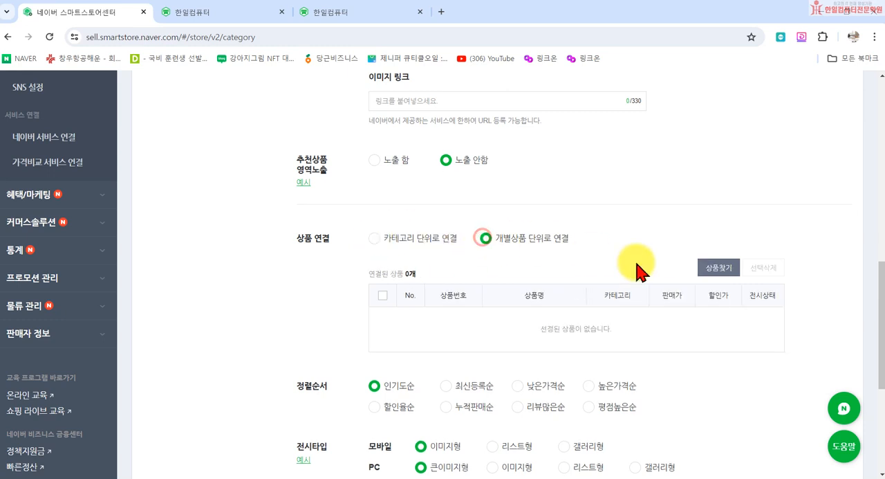
{"action": "left_click", "coordinate": [702, 271]}
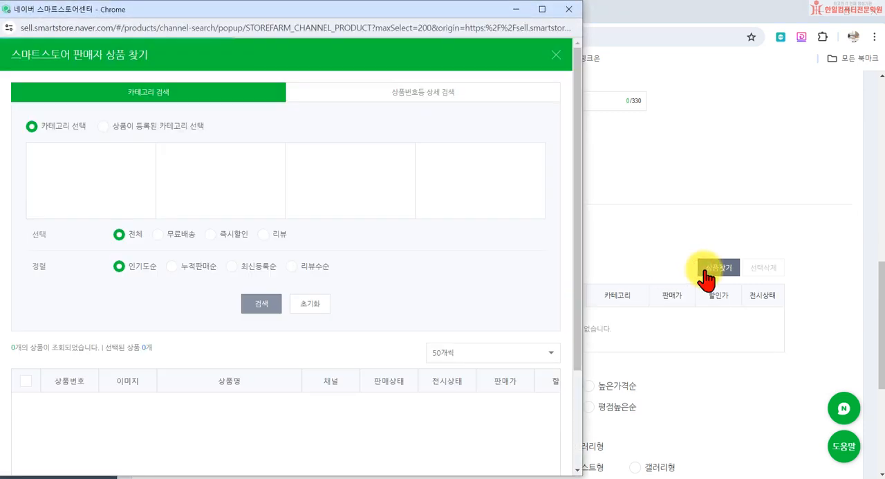
{"action": "scroll", "coordinate": [494, 340], "scroll_direction": "down", "scroll_amount": 2}
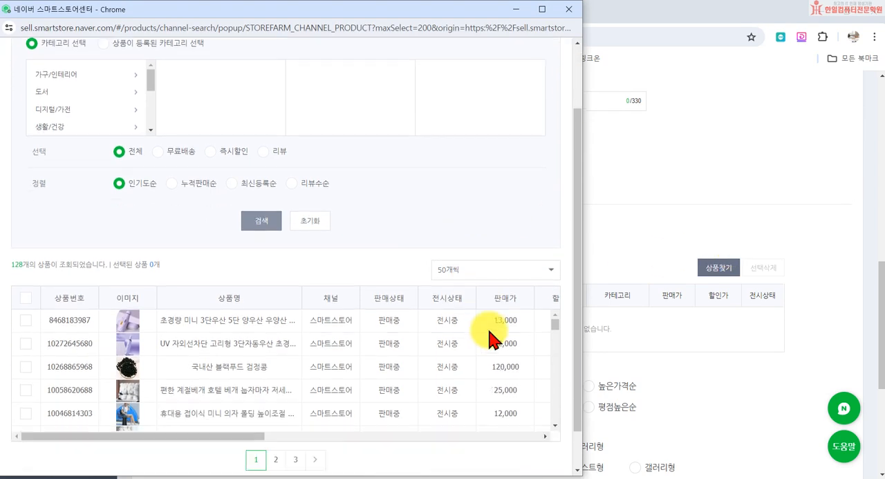
{"action": "left_click", "coordinate": [512, 235]}
{"action": "left_click", "coordinate": [494, 347]}
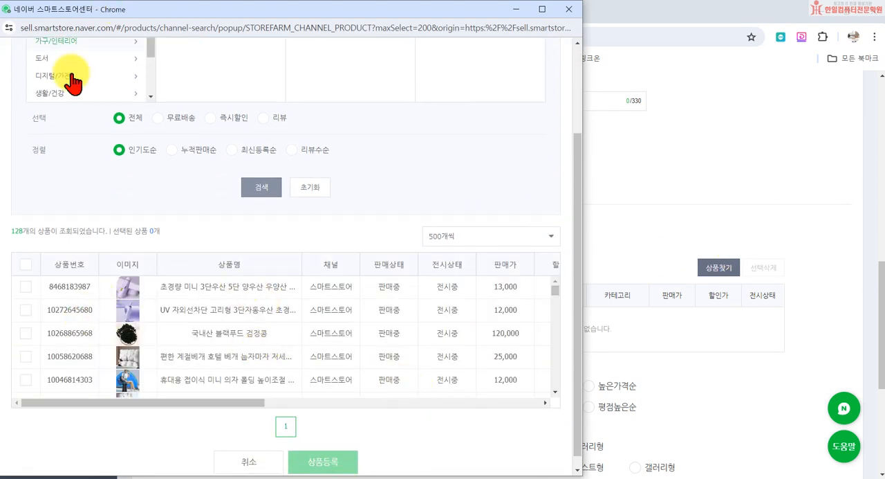
- Select the 계절베개 pillow, the portable folding mini chair, the 원피스 앞치마 apron and the 귀여운 백팩 in the product list
{"action": "scroll", "coordinate": [66, 75], "scroll_direction": "up", "scroll_amount": 2}
{"action": "scroll", "coordinate": [297, 336], "scroll_direction": "down", "scroll_amount": 2}
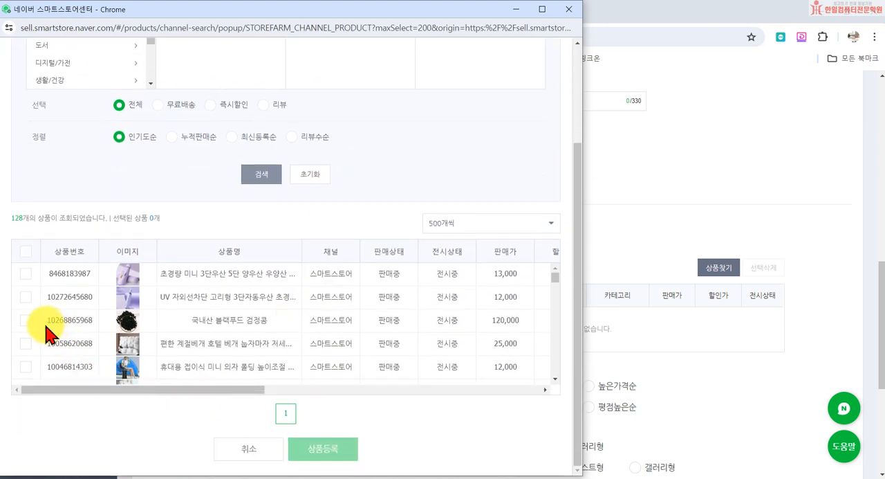
{"action": "left_click", "coordinate": [24, 342]}
{"action": "scroll", "coordinate": [26, 332], "scroll_direction": "down", "scroll_amount": 1}
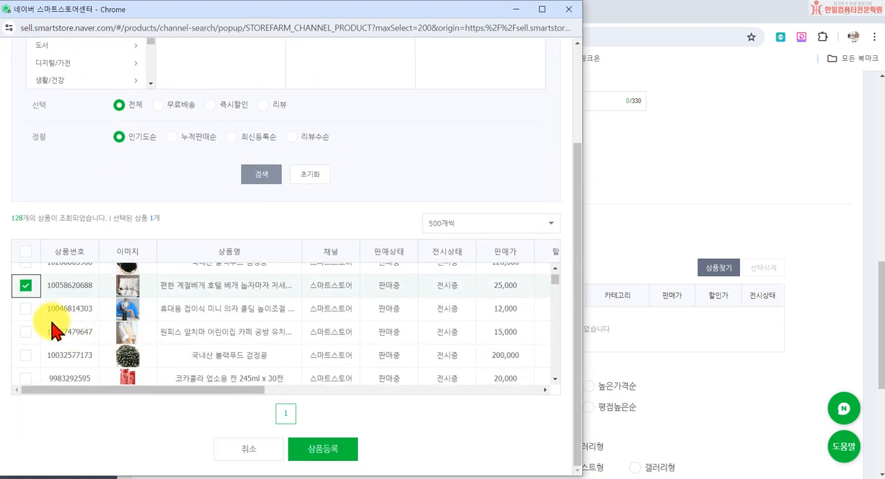
{"action": "left_click", "coordinate": [25, 308]}
{"action": "left_click", "coordinate": [26, 331]}
{"action": "scroll", "coordinate": [26, 335], "scroll_direction": "down", "scroll_amount": 3}
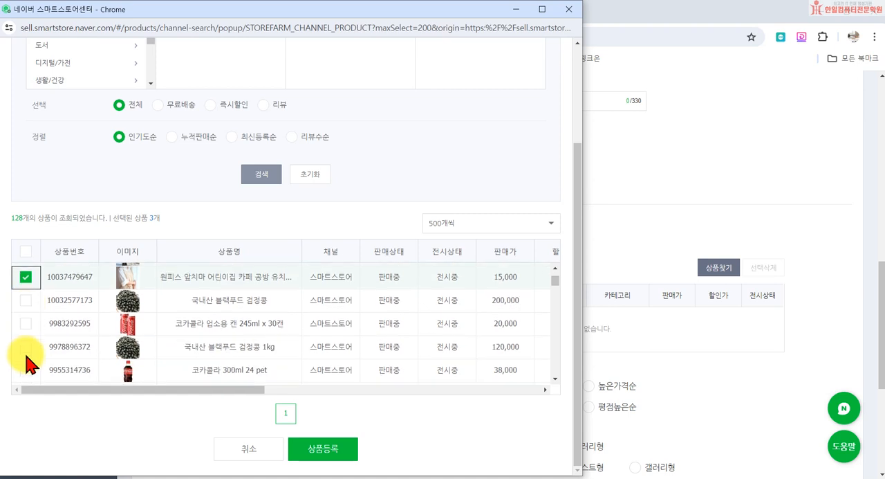
{"action": "left_click", "coordinate": [25, 332]}
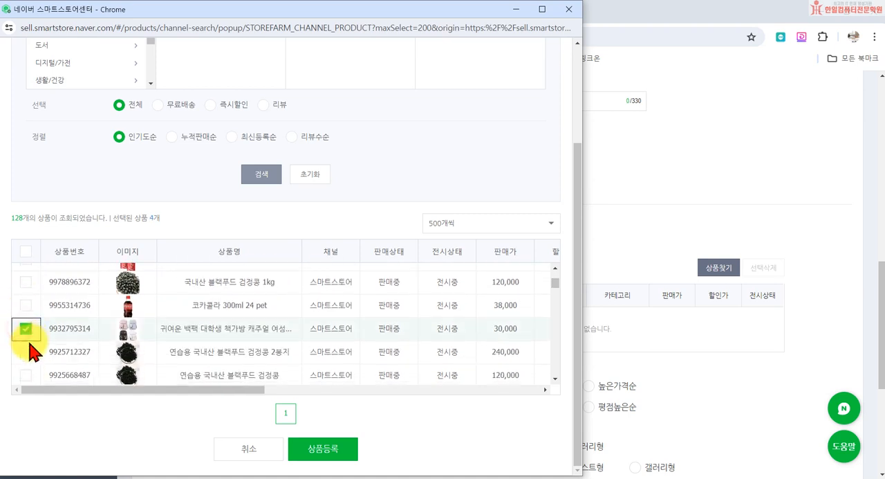
- Select more products, including 닥터지 uv울트라 선크림, the mini humidifier and both 난방텐트 tents, and close the finder without registering them
{"action": "scroll", "coordinate": [24, 335], "scroll_direction": "down", "scroll_amount": 3}
{"action": "left_click", "coordinate": [25, 287]}
{"action": "left_click", "coordinate": [26, 308]}
{"action": "left_click", "coordinate": [27, 331]}
{"action": "scroll", "coordinate": [28, 335], "scroll_direction": "down", "scroll_amount": 3}
{"action": "scroll", "coordinate": [31, 335], "scroll_direction": "up", "scroll_amount": 3}
{"action": "left_click", "coordinate": [26, 334]}
{"action": "scroll", "coordinate": [31, 338], "scroll_direction": "down", "scroll_amount": 5}
{"action": "left_click", "coordinate": [26, 309]}
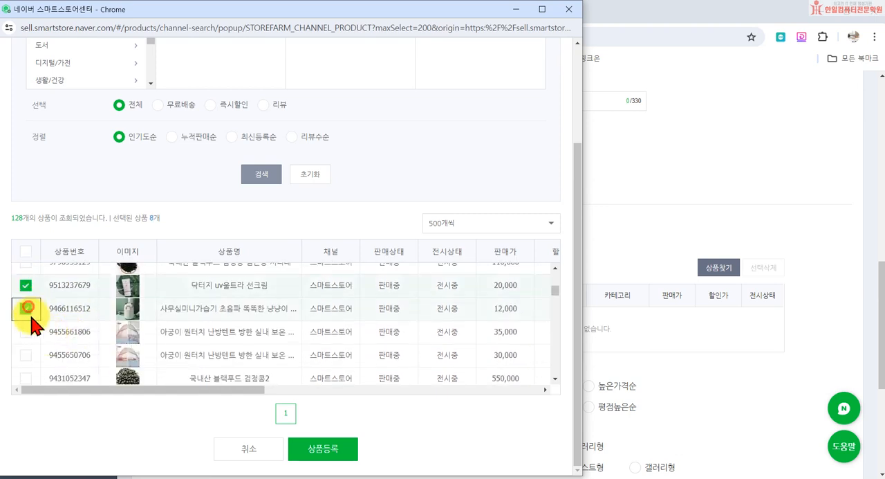
{"action": "left_click", "coordinate": [27, 334]}
{"action": "left_click", "coordinate": [26, 354]}
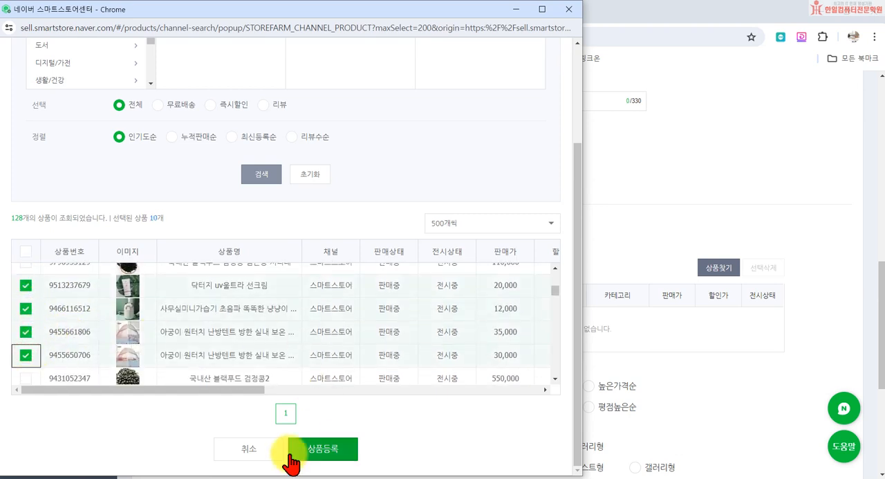
{"action": "left_click", "coordinate": [568, 9]}
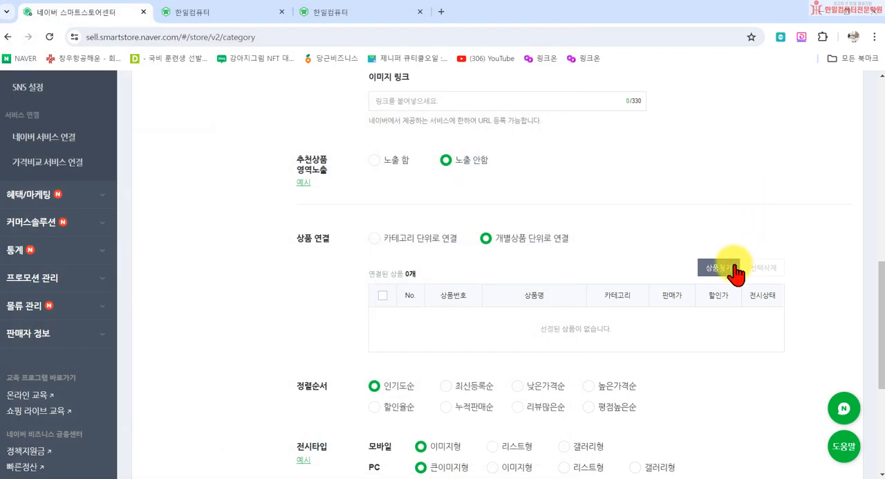
- Set 상품 연결 to 카테고리 단위로 연결 and add 패션의류 > 여성의류 > 원피스 to the selected categories
{"action": "left_click", "coordinate": [425, 242]}
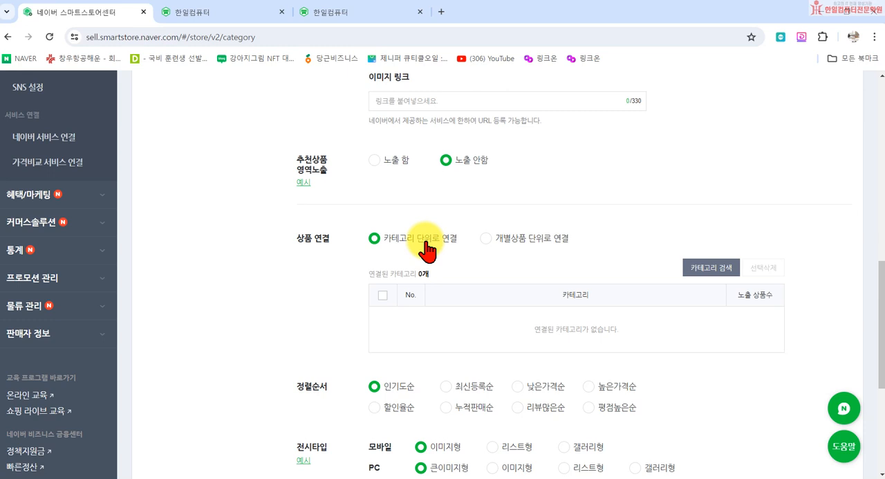
{"action": "left_click", "coordinate": [705, 269]}
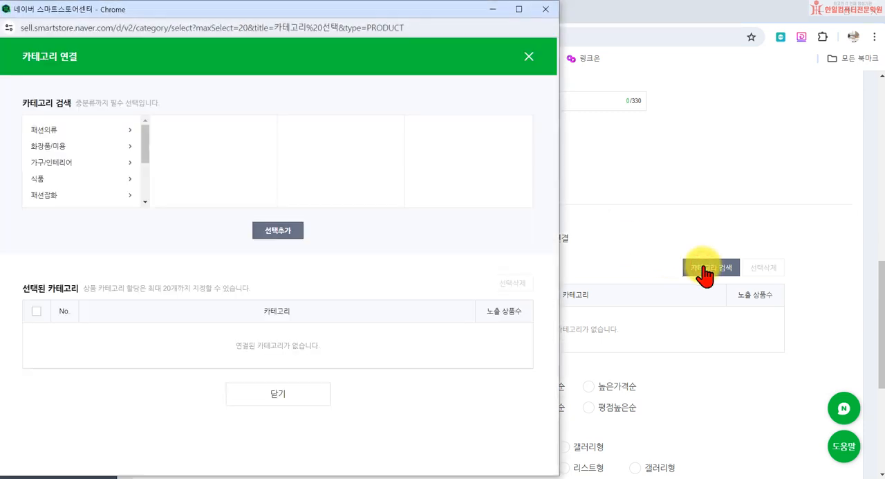
{"action": "left_click", "coordinate": [44, 130]}
{"action": "left_click", "coordinate": [169, 132]}
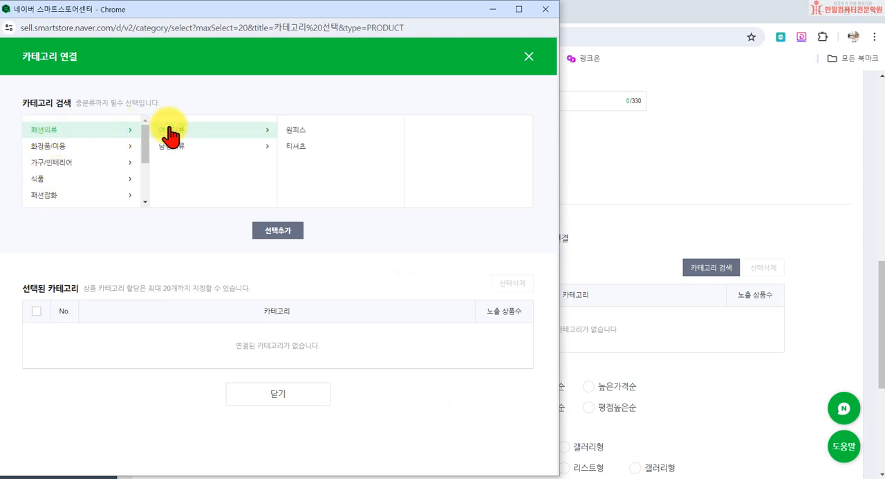
{"action": "left_click", "coordinate": [301, 131]}
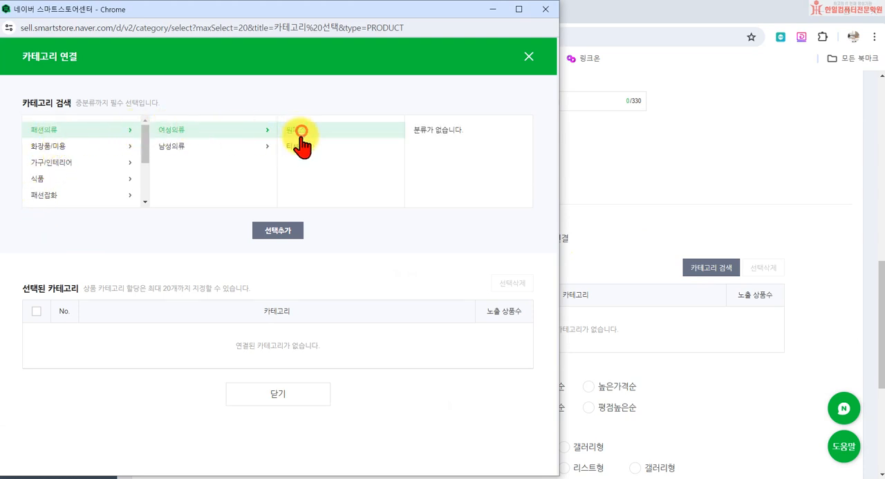
{"action": "left_click", "coordinate": [285, 231]}
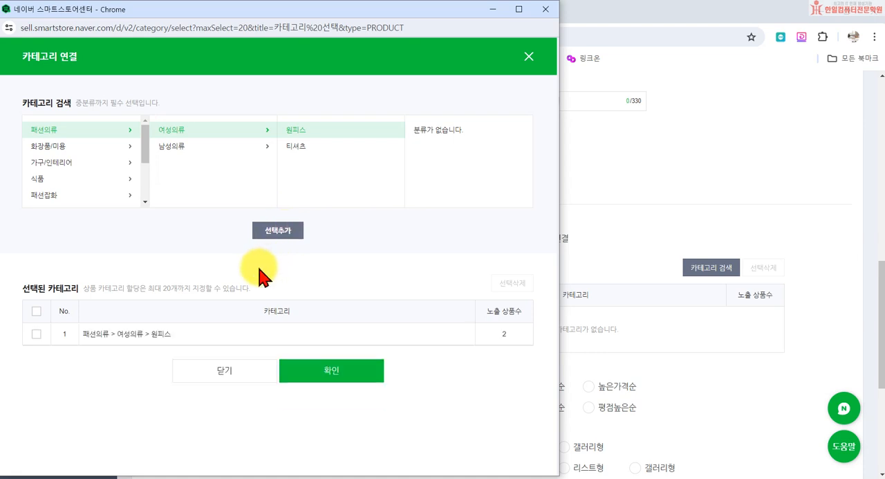
- Add 패션의류 > 여성의류 > 티셔츠 to the selected categories and confirm the category links for 생활용품
{"action": "left_click", "coordinate": [293, 146]}
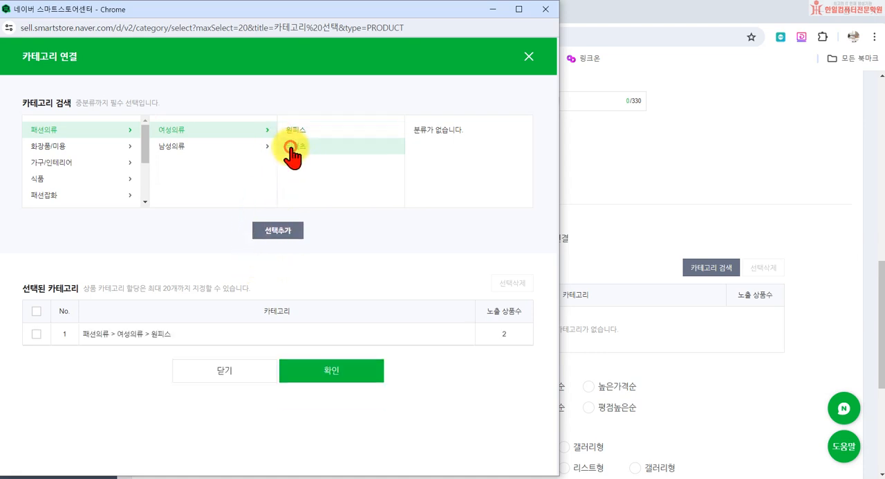
{"action": "left_click", "coordinate": [283, 233]}
{"action": "left_click", "coordinate": [296, 389]}
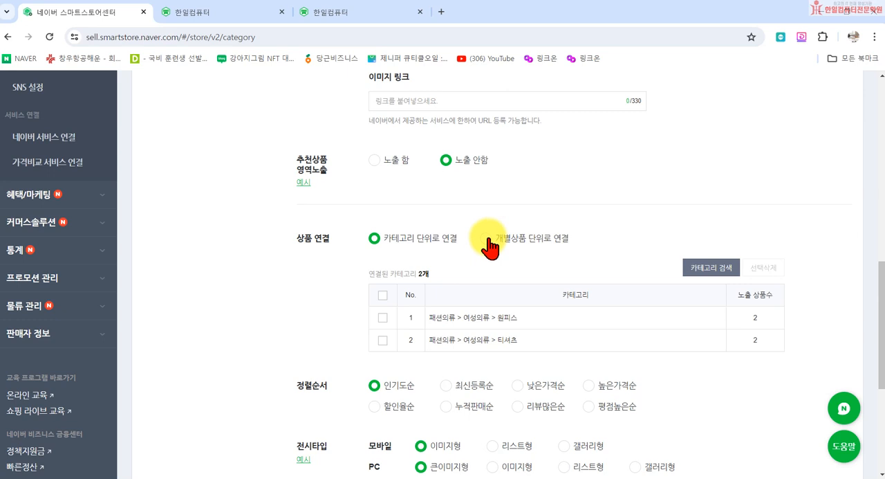
{"action": "scroll", "coordinate": [277, 204], "scroll_direction": "up", "scroll_amount": 6}
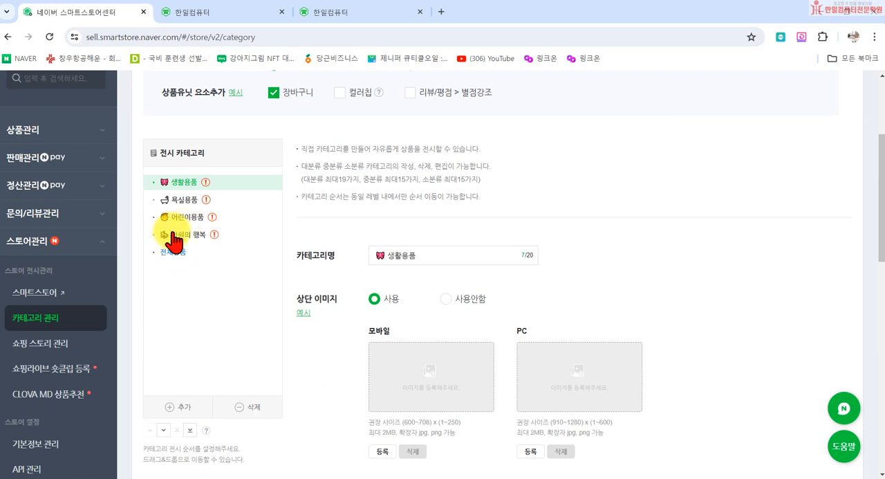
{"action": "scroll", "coordinate": [346, 322], "scroll_direction": "down", "scroll_amount": 7}
{"action": "scroll", "coordinate": [595, 353], "scroll_direction": "up", "scroll_amount": 1}
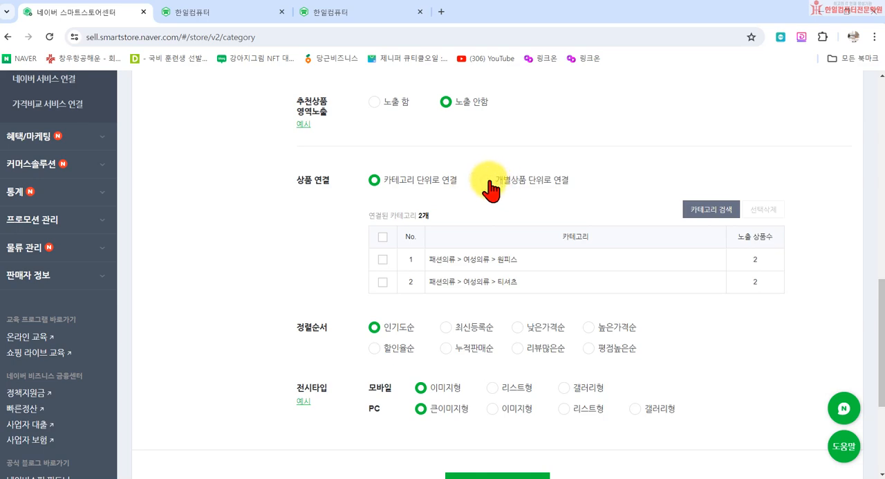
{"action": "scroll", "coordinate": [376, 207], "scroll_direction": "up", "scroll_amount": 3}
{"action": "scroll", "coordinate": [493, 287], "scroll_direction": "down", "scroll_amount": 2}
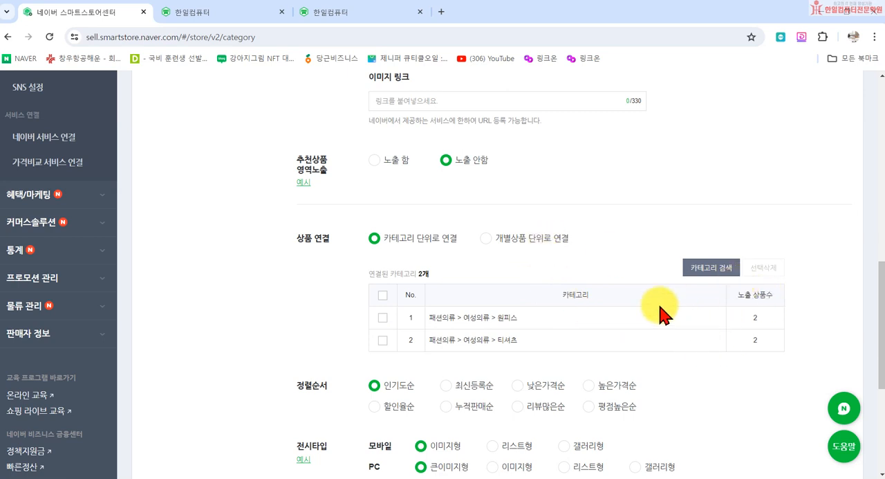
- Keep 상품 연결 on 카테고리 단위로 연결 and delete both linked categories, 원피스 and 티셔츠, from 생활용품
{"action": "left_click", "coordinate": [510, 237]}
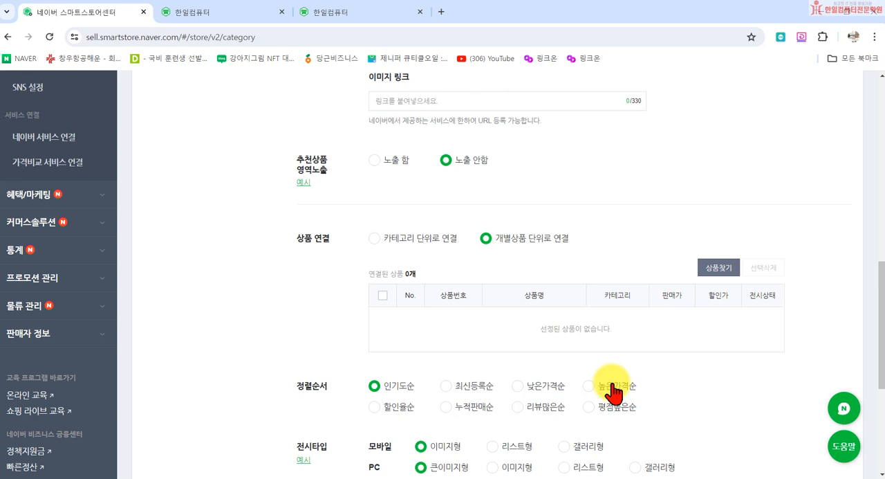
{"action": "left_click", "coordinate": [379, 240]}
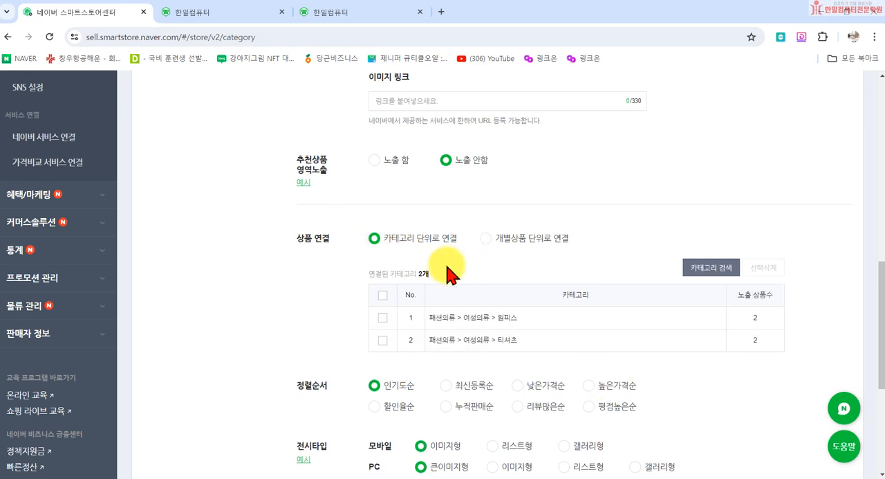
{"action": "left_click", "coordinate": [383, 295]}
{"action": "left_click", "coordinate": [761, 268]}
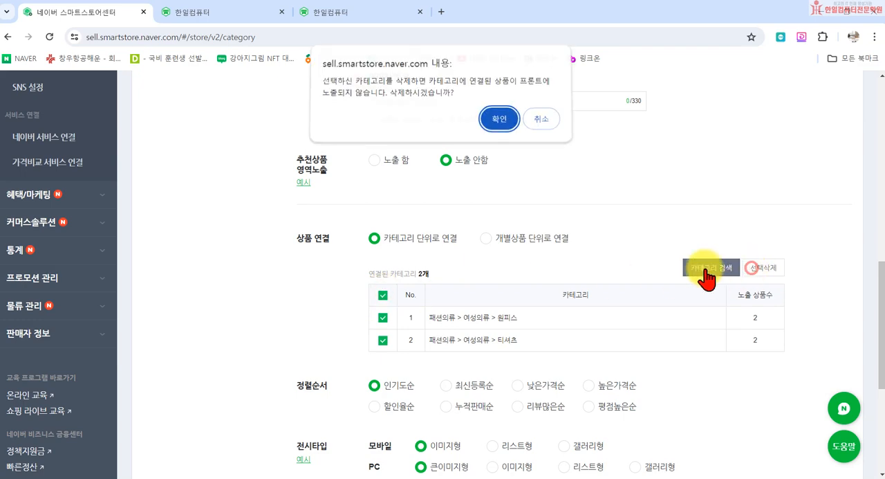
{"action": "left_click", "coordinate": [499, 122]}
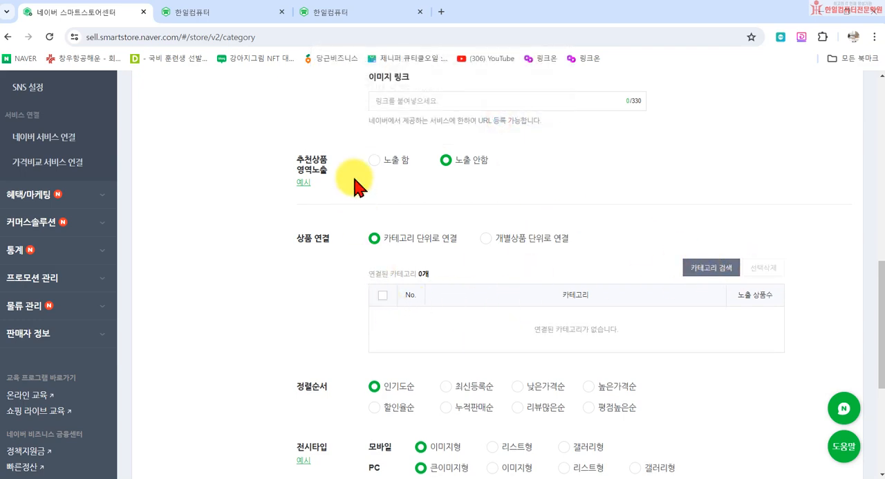
- Open the category search and browse the subcategories under 식품, 생활/건강 and 디지털/가전
{"action": "scroll", "coordinate": [158, 262], "scroll_direction": "up", "scroll_amount": 4}
{"action": "scroll", "coordinate": [157, 280], "scroll_direction": "up", "scroll_amount": 3}
{"action": "scroll", "coordinate": [450, 373], "scroll_direction": "down", "scroll_amount": 7}
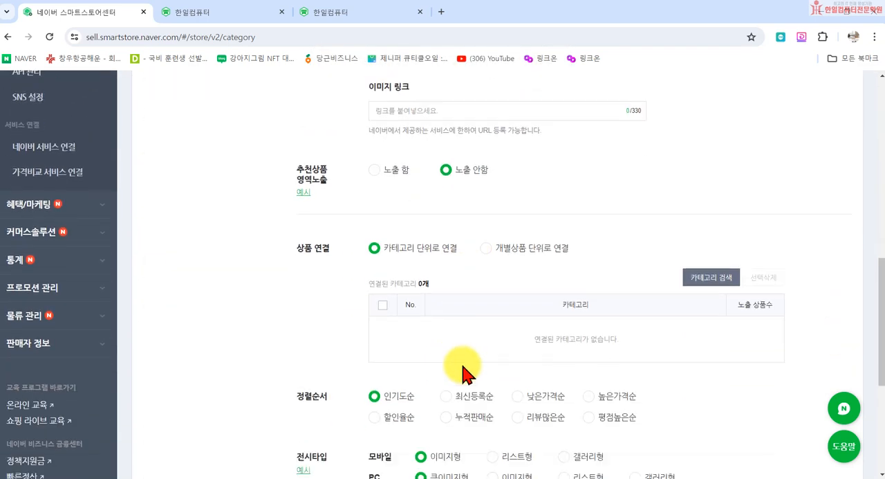
{"action": "left_click", "coordinate": [714, 269]}
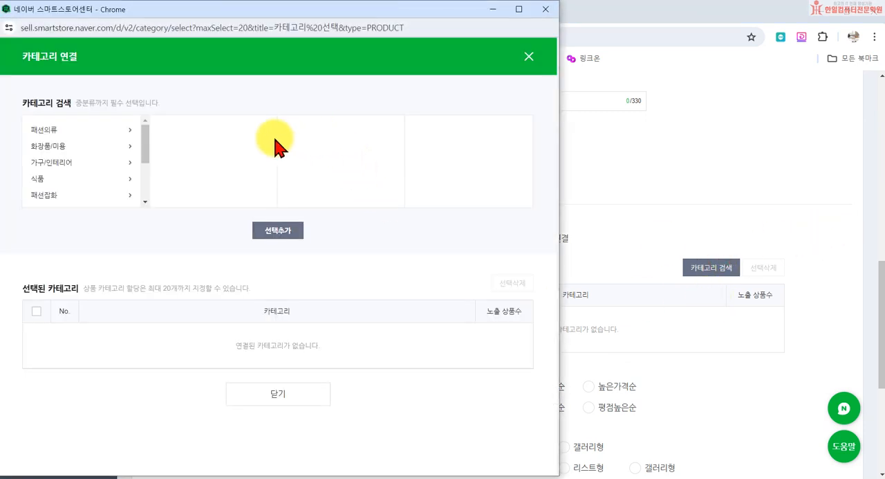
{"action": "left_click", "coordinate": [48, 177]}
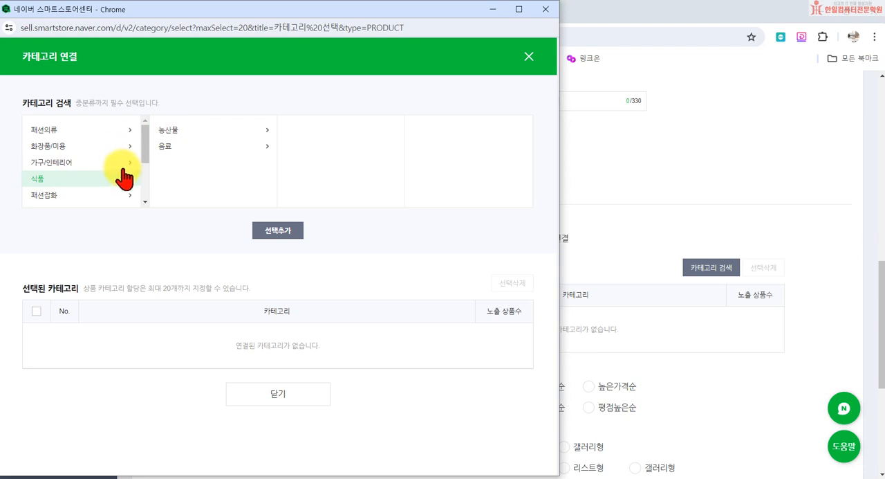
{"action": "scroll", "coordinate": [99, 176], "scroll_direction": "down", "scroll_amount": 2}
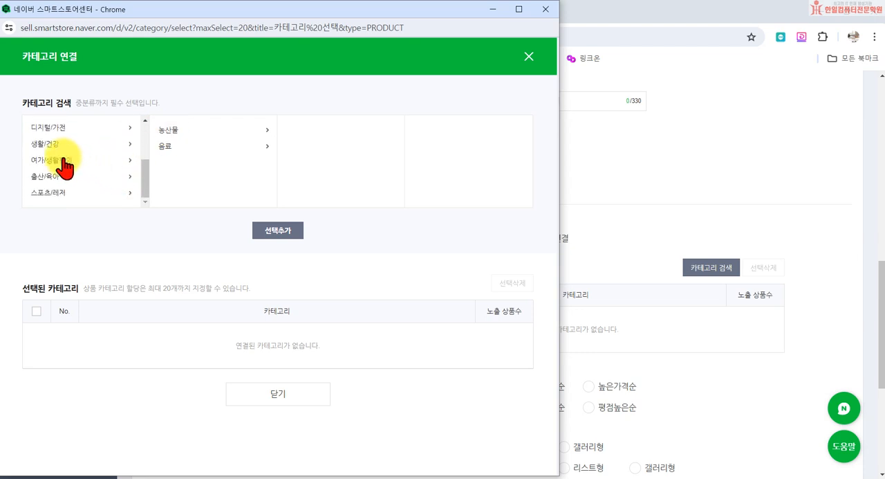
{"action": "scroll", "coordinate": [83, 166], "scroll_direction": "up", "scroll_amount": 2}
{"action": "scroll", "coordinate": [49, 202], "scroll_direction": "down", "scroll_amount": 2}
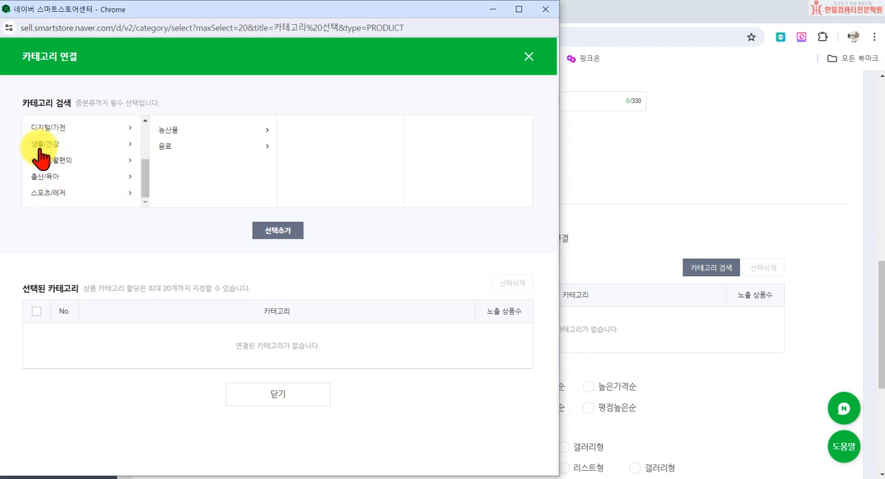
{"action": "left_click", "coordinate": [76, 144]}
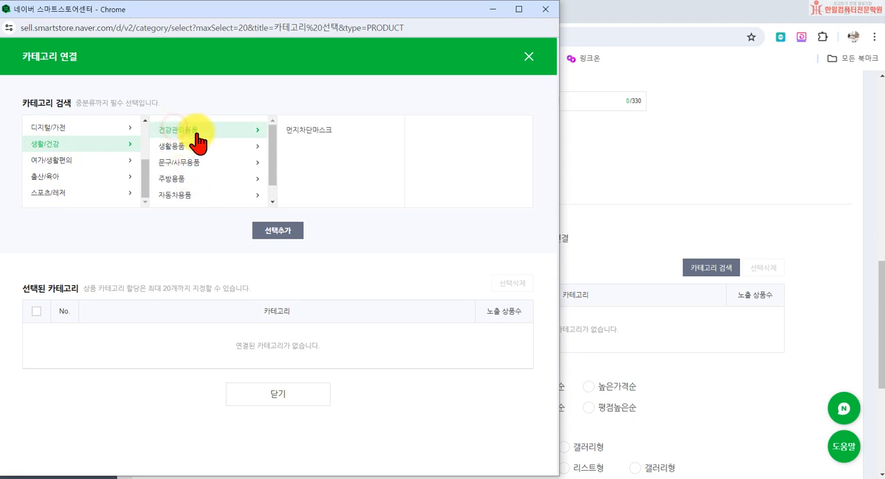
{"action": "left_click", "coordinate": [60, 127]}
{"action": "scroll", "coordinate": [80, 177], "scroll_direction": "up", "scroll_amount": 2}
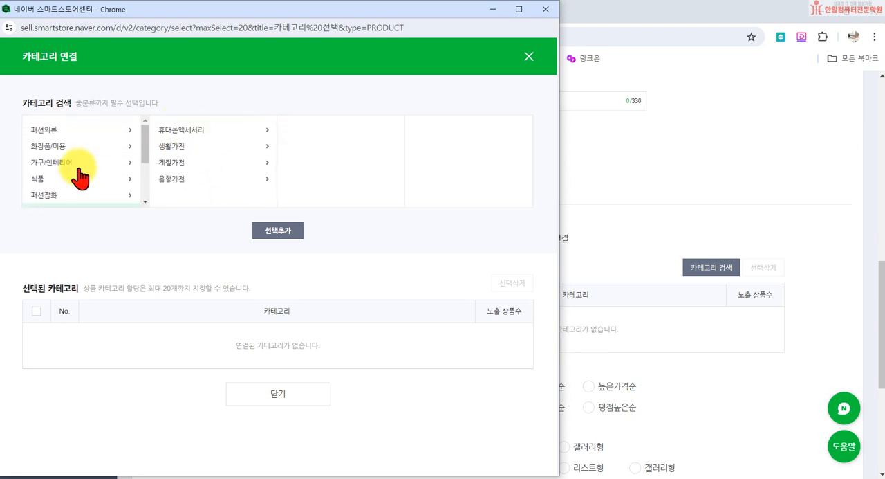
- Switch to the Edge browser, search Naver for 홍삼액 and examine the category filters in its shopping results
{"action": "mouse_move", "coordinate": [251, 477]}
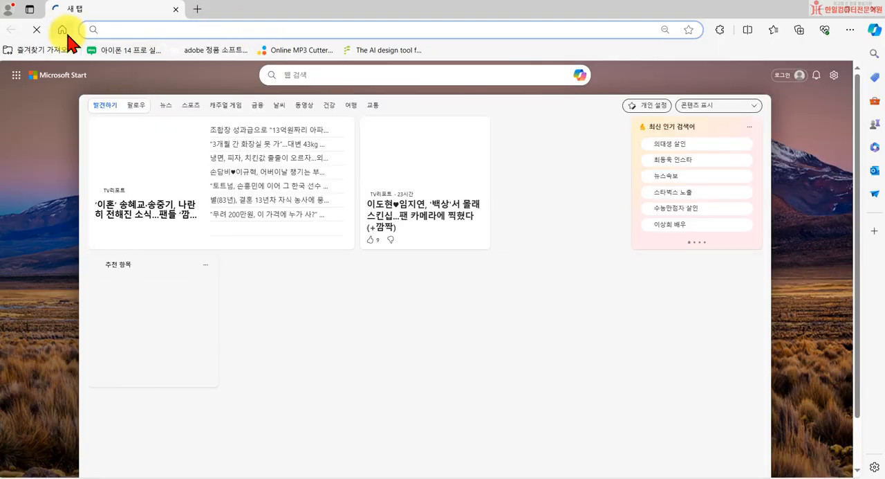
{"action": "left_click", "coordinate": [63, 32]}
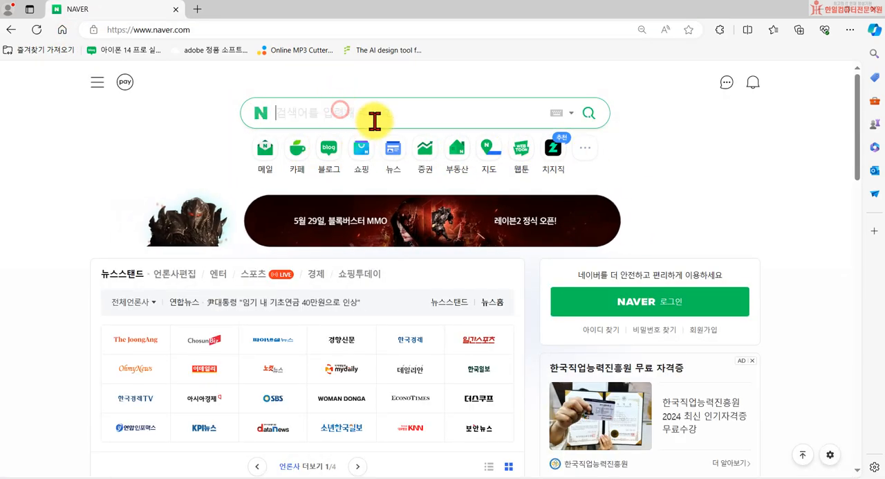
{"action": "type", "text": "ghdt"}
{"action": "key", "text": "BackSpace"}
{"action": "key", "text": "BackSpace"}
{"action": "key", "text": "BackSpace"}
{"action": "key", "text": "BackSpace"}
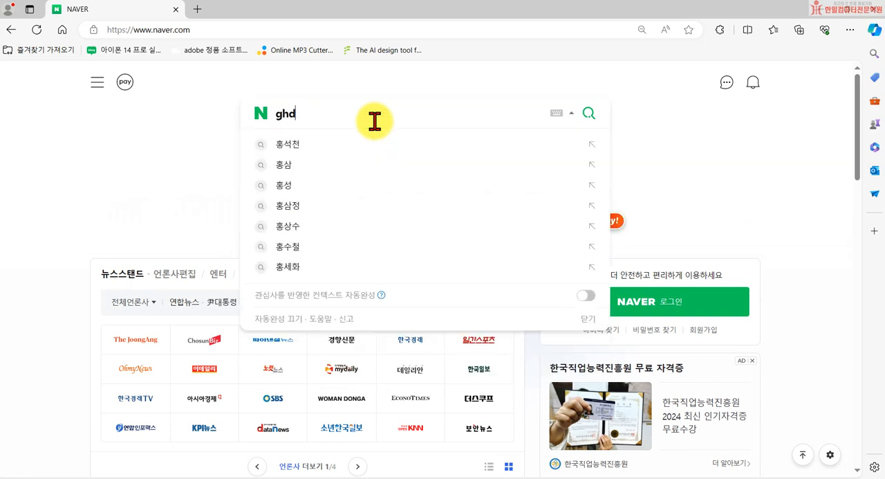
{"action": "type", "text": "홍삼액"}
{"action": "key", "text": "Return"}
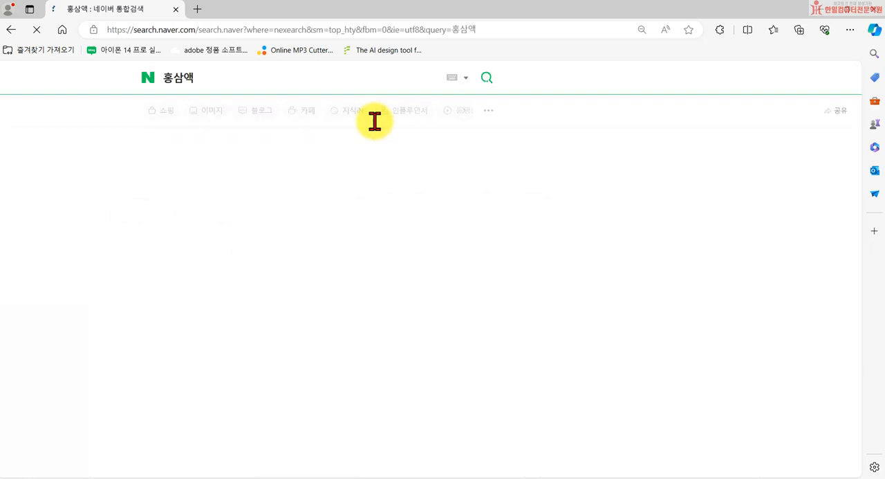
{"action": "left_click", "coordinate": [157, 113]}
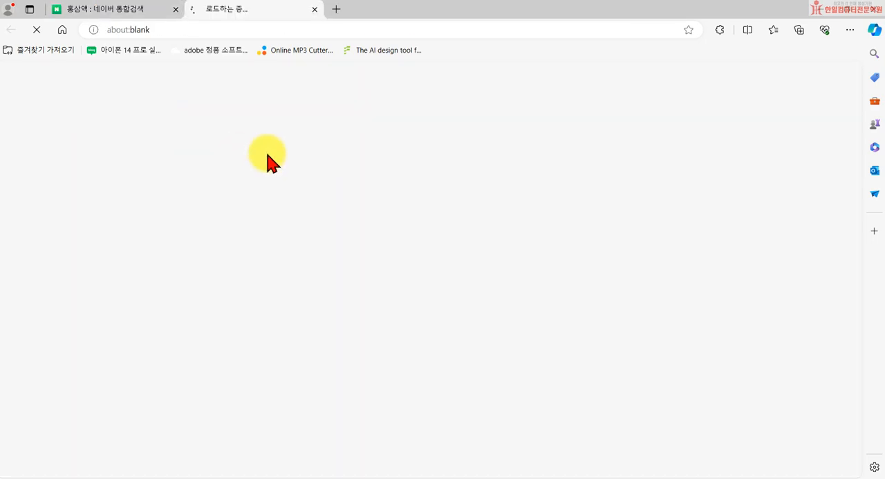
{"action": "scroll", "coordinate": [277, 415], "scroll_direction": "down", "scroll_amount": 1}
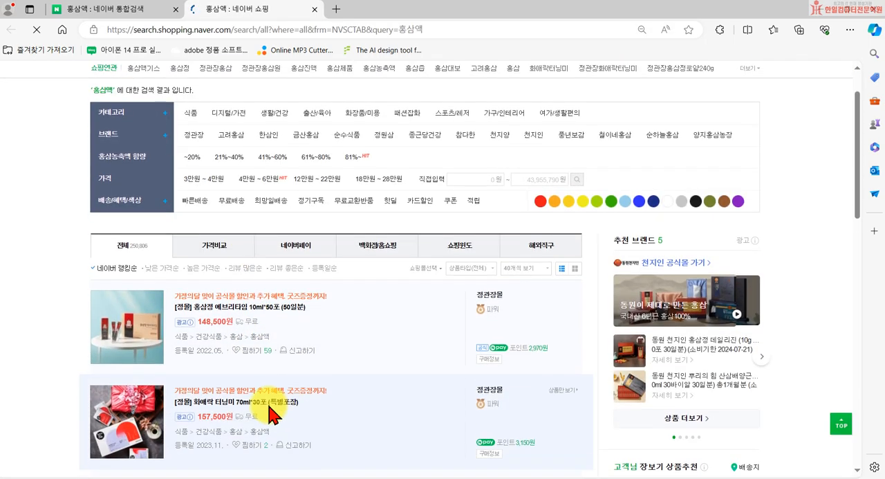
{"action": "left_click", "coordinate": [315, 9]}
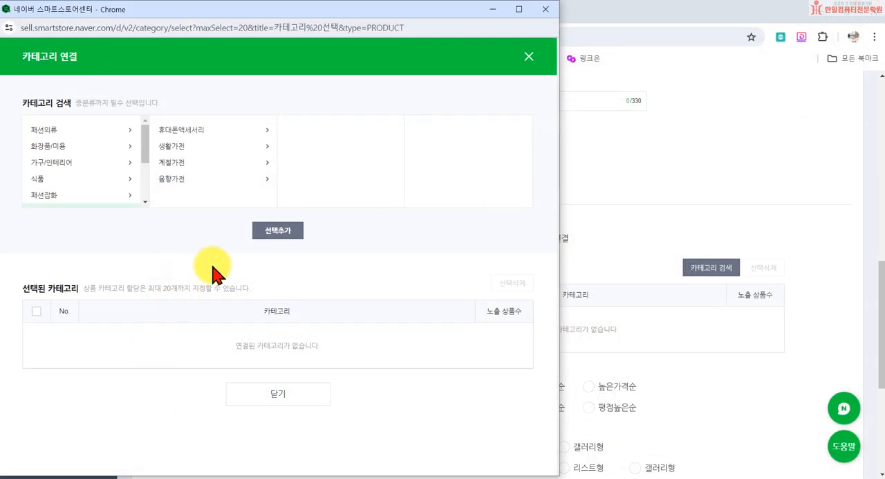
- Browse 음료 and 농산물 under 식품 in the category search and close it without adding a category
{"action": "left_click", "coordinate": [78, 178]}
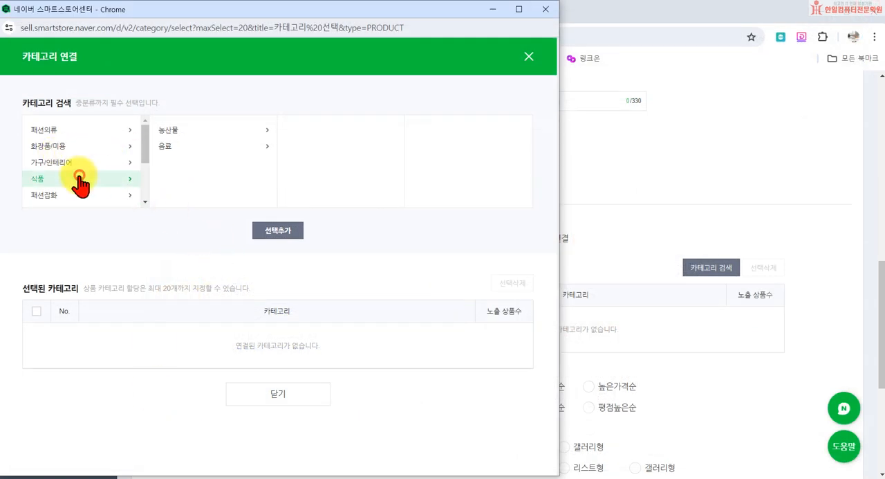
{"action": "left_click", "coordinate": [212, 146]}
{"action": "left_click", "coordinate": [210, 131]}
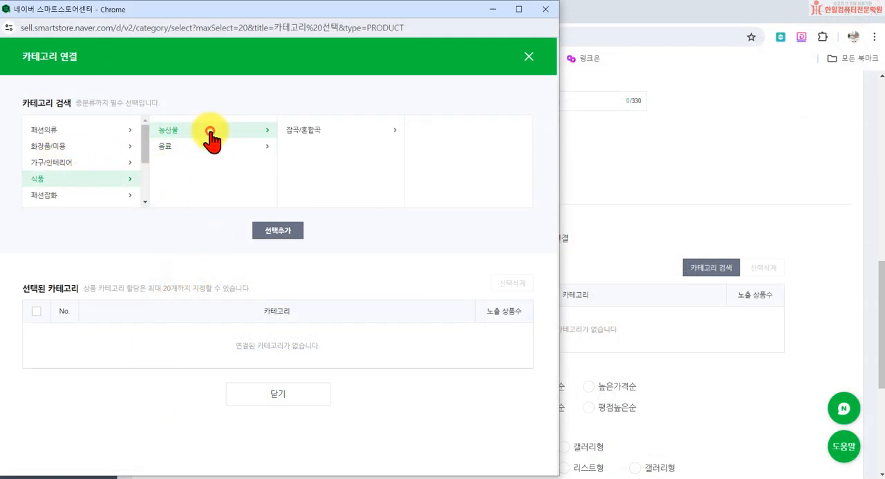
{"action": "scroll", "coordinate": [101, 183], "scroll_direction": "down", "scroll_amount": 3}
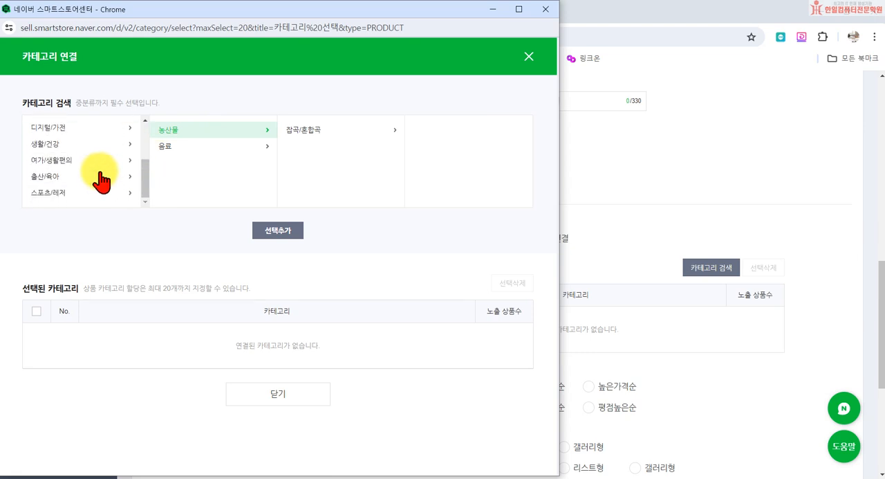
{"action": "scroll", "coordinate": [100, 181], "scroll_direction": "up", "scroll_amount": 3}
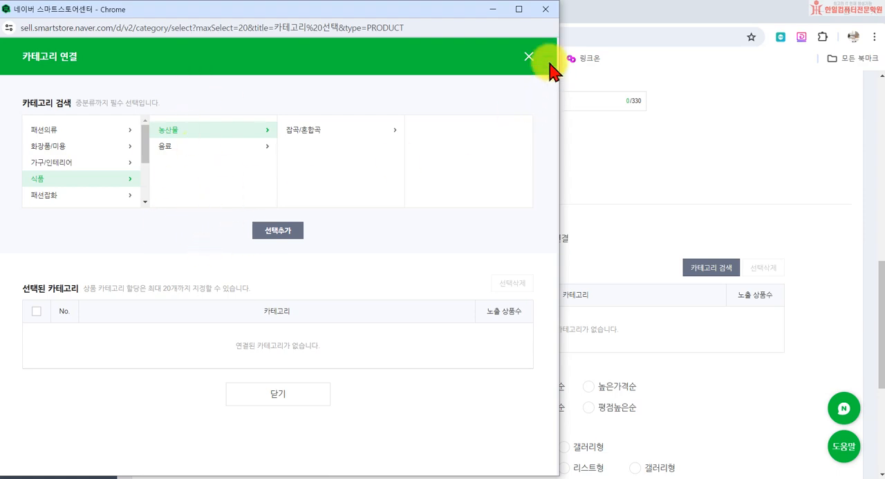
{"action": "left_click", "coordinate": [546, 9]}
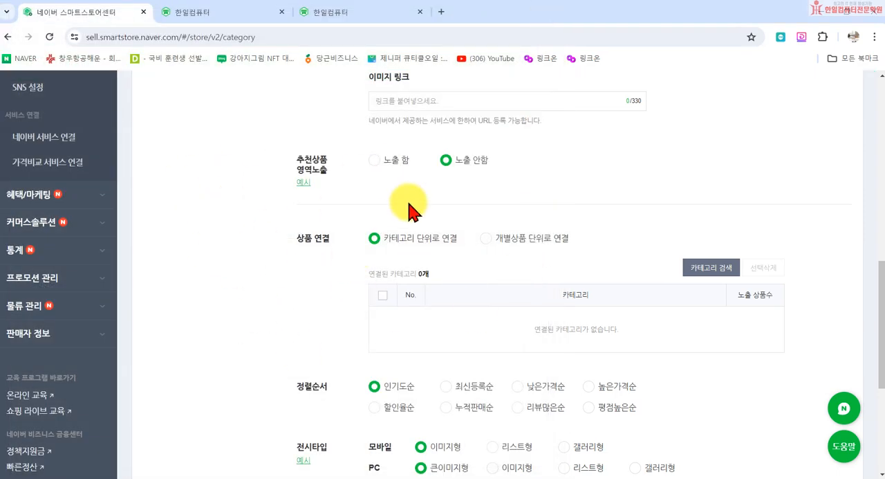
- Reopen the category search for 생활용품 and add 패션의류 > 여성의류 to the selected categories
{"action": "scroll", "coordinate": [269, 239], "scroll_direction": "up", "scroll_amount": 10}
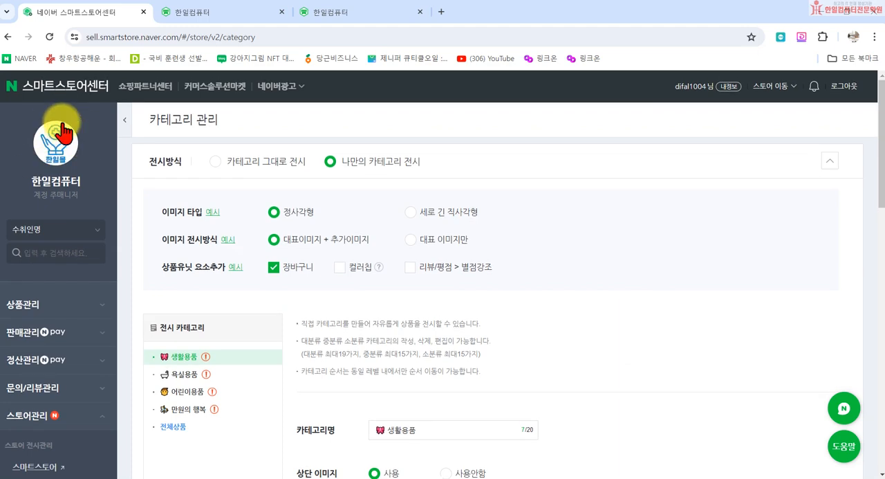
{"action": "scroll", "coordinate": [504, 366], "scroll_direction": "down", "scroll_amount": 10}
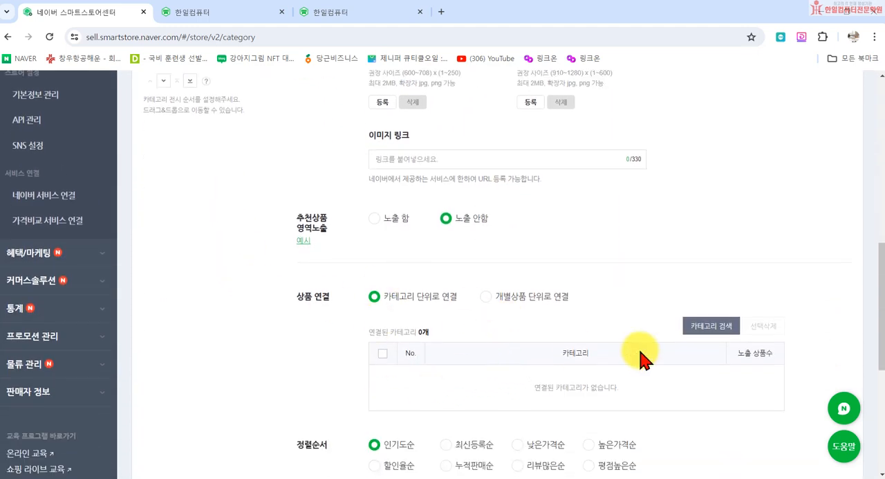
{"action": "left_click", "coordinate": [708, 326]}
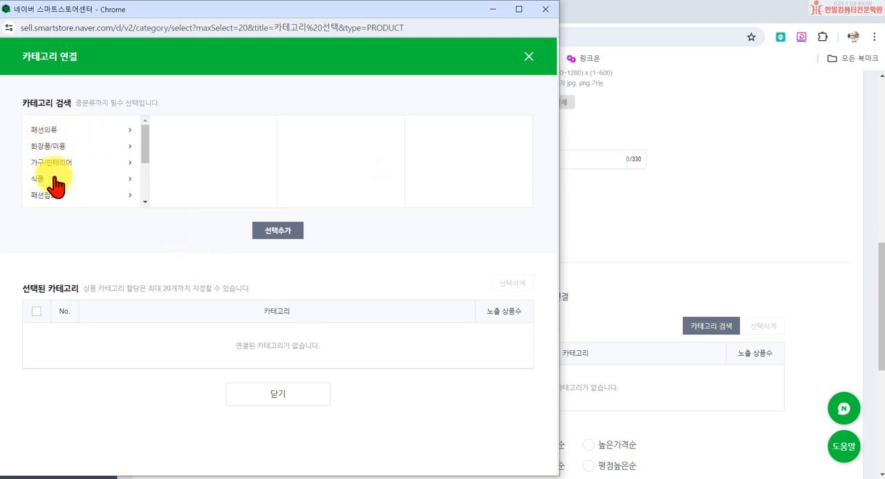
{"action": "scroll", "coordinate": [63, 174], "scroll_direction": "down", "scroll_amount": 2}
{"action": "scroll", "coordinate": [59, 155], "scroll_direction": "up", "scroll_amount": 2}
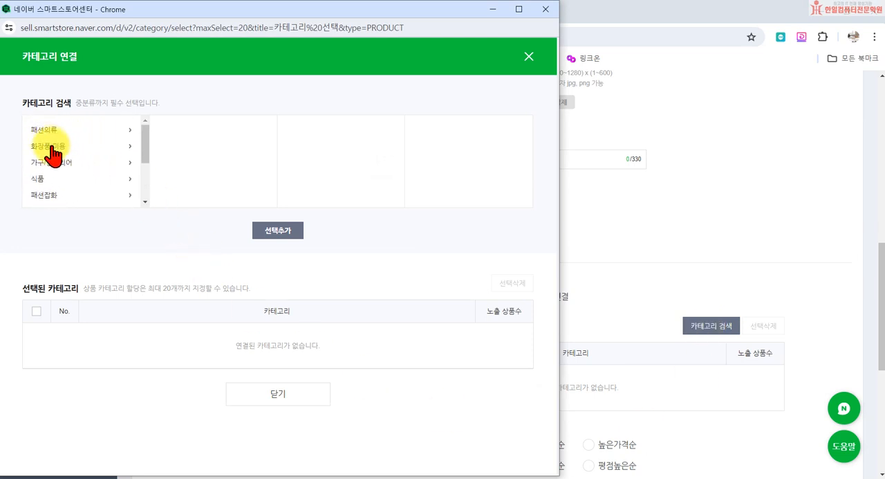
{"action": "left_click", "coordinate": [70, 129]}
{"action": "left_click", "coordinate": [173, 133]}
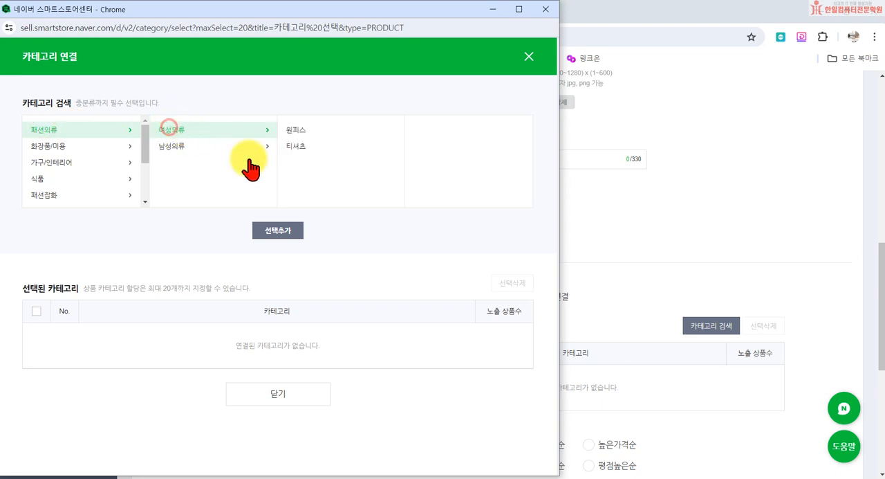
{"action": "left_click", "coordinate": [276, 232]}
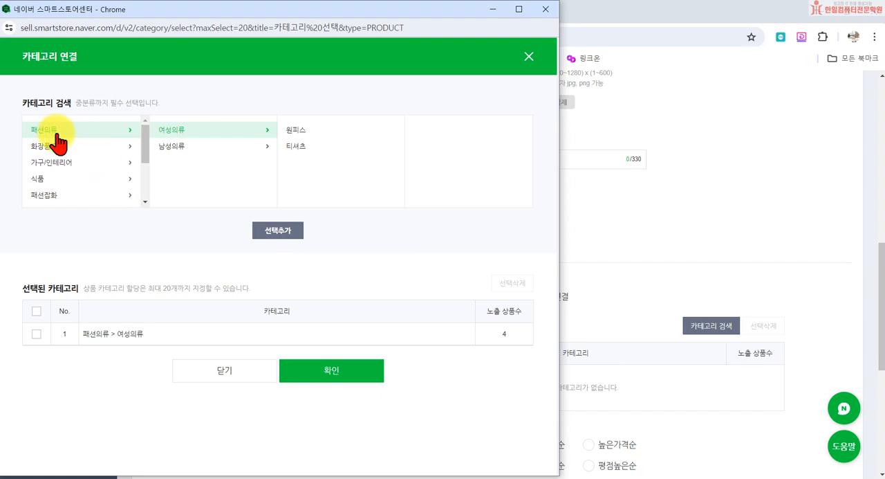
- Add 패션의류 > 남성의류 to the selected categories and confirm the category links for 생활용품
{"action": "left_click", "coordinate": [173, 146]}
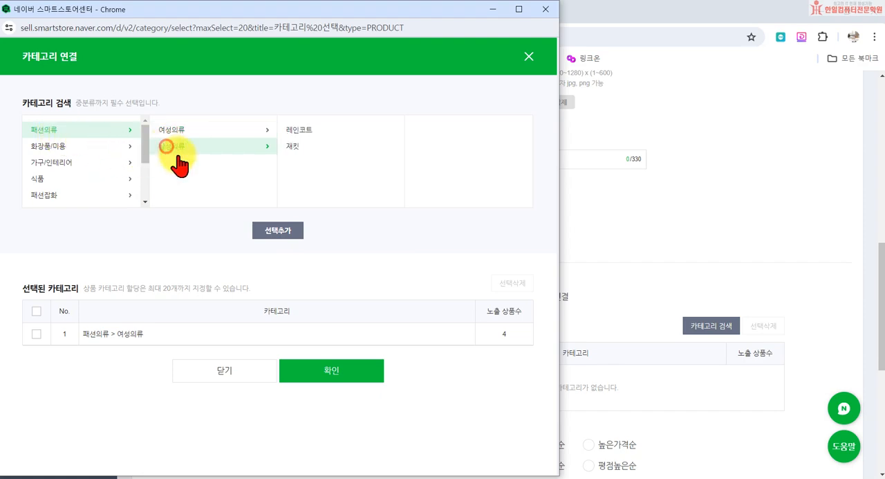
{"action": "left_click", "coordinate": [280, 233]}
{"action": "left_click", "coordinate": [354, 377]}
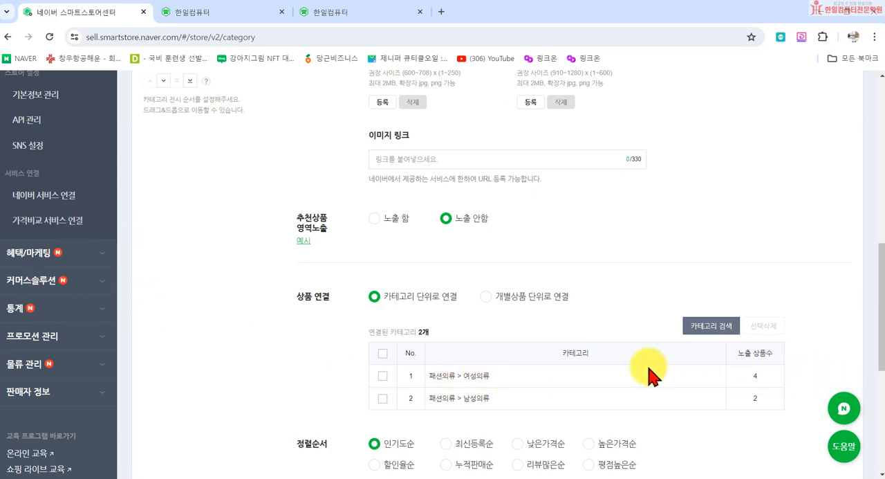
{"action": "scroll", "coordinate": [247, 168], "scroll_direction": "up", "scroll_amount": 6}
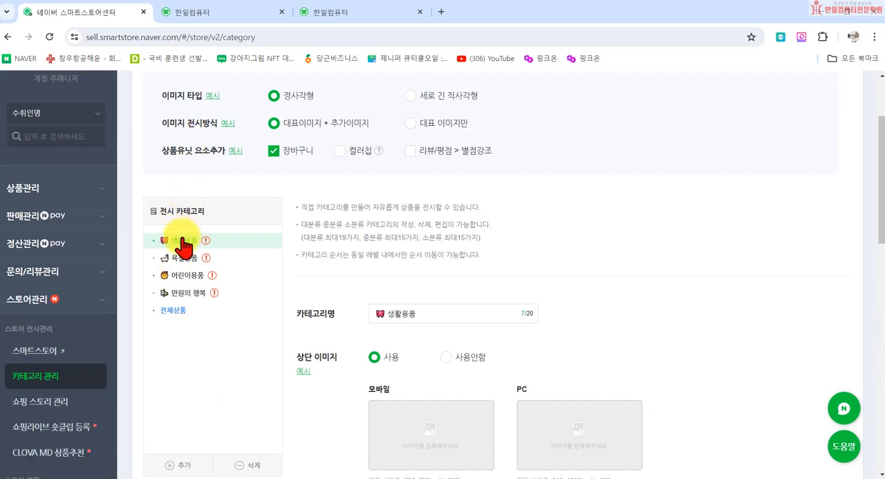
{"action": "scroll", "coordinate": [420, 332], "scroll_direction": "down", "scroll_amount": 8}
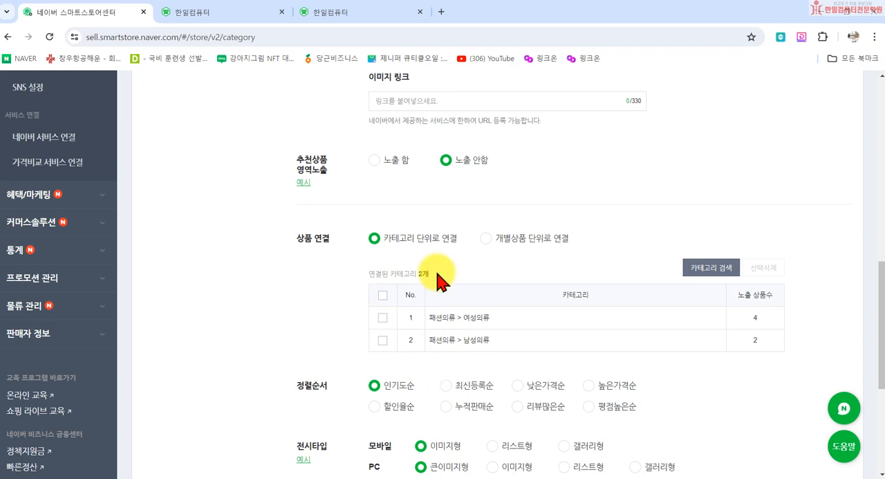
{"action": "scroll", "coordinate": [513, 253], "scroll_direction": "up", "scroll_amount": 7}
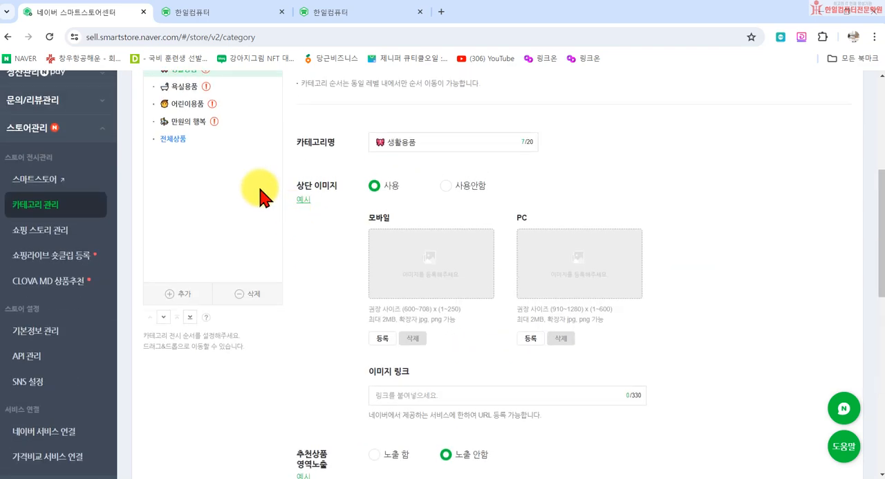
{"action": "left_click", "coordinate": [179, 260]}
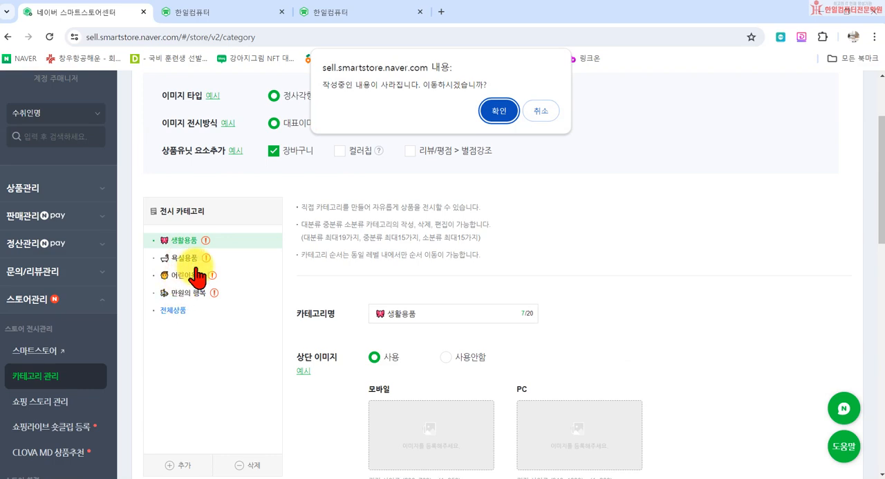
{"action": "left_click", "coordinate": [543, 110]}
- Apply the category link and display settings for 생활용품, keeping the 인기도순 sort order
{"action": "scroll", "coordinate": [609, 330], "scroll_direction": "down", "scroll_amount": 4}
{"action": "scroll", "coordinate": [608, 366], "scroll_direction": "down", "scroll_amount": 3}
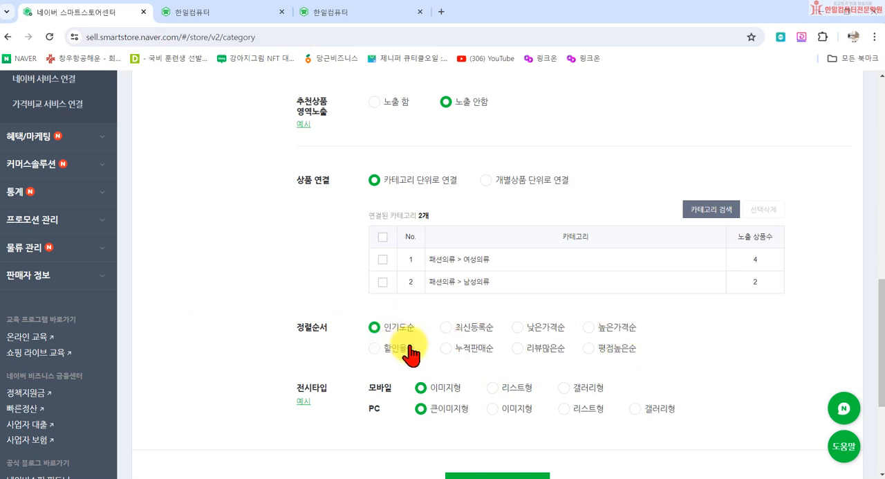
{"action": "left_click", "coordinate": [447, 327]}
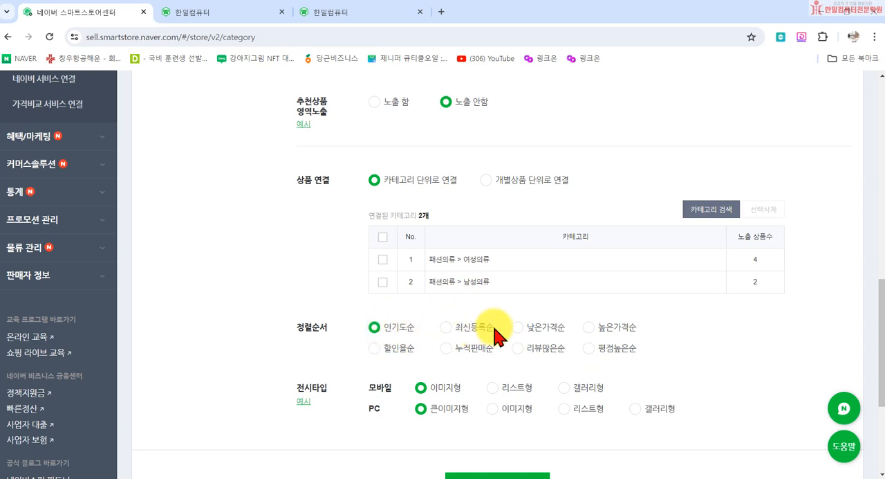
{"action": "scroll", "coordinate": [494, 334], "scroll_direction": "down", "scroll_amount": 3}
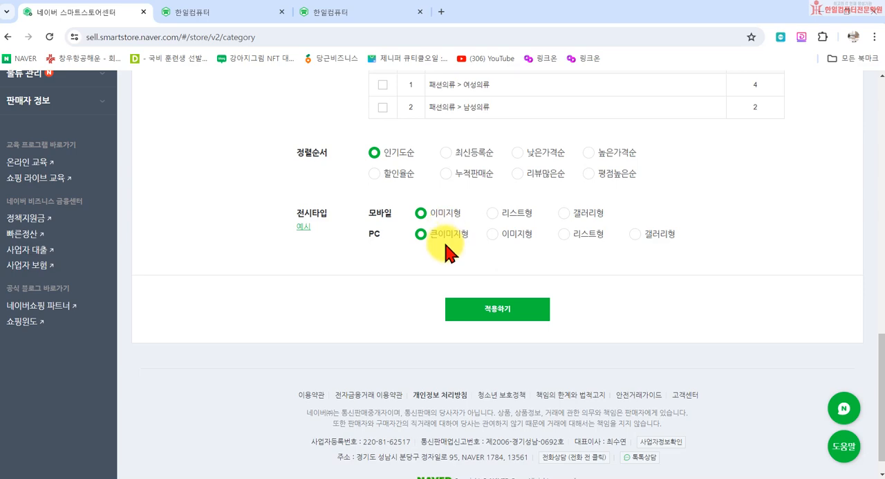
{"action": "left_click", "coordinate": [507, 313]}
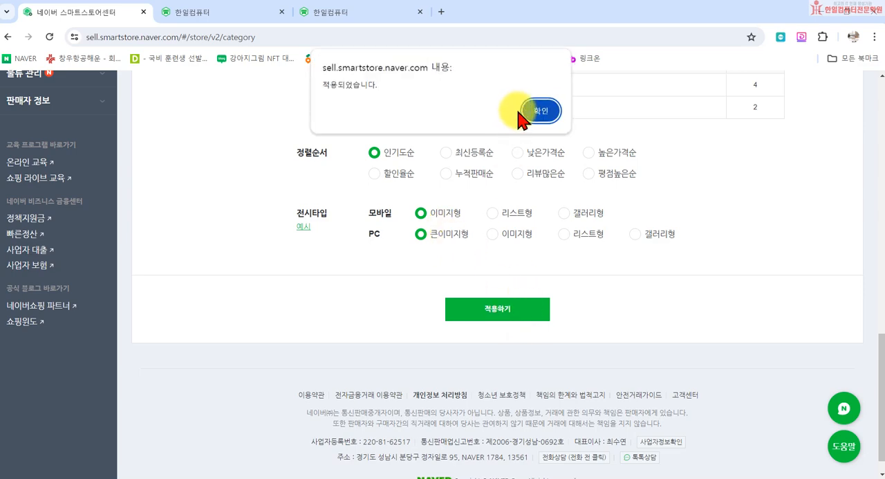
{"action": "left_click", "coordinate": [538, 111]}
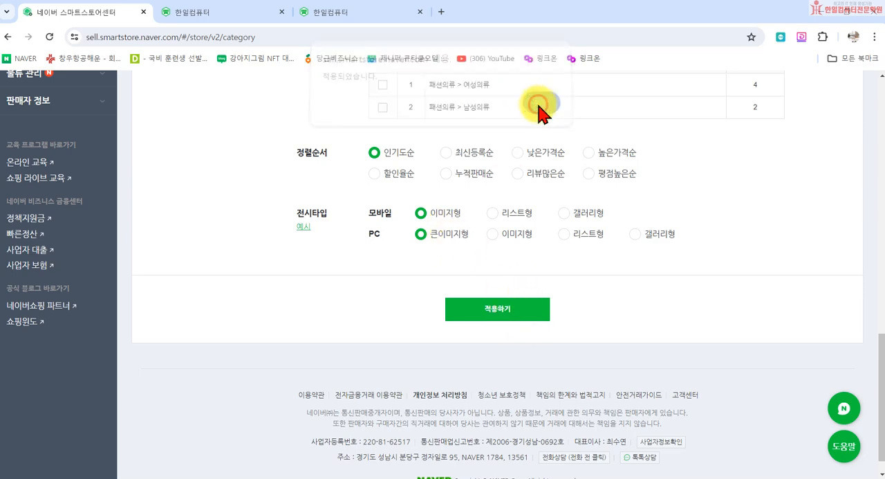
- Select the 만원의 행복 category, set its product linking to 개별상품 단위로 연결 and open the product finder
{"action": "scroll", "coordinate": [315, 276], "scroll_direction": "up", "scroll_amount": 3}
{"action": "scroll", "coordinate": [315, 275], "scroll_direction": "up", "scroll_amount": 10}
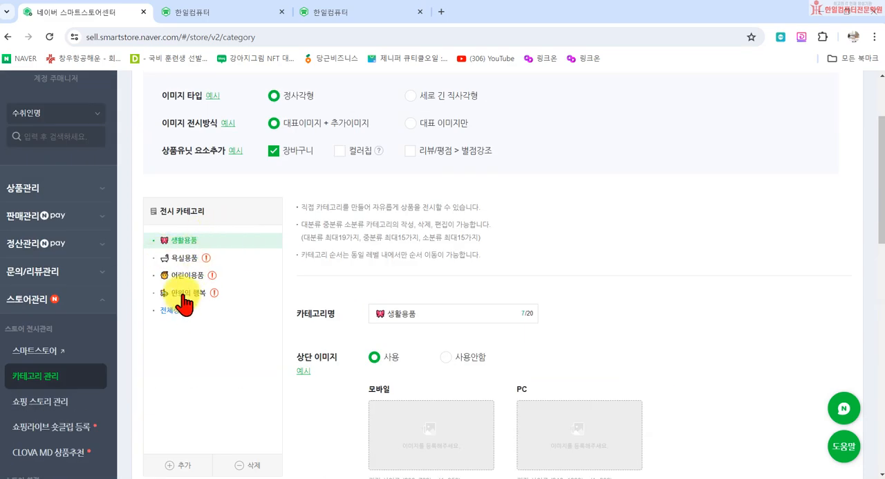
{"action": "left_click", "coordinate": [183, 292]}
{"action": "scroll", "coordinate": [484, 359], "scroll_direction": "down", "scroll_amount": 3}
{"action": "scroll", "coordinate": [529, 332], "scroll_direction": "up", "scroll_amount": 2}
{"action": "scroll", "coordinate": [529, 346], "scroll_direction": "down", "scroll_amount": 4}
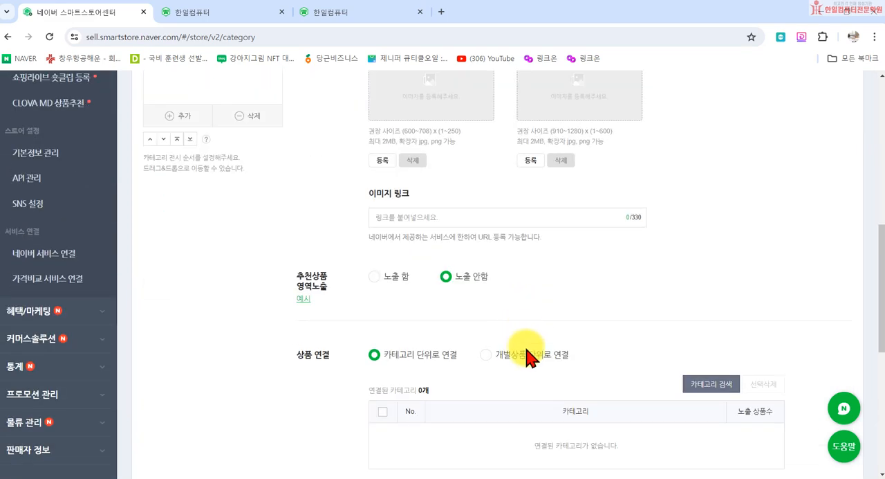
{"action": "scroll", "coordinate": [512, 346], "scroll_direction": "down", "scroll_amount": 2}
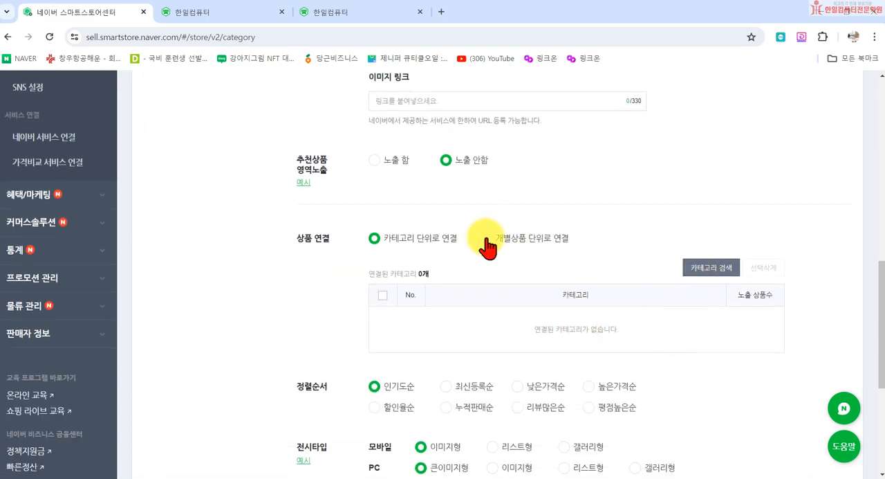
{"action": "left_click", "coordinate": [488, 241]}
{"action": "left_click", "coordinate": [712, 267]}
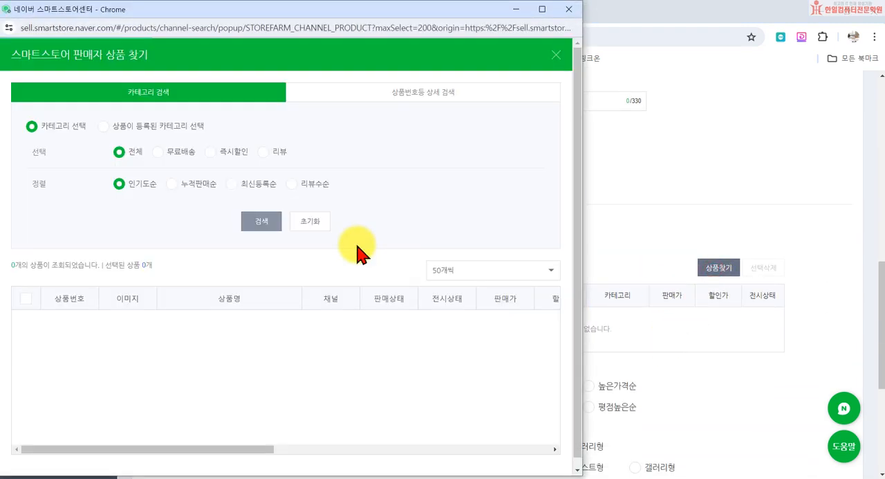
- Set the product finder's result list to show 300 products per page
{"action": "scroll", "coordinate": [253, 263], "scroll_direction": "down", "scroll_amount": 2}
{"action": "left_click", "coordinate": [484, 225]}
{"action": "left_click", "coordinate": [467, 298]}
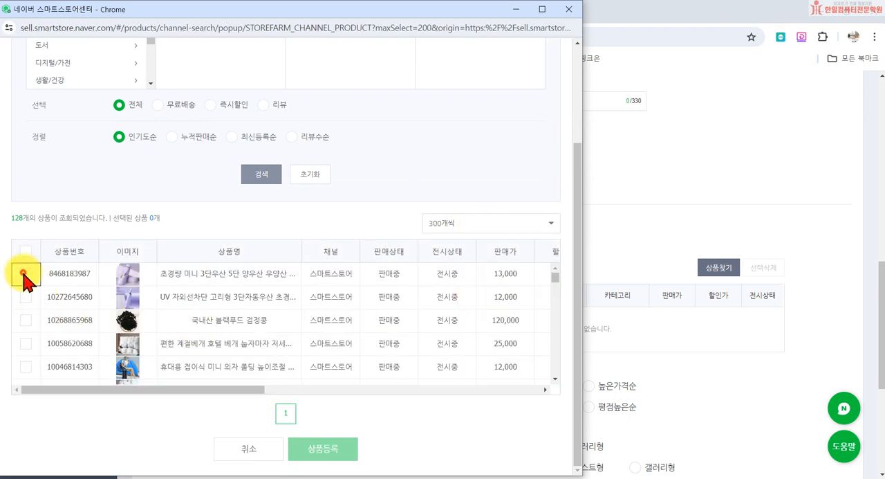
- Select 13 assorted products from the list, including umbrellas, 국내산 블랙푸드 검정콩 and 코카콜라, and register them to 만원의 행복
{"action": "left_click", "coordinate": [24, 275]}
{"action": "scroll", "coordinate": [25, 353], "scroll_direction": "down", "scroll_amount": 5}
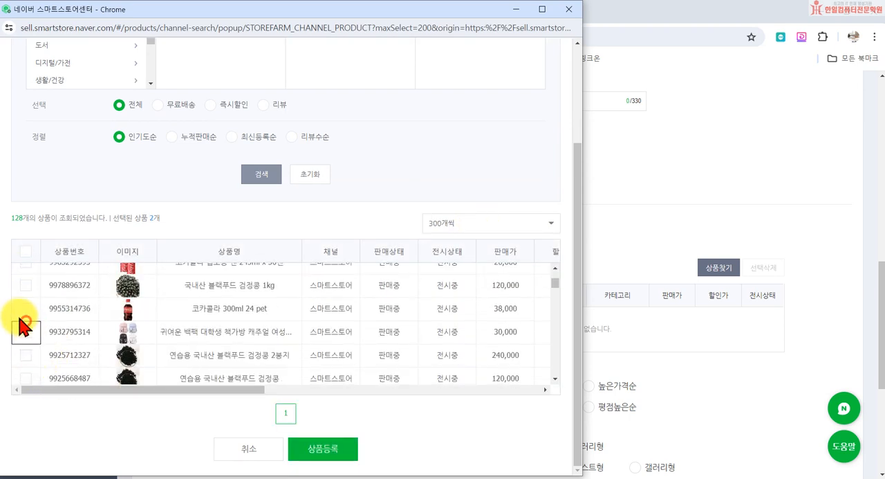
{"action": "left_click", "coordinate": [26, 354]}
{"action": "scroll", "coordinate": [25, 346], "scroll_direction": "down", "scroll_amount": 3}
{"action": "left_click", "coordinate": [21, 339]}
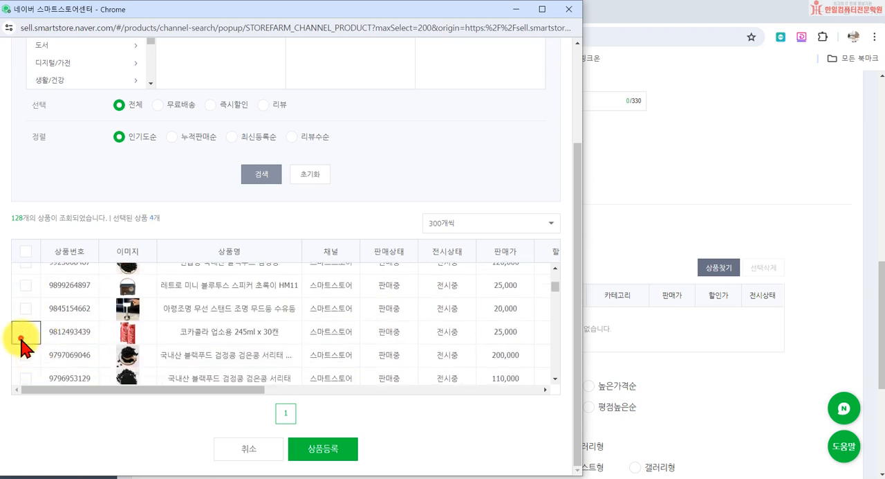
{"action": "scroll", "coordinate": [28, 332], "scroll_direction": "down", "scroll_amount": 3}
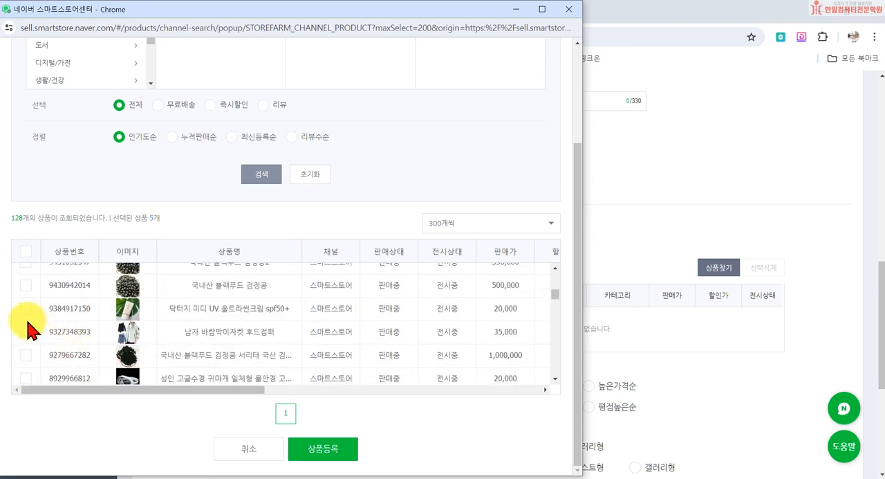
{"action": "left_click", "coordinate": [28, 309]}
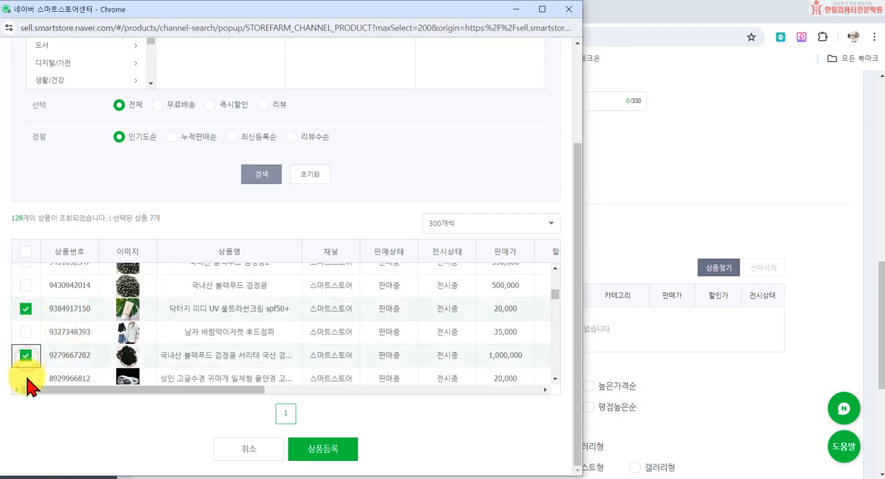
{"action": "scroll", "coordinate": [27, 381], "scroll_direction": "down", "scroll_amount": 1}
{"action": "left_click", "coordinate": [26, 345]}
{"action": "scroll", "coordinate": [28, 332], "scroll_direction": "down", "scroll_amount": 3}
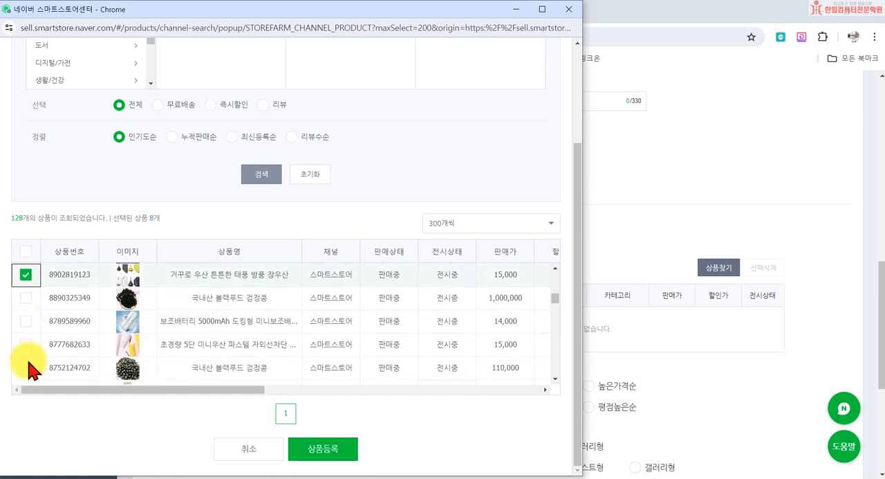
{"action": "left_click", "coordinate": [26, 321]}
{"action": "left_click", "coordinate": [26, 344]}
{"action": "left_click", "coordinate": [26, 366]}
{"action": "scroll", "coordinate": [42, 339], "scroll_direction": "down", "scroll_amount": 3}
{"action": "left_click", "coordinate": [25, 285]}
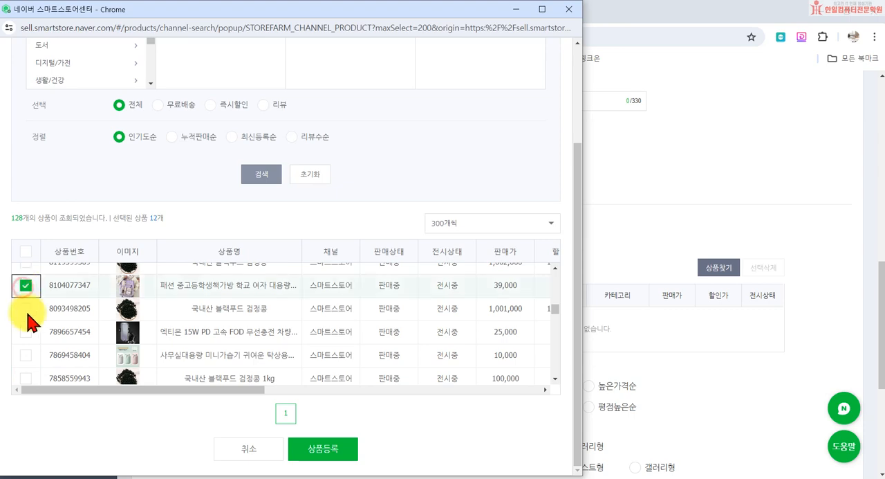
{"action": "left_click", "coordinate": [26, 309]}
{"action": "left_click", "coordinate": [323, 448]}
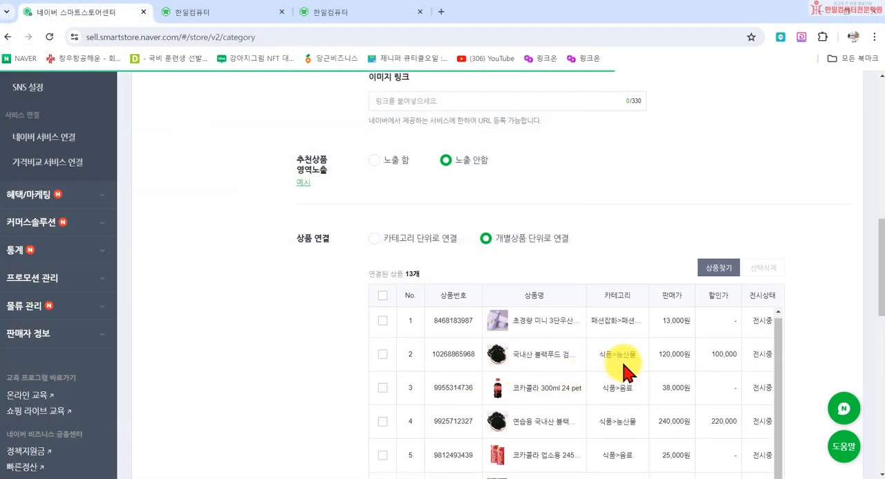
- Review the linked products of 만원의 행복, leave them all unchecked and apply the category settings
{"action": "scroll", "coordinate": [313, 364], "scroll_direction": "down", "scroll_amount": 4}
{"action": "scroll", "coordinate": [312, 360], "scroll_direction": "up", "scroll_amount": 4}
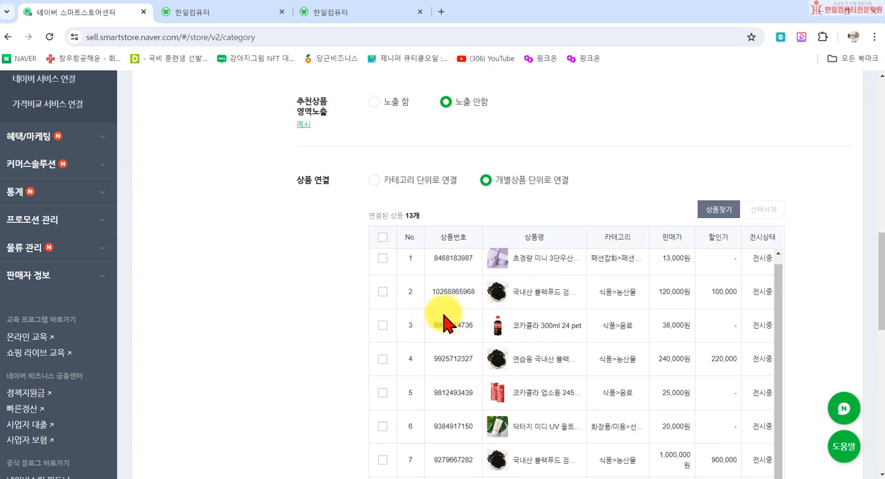
{"action": "scroll", "coordinate": [428, 322], "scroll_direction": "down", "scroll_amount": 4}
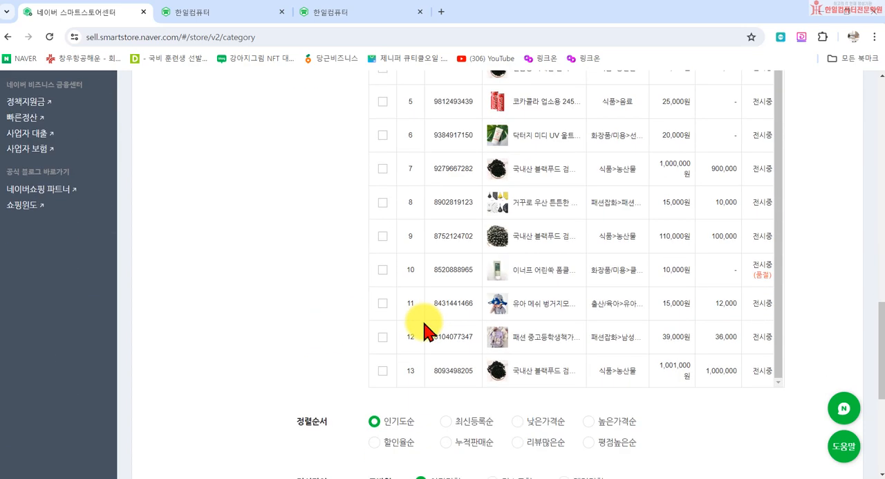
{"action": "left_click", "coordinate": [383, 269]}
{"action": "scroll", "coordinate": [415, 346], "scroll_direction": "down", "scroll_amount": 3}
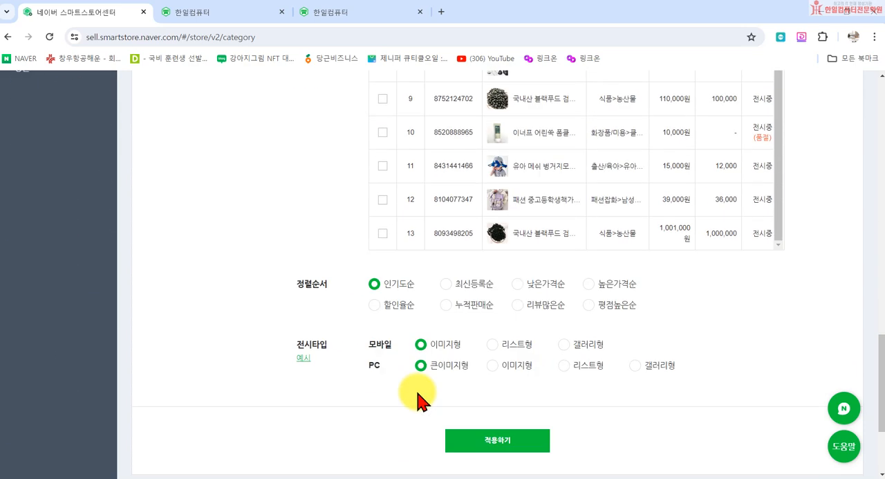
{"action": "left_click", "coordinate": [504, 346]}
{"action": "left_click", "coordinate": [538, 116]}
- Select 생활용품, examine its 중분류 카테고리 추가 form and close it without adding any subcategory
{"action": "scroll", "coordinate": [277, 221], "scroll_direction": "up", "scroll_amount": 5}
{"action": "scroll", "coordinate": [273, 221], "scroll_direction": "up", "scroll_amount": 10}
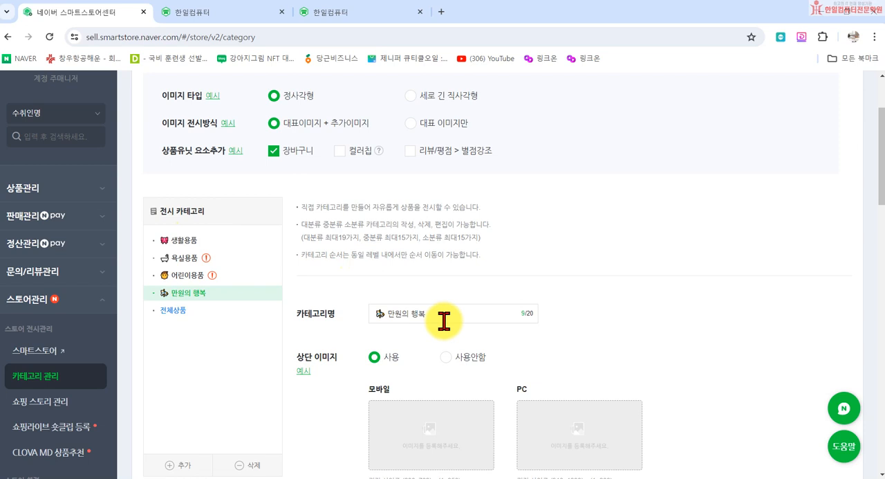
{"action": "left_click", "coordinate": [184, 242]}
{"action": "scroll", "coordinate": [208, 291], "scroll_direction": "down", "scroll_amount": 2}
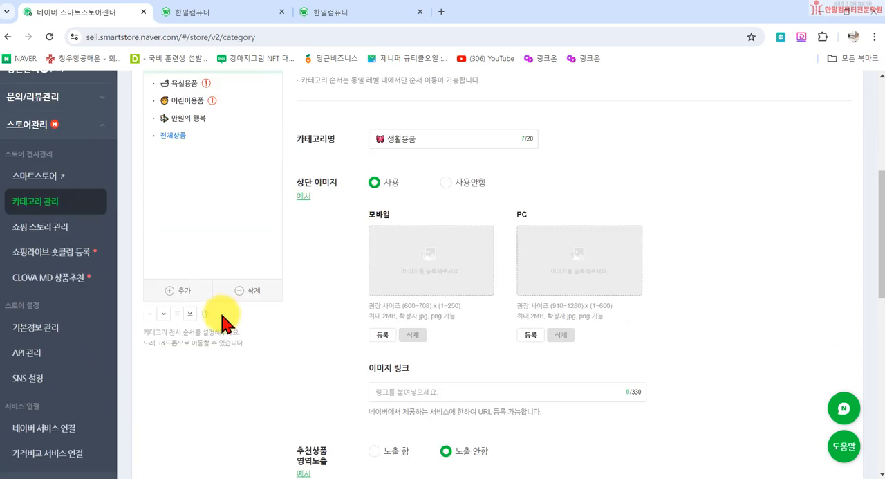
{"action": "left_click", "coordinate": [181, 293]}
{"action": "scroll", "coordinate": [228, 325], "scroll_direction": "up", "scroll_amount": 2}
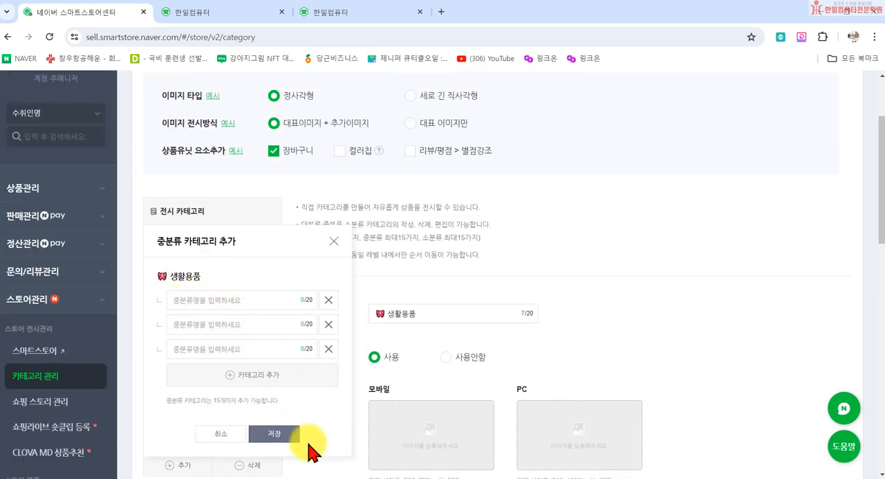
{"action": "left_click", "coordinate": [336, 240]}
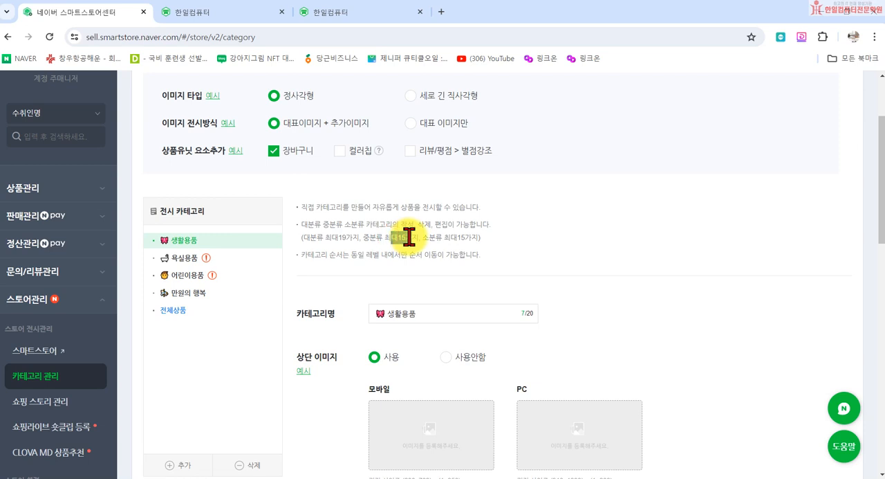
{"action": "left_click", "coordinate": [522, 239]}
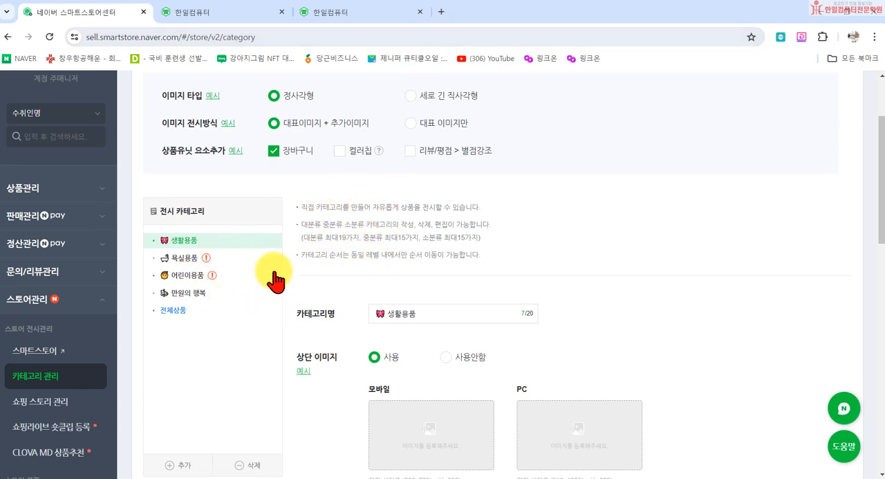
- Reapply the settings of the 생활용품 category and confirm
{"action": "scroll", "coordinate": [304, 332], "scroll_direction": "down", "scroll_amount": 3}
{"action": "scroll", "coordinate": [299, 354], "scroll_direction": "down", "scroll_amount": 6}
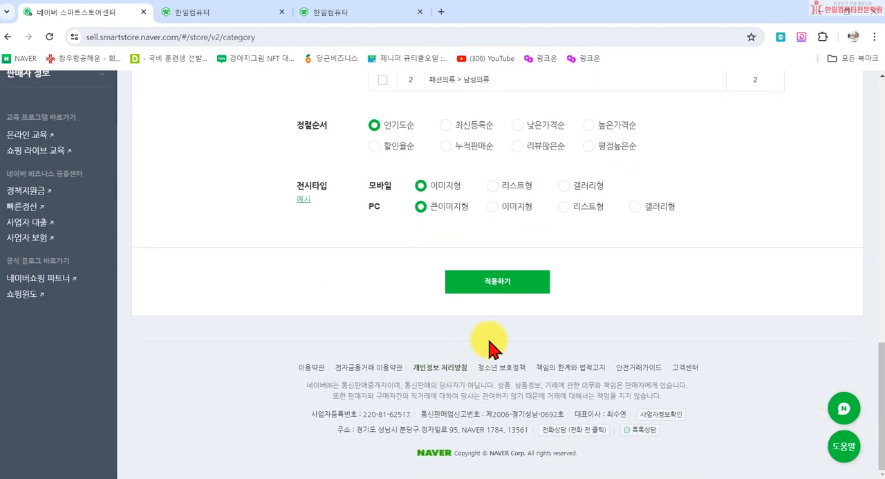
{"action": "left_click", "coordinate": [492, 291]}
{"action": "left_click", "coordinate": [541, 111]}
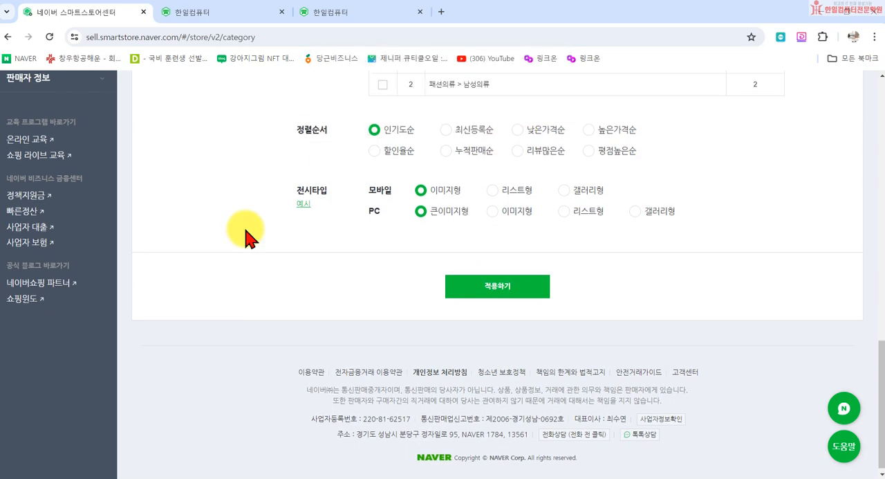
- Open the 한일컴퓨터 storefront, close its 리뷰왕 이벤트 notice and check the category menu
{"action": "scroll", "coordinate": [158, 145], "scroll_direction": "up", "scroll_amount": 8}
{"action": "scroll", "coordinate": [158, 145], "scroll_direction": "up", "scroll_amount": 4}
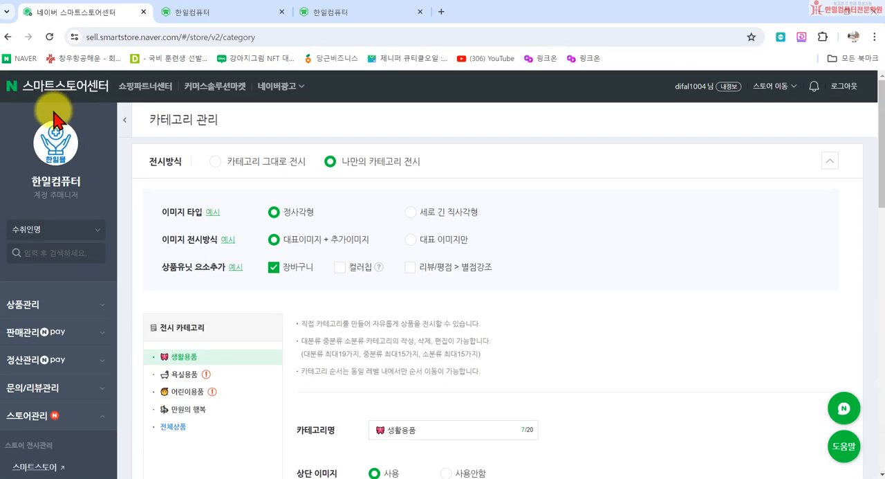
{"action": "left_click", "coordinate": [55, 149]}
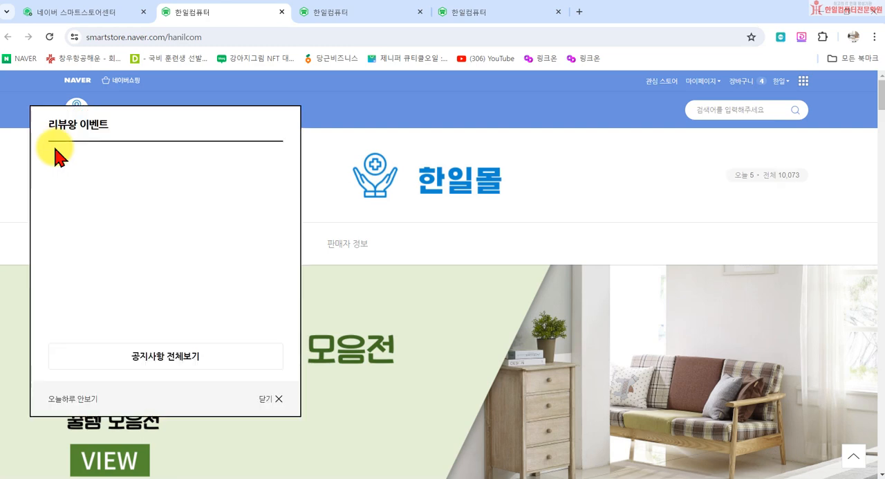
{"action": "left_click", "coordinate": [277, 428]}
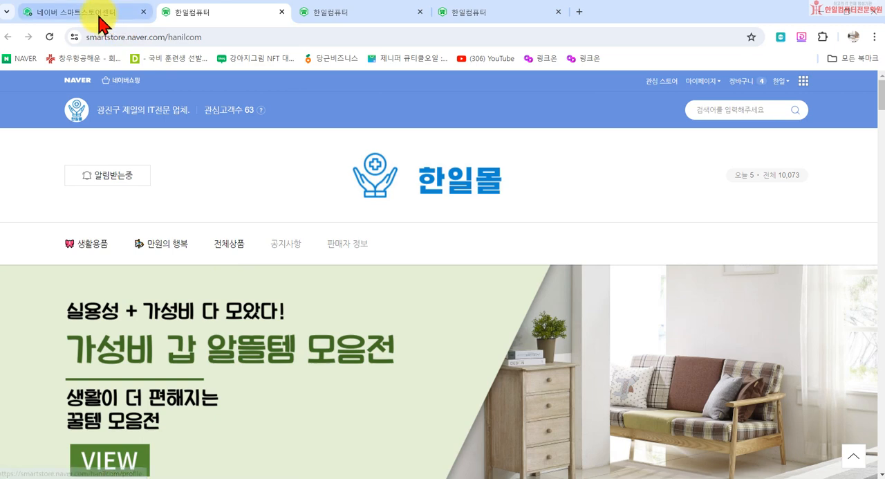
- Return to the Smart Store Center and open the 스마트스토어 management page under 스토어 전시관리
{"action": "left_click", "coordinate": [77, 13]}
{"action": "scroll", "coordinate": [46, 357], "scroll_direction": "down", "scroll_amount": 2}
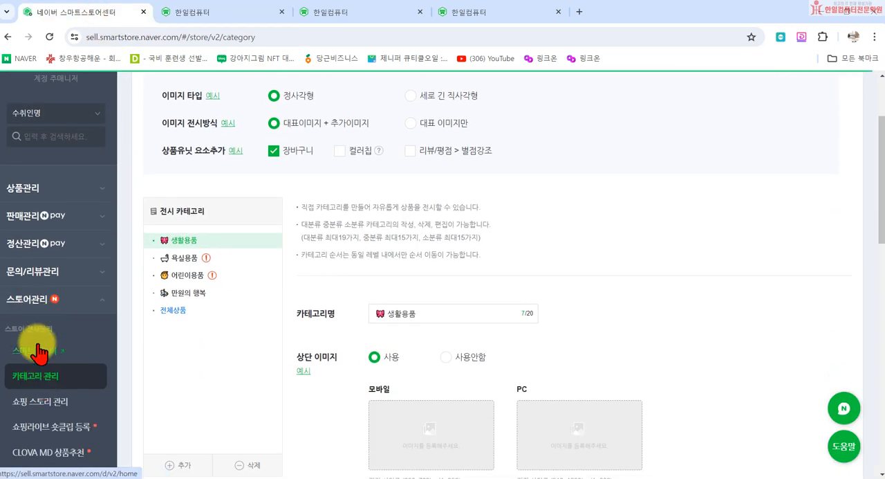
{"action": "left_click", "coordinate": [29, 358]}
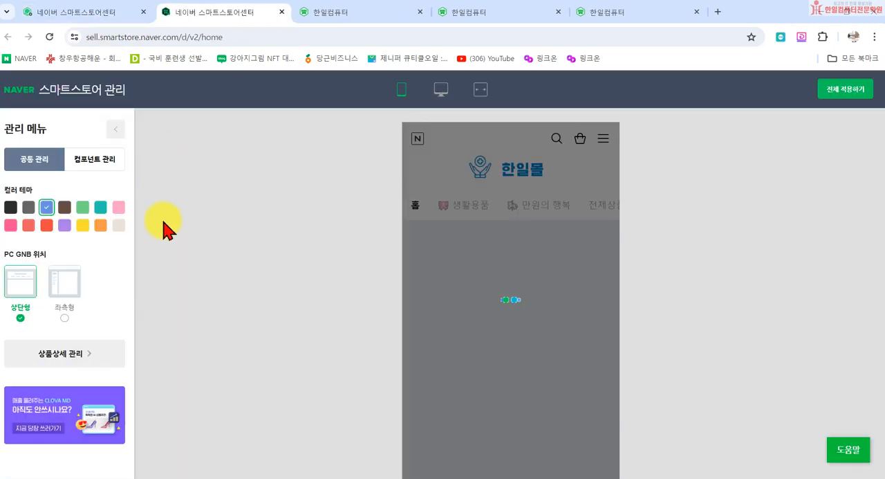
- Switch to 컴포넌트 관리 and examine the 카테고리 & 메뉴 settings, including the 베스트, 기획전 and 쇼핑스토리 menu options
{"action": "left_click", "coordinate": [99, 173]}
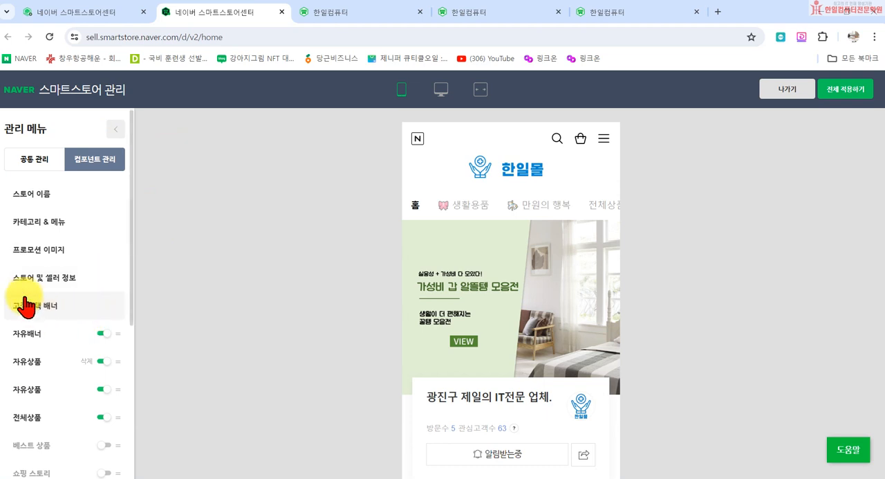
{"action": "scroll", "coordinate": [48, 315], "scroll_direction": "down", "scroll_amount": 2}
{"action": "scroll", "coordinate": [55, 311], "scroll_direction": "up", "scroll_amount": 2}
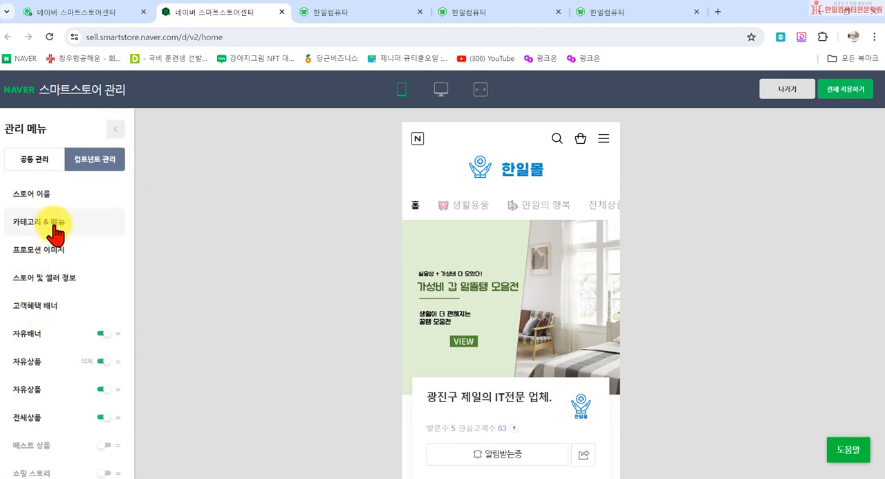
{"action": "left_click", "coordinate": [47, 221]}
{"action": "scroll", "coordinate": [207, 304], "scroll_direction": "down", "scroll_amount": 2}
{"action": "scroll", "coordinate": [186, 346], "scroll_direction": "down", "scroll_amount": 2}
{"action": "scroll", "coordinate": [214, 387], "scroll_direction": "up", "scroll_amount": 3}
{"action": "scroll", "coordinate": [211, 365], "scroll_direction": "down", "scroll_amount": 2}
{"action": "scroll", "coordinate": [211, 362], "scroll_direction": "up", "scroll_amount": 2}
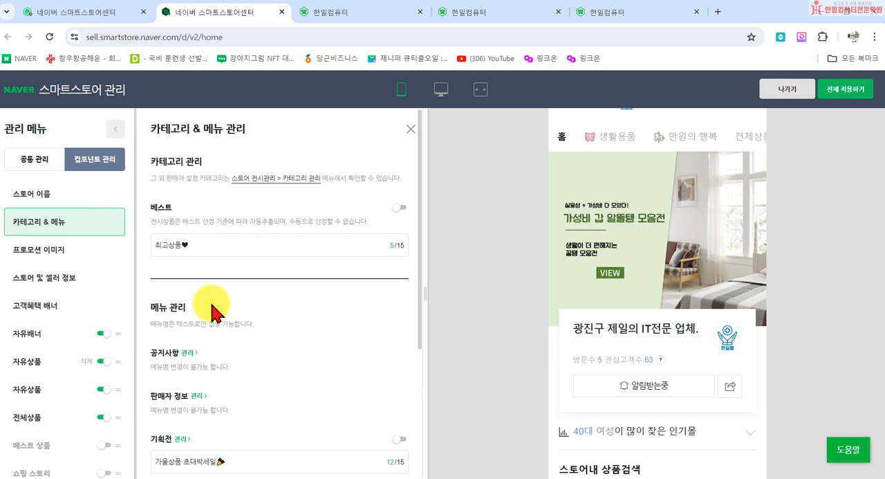
{"action": "scroll", "coordinate": [239, 322], "scroll_direction": "down", "scroll_amount": 2}
{"action": "scroll", "coordinate": [239, 304], "scroll_direction": "down", "scroll_amount": 1}
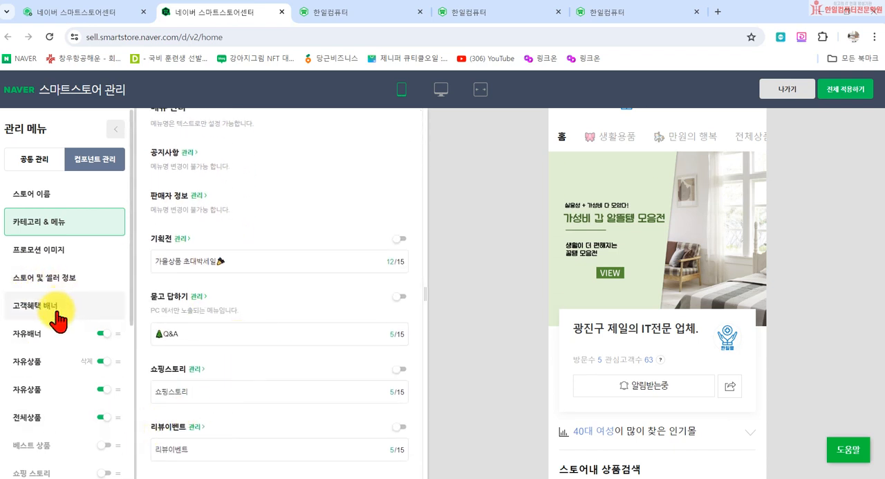
- Review the 프로모션 이미지, 고객혜택 배너 and 전체상품 component settings, including the product selection criteria and list of displayed products
{"action": "left_click", "coordinate": [35, 250]}
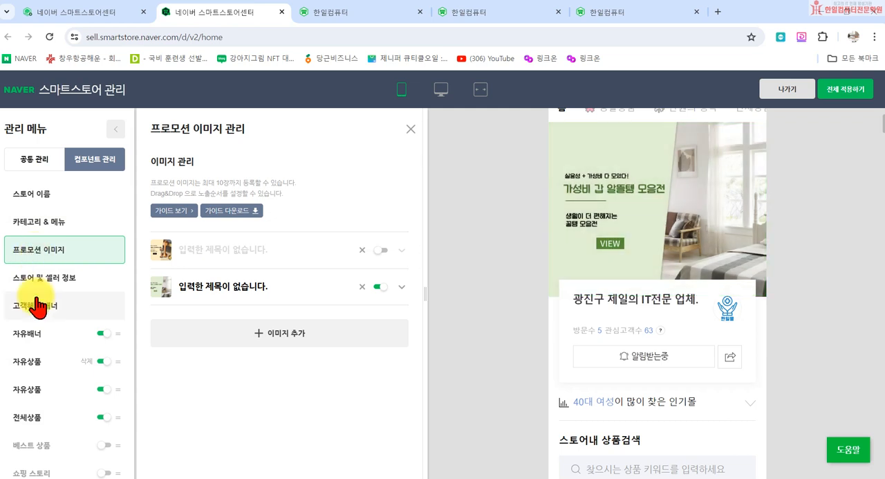
{"action": "left_click", "coordinate": [35, 297]}
{"action": "scroll", "coordinate": [52, 360], "scroll_direction": "down", "scroll_amount": 4}
{"action": "scroll", "coordinate": [55, 332], "scroll_direction": "up", "scroll_amount": 2}
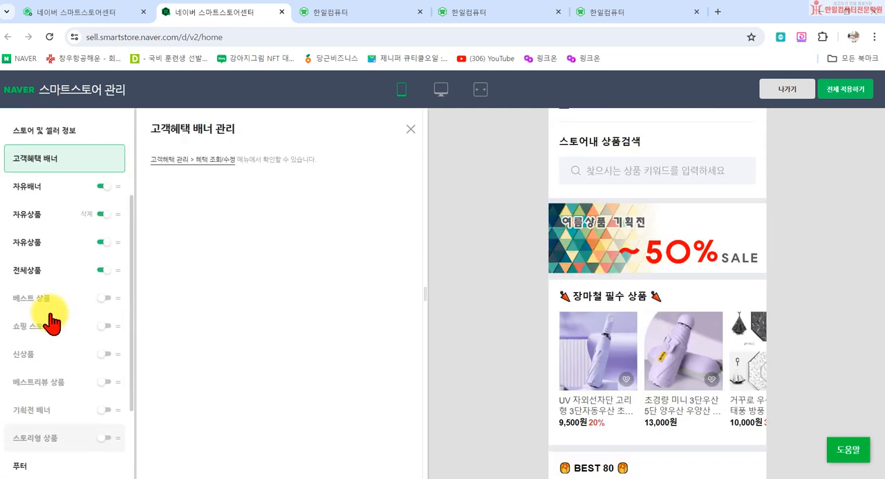
{"action": "left_click", "coordinate": [34, 271]}
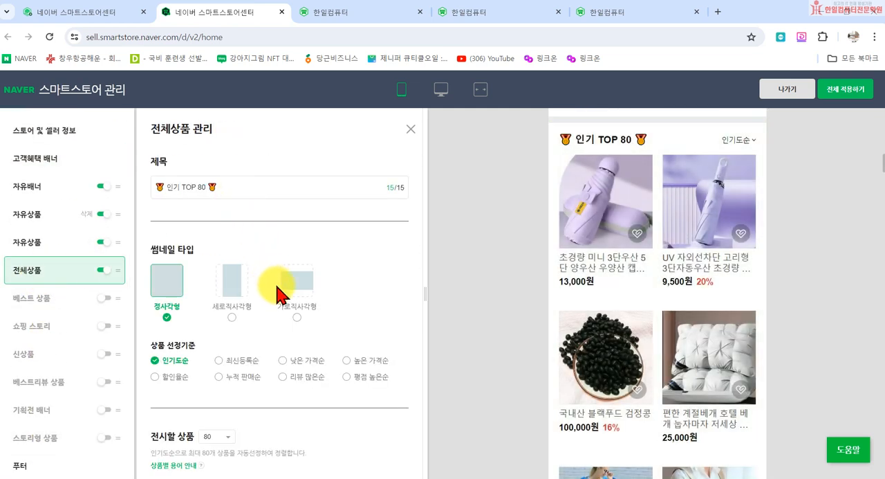
{"action": "scroll", "coordinate": [286, 380], "scroll_direction": "down", "scroll_amount": 6}
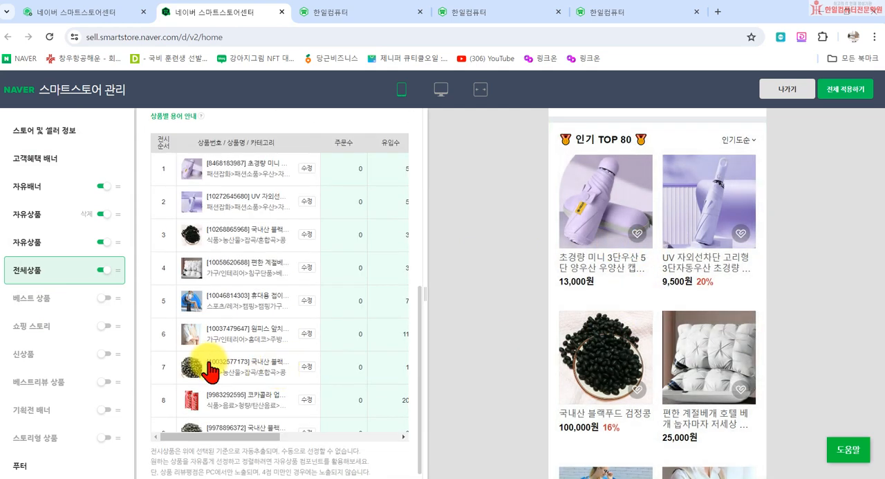
{"action": "scroll", "coordinate": [203, 365], "scroll_direction": "up", "scroll_amount": 6}
{"action": "scroll", "coordinate": [109, 191], "scroll_direction": "up", "scroll_amount": 3}
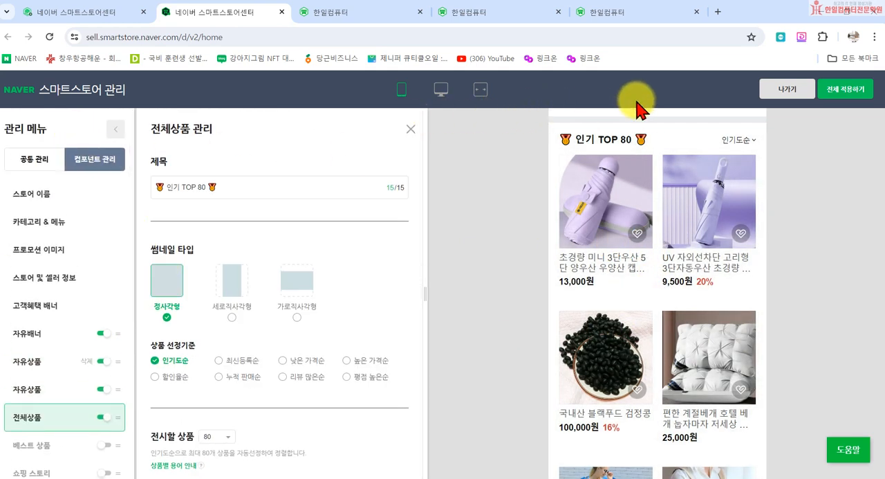
- Leave the store management page, close the storefront's 리뷰왕 이벤트 notice, and view the 전체상품 and 생활용품 category pages
{"action": "left_click", "coordinate": [792, 92]}
{"action": "left_click", "coordinate": [45, 142]}
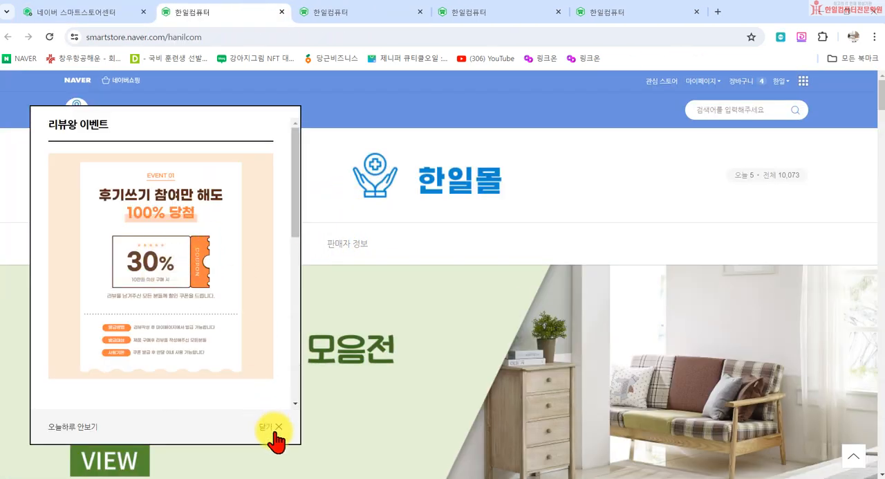
{"action": "left_click", "coordinate": [277, 427]}
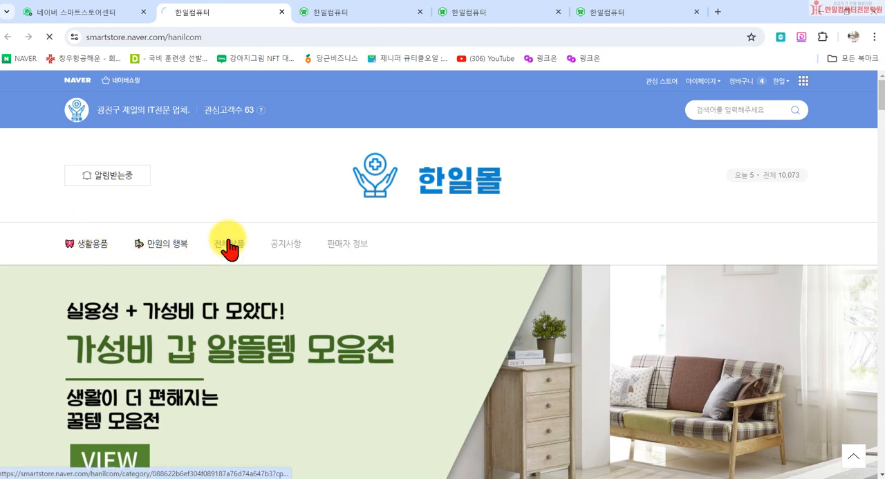
{"action": "scroll", "coordinate": [336, 310], "scroll_direction": "down", "scroll_amount": 3}
{"action": "scroll", "coordinate": [177, 196], "scroll_direction": "up", "scroll_amount": 3}
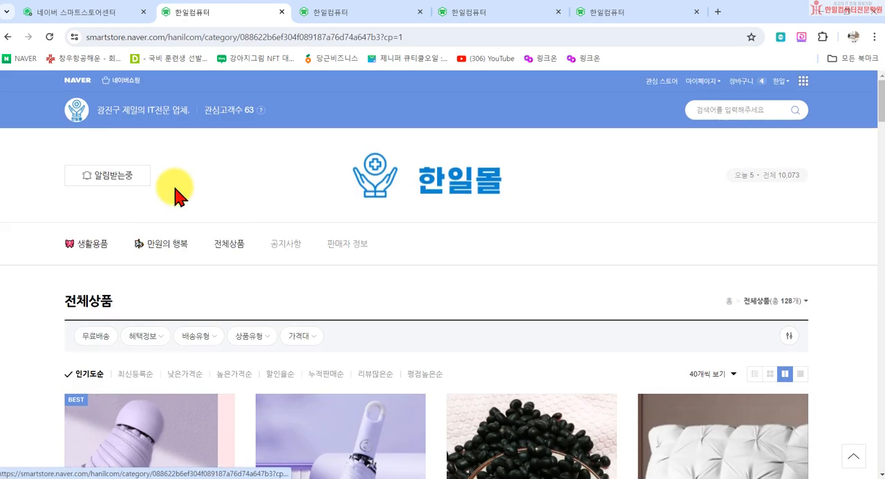
{"action": "left_click", "coordinate": [95, 248]}
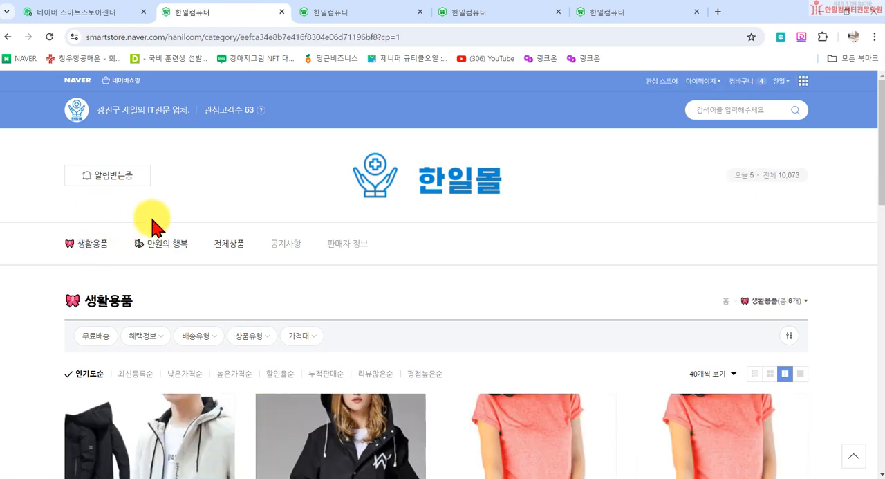
- Return to 카테고리 관리 in the Smart Store Center and examine the 생활용품 category's 추천상품 영역노출 settings
{"action": "left_click", "coordinate": [73, 13]}
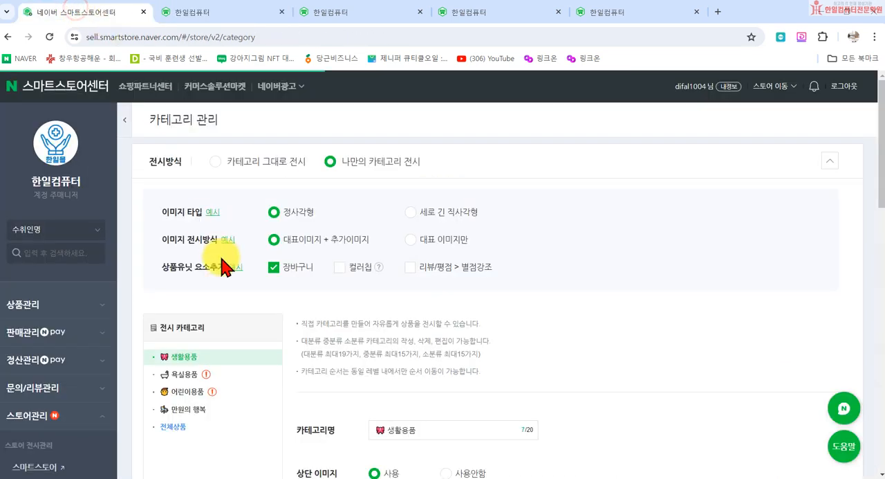
{"action": "scroll", "coordinate": [142, 395], "scroll_direction": "down", "scroll_amount": 2}
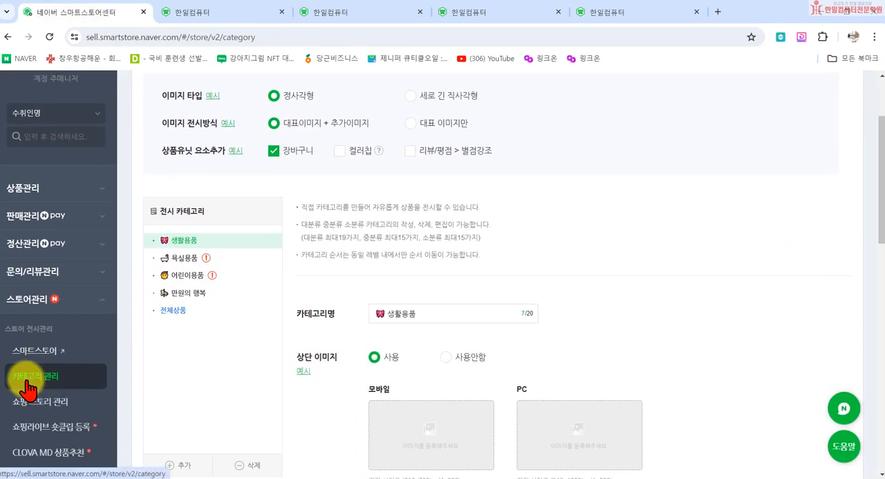
{"action": "left_click", "coordinate": [406, 475]}
{"action": "left_click", "coordinate": [400, 236]}
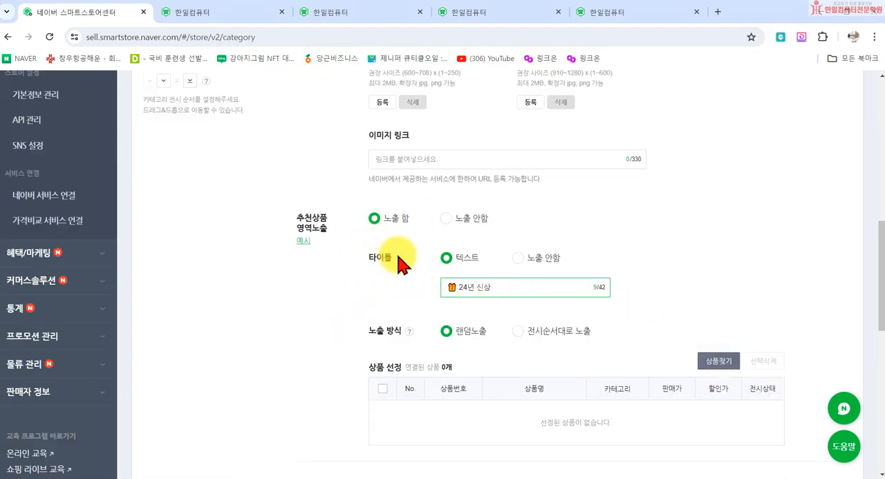
{"action": "scroll", "coordinate": [355, 267], "scroll_direction": "up", "scroll_amount": 4}
{"action": "scroll", "coordinate": [254, 263], "scroll_direction": "up", "scroll_amount": 2}
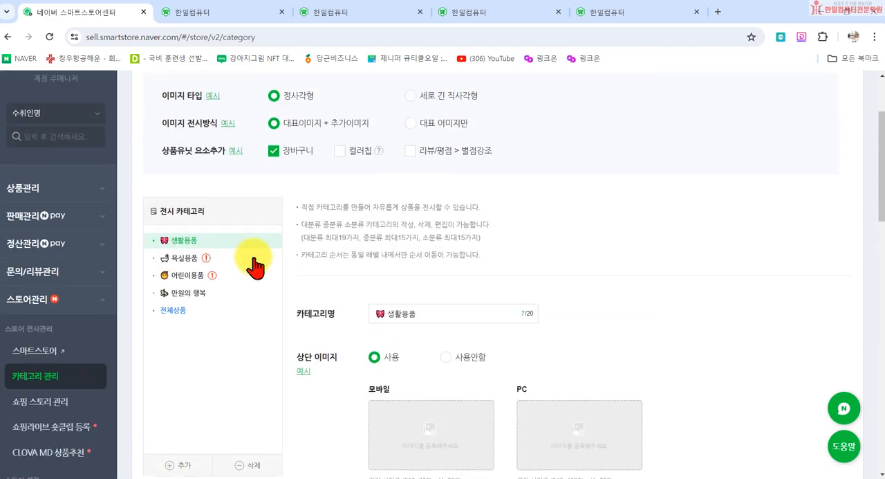
{"action": "scroll", "coordinate": [428, 362], "scroll_direction": "down", "scroll_amount": 5}
{"action": "scroll", "coordinate": [470, 356], "scroll_direction": "up", "scroll_amount": 3}
{"action": "scroll", "coordinate": [170, 126], "scroll_direction": "up", "scroll_amount": 1}
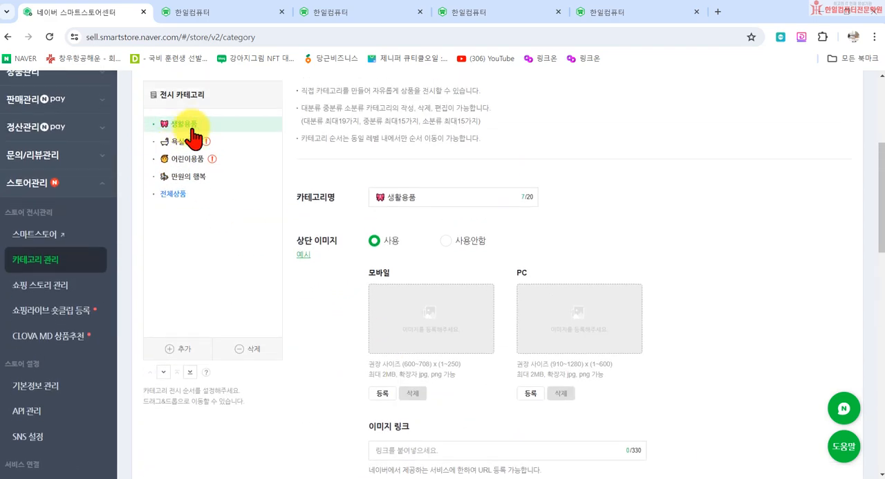
{"action": "scroll", "coordinate": [466, 258], "scroll_direction": "down", "scroll_amount": 5}
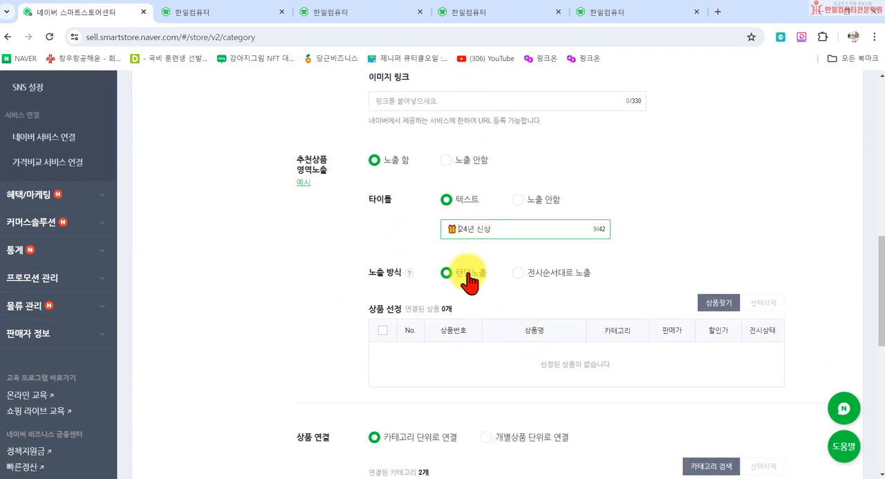
- Register the first three listed products, two umbrellas and 국내산 블랙푸드 검정콩, as 생활용품's recommended products, then close the reopened product search
{"action": "left_click", "coordinate": [719, 302]}
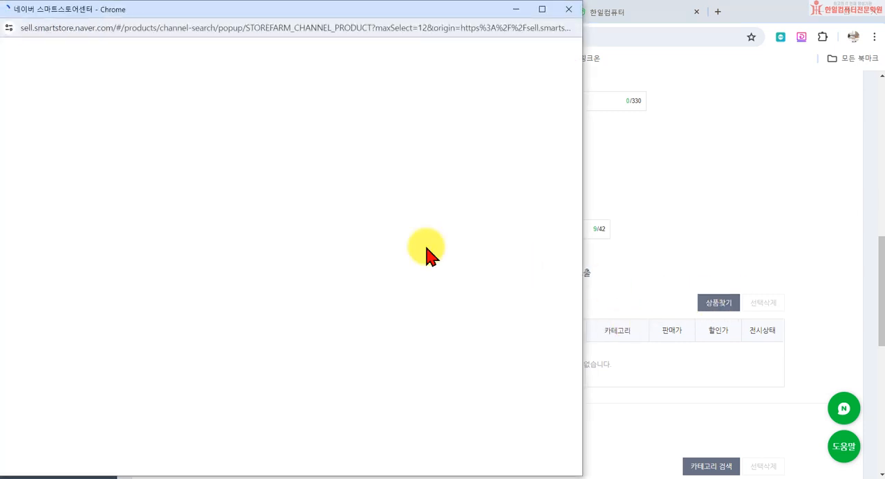
{"action": "scroll", "coordinate": [157, 301], "scroll_direction": "down", "scroll_amount": 2}
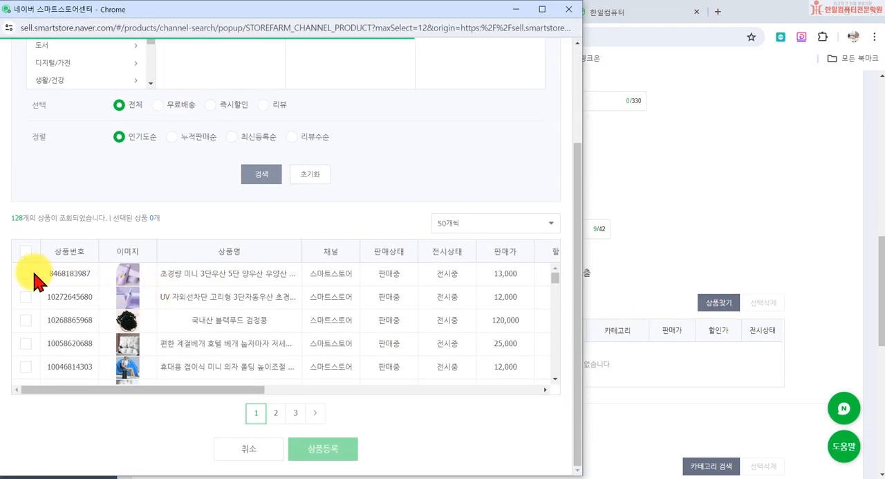
{"action": "left_click", "coordinate": [25, 273]}
{"action": "left_click", "coordinate": [26, 297]}
{"action": "left_click", "coordinate": [25, 319]}
{"action": "left_click", "coordinate": [331, 450]}
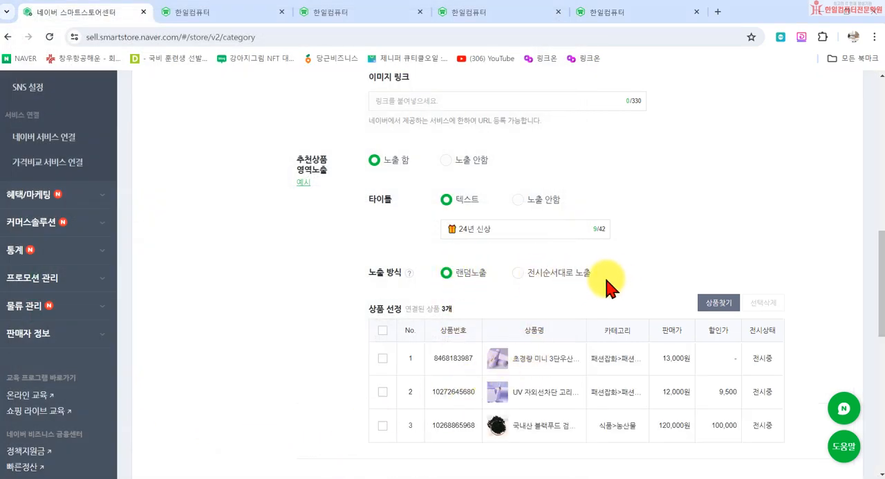
{"action": "left_click", "coordinate": [726, 306]}
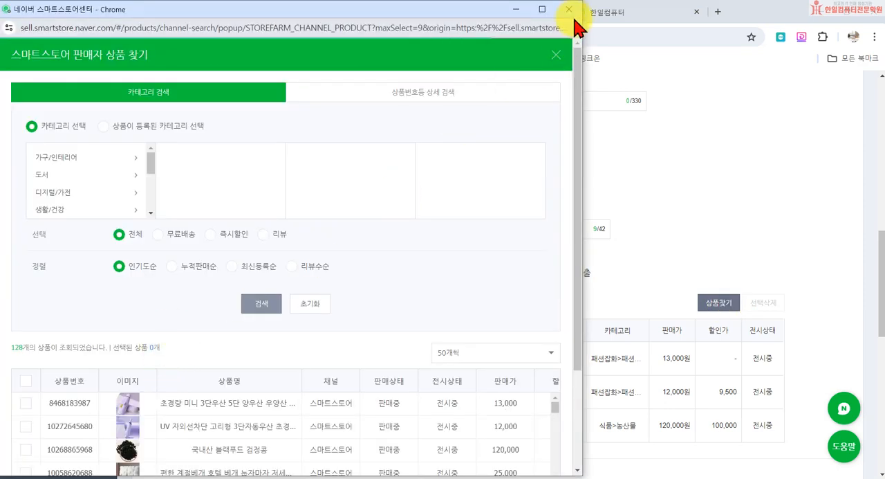
{"action": "left_click", "coordinate": [568, 10]}
- Apply the 생활용품 category settings with the chosen recommended products and confirm
{"action": "scroll", "coordinate": [595, 208], "scroll_direction": "down", "scroll_amount": 10}
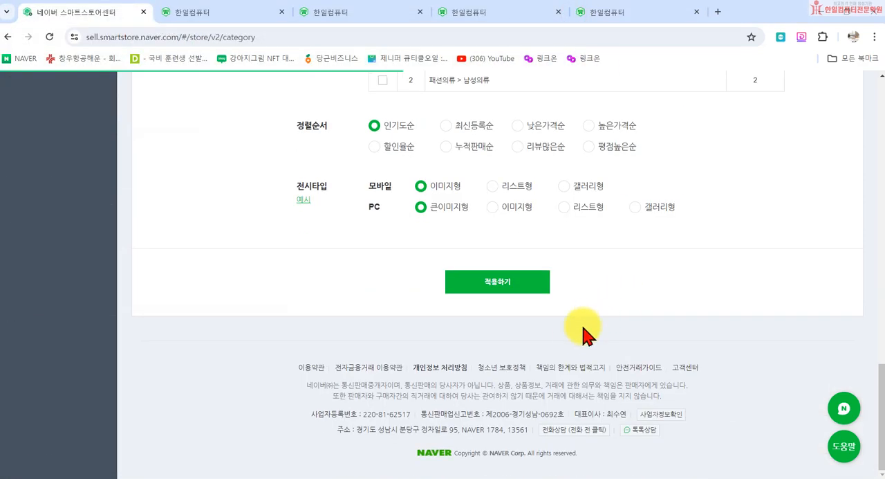
{"action": "left_click", "coordinate": [510, 280]}
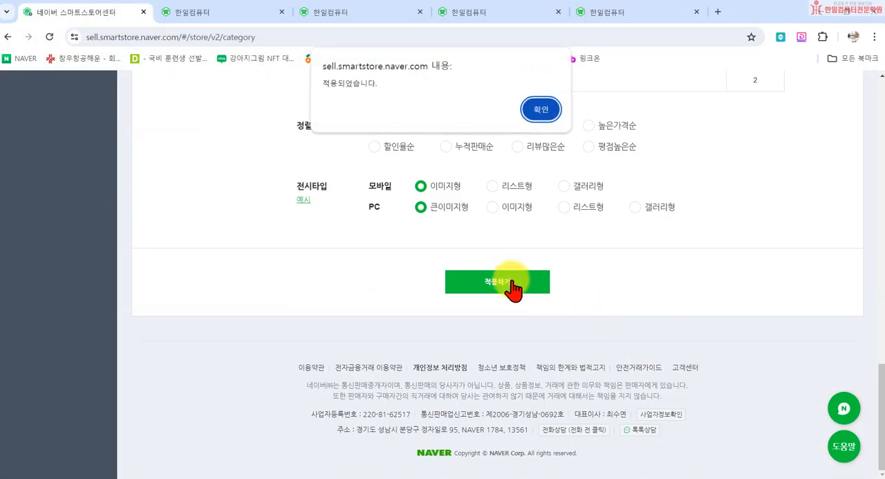
{"action": "left_click", "coordinate": [538, 109]}
- Open the 한일컴퓨터 storefront, close the event notice and check the 24년 신상 recommended section under 생활용품
{"action": "scroll", "coordinate": [480, 277], "scroll_direction": "up", "scroll_amount": 15}
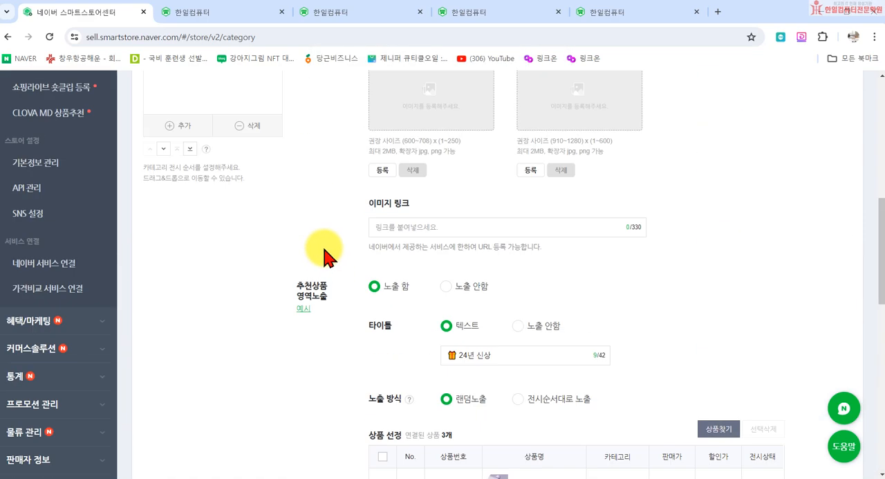
{"action": "left_click", "coordinate": [66, 145]}
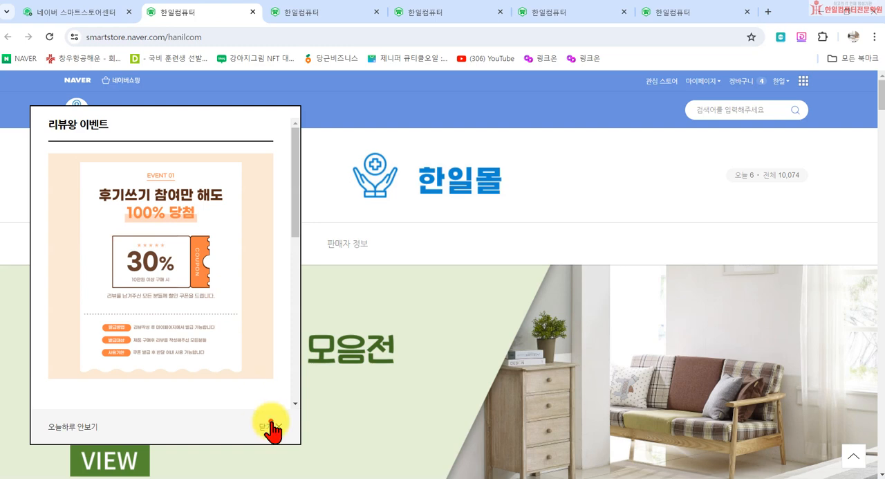
{"action": "left_click", "coordinate": [270, 423]}
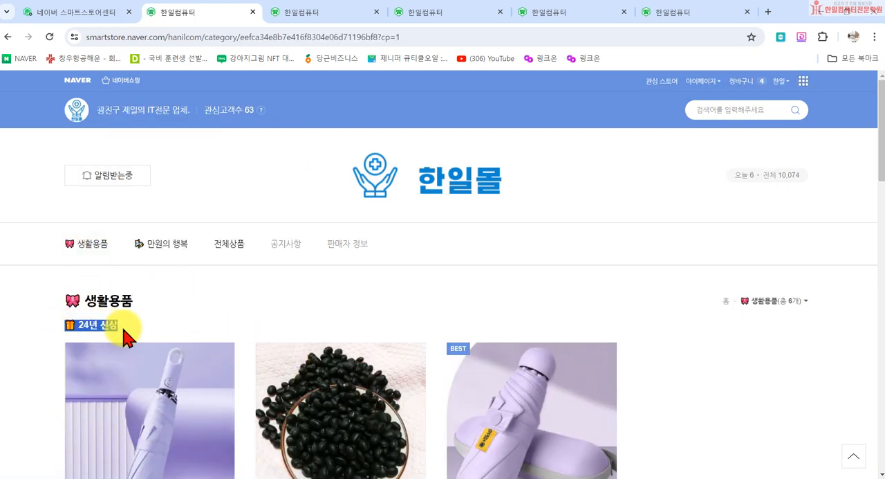
{"action": "scroll", "coordinate": [75, 326], "scroll_direction": "down", "scroll_amount": 2}
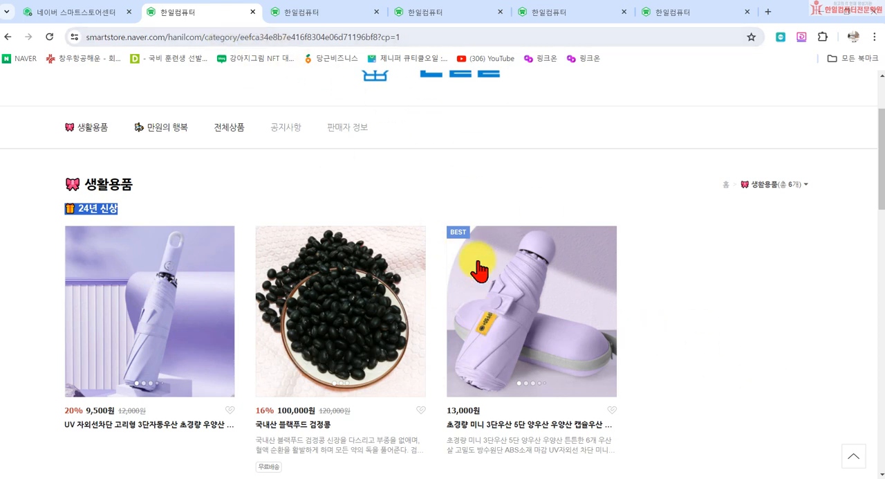
- Go back to the Smart Store Center and review the 생활용품 category's top image and recommended product settings
{"action": "left_click", "coordinate": [111, 12]}
{"action": "scroll", "coordinate": [415, 422], "scroll_direction": "down", "scroll_amount": 4}
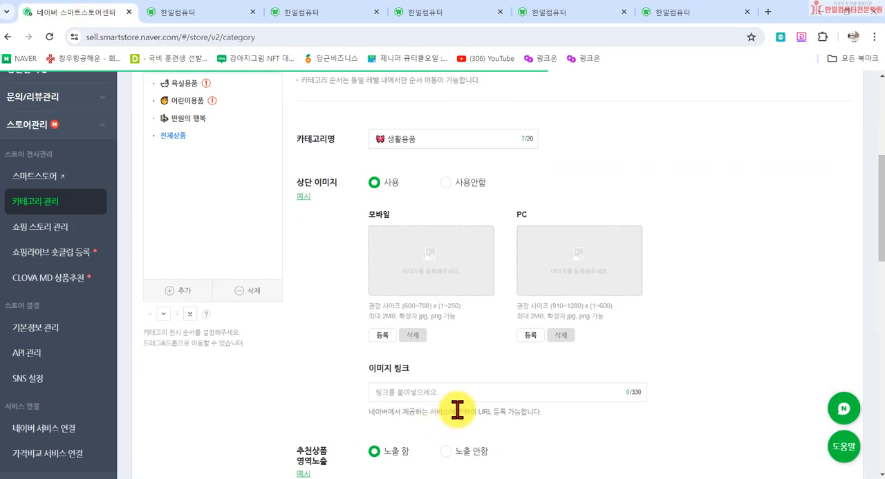
{"action": "scroll", "coordinate": [539, 387], "scroll_direction": "down", "scroll_amount": 3}
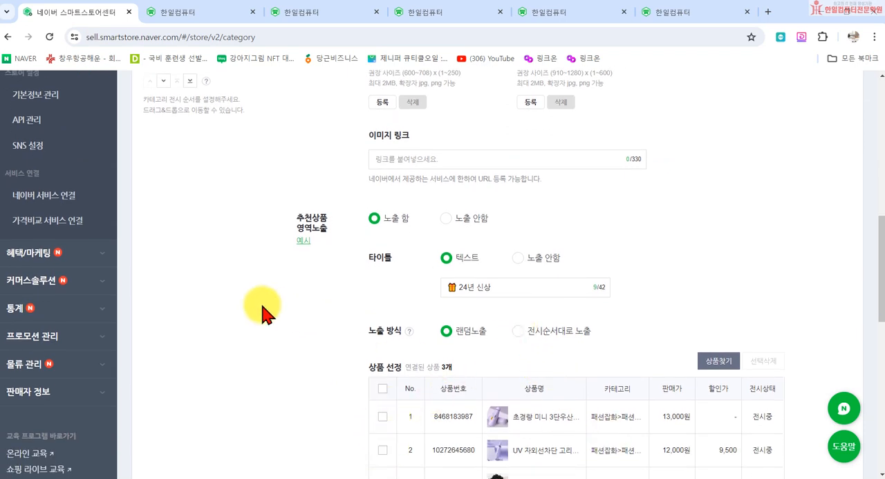
{"action": "scroll", "coordinate": [425, 293], "scroll_direction": "up", "scroll_amount": 3}
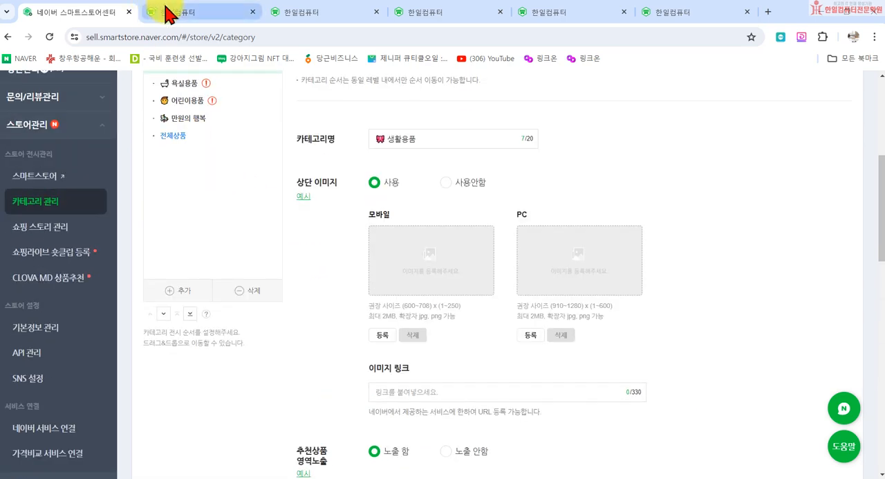
- Return to the storefront's 생활용품 page and compare the 24년 신상 section with the category's linked products below it
{"action": "left_click", "coordinate": [181, 11]}
{"action": "scroll", "coordinate": [79, 253], "scroll_direction": "up", "scroll_amount": 2}
{"action": "scroll", "coordinate": [79, 148], "scroll_direction": "down", "scroll_amount": 4}
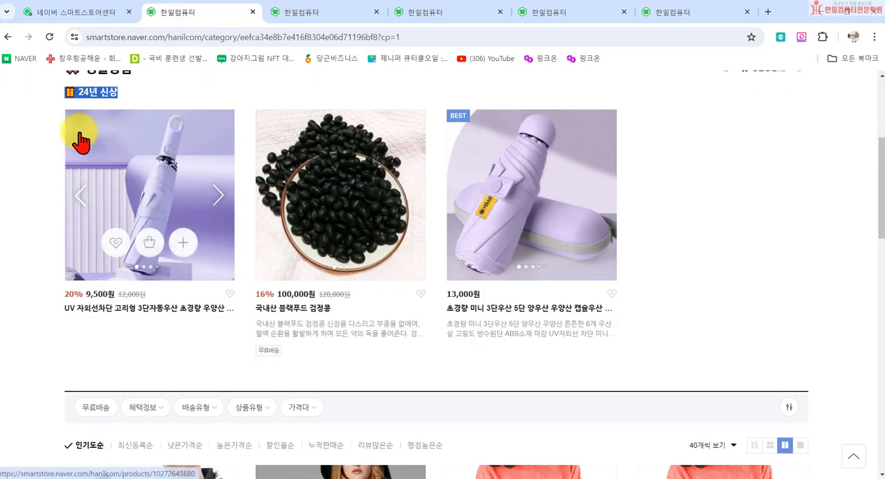
{"action": "scroll", "coordinate": [296, 247], "scroll_direction": "up", "scroll_amount": 3}
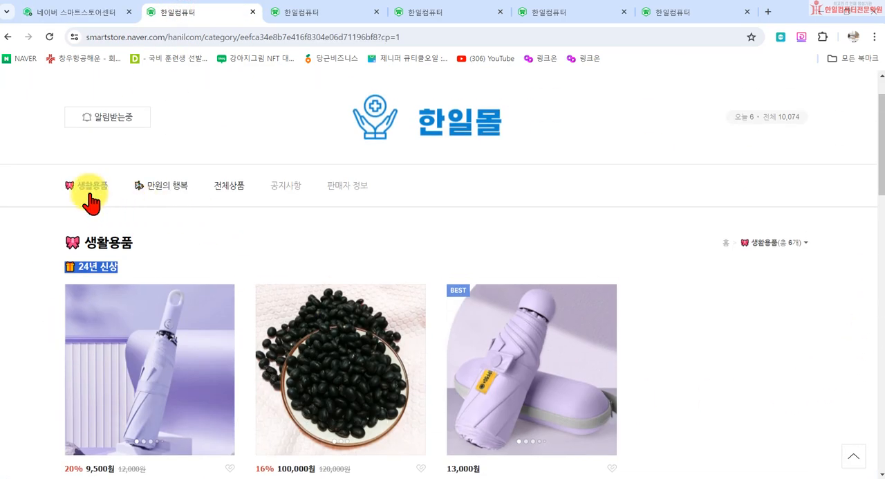
{"action": "scroll", "coordinate": [173, 337], "scroll_direction": "down", "scroll_amount": 1}
{"action": "scroll", "coordinate": [173, 336], "scroll_direction": "down", "scroll_amount": 5}
{"action": "scroll", "coordinate": [277, 359], "scroll_direction": "down", "scroll_amount": 3}
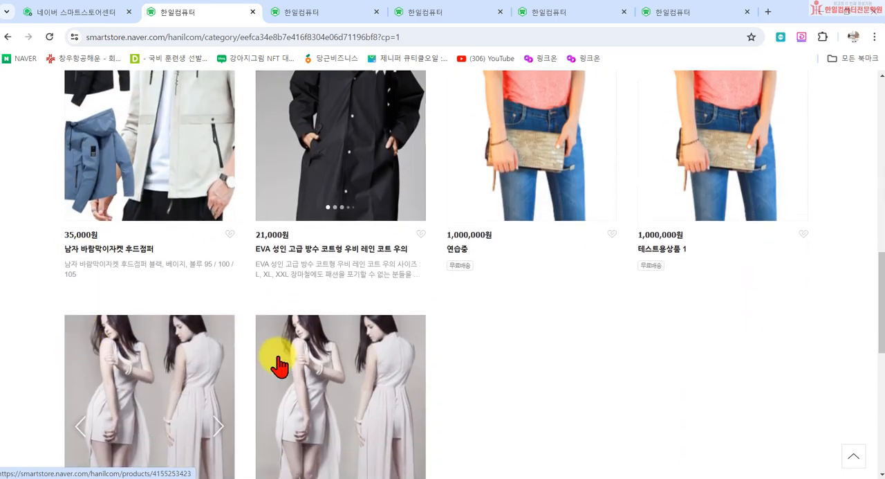
- Return to the storefront's home page and close the 리뷰왕 이벤트 notice
{"action": "scroll", "coordinate": [726, 423], "scroll_direction": "up", "scroll_amount": 7}
{"action": "scroll", "coordinate": [681, 344], "scroll_direction": "up", "scroll_amount": 2}
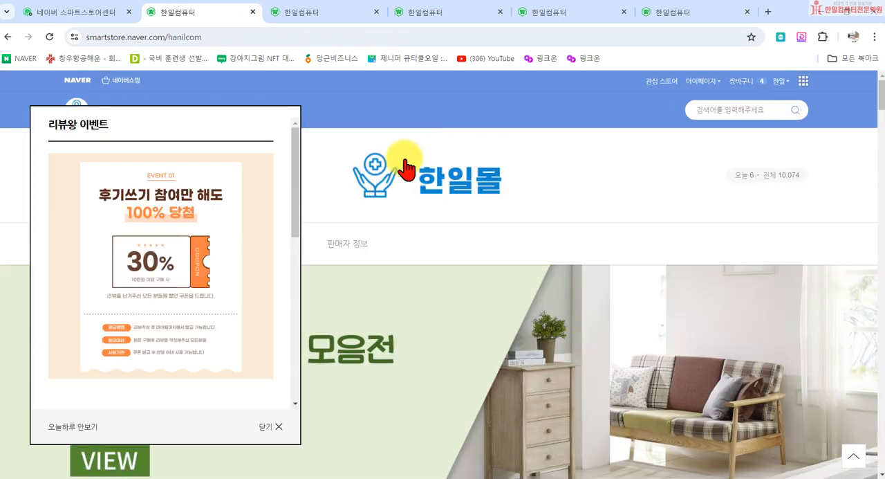
{"action": "left_click", "coordinate": [268, 432]}
- Switch to the Notepad outline and review its topics, highlighting item 4, 카테고리관리
{"action": "left_click", "coordinate": [413, 477]}
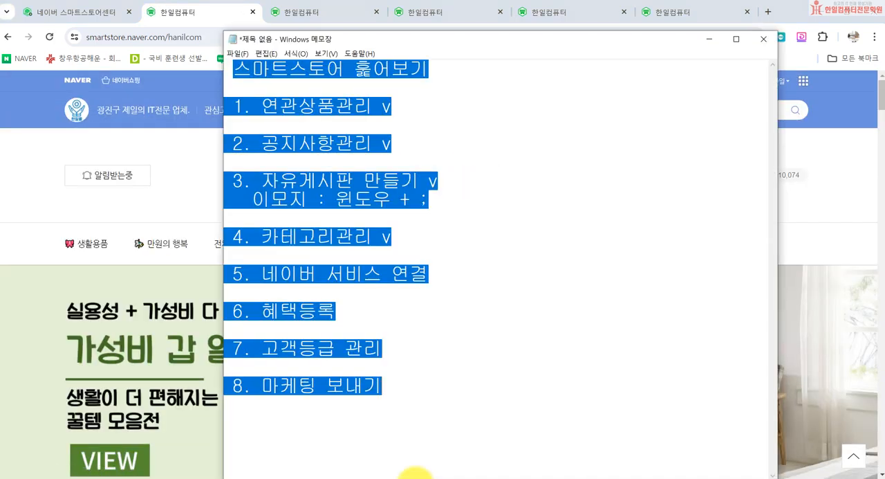
{"action": "left_click", "coordinate": [327, 274]}
{"action": "left_click_drag", "start_coordinate": [266, 241], "coordinate": [405, 245]}
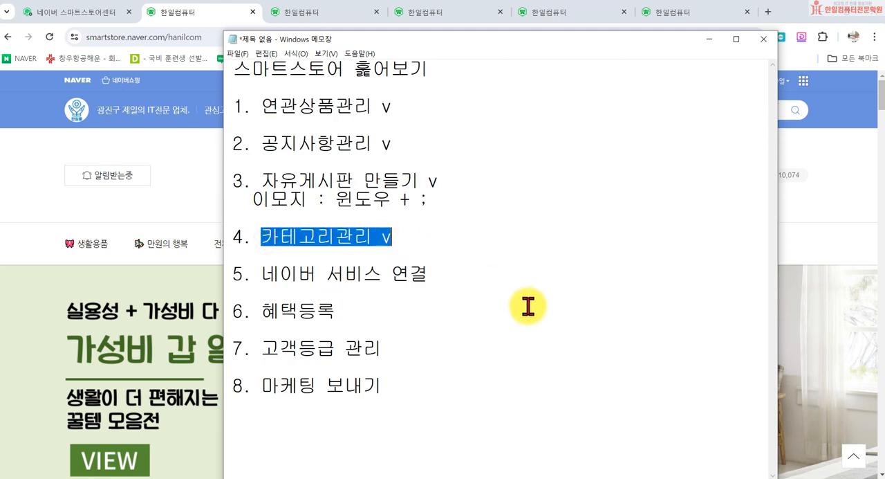
{"action": "left_click", "coordinate": [493, 299]}
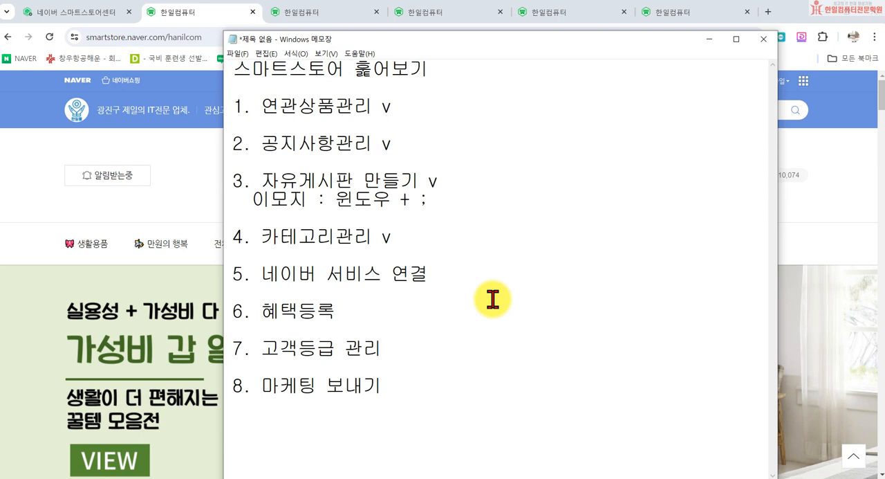
- Go back to the Smart Store Center and open the 쇼핑 스토리 관리 page
{"action": "left_click", "coordinate": [79, 15]}
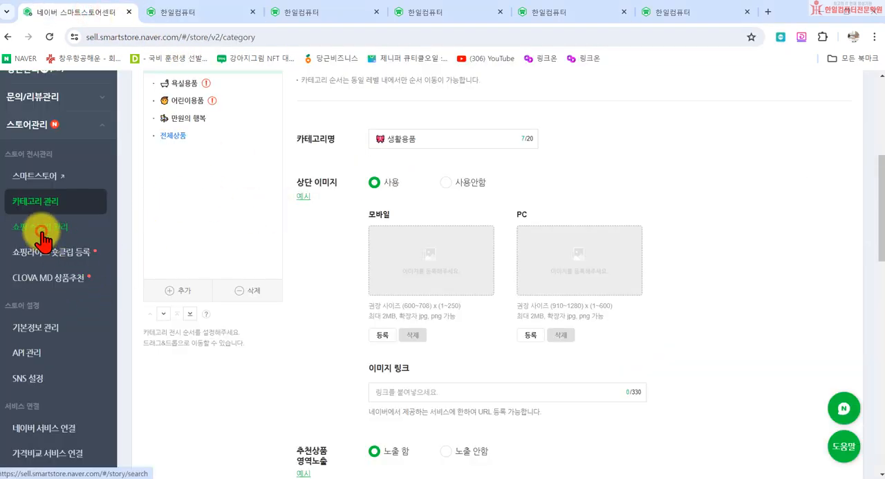
{"action": "left_click", "coordinate": [40, 227]}
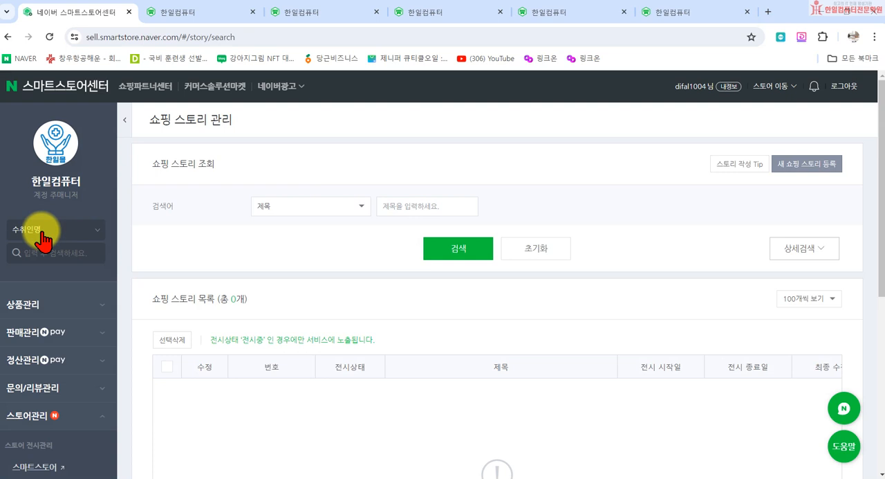
- Open Naver in a new browser tab and search for 원피스
{"action": "left_click", "coordinate": [770, 11]}
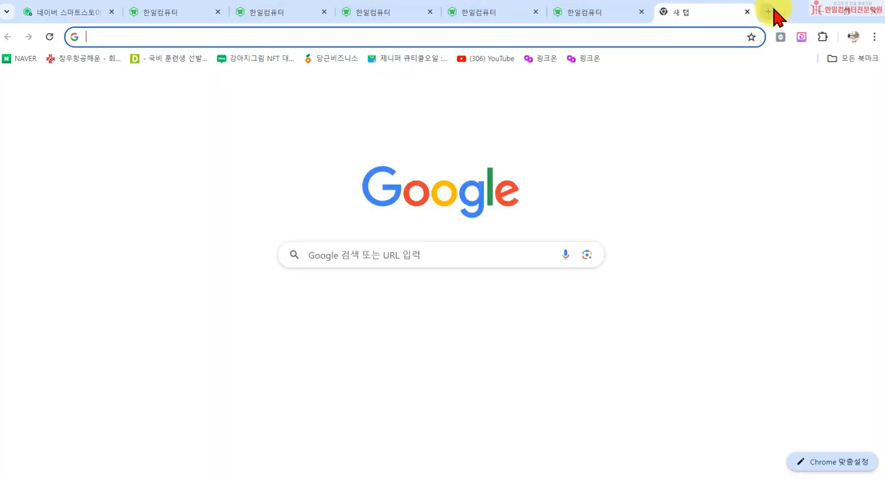
{"action": "left_click", "coordinate": [374, 311]}
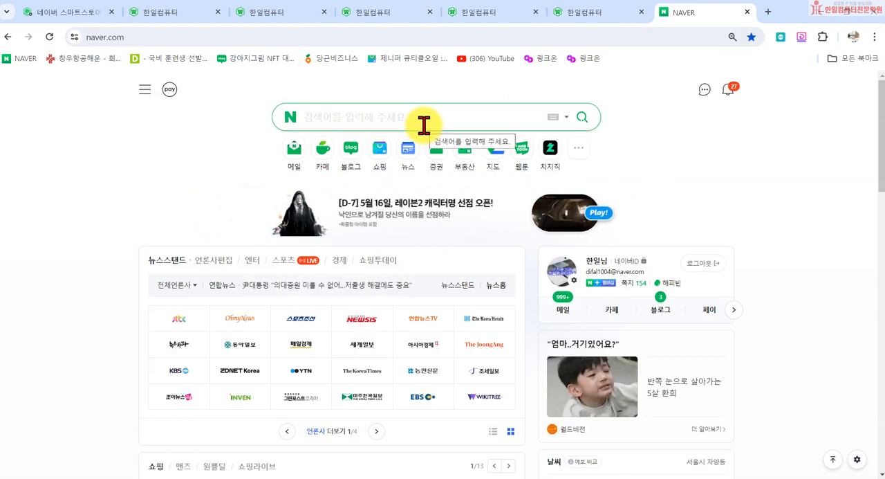
{"action": "type", "text": "원ㅍ"}
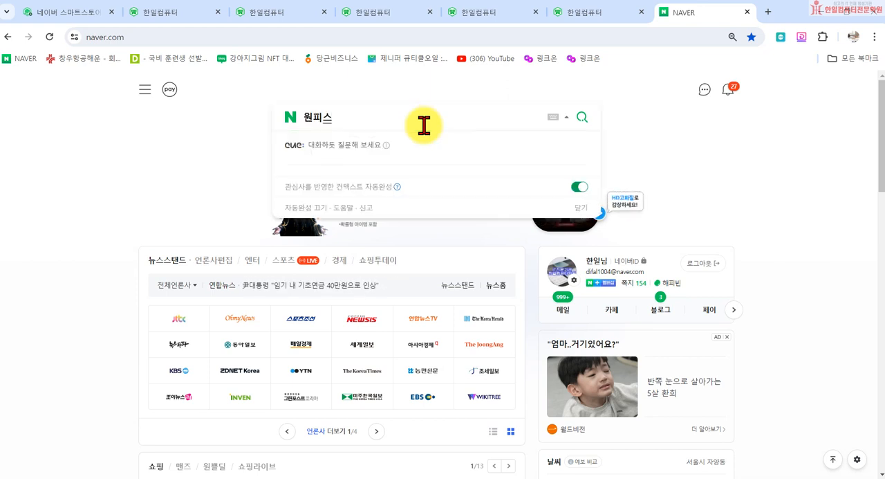
{"action": "key", "text": "Return"}
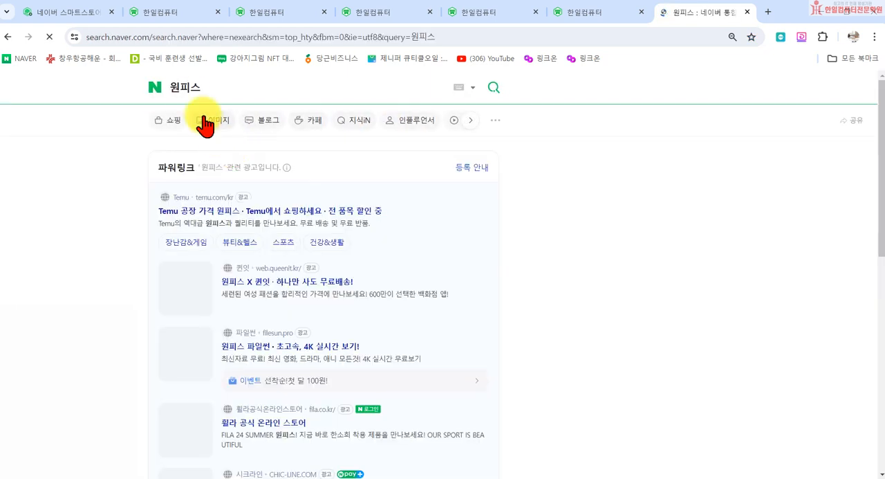
- Return to Naver's home page and search for 여성원피스 instead
{"action": "left_click", "coordinate": [155, 86]}
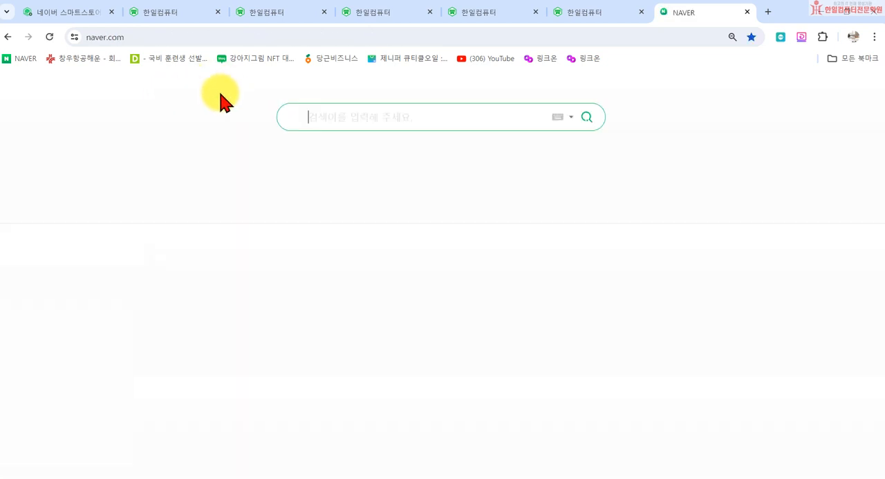
{"action": "left_click", "coordinate": [309, 116]}
{"action": "type", "text": "ㅇ"}
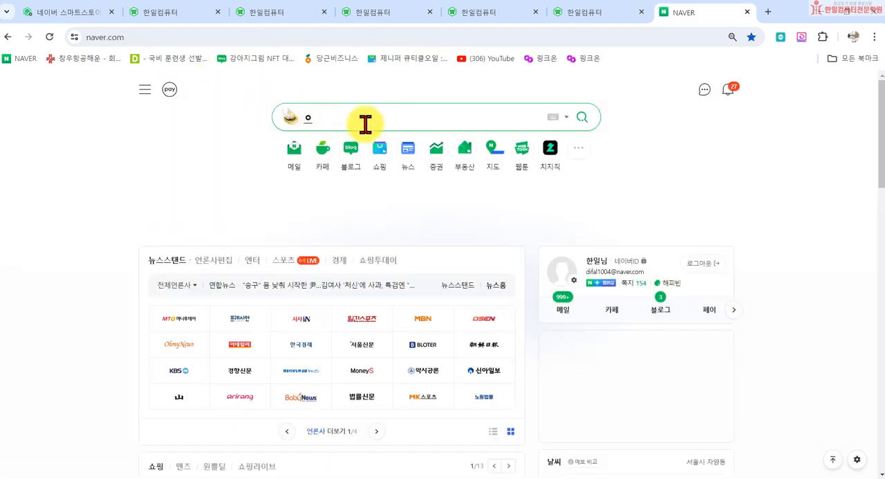
{"action": "type", "text": "ㅕ성원피스"}
{"action": "key", "text": "Return"}
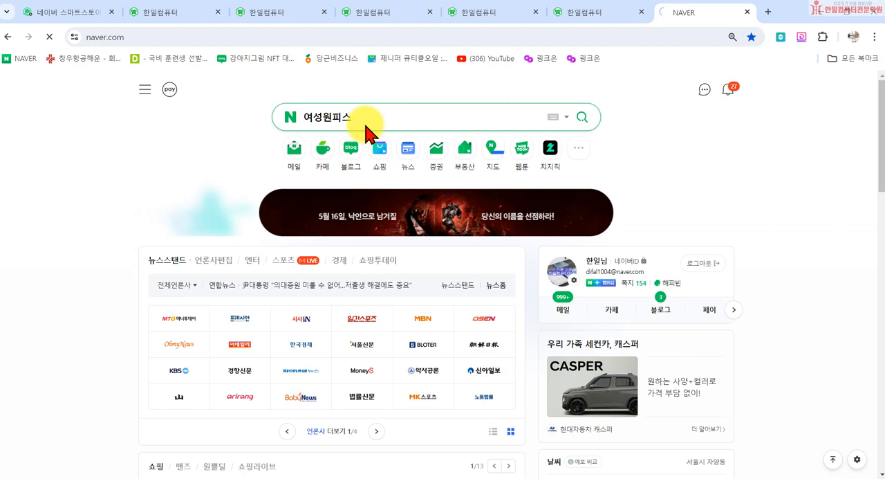
- Open the Naver Shopping results for 여성원피스 and browse the first product listings
{"action": "left_click", "coordinate": [174, 115]}
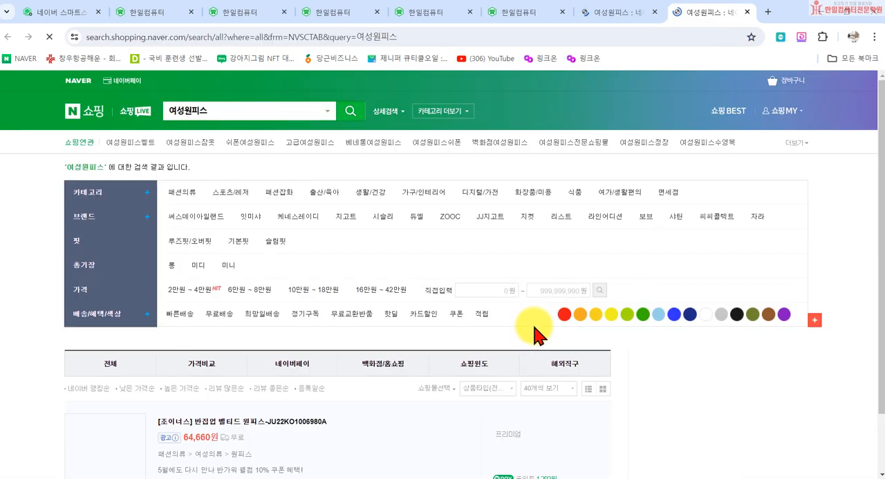
{"action": "scroll", "coordinate": [409, 354], "scroll_direction": "down", "scroll_amount": 3}
{"action": "scroll", "coordinate": [309, 357], "scroll_direction": "down", "scroll_amount": 8}
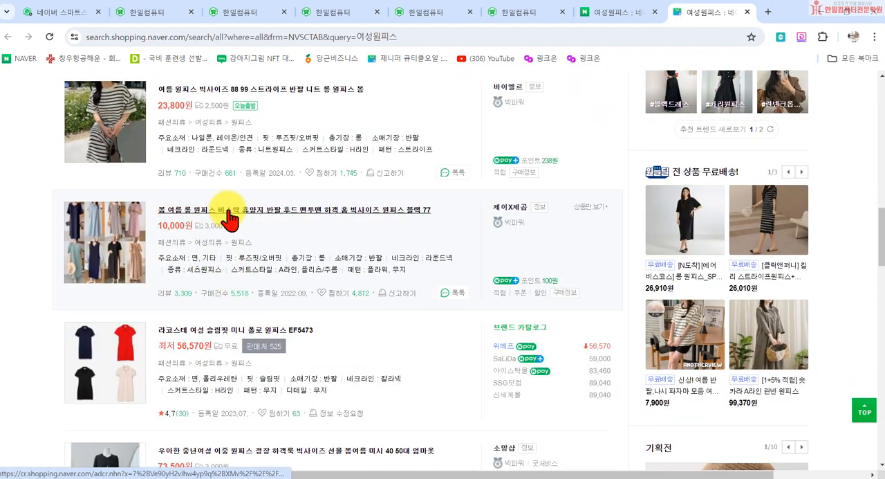
{"action": "scroll", "coordinate": [306, 233], "scroll_direction": "down", "scroll_amount": 5}
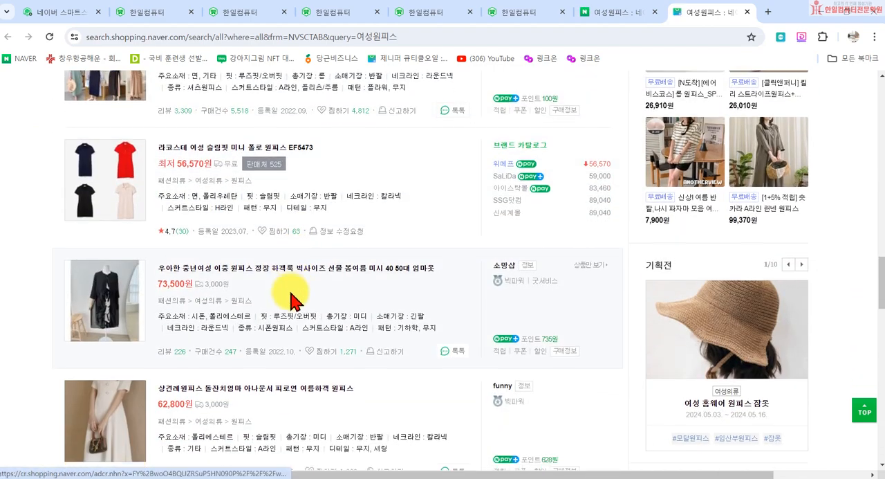
{"action": "scroll", "coordinate": [305, 344], "scroll_direction": "up", "scroll_amount": 4}
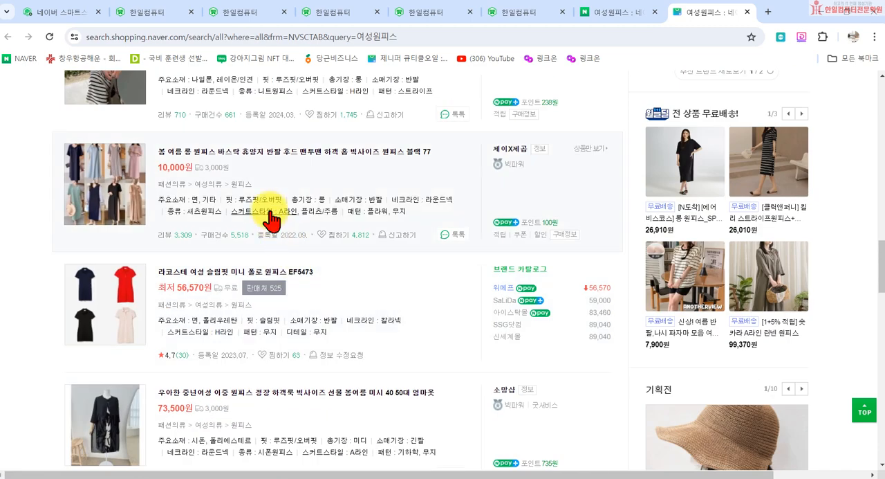
- Open the 봄 여름 롱 원피스 바스락 휴양지 listing, look through its product page and expand the full detailed description
{"action": "left_click", "coordinate": [280, 154]}
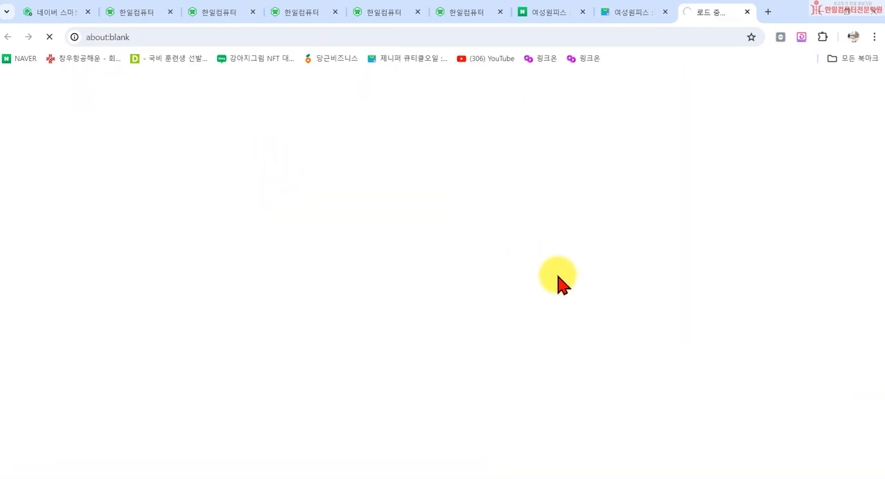
{"action": "scroll", "coordinate": [558, 285], "scroll_direction": "down", "scroll_amount": 4}
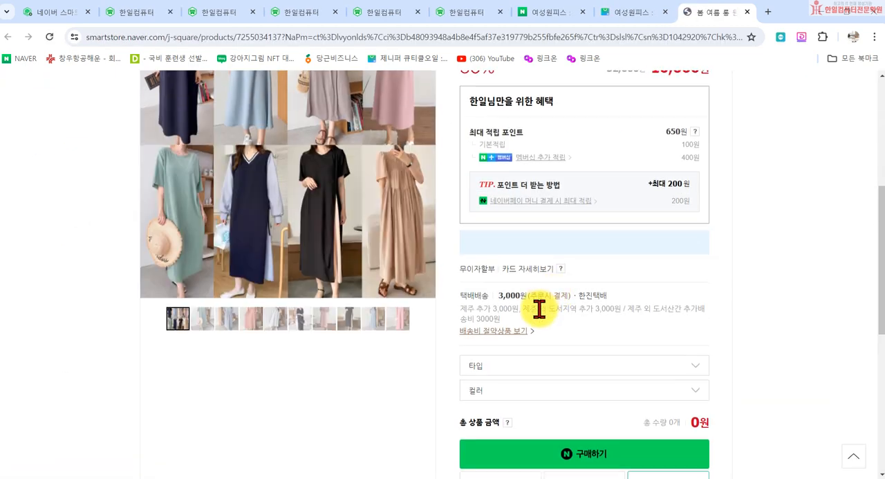
{"action": "scroll", "coordinate": [539, 309], "scroll_direction": "down", "scroll_amount": 3}
{"action": "scroll", "coordinate": [540, 317], "scroll_direction": "down", "scroll_amount": 5}
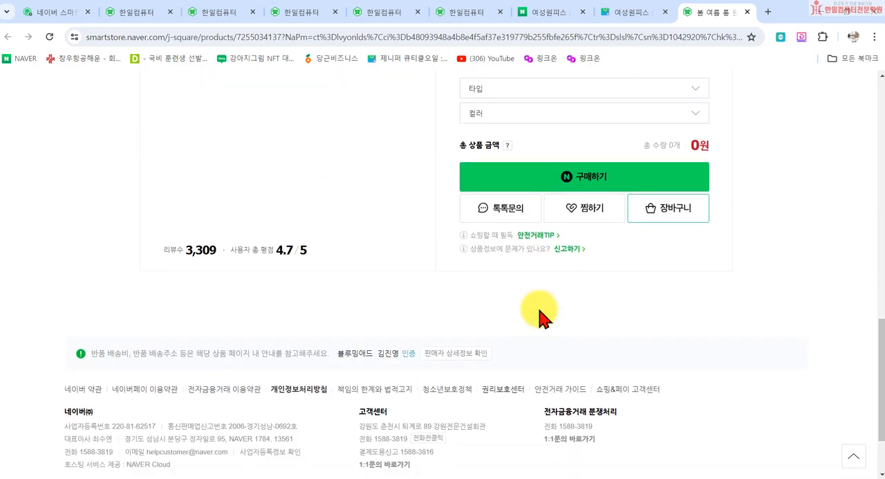
{"action": "scroll", "coordinate": [540, 317], "scroll_direction": "down", "scroll_amount": 10}
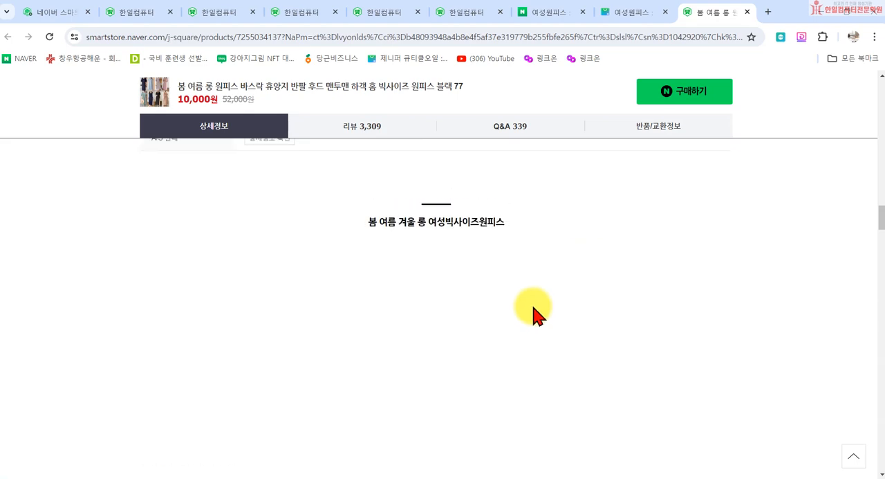
{"action": "scroll", "coordinate": [505, 320], "scroll_direction": "down", "scroll_amount": 1}
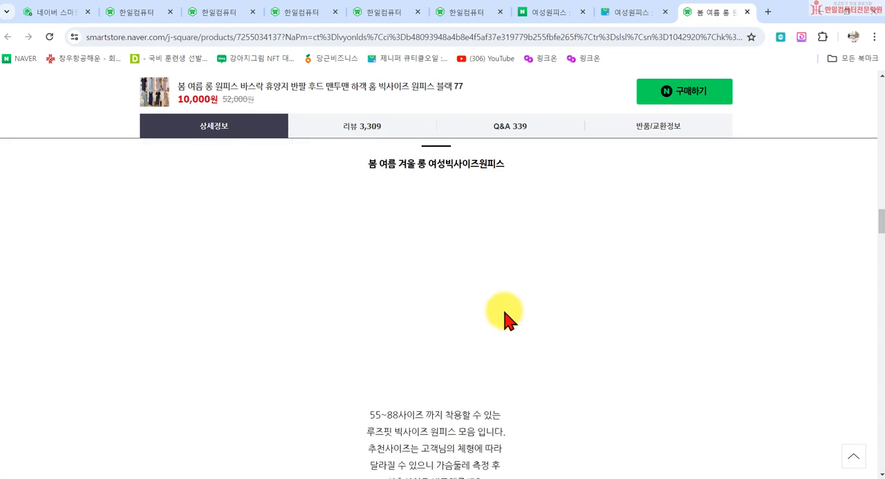
{"action": "scroll", "coordinate": [505, 319], "scroll_direction": "down", "scroll_amount": 10}
{"action": "scroll", "coordinate": [533, 311], "scroll_direction": "up", "scroll_amount": 3}
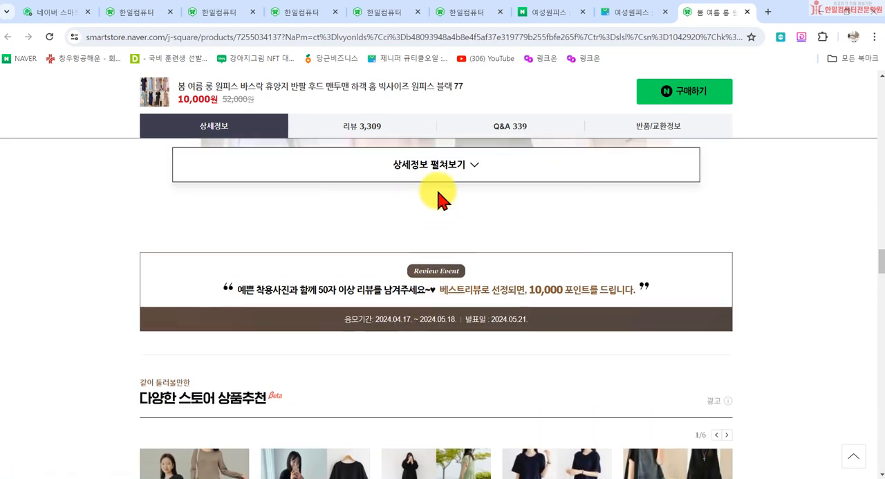
{"action": "scroll", "coordinate": [441, 198], "scroll_direction": "up", "scroll_amount": 3}
{"action": "left_click", "coordinate": [443, 332]}
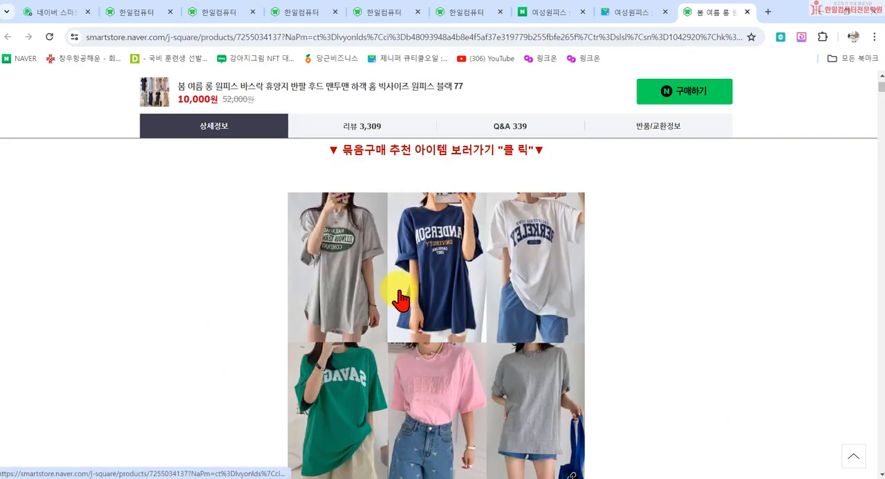
- Examine the linked recommended items and clickable product photos inside the expanded dress description
{"action": "scroll", "coordinate": [401, 299], "scroll_direction": "down", "scroll_amount": 20}
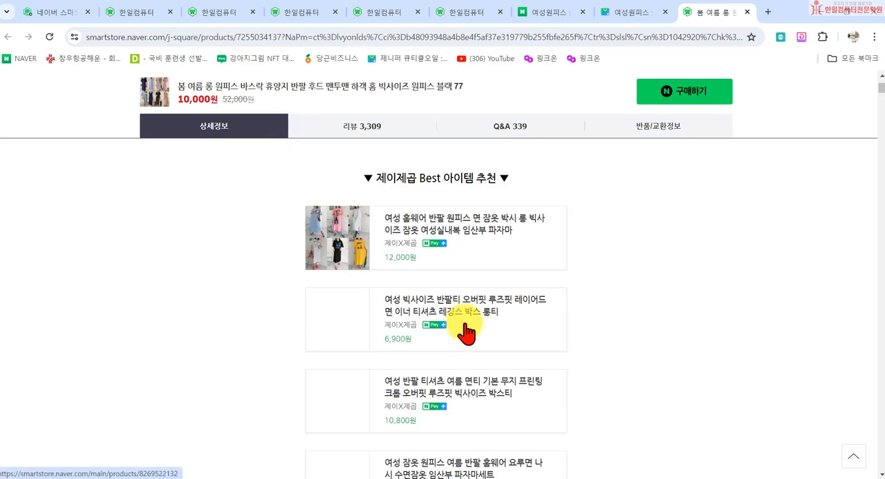
{"action": "scroll", "coordinate": [462, 332], "scroll_direction": "down", "scroll_amount": 10}
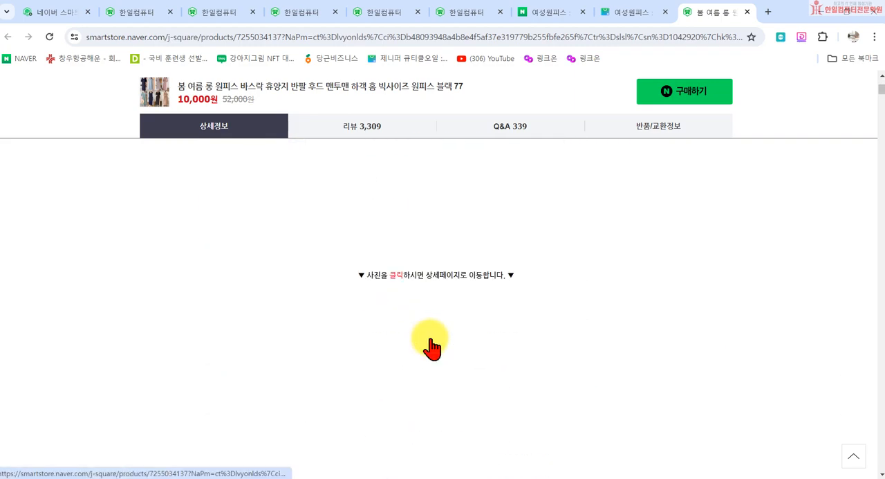
{"action": "scroll", "coordinate": [434, 314], "scroll_direction": "up", "scroll_amount": 12}
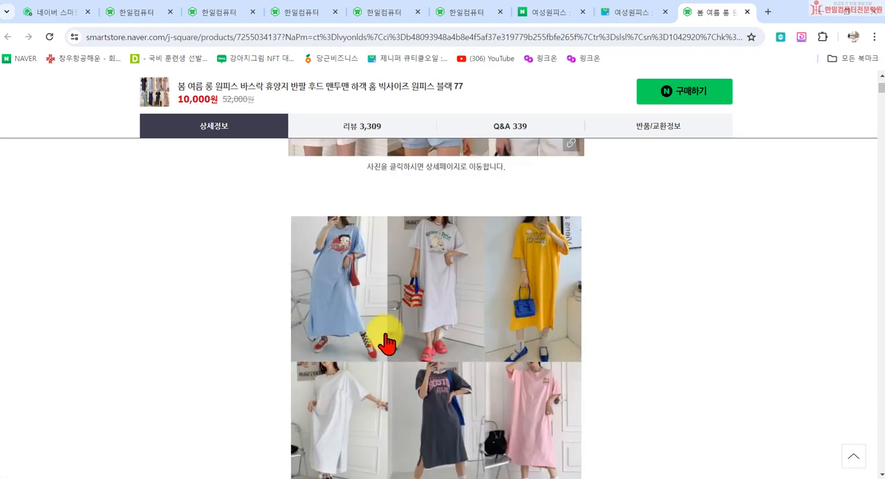
{"action": "scroll", "coordinate": [366, 294], "scroll_direction": "up", "scroll_amount": 10}
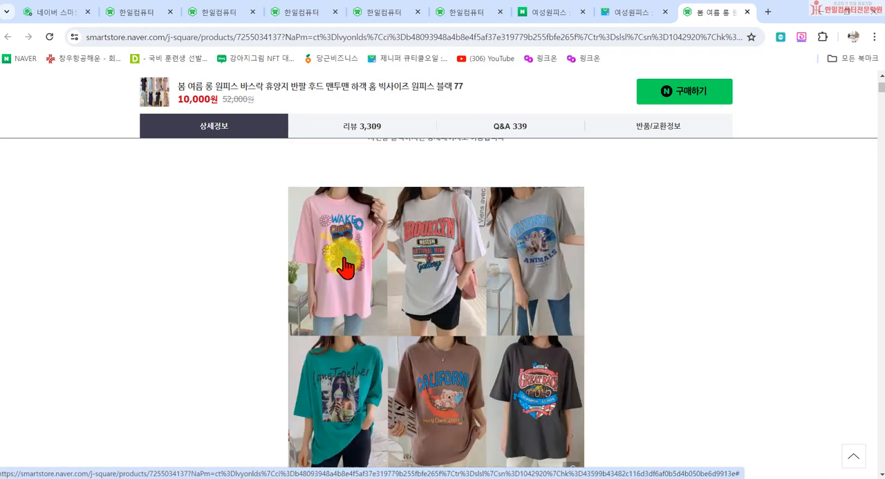
{"action": "scroll", "coordinate": [394, 305], "scroll_direction": "up", "scroll_amount": 3}
- Follow a recommended item's link to the 여성 반팔티 빅사이즈 오버핏 product page and view it
{"action": "left_click", "coordinate": [428, 270]}
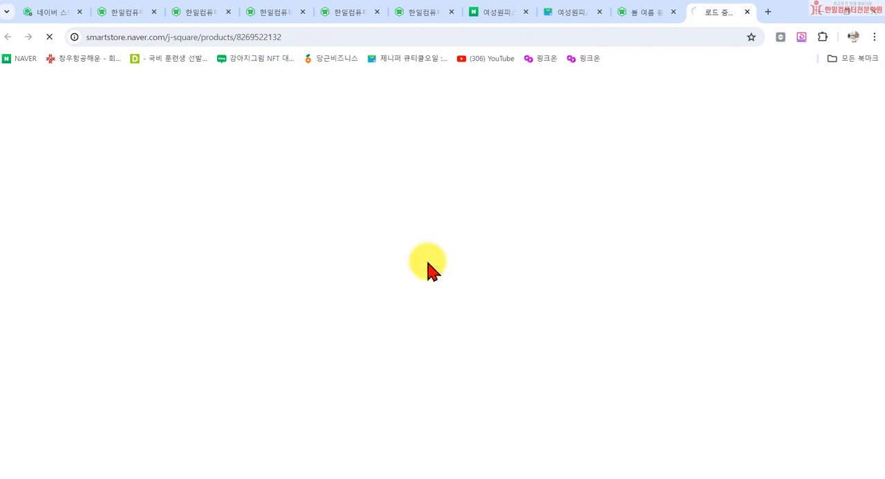
{"action": "scroll", "coordinate": [430, 266], "scroll_direction": "down", "scroll_amount": 3}
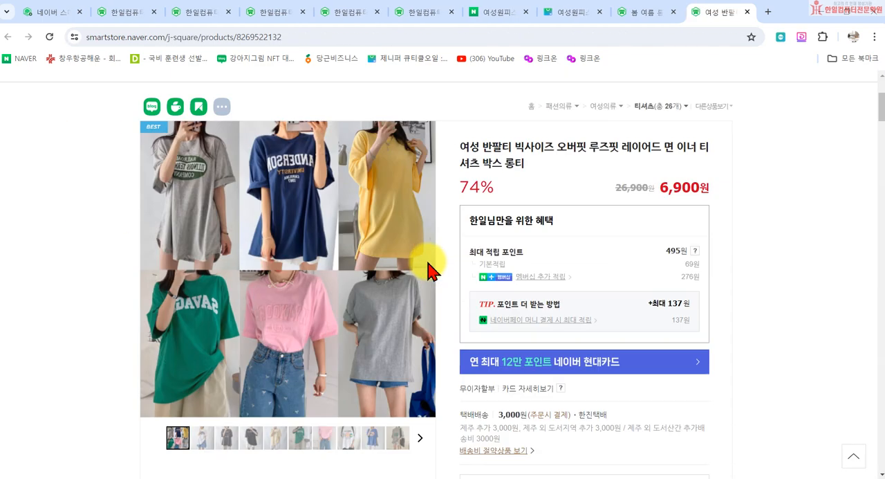
{"action": "scroll", "coordinate": [115, 271], "scroll_direction": "up", "scroll_amount": 2}
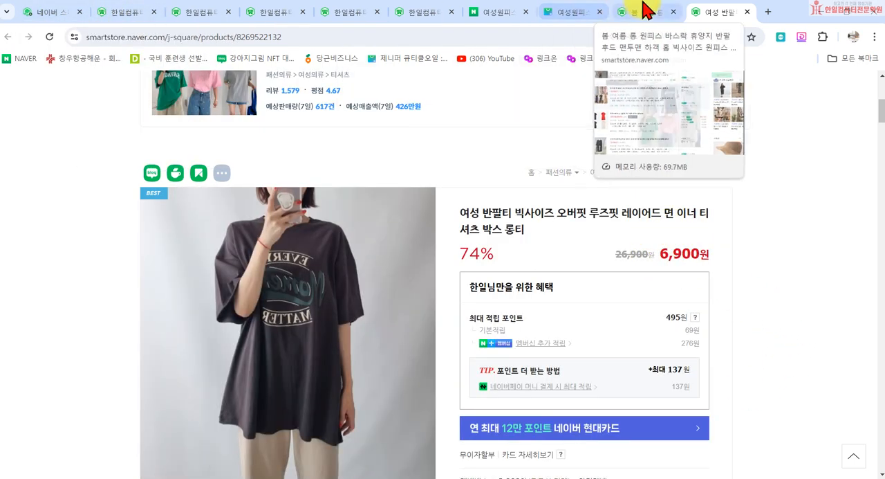
- Return to the 여성원피스 shopping results and browse the remaining product listings down to the end of the page
{"action": "left_click", "coordinate": [637, 13]}
{"action": "left_click", "coordinate": [563, 13]}
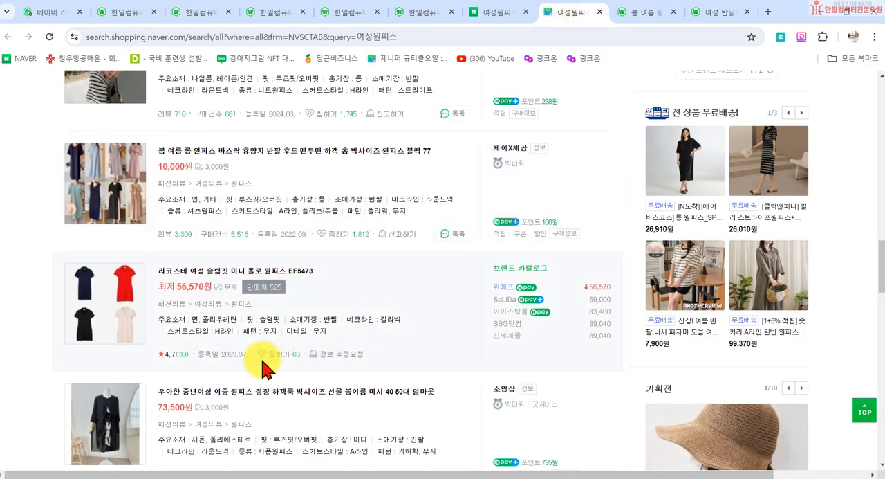
{"action": "scroll", "coordinate": [266, 367], "scroll_direction": "down", "scroll_amount": 12}
{"action": "scroll", "coordinate": [262, 358], "scroll_direction": "down", "scroll_amount": 10}
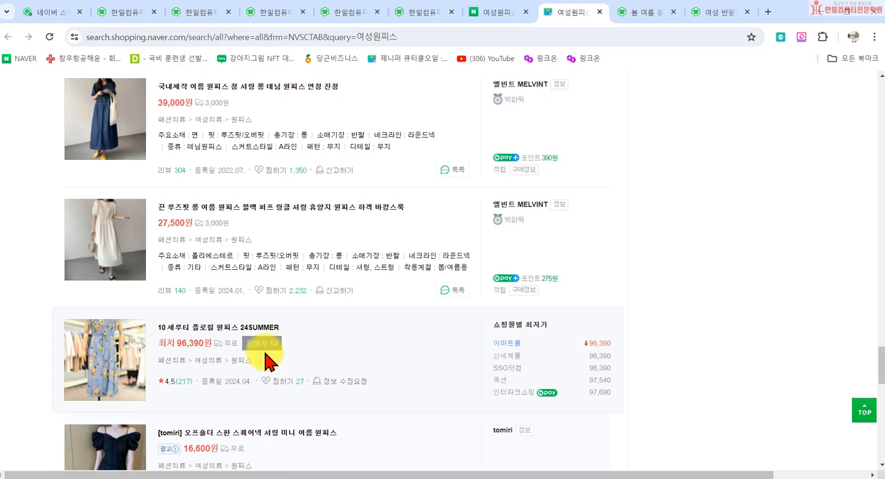
{"action": "scroll", "coordinate": [266, 358], "scroll_direction": "down", "scroll_amount": 10}
{"action": "scroll", "coordinate": [268, 358], "scroll_direction": "down", "scroll_amount": 10}
{"action": "scroll", "coordinate": [270, 358], "scroll_direction": "down", "scroll_amount": 10}
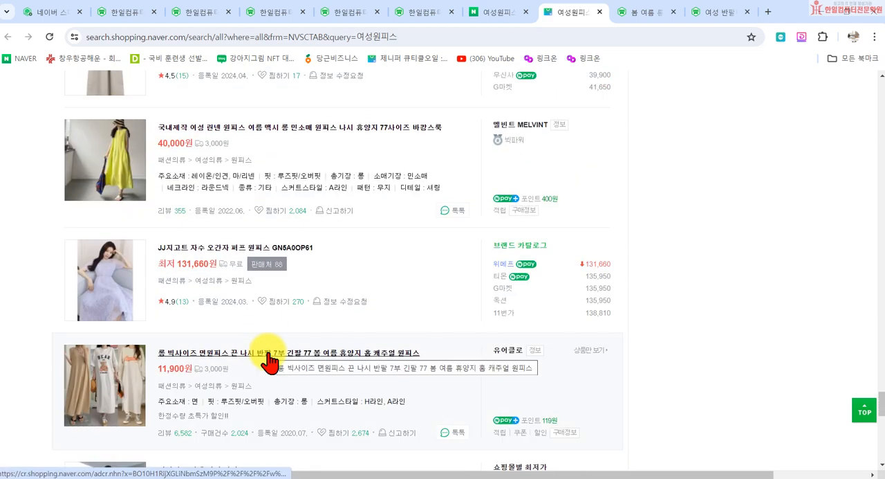
{"action": "scroll", "coordinate": [270, 361], "scroll_direction": "down", "scroll_amount": 5}
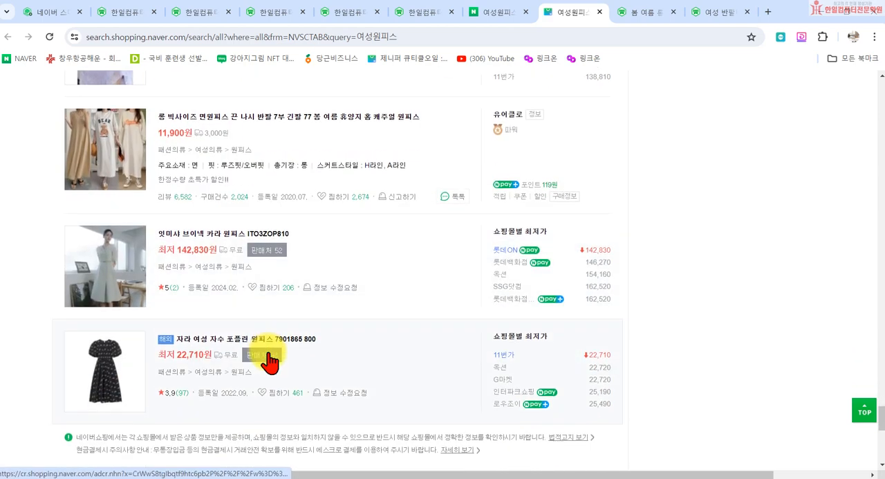
{"action": "scroll", "coordinate": [269, 358], "scroll_direction": "up", "scroll_amount": 7}
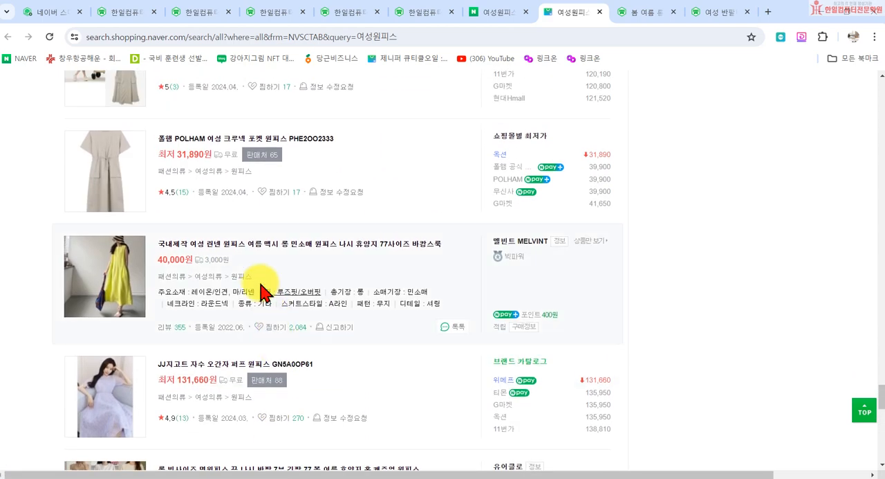
{"action": "scroll", "coordinate": [298, 290], "scroll_direction": "up", "scroll_amount": 2}
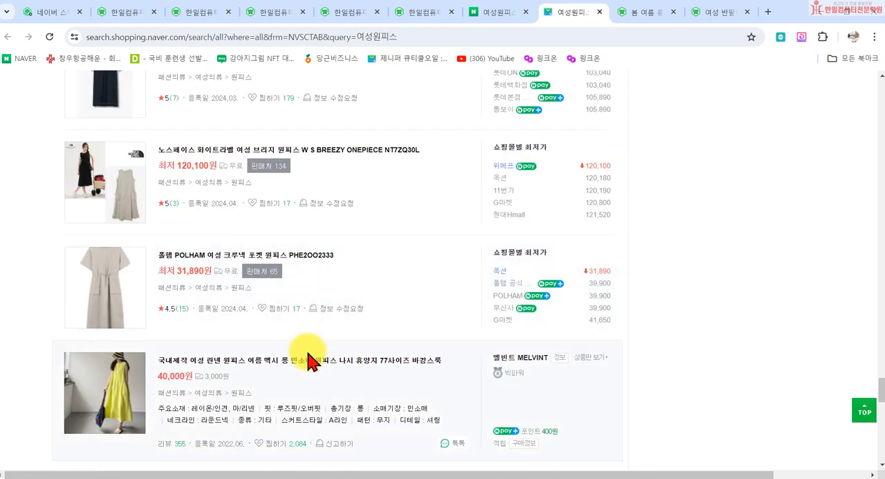
{"action": "left_click", "coordinate": [274, 367]}
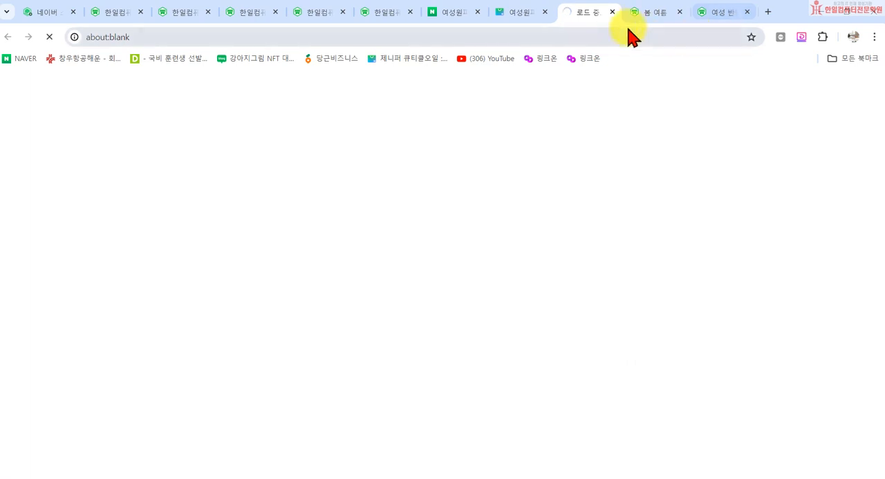
{"action": "left_click", "coordinate": [612, 12]}
- Browse back through the 여성원피스 results and open the 여름 원피스 빅사이즈 롱 반팔 쉬폰 나시 휴양지원피스 listing
{"action": "scroll", "coordinate": [360, 287], "scroll_direction": "up", "scroll_amount": 4}
{"action": "scroll", "coordinate": [207, 159], "scroll_direction": "up", "scroll_amount": 15}
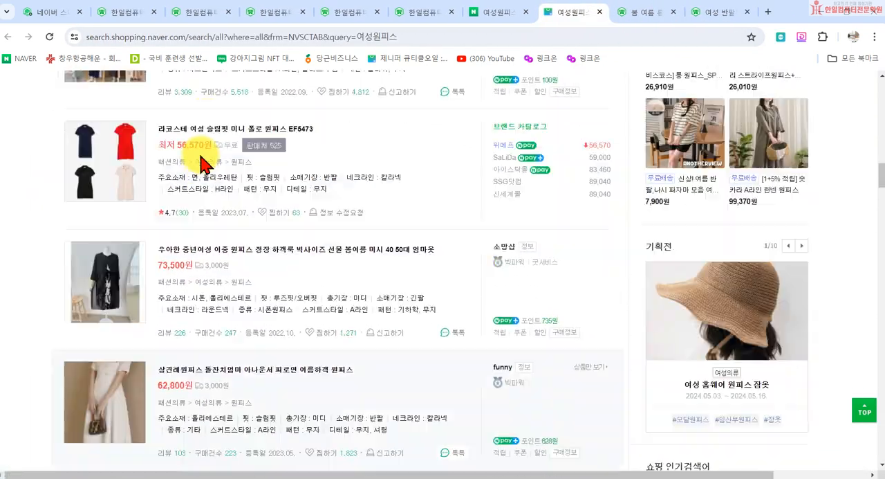
{"action": "scroll", "coordinate": [202, 164], "scroll_direction": "up", "scroll_amount": 8}
{"action": "scroll", "coordinate": [198, 158], "scroll_direction": "down", "scroll_amount": 4}
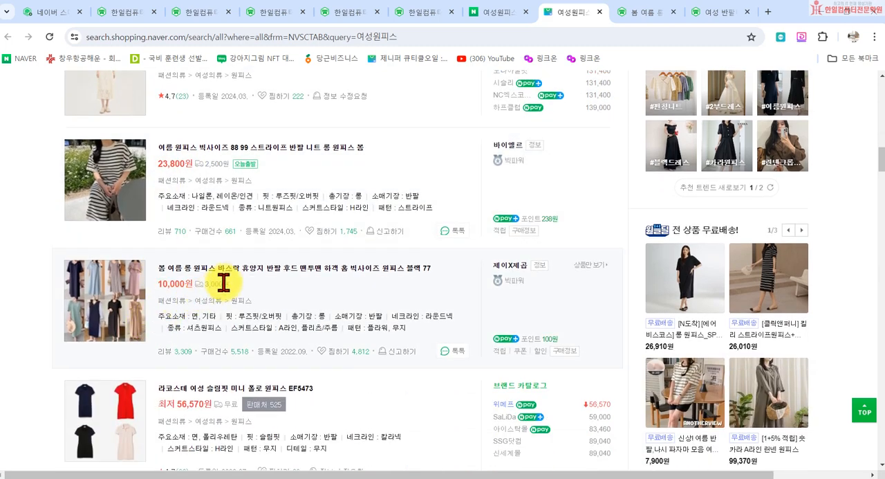
{"action": "scroll", "coordinate": [249, 280], "scroll_direction": "down", "scroll_amount": 9}
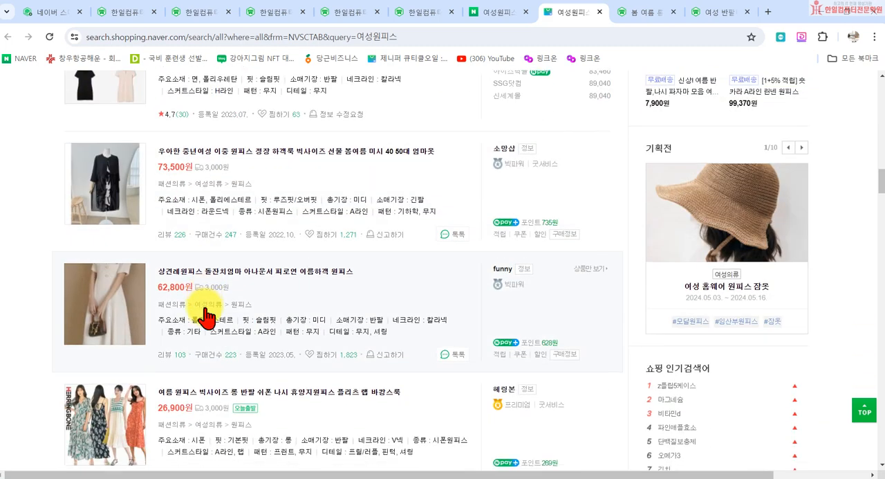
{"action": "left_click", "coordinate": [235, 225]}
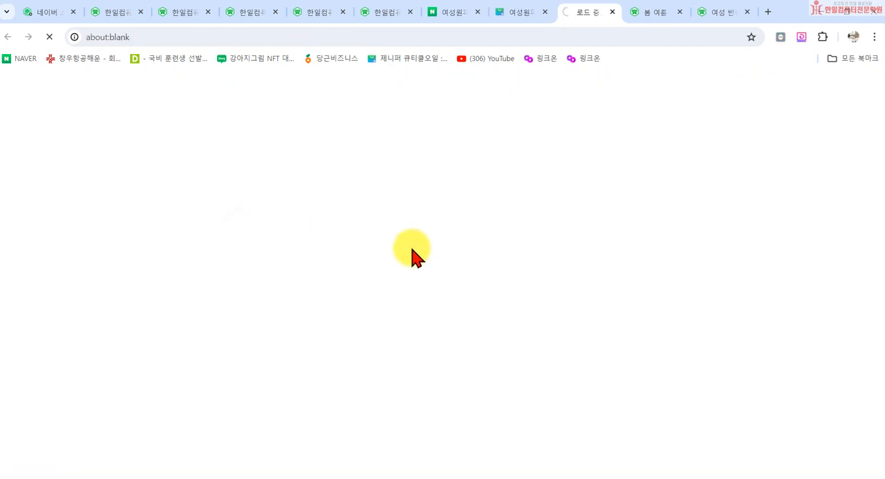
- Look through the chiffon dress's product page and expand its full detailed description
{"action": "scroll", "coordinate": [431, 296], "scroll_direction": "down", "scroll_amount": 10}
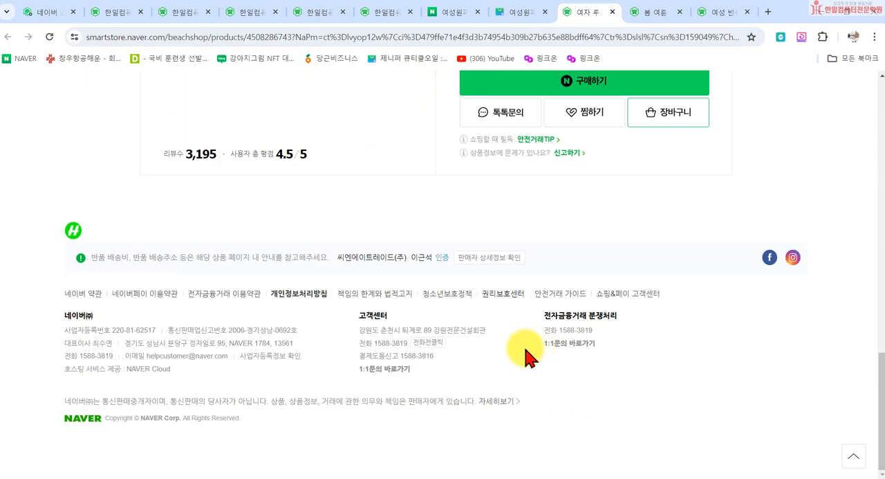
{"action": "scroll", "coordinate": [515, 332], "scroll_direction": "down", "scroll_amount": 10}
{"action": "scroll", "coordinate": [503, 352], "scroll_direction": "down", "scroll_amount": 10}
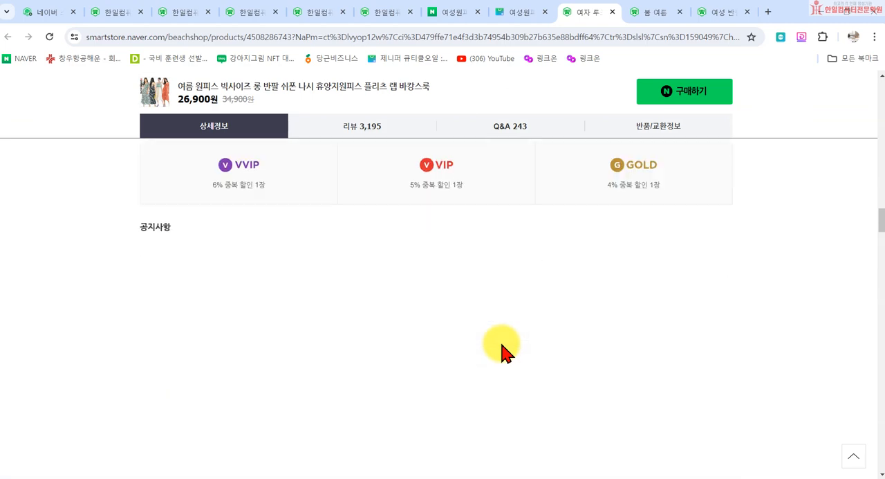
{"action": "scroll", "coordinate": [520, 334], "scroll_direction": "down", "scroll_amount": 5}
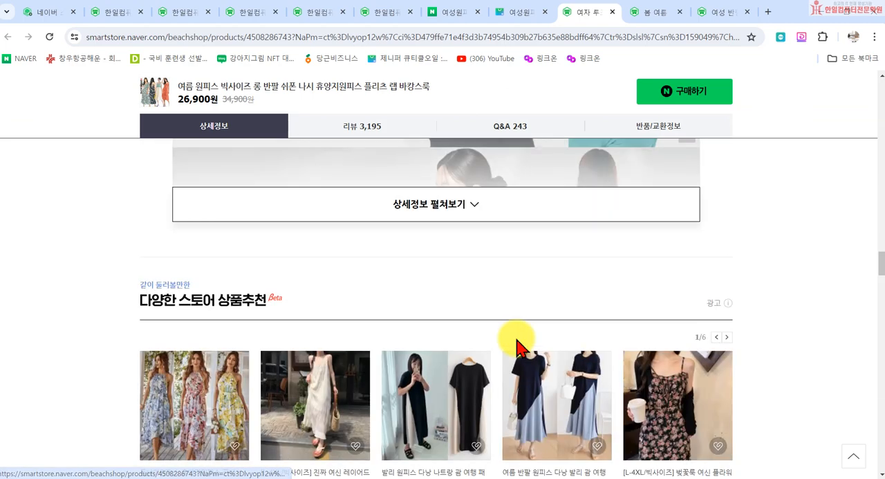
{"action": "left_click", "coordinate": [448, 211]}
- Examine the linked collection banners in the expanded description, such as 집업 래쉬가드 11종 모음 and 플라워 패턴 비치 원피스 모음
{"action": "scroll", "coordinate": [465, 294], "scroll_direction": "down", "scroll_amount": 6}
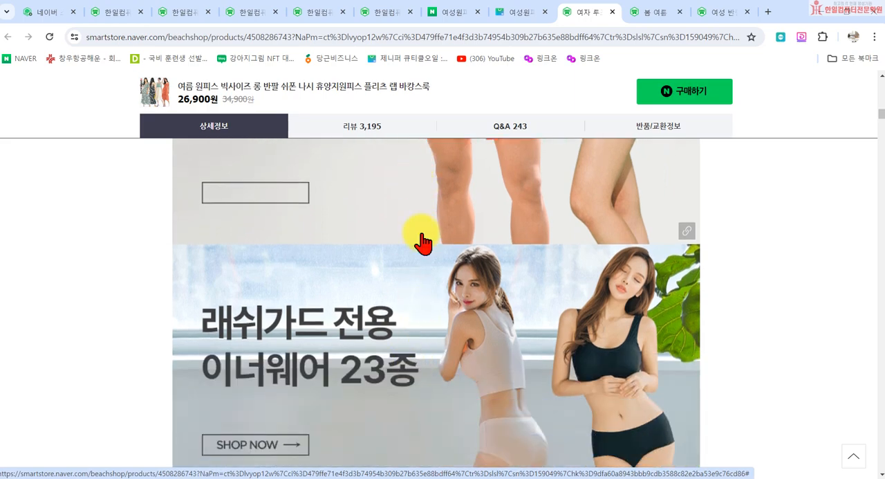
{"action": "scroll", "coordinate": [419, 343], "scroll_direction": "down", "scroll_amount": 10}
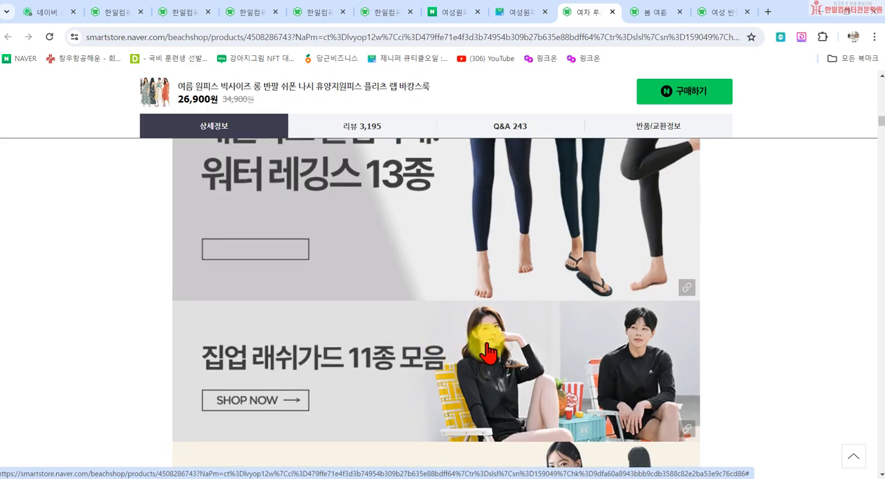
{"action": "scroll", "coordinate": [488, 353], "scroll_direction": "down", "scroll_amount": 3}
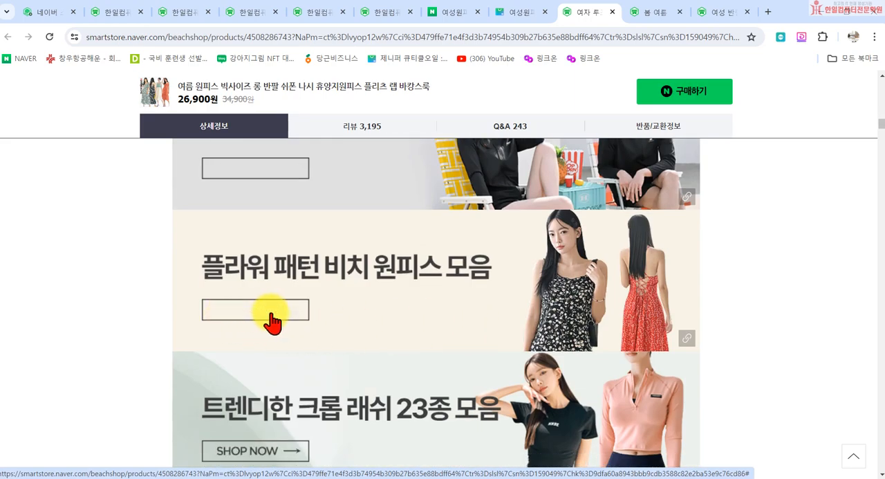
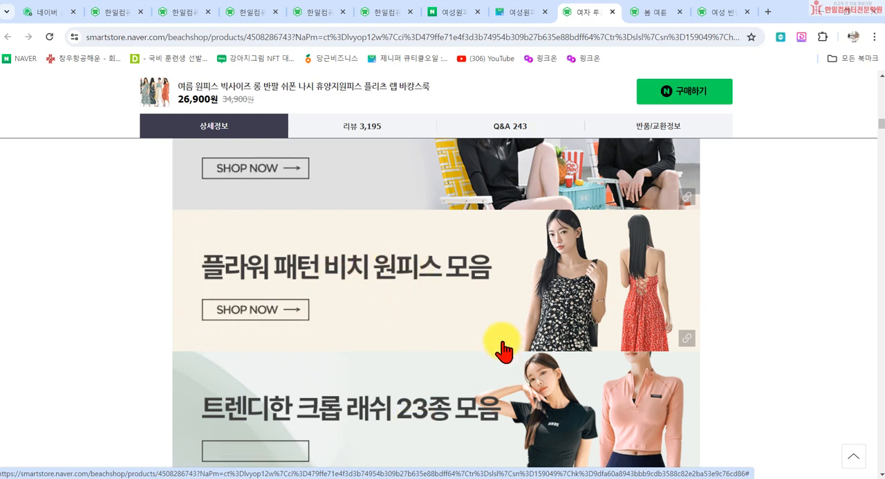
- Look over the linked collection banners, open the 48종 모음전 banner's page, and close it again
{"action": "scroll", "coordinate": [602, 370], "scroll_direction": "down", "scroll_amount": 2}
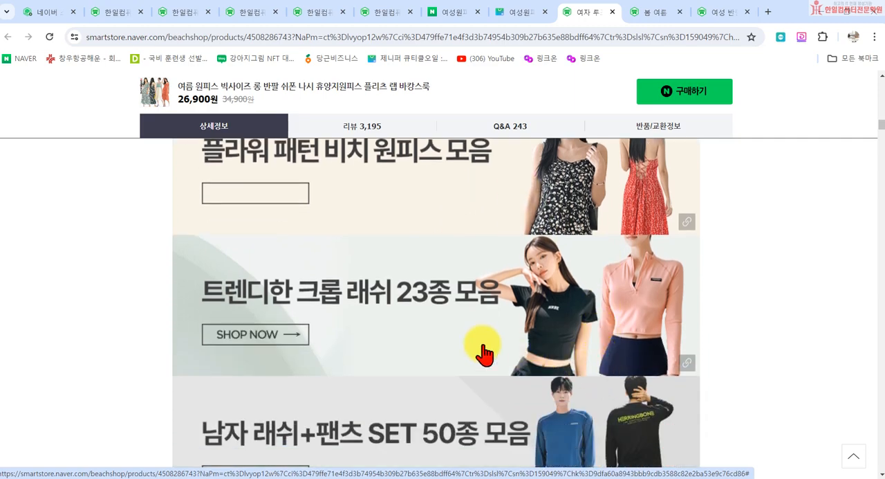
{"action": "scroll", "coordinate": [411, 331], "scroll_direction": "up", "scroll_amount": 10}
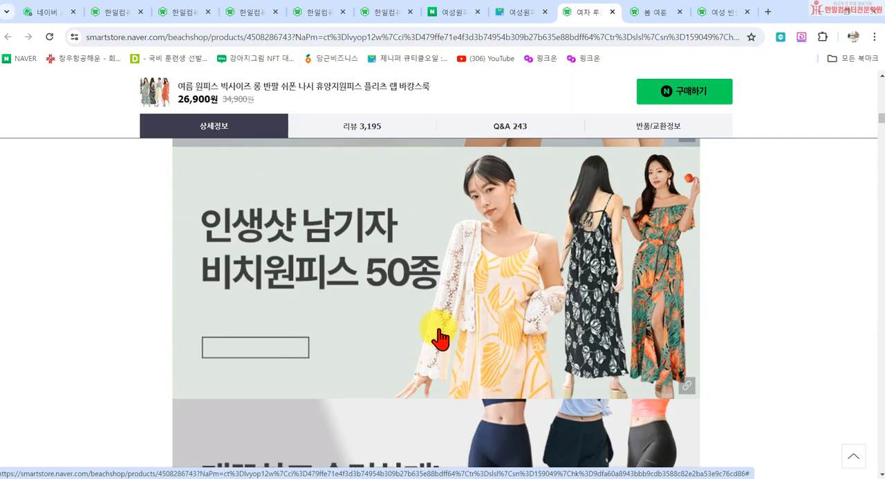
{"action": "scroll", "coordinate": [450, 332], "scroll_direction": "up", "scroll_amount": 5}
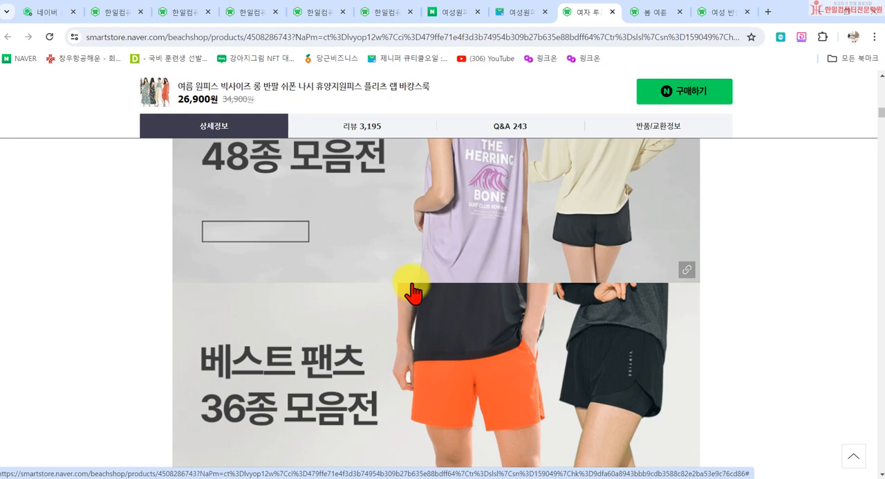
{"action": "left_click", "coordinate": [422, 225]}
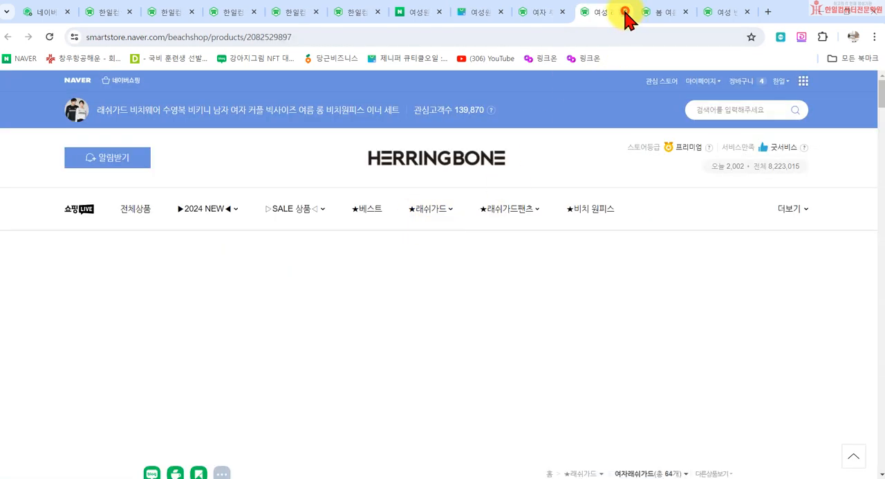
{"action": "left_click", "coordinate": [624, 12]}
- Examine the 원피스 SALE and 비키니 SALE banners and the linked product images below them in the description
{"action": "scroll", "coordinate": [519, 288], "scroll_direction": "down", "scroll_amount": 10}
{"action": "scroll", "coordinate": [504, 354], "scroll_direction": "down", "scroll_amount": 8}
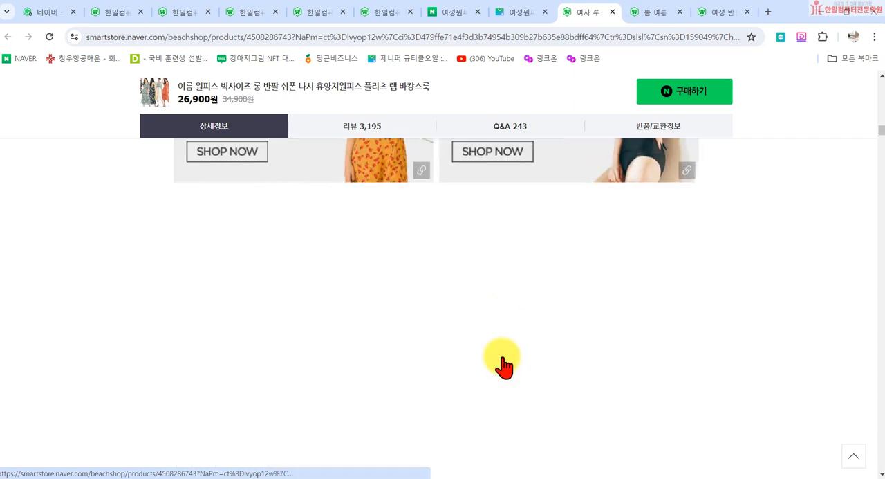
{"action": "scroll", "coordinate": [474, 300], "scroll_direction": "up", "scroll_amount": 5}
{"action": "scroll", "coordinate": [470, 315], "scroll_direction": "down", "scroll_amount": 5}
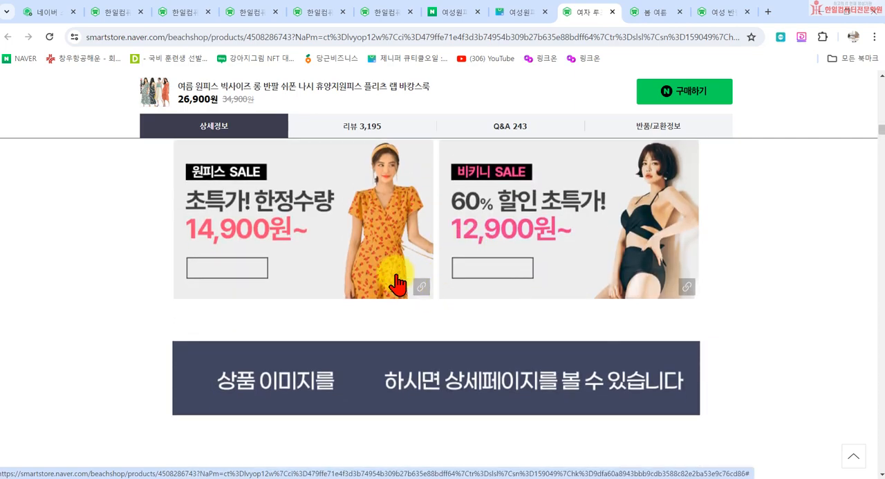
{"action": "scroll", "coordinate": [447, 312], "scroll_direction": "up", "scroll_amount": 1}
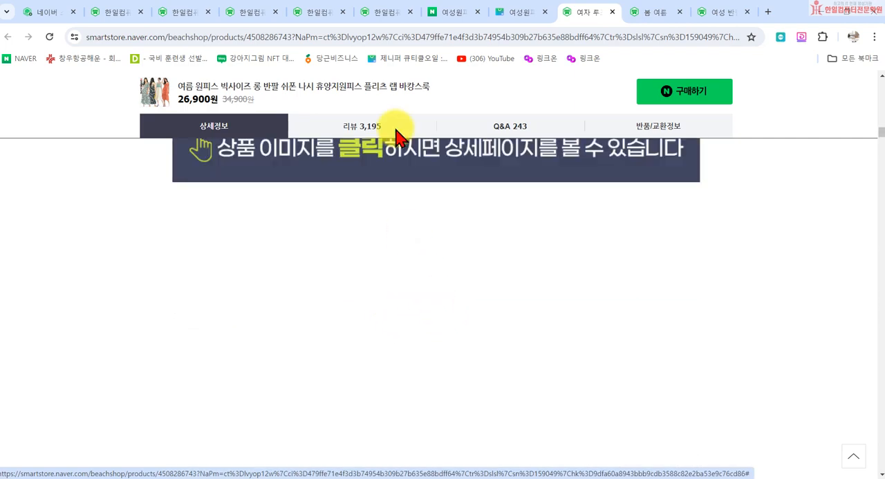
{"action": "scroll", "coordinate": [318, 172], "scroll_direction": "up", "scroll_amount": 1}
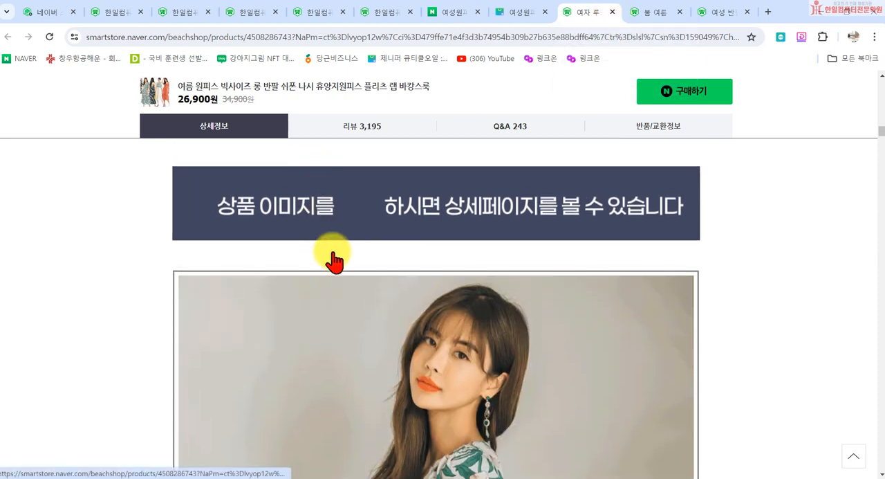
{"action": "scroll", "coordinate": [316, 256], "scroll_direction": "up", "scroll_amount": 1}
- Close the other sellers' product pages and the 여성원피스 search results, and return to 스마트스토어센터
{"action": "left_click", "coordinate": [613, 13]}
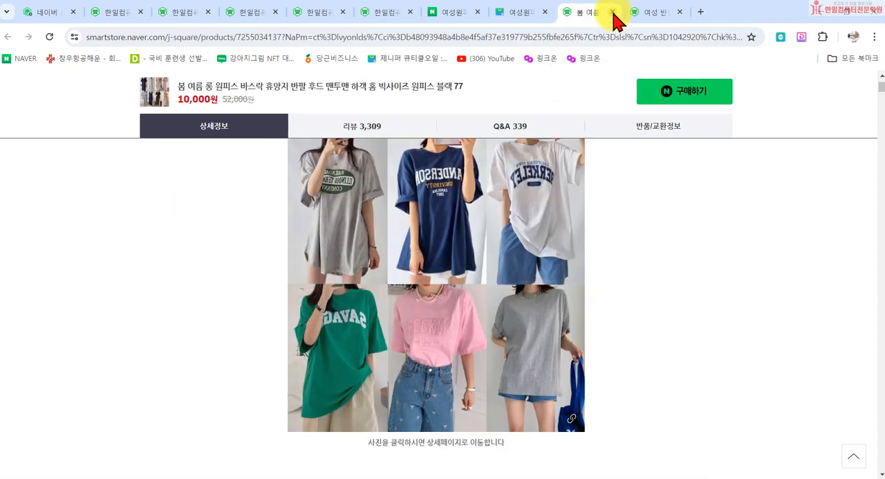
{"action": "left_click", "coordinate": [613, 13]}
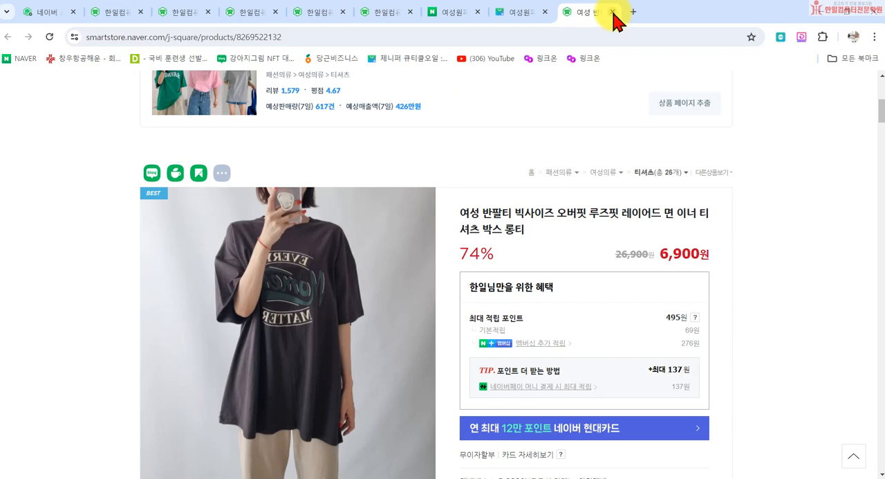
{"action": "left_click", "coordinate": [613, 13]}
{"action": "scroll", "coordinate": [229, 297], "scroll_direction": "down", "scroll_amount": 4}
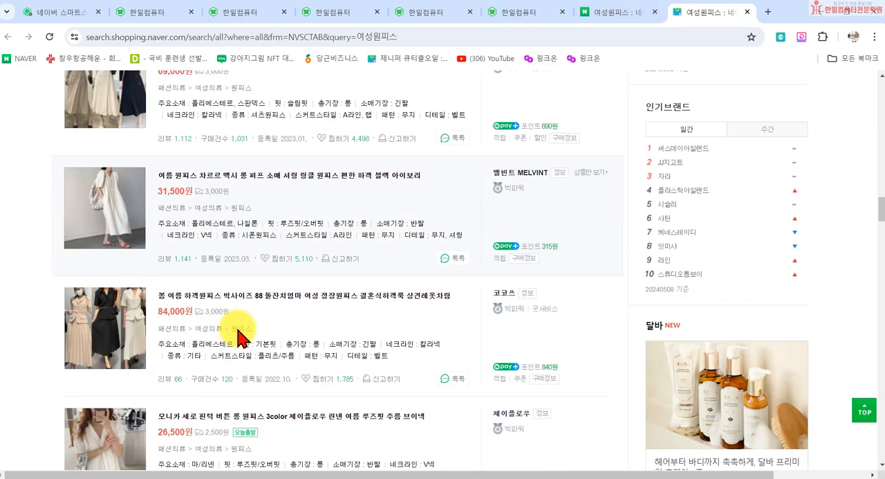
{"action": "scroll", "coordinate": [237, 337], "scroll_direction": "down", "scroll_amount": 2}
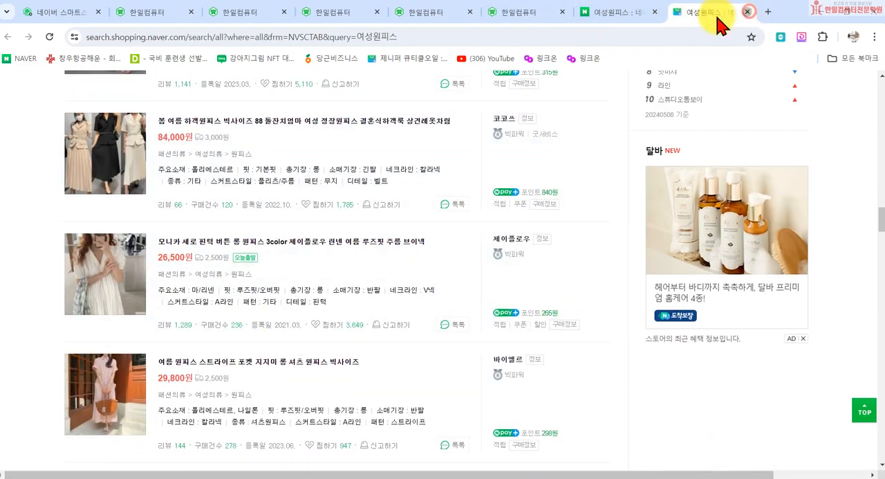
{"action": "left_click", "coordinate": [748, 12]}
{"action": "left_click", "coordinate": [747, 14]}
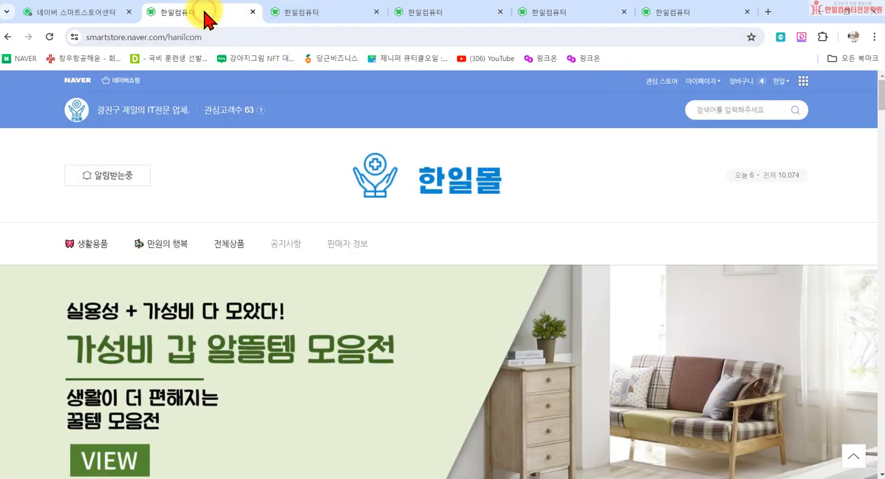
{"action": "left_click", "coordinate": [69, 13]}
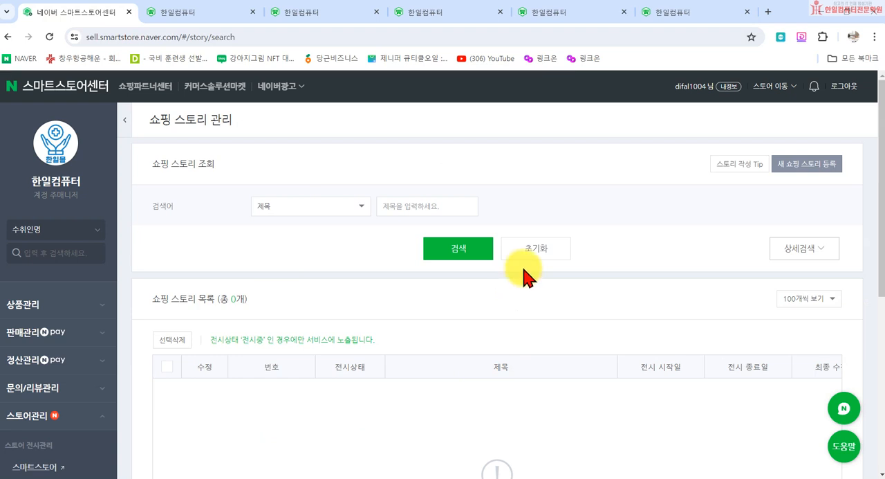
- Expand the detailed search options in 쇼핑 스토리 관리 and look over the search conditions and story list
{"action": "scroll", "coordinate": [384, 318], "scroll_direction": "down", "scroll_amount": 3}
{"action": "scroll", "coordinate": [208, 131], "scroll_direction": "up", "scroll_amount": 2}
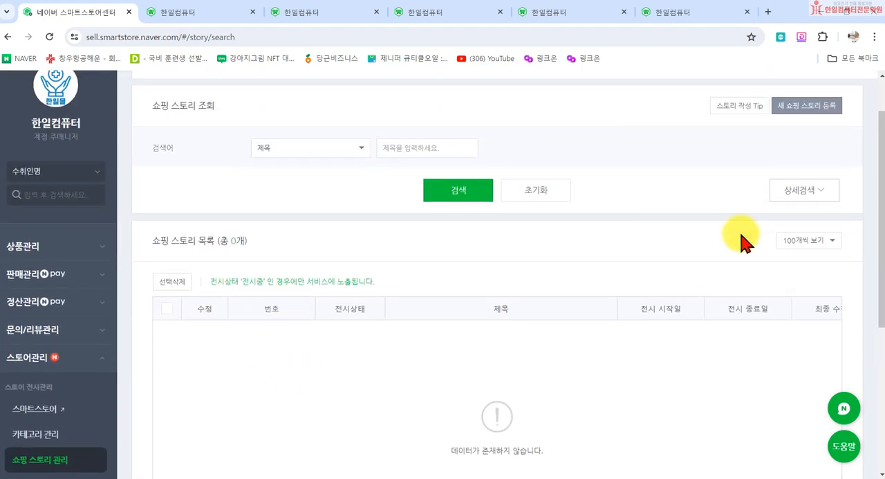
{"action": "left_click", "coordinate": [800, 191]}
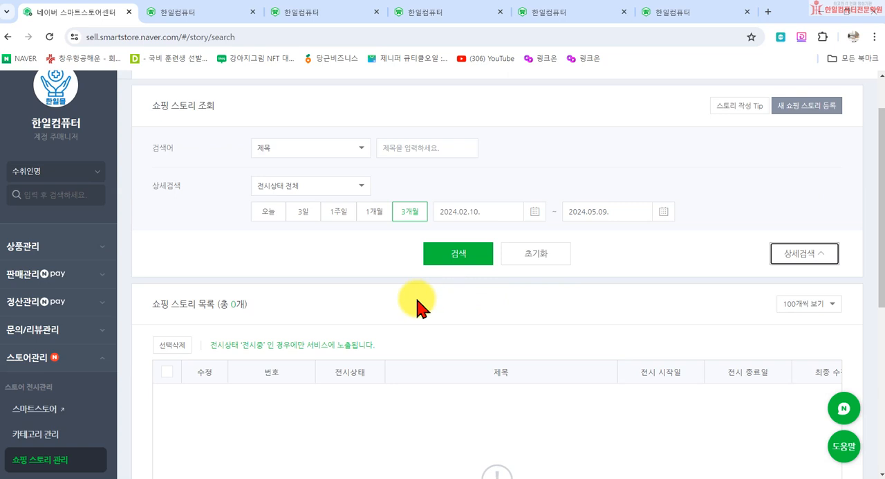
{"action": "scroll", "coordinate": [409, 476], "scroll_direction": "down", "scroll_amount": 2}
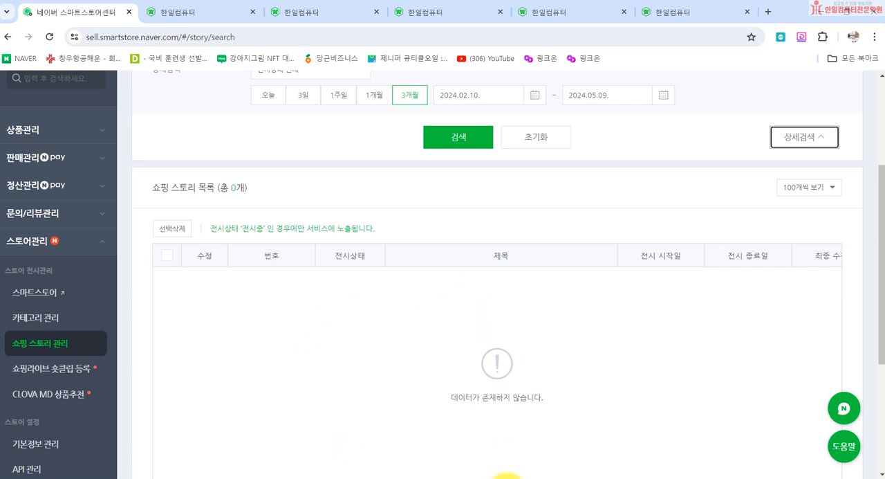
{"action": "scroll", "coordinate": [330, 361], "scroll_direction": "down", "scroll_amount": 2}
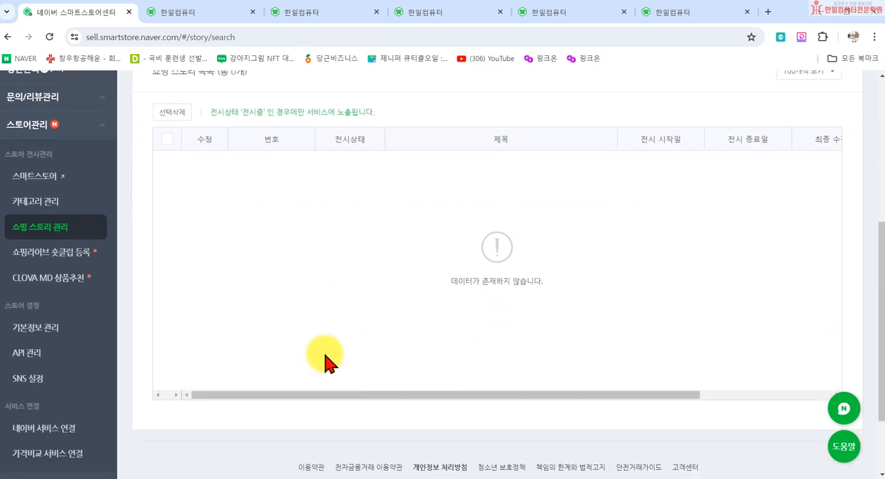
{"action": "scroll", "coordinate": [355, 408], "scroll_direction": "up", "scroll_amount": 3}
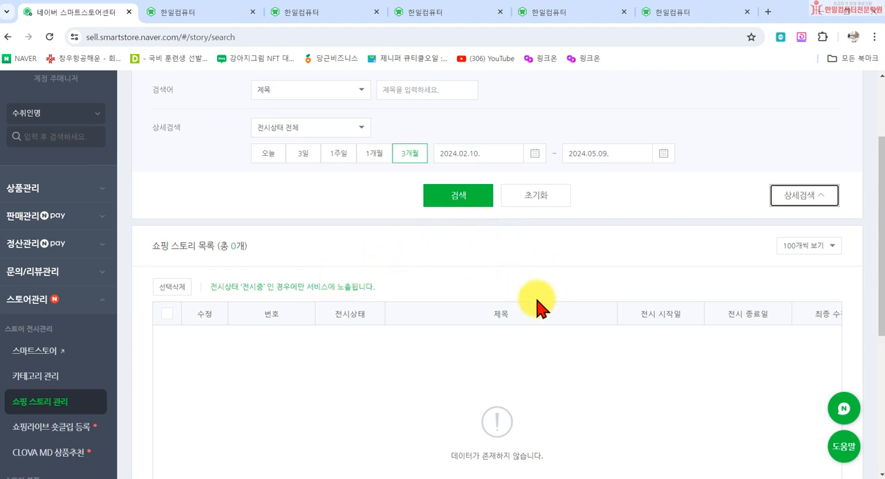
{"action": "scroll", "coordinate": [537, 307], "scroll_direction": "up", "scroll_amount": 2}
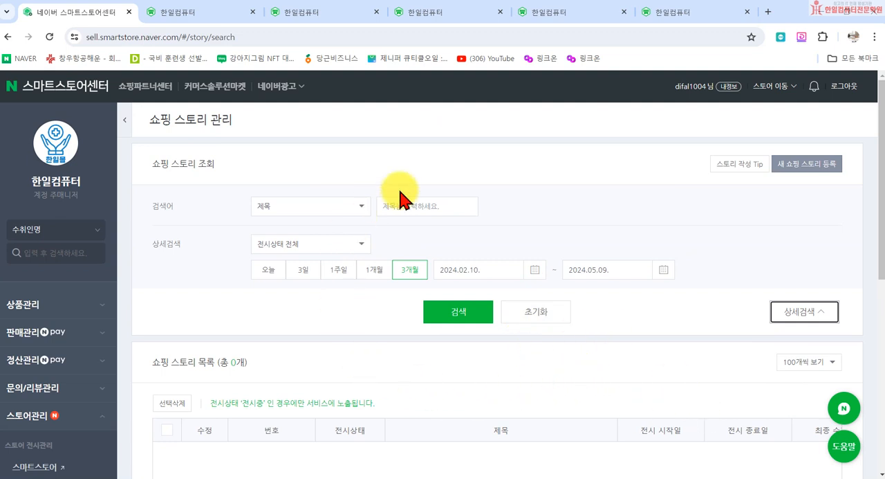
- Open the new shopping story registration form and review its title, detail, related product and display period settings
{"action": "left_click", "coordinate": [801, 170]}
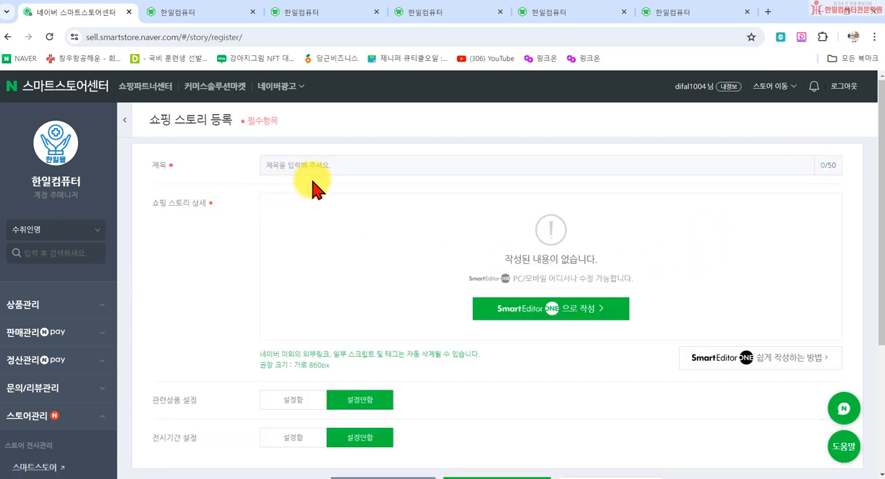
{"action": "left_click", "coordinate": [260, 164]}
{"action": "left_click", "coordinate": [202, 275]}
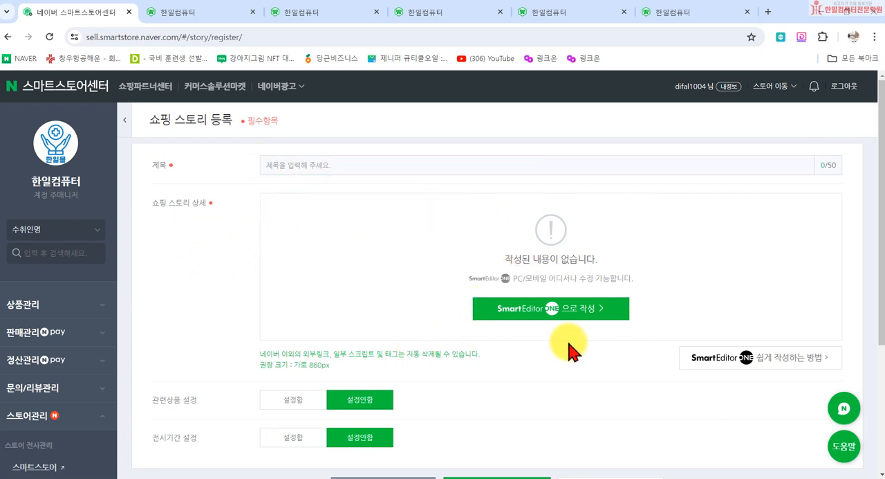
{"action": "scroll", "coordinate": [532, 325], "scroll_direction": "down", "scroll_amount": 3}
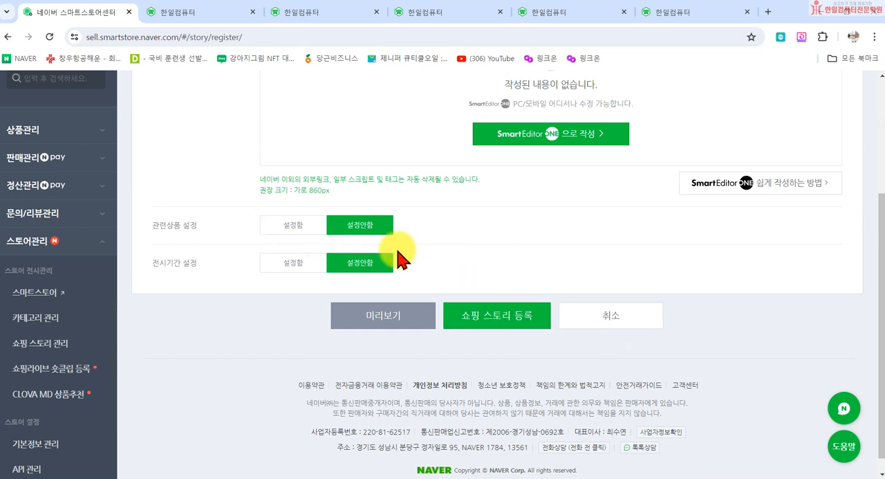
{"action": "scroll", "coordinate": [450, 277], "scroll_direction": "up", "scroll_amount": 3}
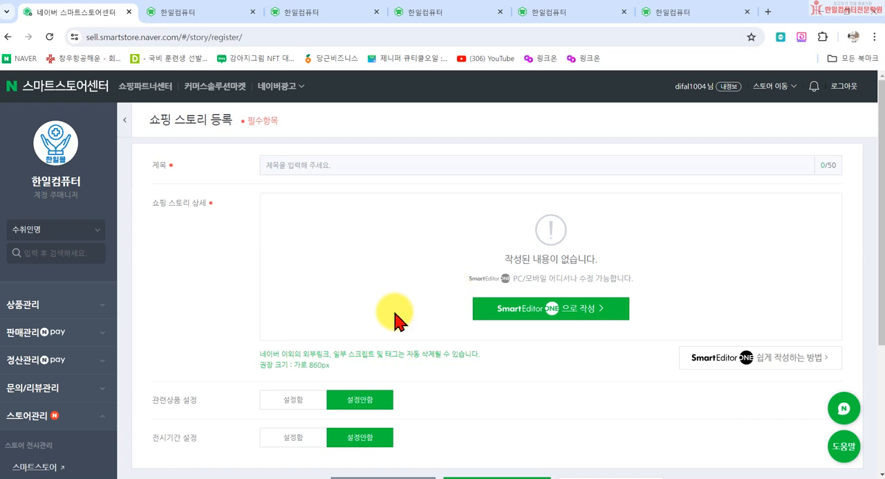
{"action": "scroll", "coordinate": [135, 356], "scroll_direction": "down", "scroll_amount": 1}
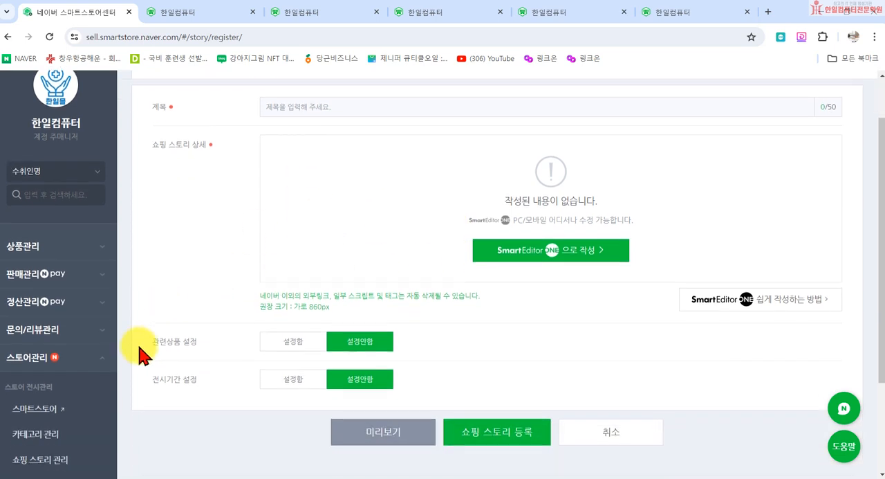
{"action": "scroll", "coordinate": [142, 346], "scroll_direction": "down", "scroll_amount": 2}
{"action": "scroll", "coordinate": [148, 346], "scroll_direction": "up", "scroll_amount": 3}
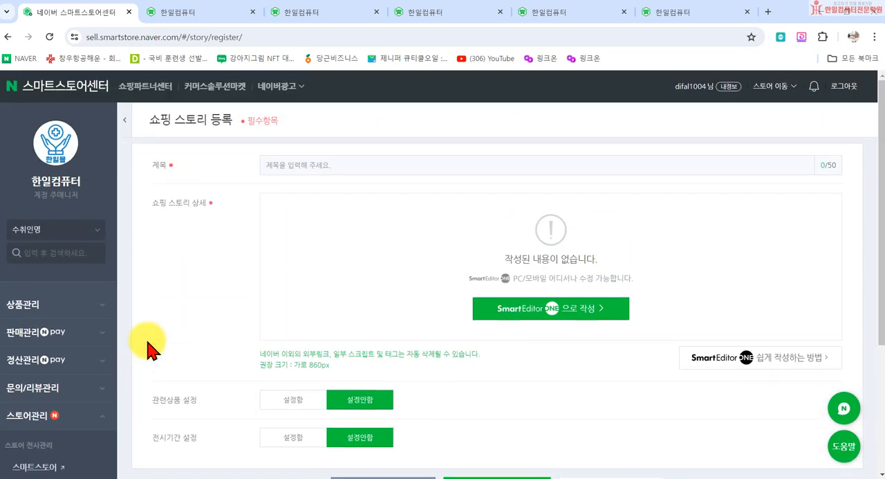
- Go to 쇼핑라이브 숏클립 등록, select the 한일컴퓨터 store, and open its management page
{"action": "scroll", "coordinate": [76, 373], "scroll_direction": "down", "scroll_amount": 4}
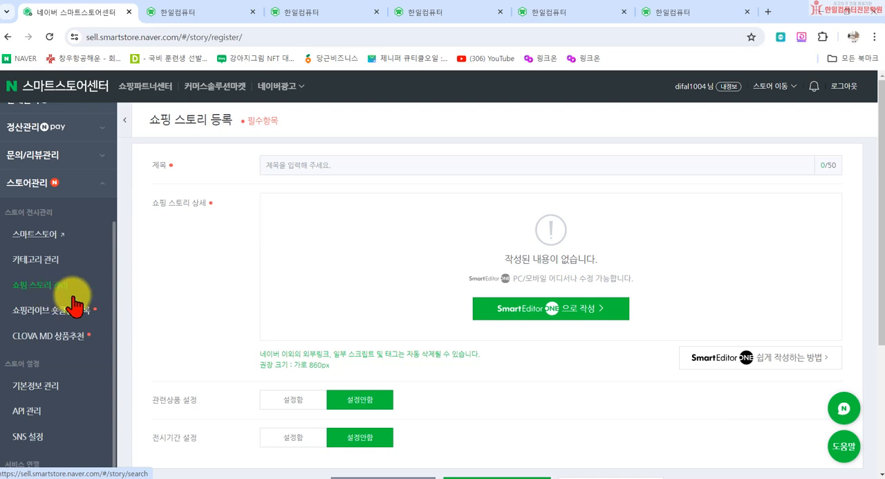
{"action": "left_click", "coordinate": [40, 325]}
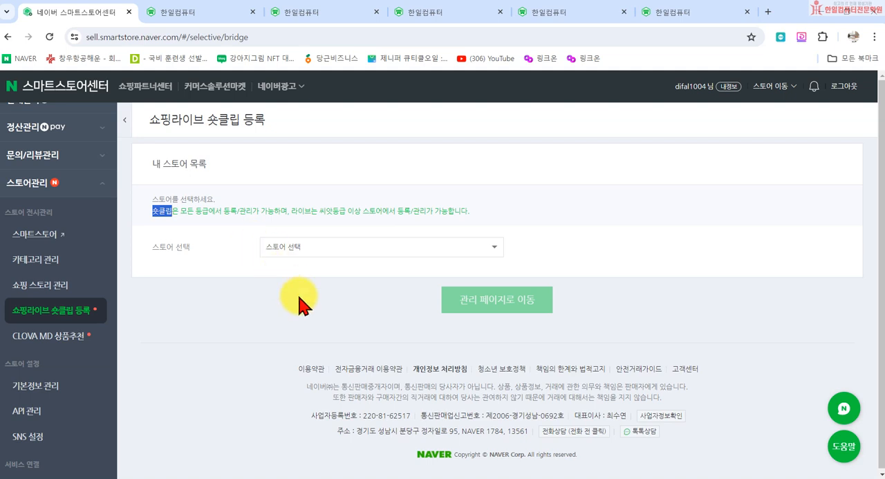
{"action": "left_click", "coordinate": [322, 247]}
{"action": "left_click", "coordinate": [323, 266]}
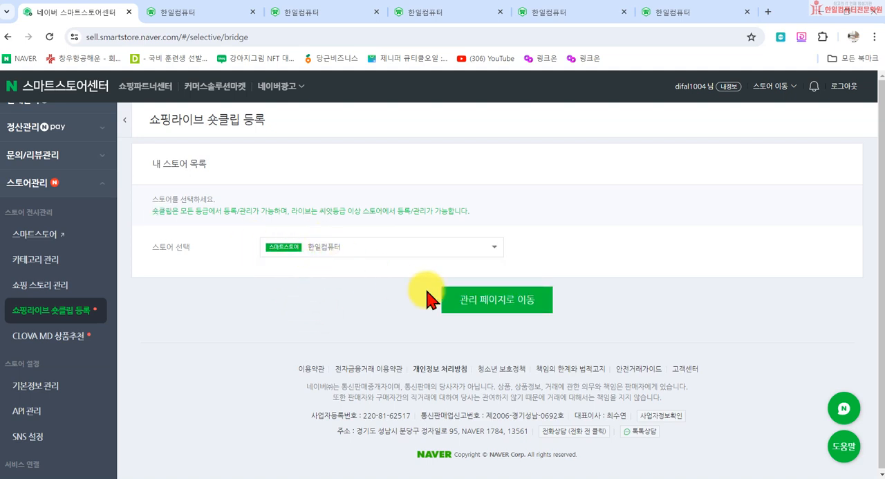
{"action": "left_click", "coordinate": [470, 299]}
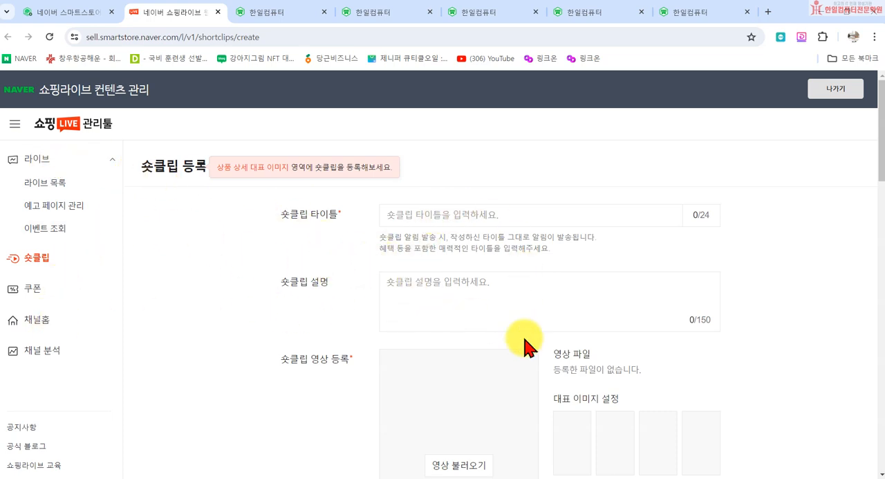
- Examine the 숏클립 타이틀, 숏클립 설명 and video upload fields, highlighting the allowed video length of 5초 이상 2분
{"action": "scroll", "coordinate": [581, 357], "scroll_direction": "down", "scroll_amount": 2}
{"action": "scroll", "coordinate": [591, 358], "scroll_direction": "up", "scroll_amount": 2}
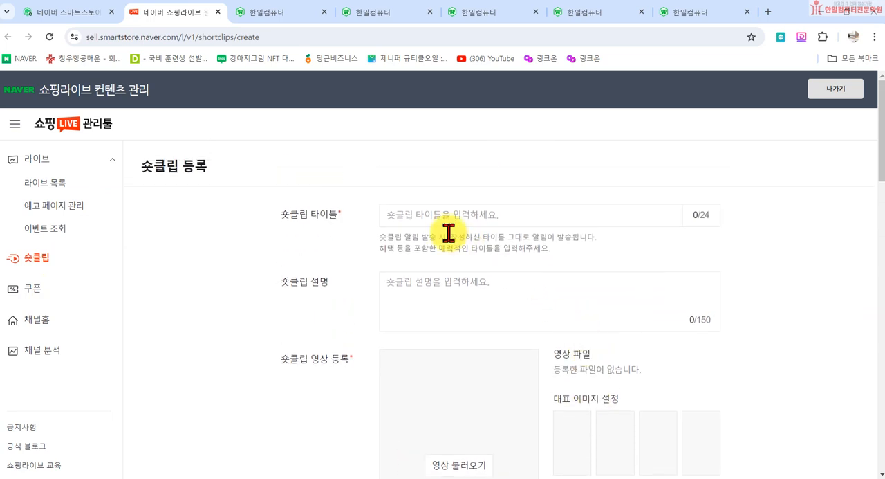
{"action": "left_click", "coordinate": [392, 212]}
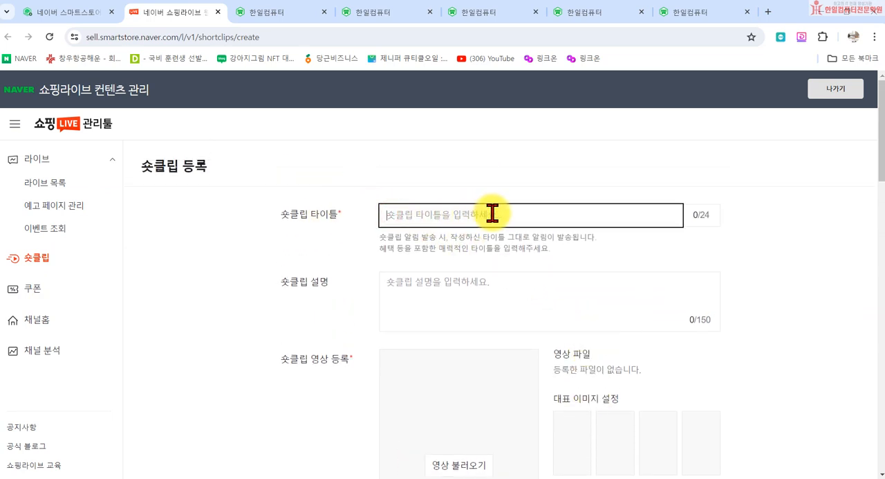
{"action": "left_click", "coordinate": [399, 289]}
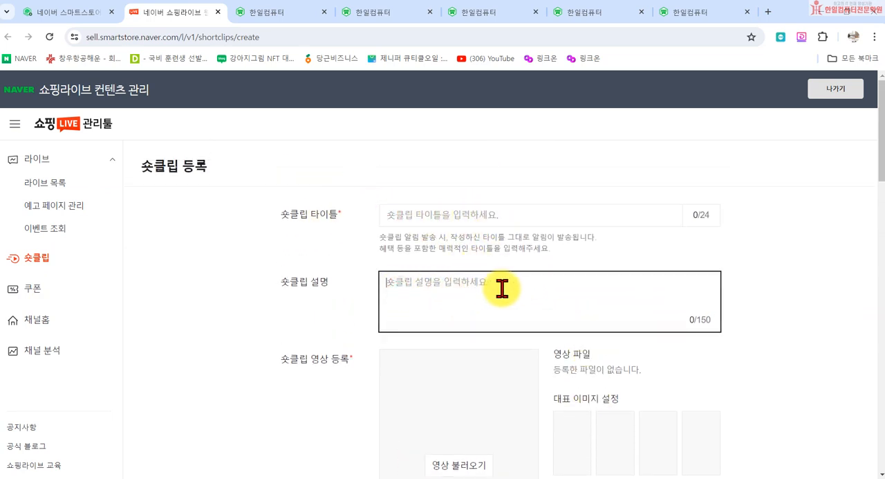
{"action": "scroll", "coordinate": [502, 289], "scroll_direction": "down", "scroll_amount": 3}
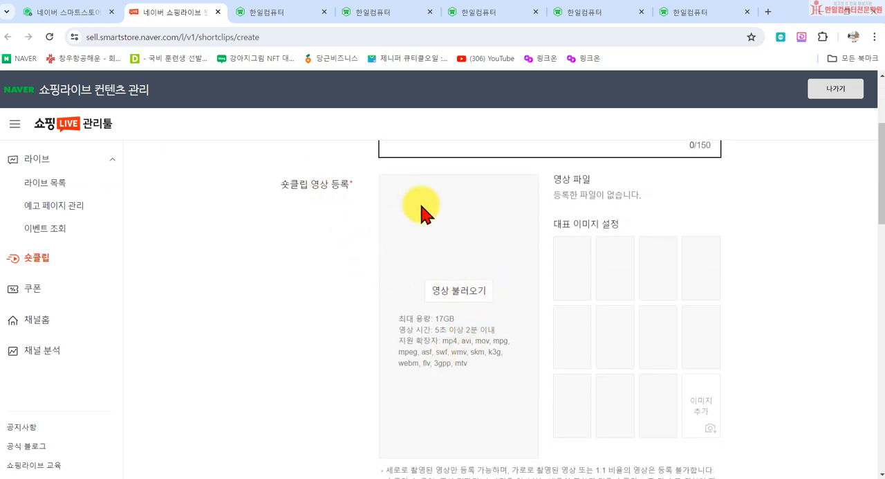
{"action": "scroll", "coordinate": [486, 304], "scroll_direction": "up", "scroll_amount": 1}
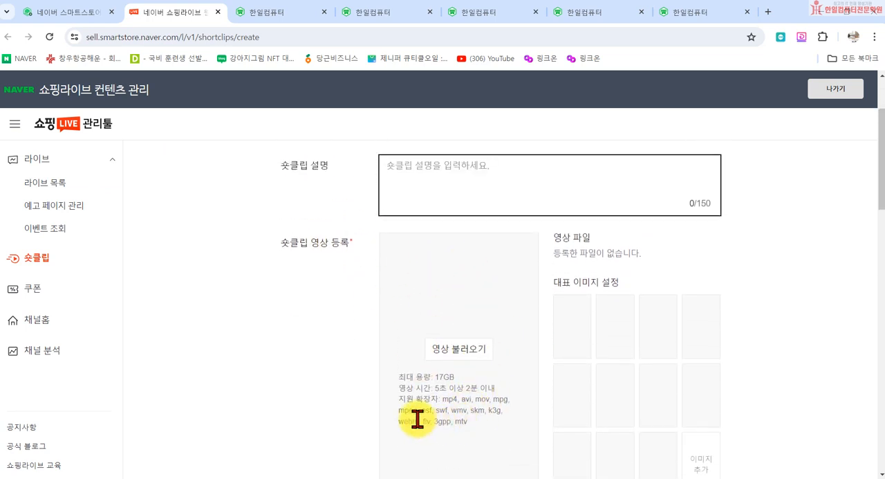
{"action": "left_click_drag", "start_coordinate": [436, 386], "coordinate": [467, 386]}
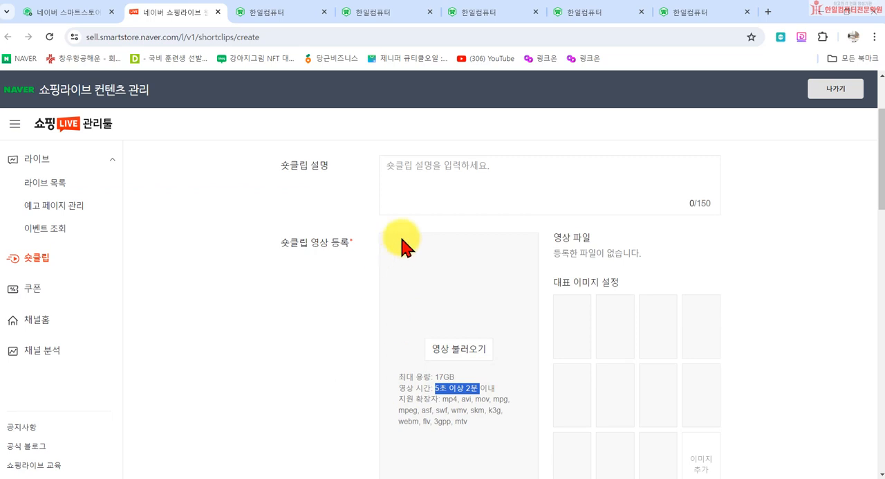
- Review the short clip's representative image slots, the notes on permitted videos and music, and the display time settings
{"action": "scroll", "coordinate": [513, 340], "scroll_direction": "down", "scroll_amount": 2}
{"action": "scroll", "coordinate": [498, 244], "scroll_direction": "down", "scroll_amount": 2}
{"action": "scroll", "coordinate": [495, 242], "scroll_direction": "up", "scroll_amount": 3}
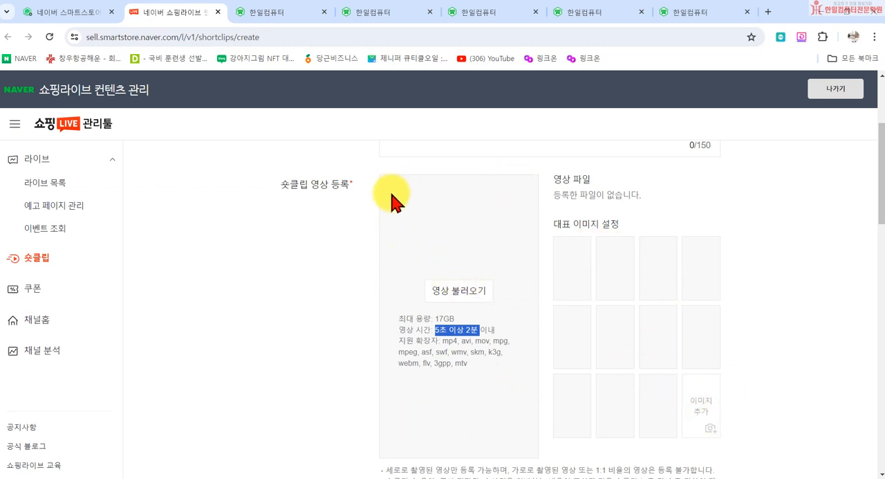
{"action": "scroll", "coordinate": [716, 407], "scroll_direction": "down", "scroll_amount": 3}
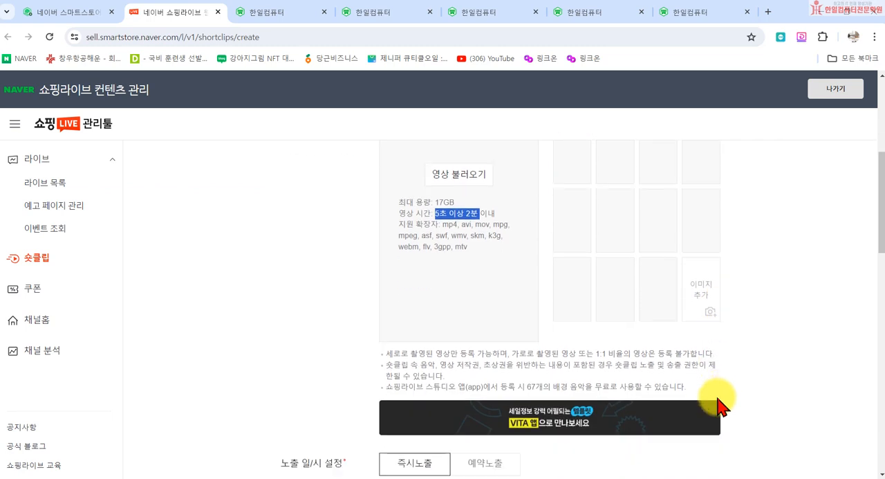
{"action": "scroll", "coordinate": [713, 232], "scroll_direction": "down", "scroll_amount": 2}
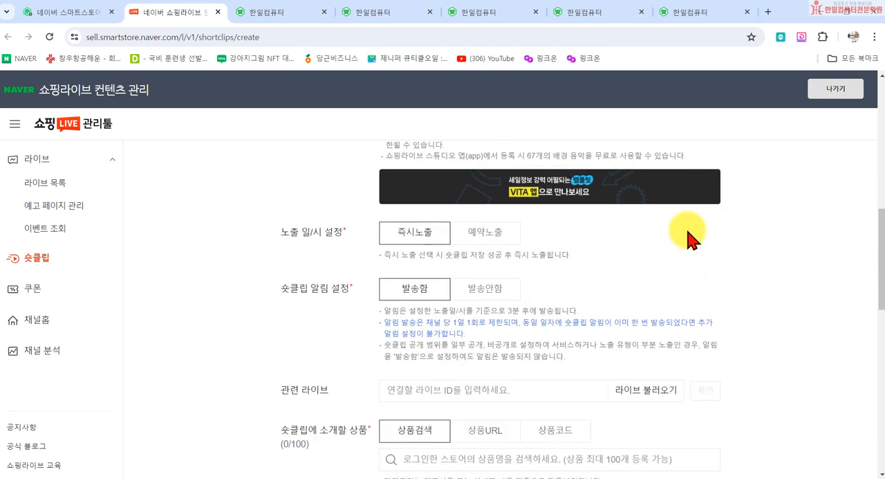
- Try the 예약노출 option, return to 즉시노출, and review the notification, related live and featured product settings
{"action": "left_click", "coordinate": [486, 232]}
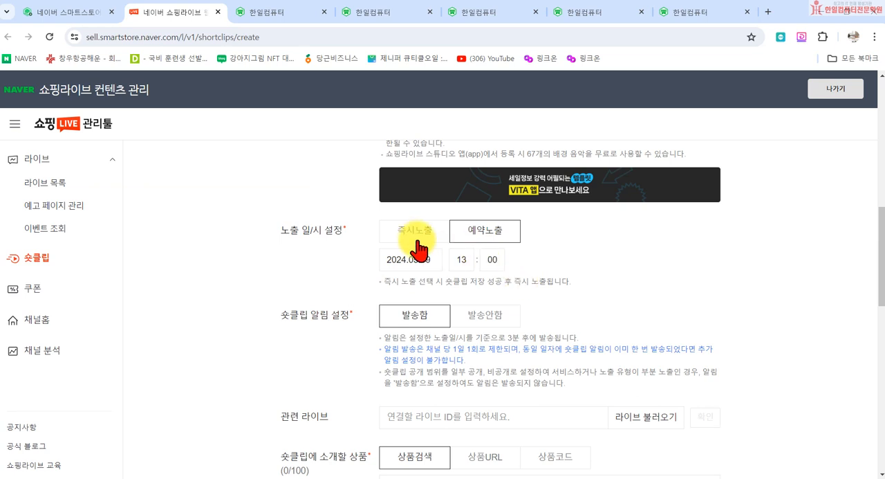
{"action": "left_click", "coordinate": [412, 245]}
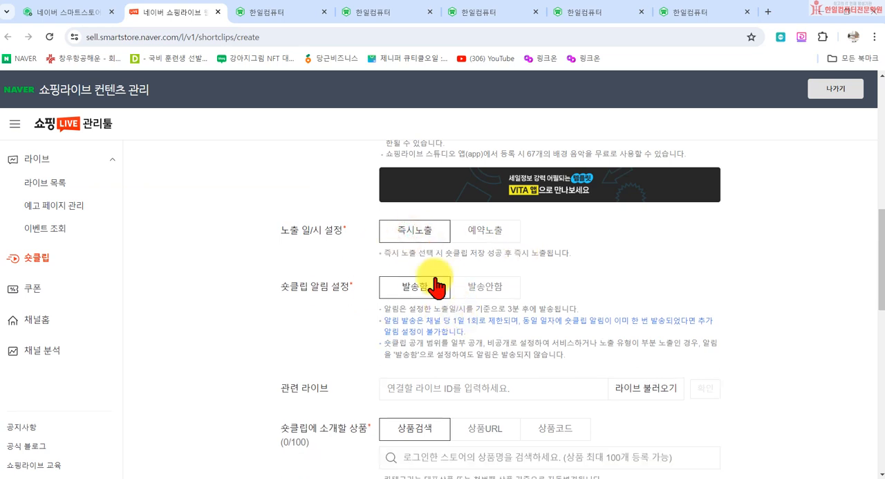
{"action": "scroll", "coordinate": [508, 320], "scroll_direction": "down", "scroll_amount": 2}
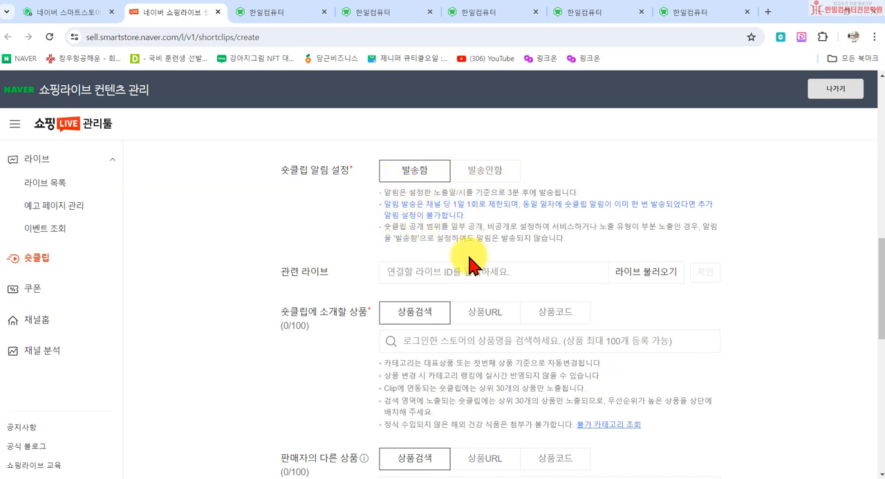
{"action": "scroll", "coordinate": [469, 276], "scroll_direction": "down", "scroll_amount": 1}
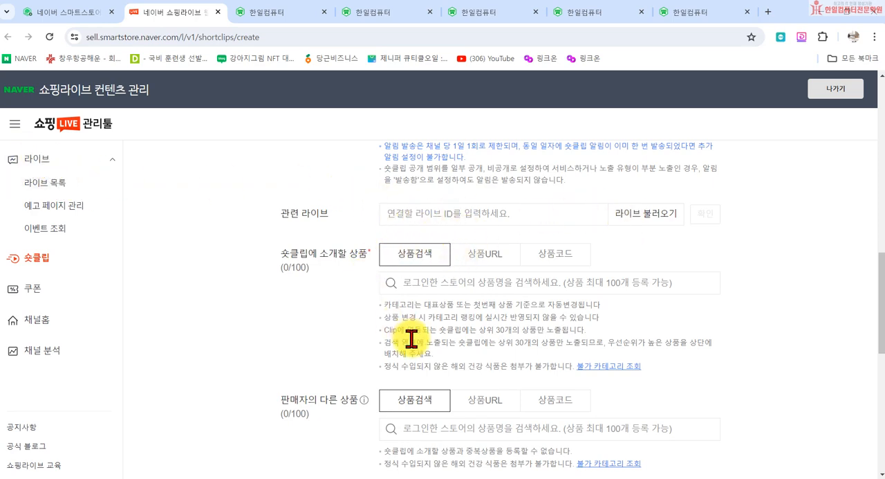
{"action": "scroll", "coordinate": [411, 339], "scroll_direction": "up", "scroll_amount": 4}
{"action": "scroll", "coordinate": [411, 311], "scroll_direction": "down", "scroll_amount": 8}
{"action": "scroll", "coordinate": [415, 316], "scroll_direction": "up", "scroll_amount": 4}
{"action": "scroll", "coordinate": [512, 183], "scroll_direction": "up", "scroll_amount": 3}
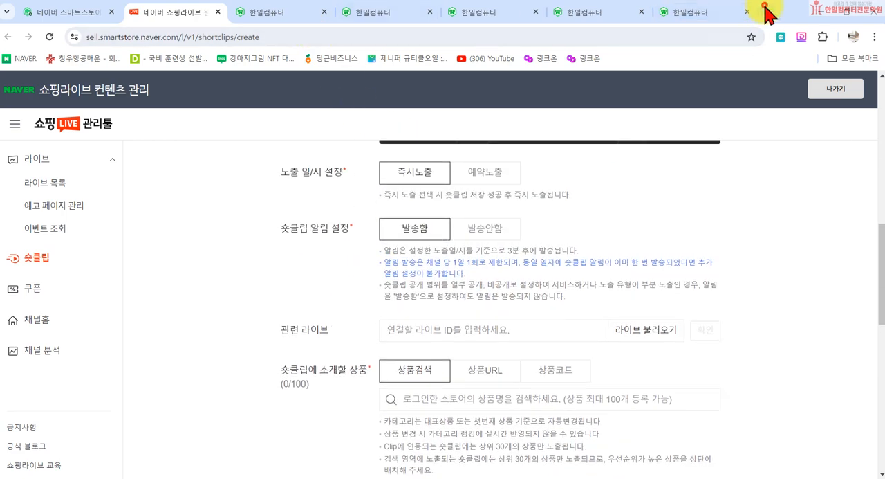
- Open the NAVER home page in a new tab and show its 쇼핑라이브 section
{"action": "left_click", "coordinate": [766, 10]}
{"action": "left_click", "coordinate": [376, 315]}
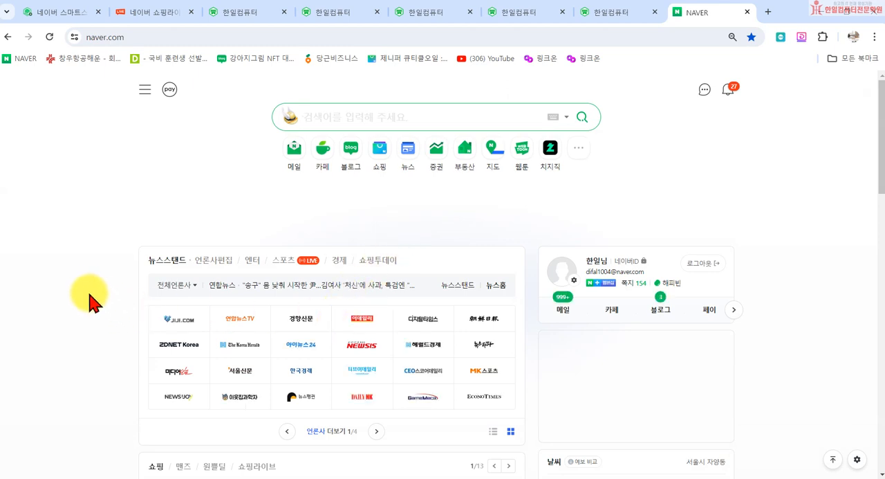
{"action": "scroll", "coordinate": [109, 301], "scroll_direction": "down", "scroll_amount": 4}
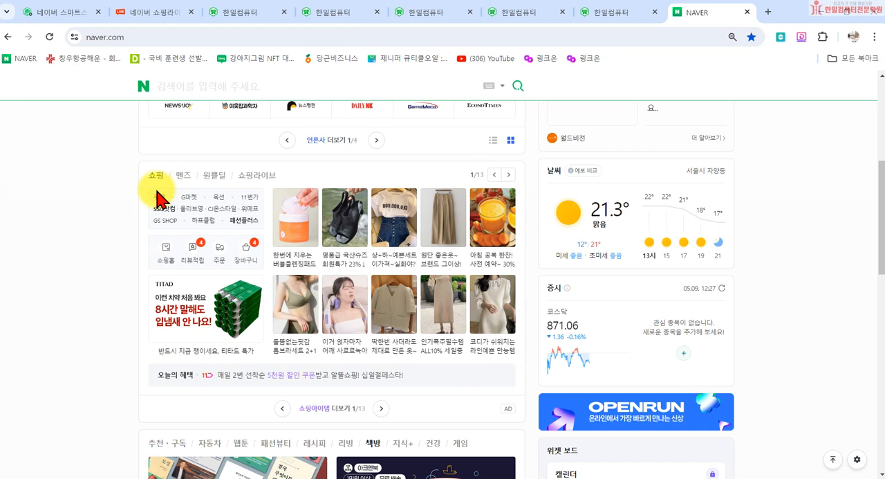
{"action": "left_click", "coordinate": [253, 177]}
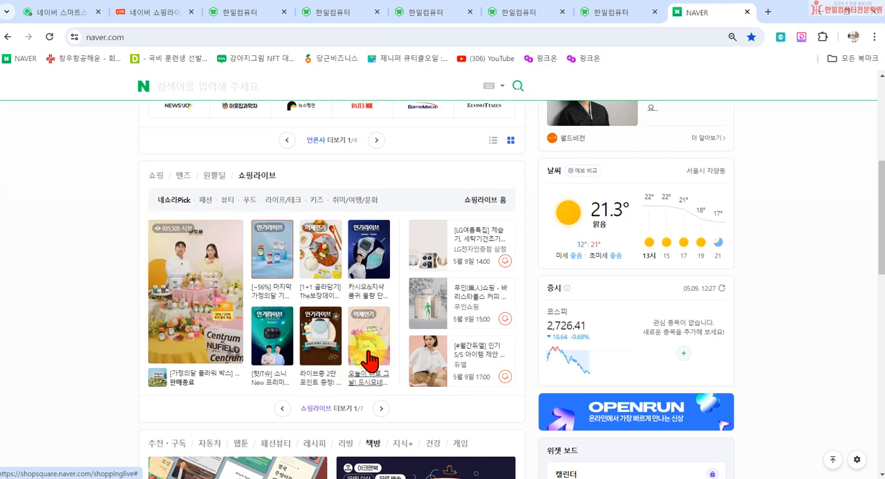
- Open the upcoming [LG여름특집] live page, look over its products, and close it
{"action": "scroll", "coordinate": [374, 346], "scroll_direction": "down", "scroll_amount": 2}
{"action": "scroll", "coordinate": [381, 294], "scroll_direction": "up", "scroll_amount": 1}
{"action": "scroll", "coordinate": [382, 295], "scroll_direction": "up", "scroll_amount": 2}
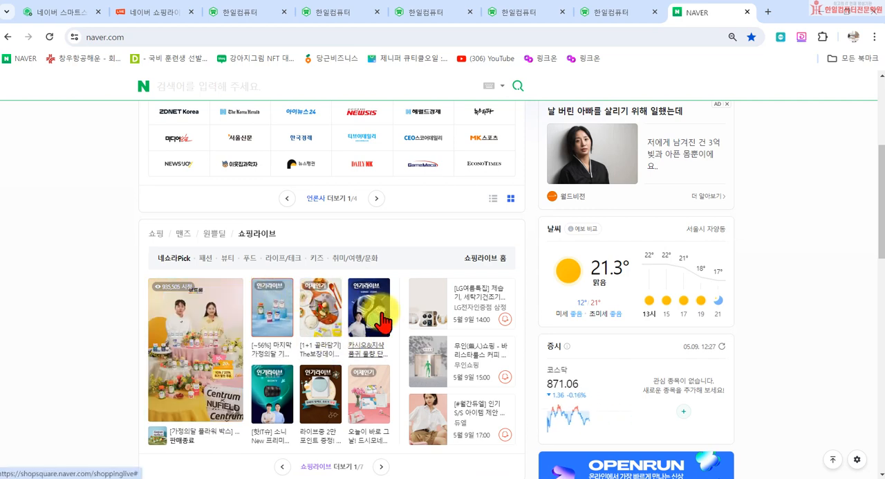
{"action": "left_click", "coordinate": [473, 315]}
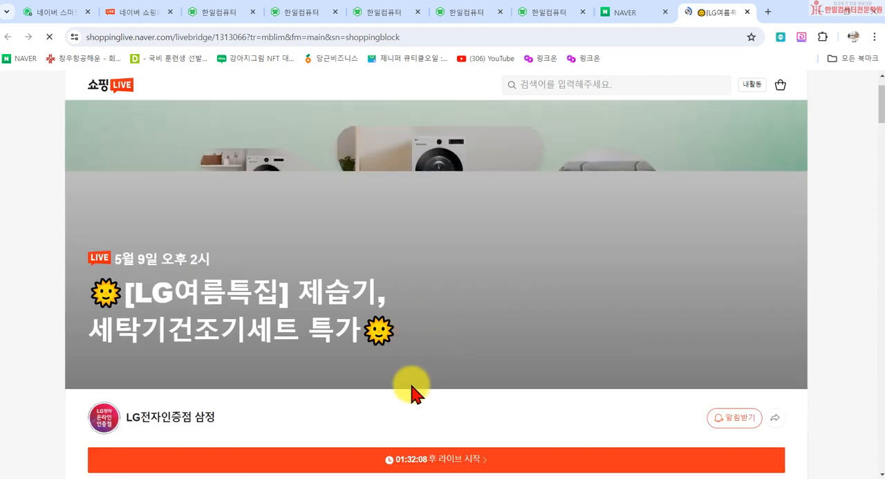
{"action": "scroll", "coordinate": [415, 387], "scroll_direction": "down", "scroll_amount": 3}
{"action": "scroll", "coordinate": [415, 387], "scroll_direction": "down", "scroll_amount": 4}
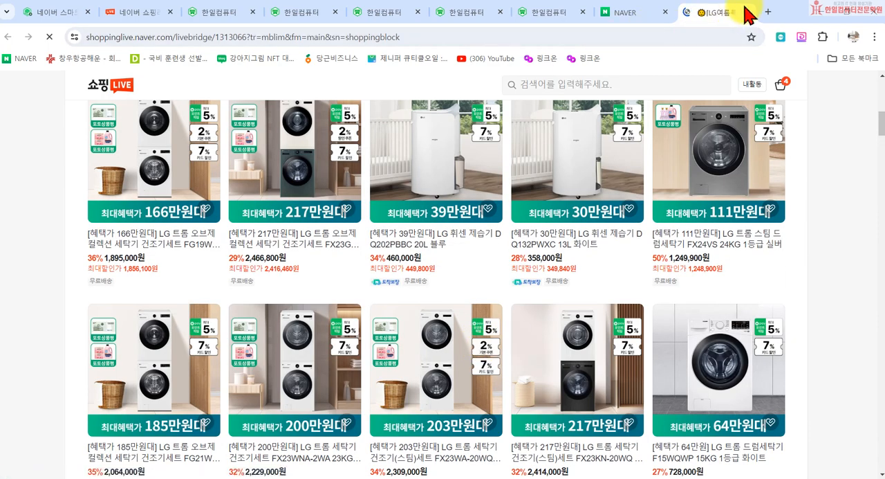
{"action": "left_click", "coordinate": [746, 12]}
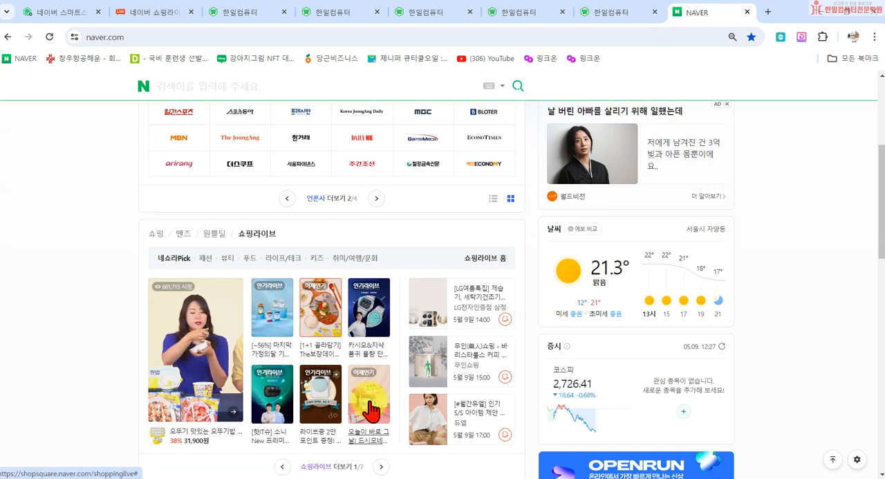
- Browse the 패션, 뷰티 and 푸드 categories of the 쇼핑라이브 section
{"action": "left_click", "coordinate": [206, 258]}
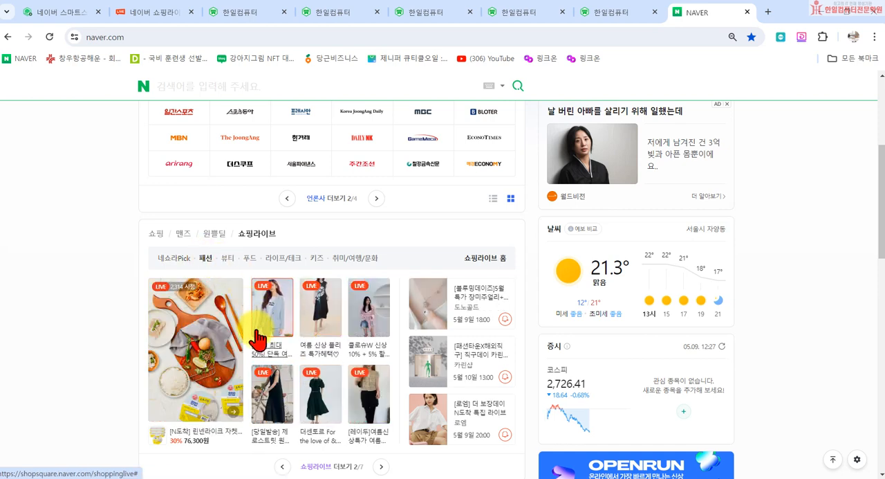
{"action": "left_click", "coordinate": [228, 257]}
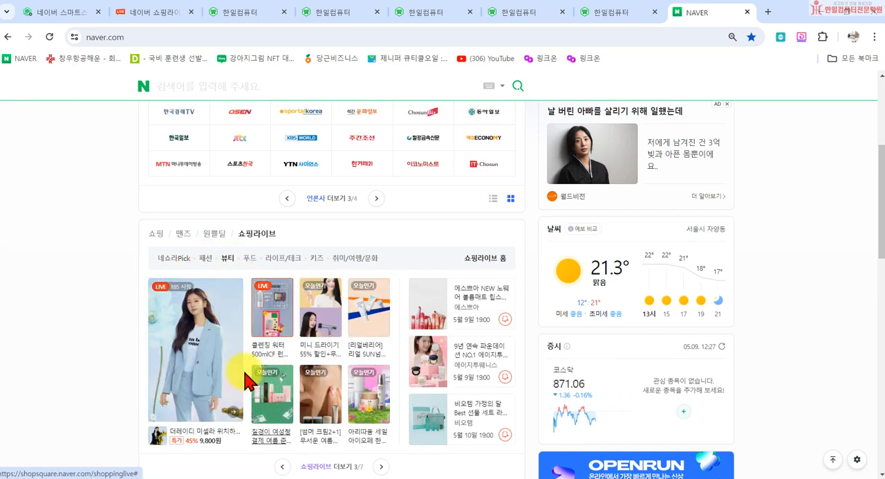
{"action": "left_click", "coordinate": [250, 260]}
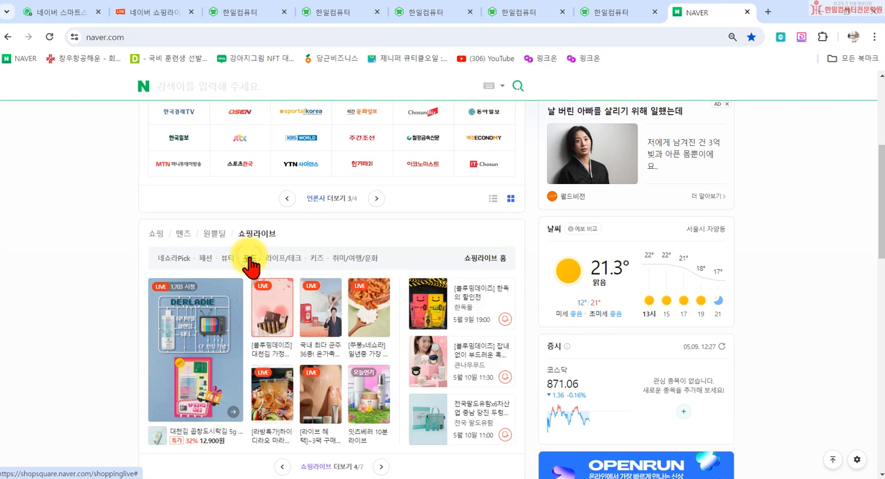
- Search NAVER for 방씨아들 and open its smart store
{"action": "scroll", "coordinate": [249, 264], "scroll_direction": "up", "scroll_amount": 3}
{"action": "left_click", "coordinate": [348, 116]}
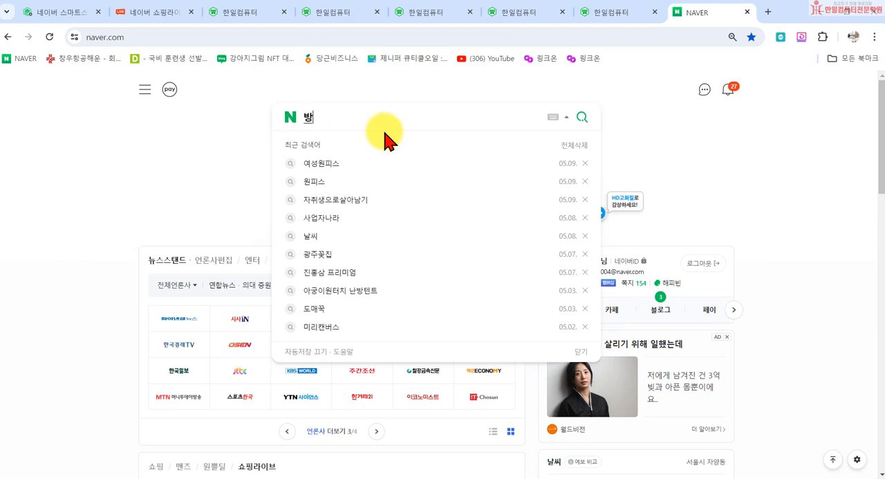
{"action": "type", "text": "방씨아들"}
{"action": "key", "text": "Return"}
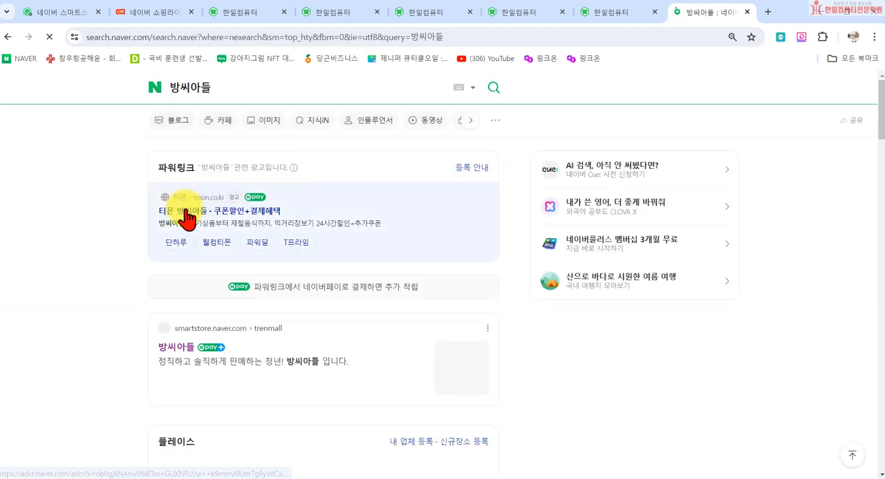
{"action": "left_click", "coordinate": [183, 347]}
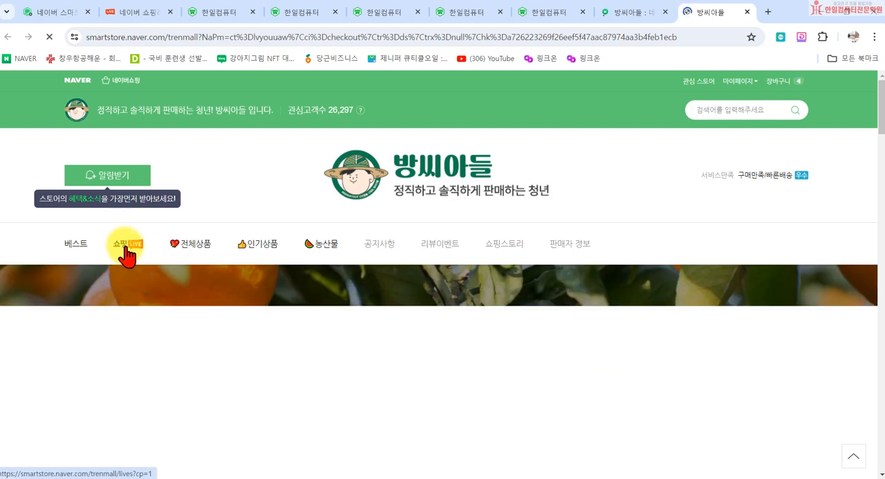
- Look over the store's 쇼핑LIVE list and open the third replay, the 태국망고 broadcast
{"action": "left_click", "coordinate": [129, 249]}
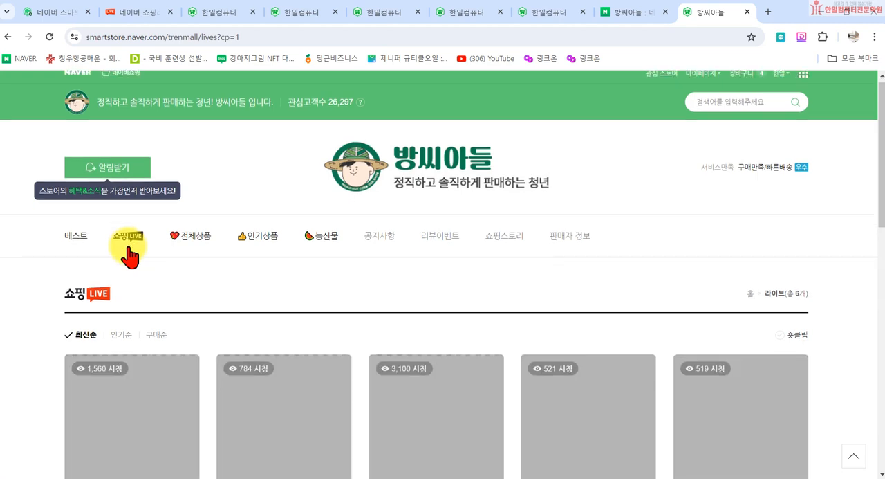
{"action": "scroll", "coordinate": [4, 376], "scroll_direction": "down", "scroll_amount": 2}
{"action": "scroll", "coordinate": [3, 377], "scroll_direction": "down", "scroll_amount": 5}
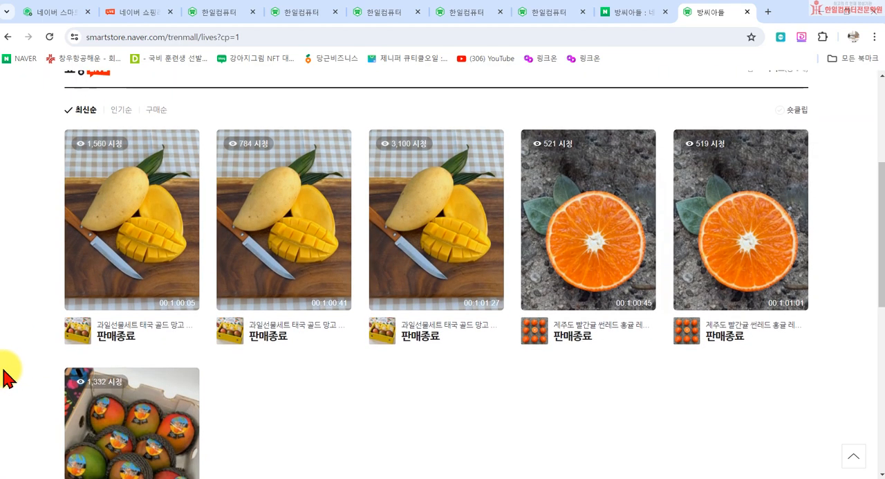
{"action": "scroll", "coordinate": [10, 370], "scroll_direction": "up", "scroll_amount": 3}
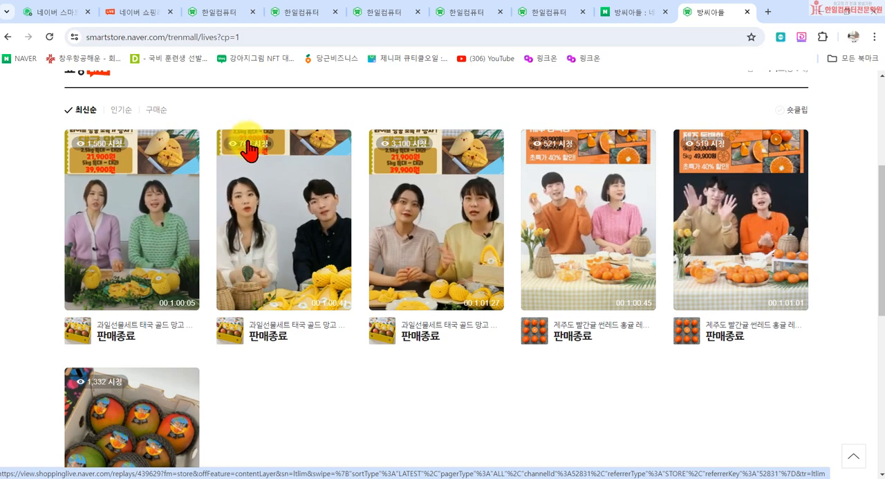
{"action": "left_click", "coordinate": [427, 242]}
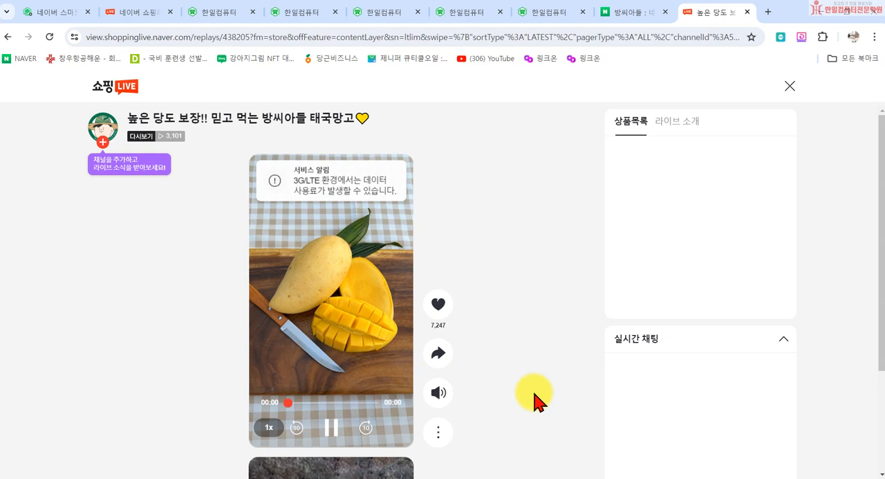
- Browse the store's other live replays, including the 제주 동백향 broadcasts, and return to the 태국망고 replay
{"action": "scroll", "coordinate": [484, 371], "scroll_direction": "down", "scroll_amount": 1}
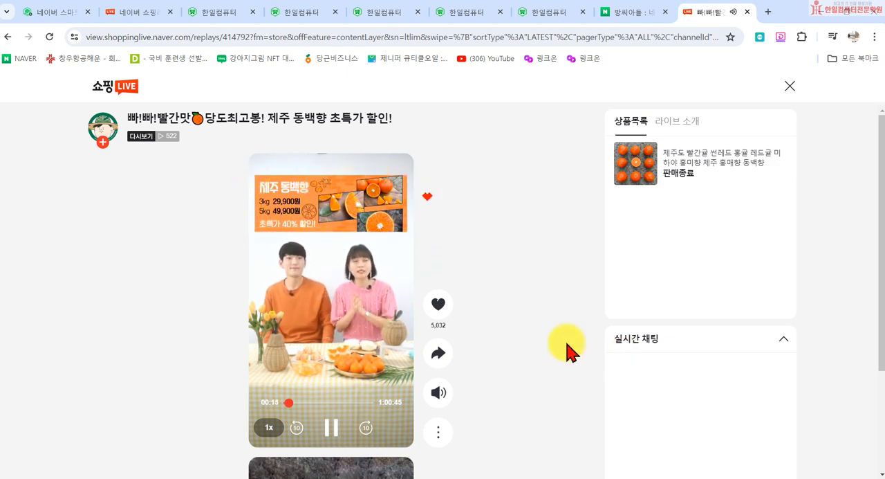
{"action": "scroll", "coordinate": [567, 351], "scroll_direction": "down", "scroll_amount": 2}
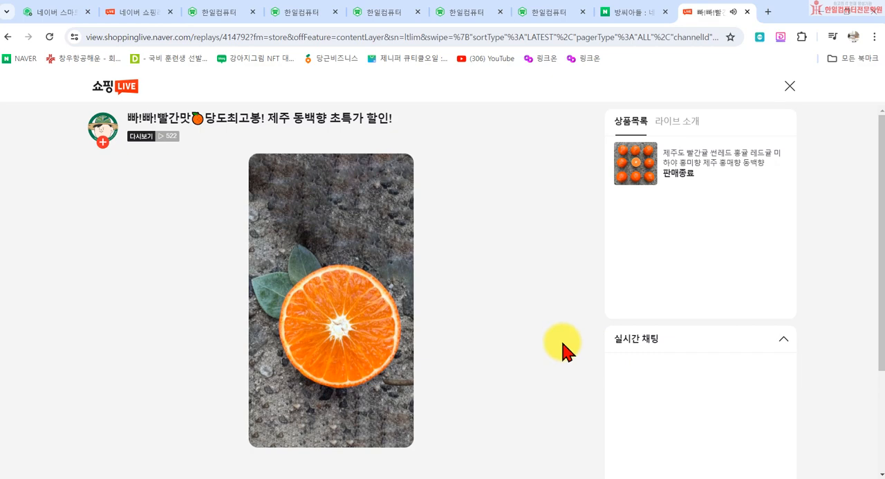
{"action": "scroll", "coordinate": [561, 343], "scroll_direction": "up", "scroll_amount": 2}
{"action": "scroll", "coordinate": [237, 369], "scroll_direction": "down", "scroll_amount": 2}
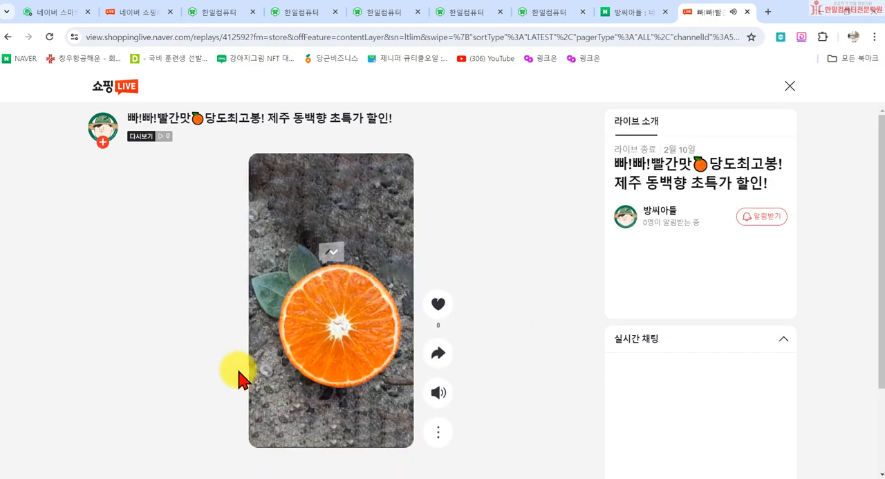
{"action": "scroll", "coordinate": [272, 376], "scroll_direction": "up", "scroll_amount": 2}
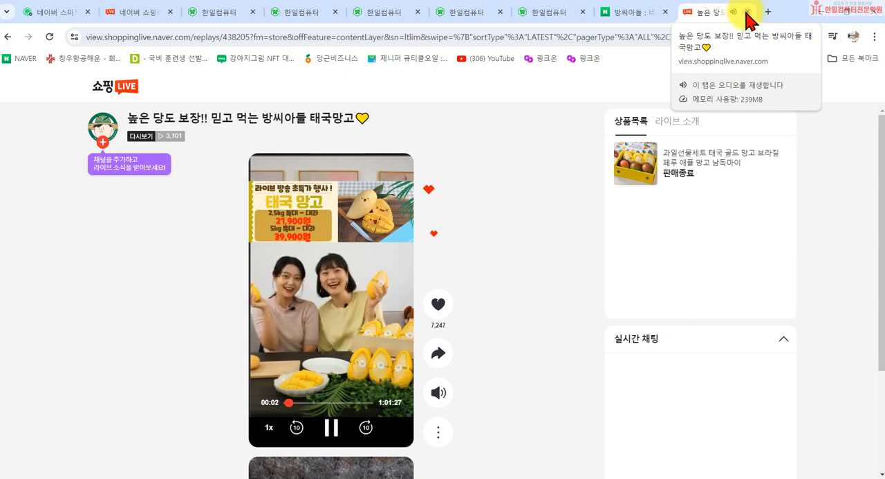
- Close the 태국망고 replay and 방씨아들 search tabs and review the product and 공개 범위 settings of the 숏클립 등록 form
{"action": "left_click", "coordinate": [747, 12]}
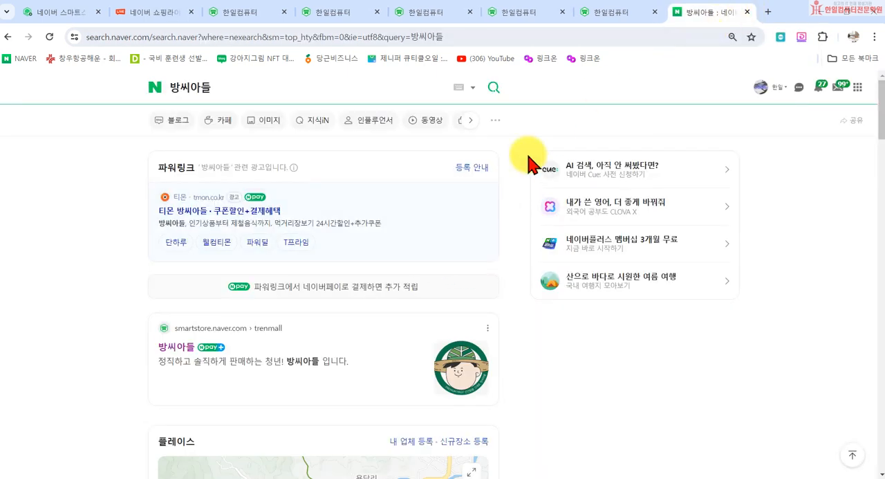
{"action": "left_click", "coordinate": [746, 12]}
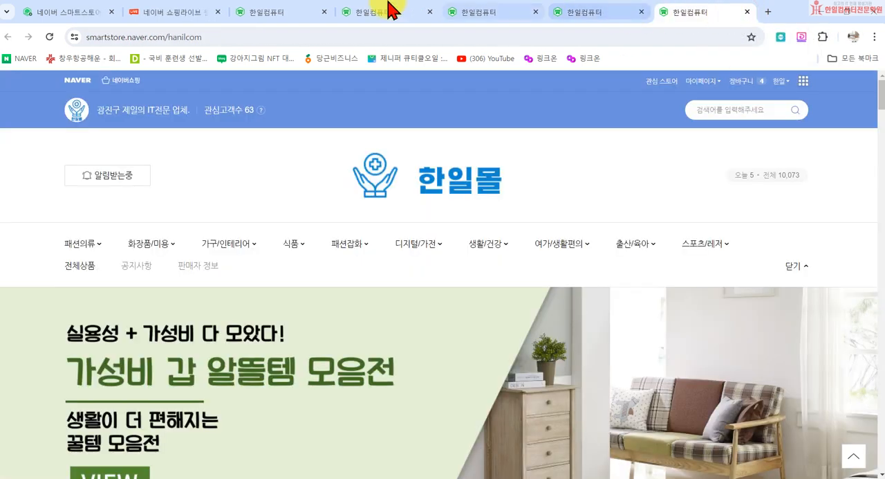
{"action": "left_click", "coordinate": [170, 14]}
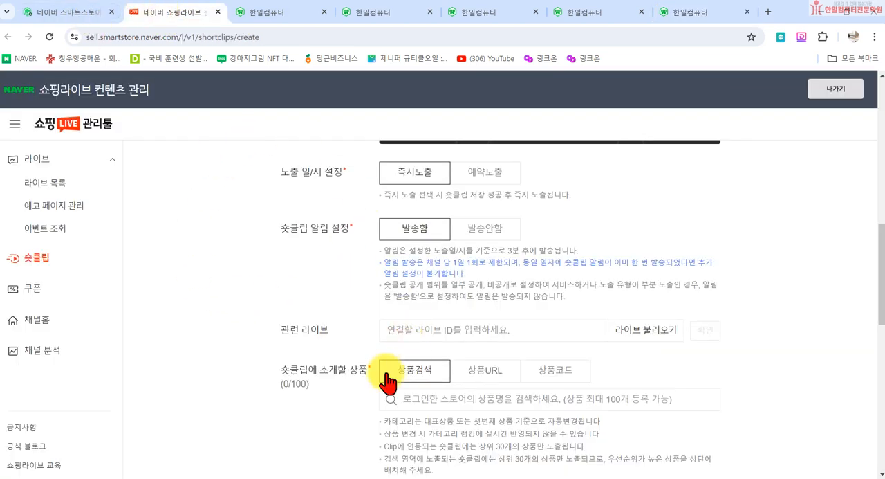
{"action": "scroll", "coordinate": [470, 401], "scroll_direction": "down", "scroll_amount": 5}
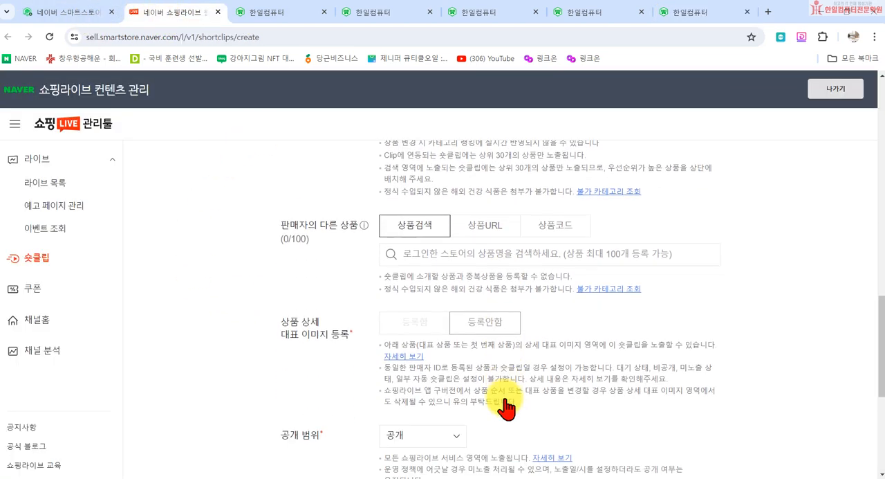
{"action": "scroll", "coordinate": [505, 398], "scroll_direction": "down", "scroll_amount": 1}
{"action": "scroll", "coordinate": [504, 394], "scroll_direction": "up", "scroll_amount": 6}
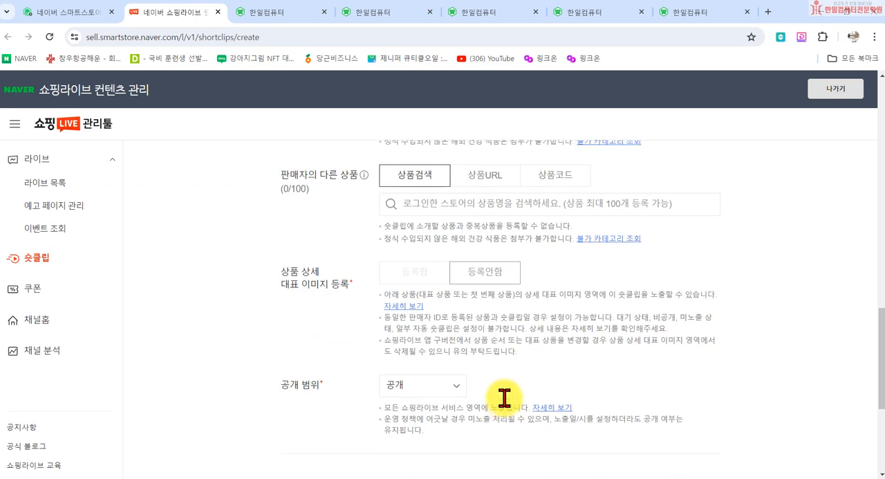
{"action": "scroll", "coordinate": [484, 383], "scroll_direction": "up", "scroll_amount": 2}
- Open another 쇼핑라이브 management page for the 한일컴퓨터 store and show its 라이브 submenu entries
{"action": "left_click", "coordinate": [52, 12]}
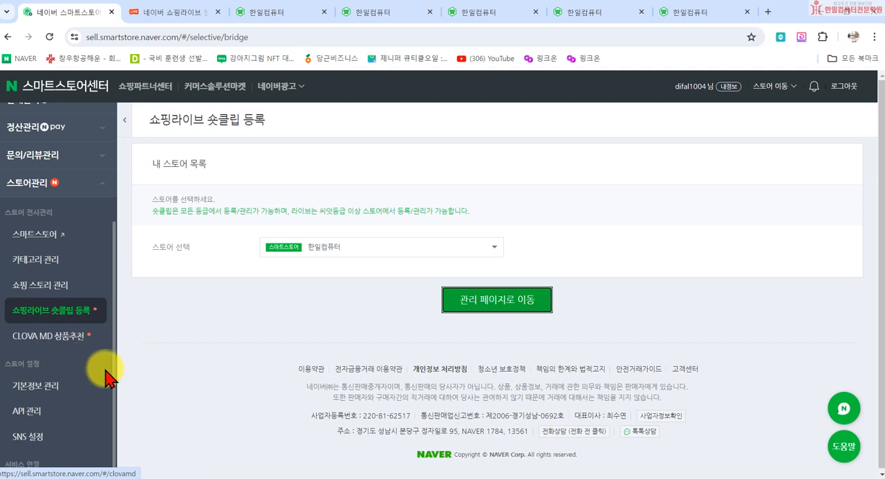
{"action": "left_click", "coordinate": [479, 304]}
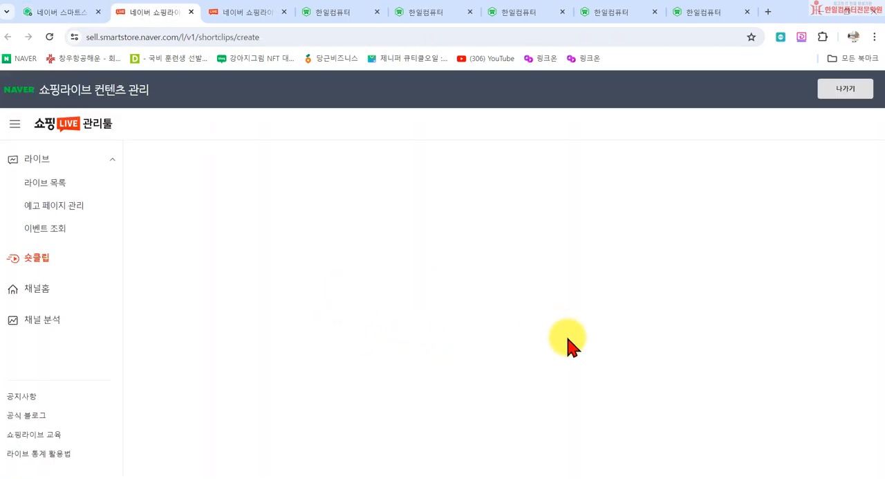
{"action": "left_click", "coordinate": [41, 160]}
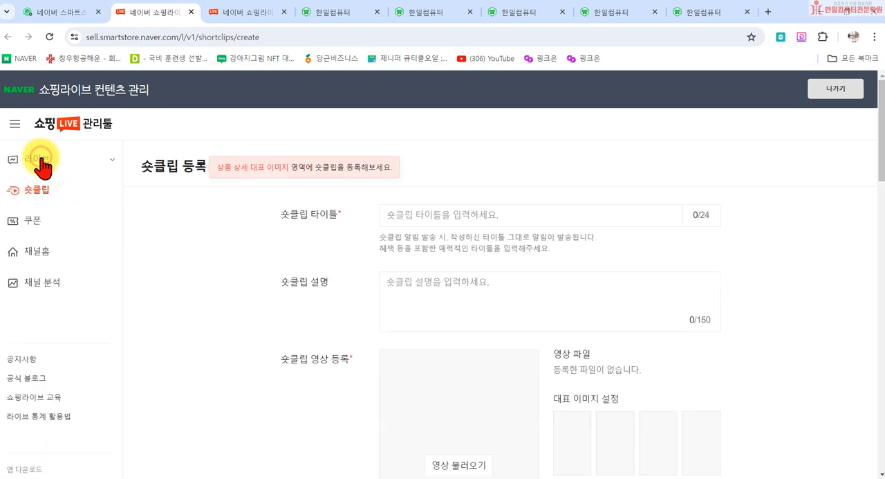
{"action": "left_click", "coordinate": [40, 161]}
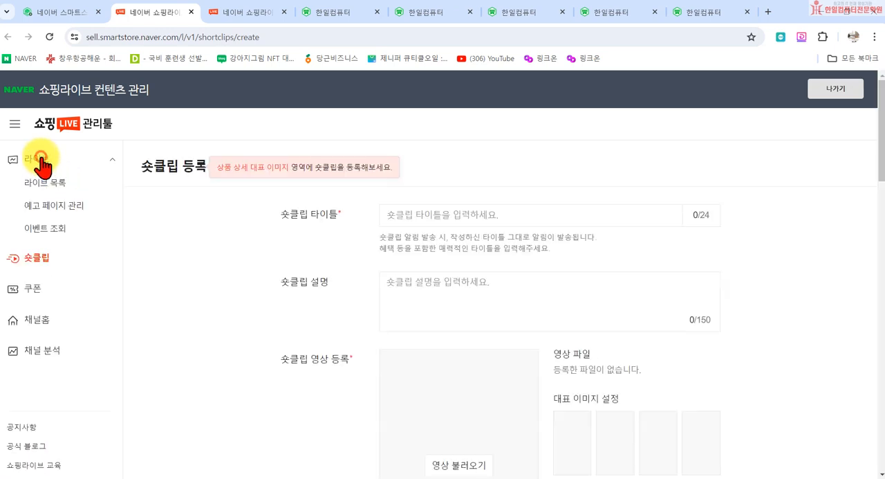
- Try to register a new 라이브 예고 페이지 and open the 이벤트 조회 page
{"action": "left_click", "coordinate": [44, 206]}
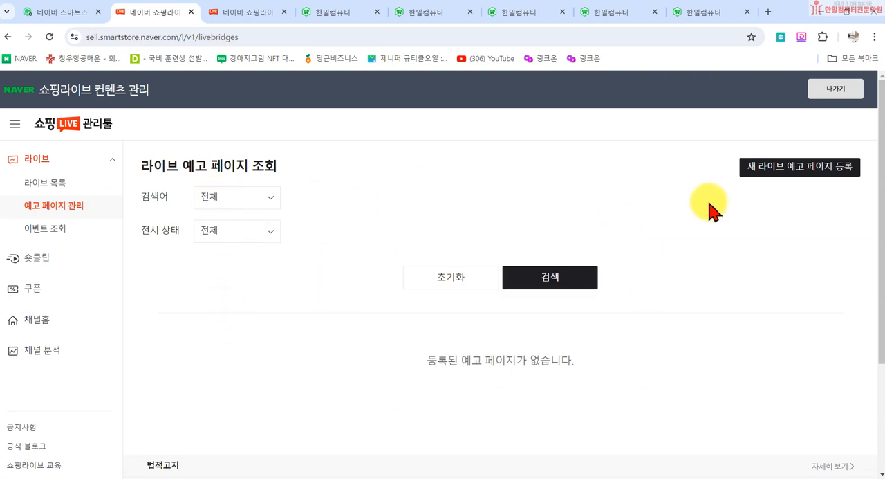
{"action": "left_click", "coordinate": [789, 176]}
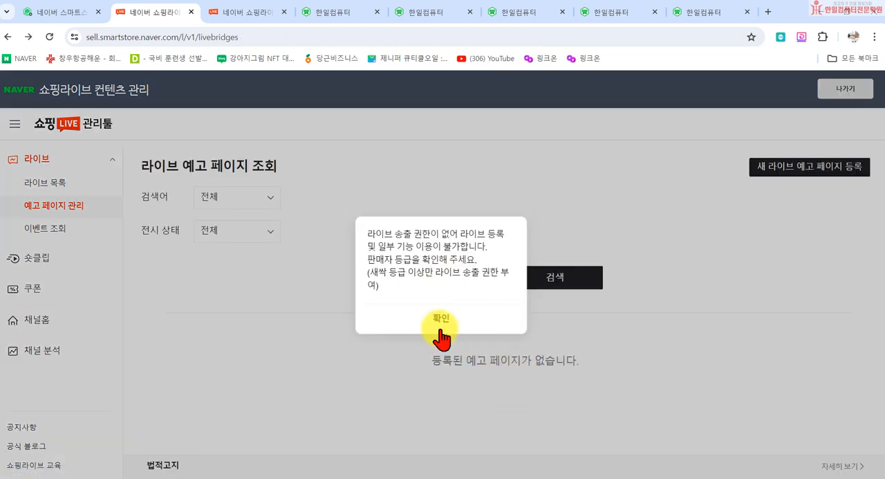
{"action": "left_click", "coordinate": [439, 320]}
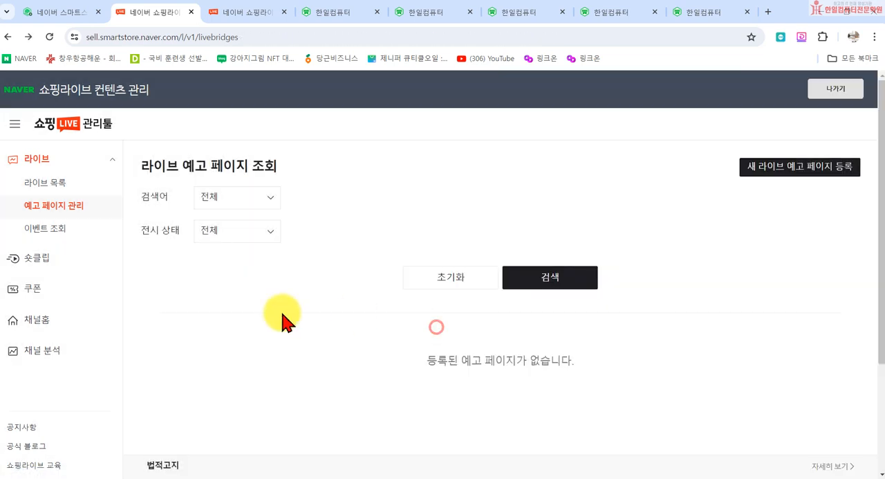
{"action": "left_click", "coordinate": [44, 231]}
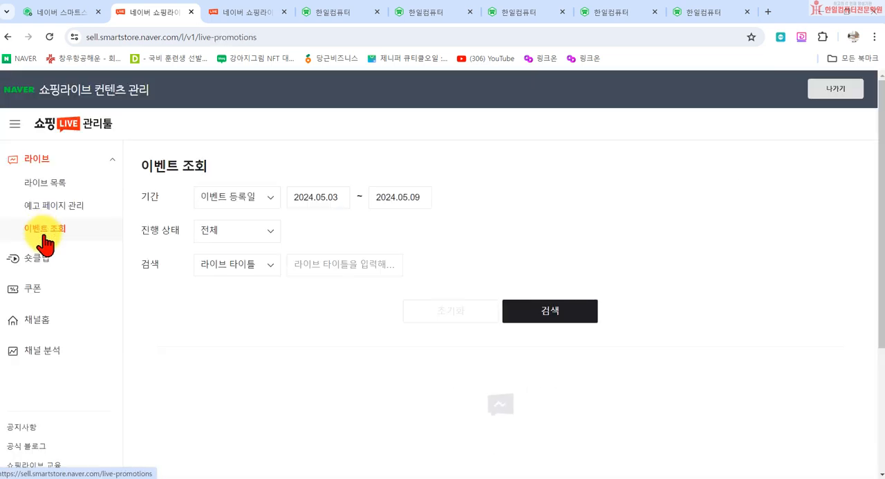
- Start a new 숏클립 등록 form from the 숏클립 list and check the 라이브 불러오기 window for related lives
{"action": "left_click", "coordinate": [38, 257]}
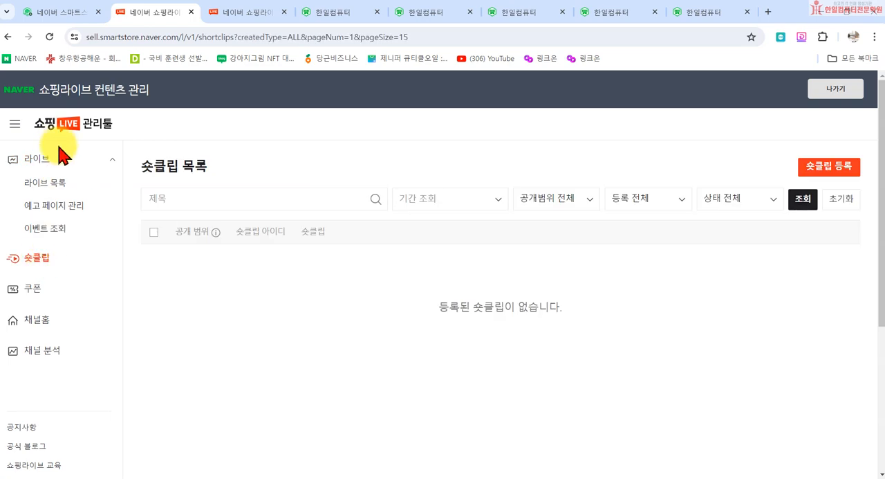
{"action": "left_click", "coordinate": [844, 170]}
{"action": "scroll", "coordinate": [652, 316], "scroll_direction": "down", "scroll_amount": 7}
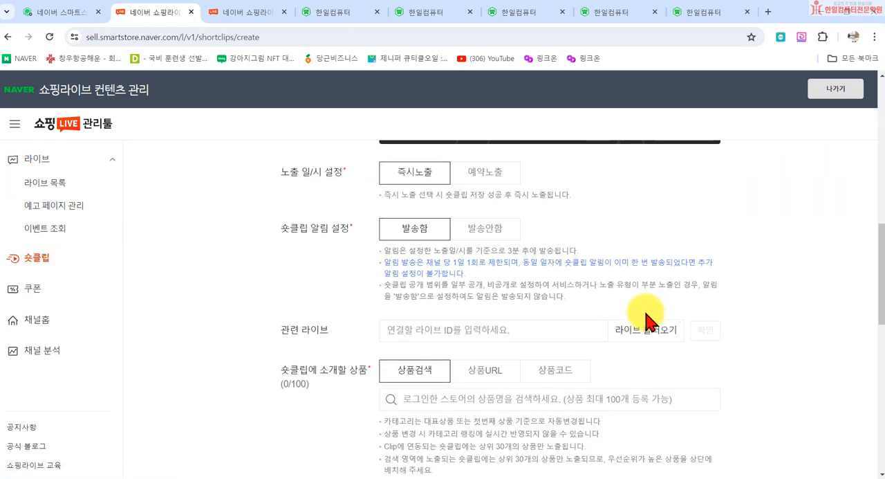
{"action": "left_click", "coordinate": [623, 328]}
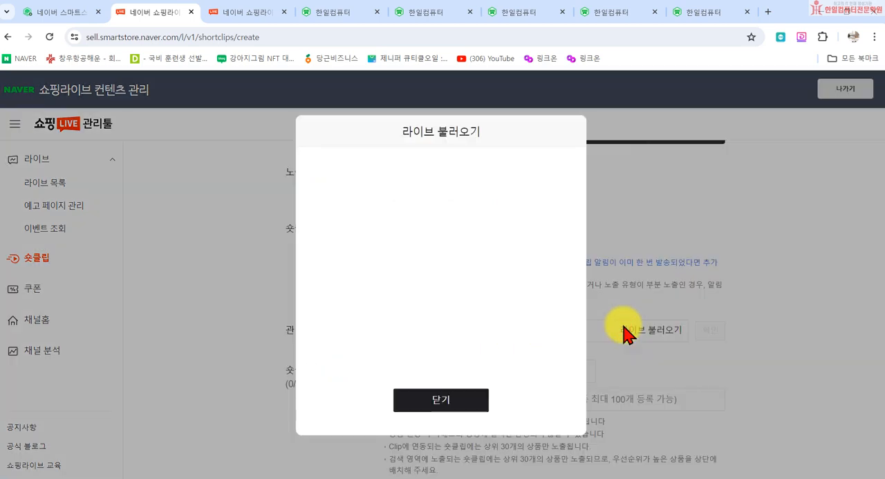
{"action": "left_click", "coordinate": [448, 402]}
- Look over the 숏클립 form's product settings and close this extra management page
{"action": "scroll", "coordinate": [356, 314], "scroll_direction": "down", "scroll_amount": 3}
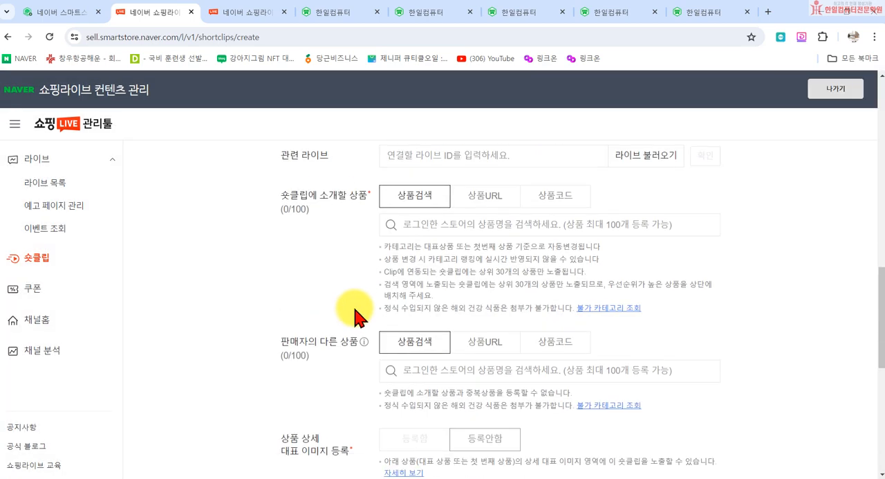
{"action": "scroll", "coordinate": [355, 316], "scroll_direction": "down", "scroll_amount": 7}
{"action": "scroll", "coordinate": [307, 325], "scroll_direction": "up", "scroll_amount": 5}
{"action": "scroll", "coordinate": [221, 228], "scroll_direction": "up", "scroll_amount": 5}
{"action": "left_click", "coordinate": [190, 12]}
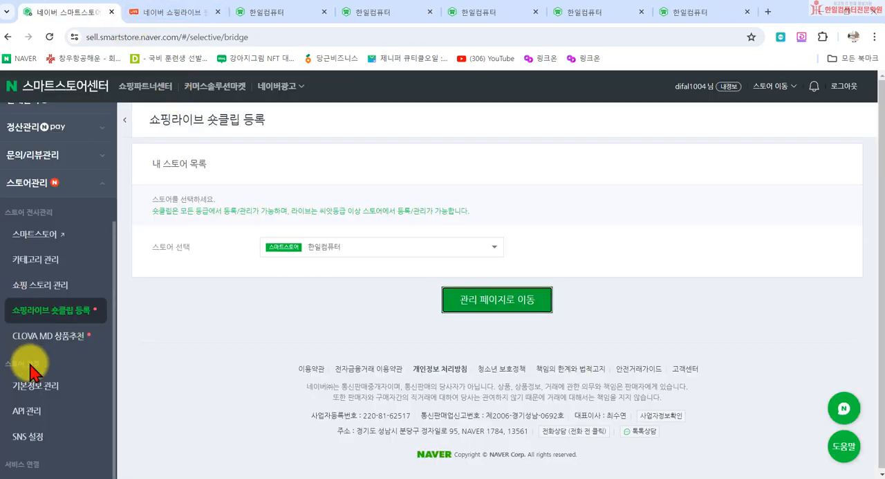
- Look over the store information in 기본정보 관리 and open the API 관리 page
{"action": "scroll", "coordinate": [42, 381], "scroll_direction": "down", "scroll_amount": 2}
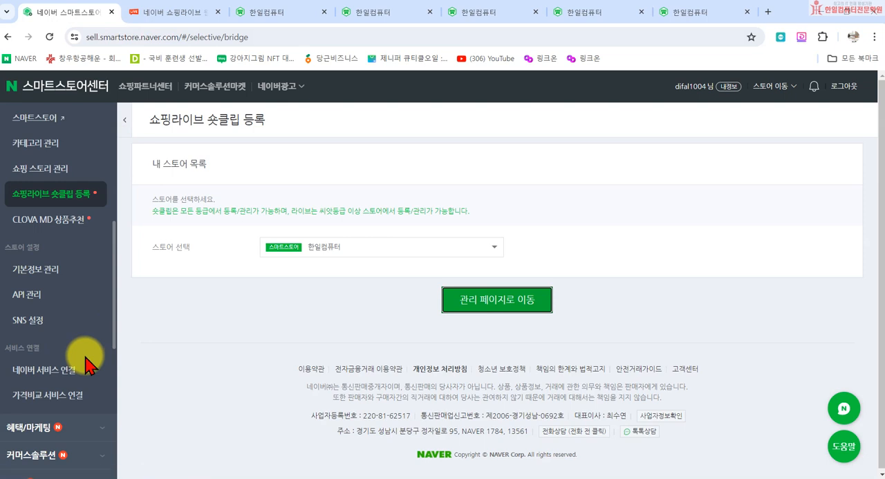
{"action": "left_click", "coordinate": [28, 269]}
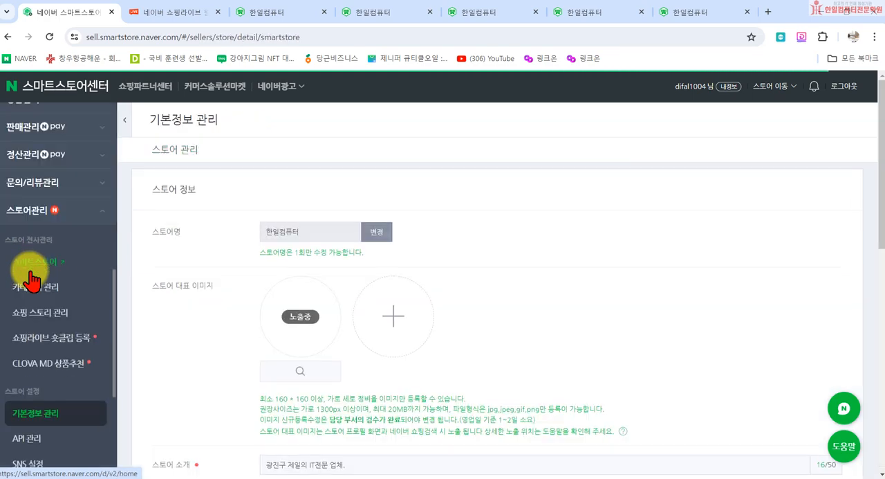
{"action": "scroll", "coordinate": [376, 293], "scroll_direction": "down", "scroll_amount": 8}
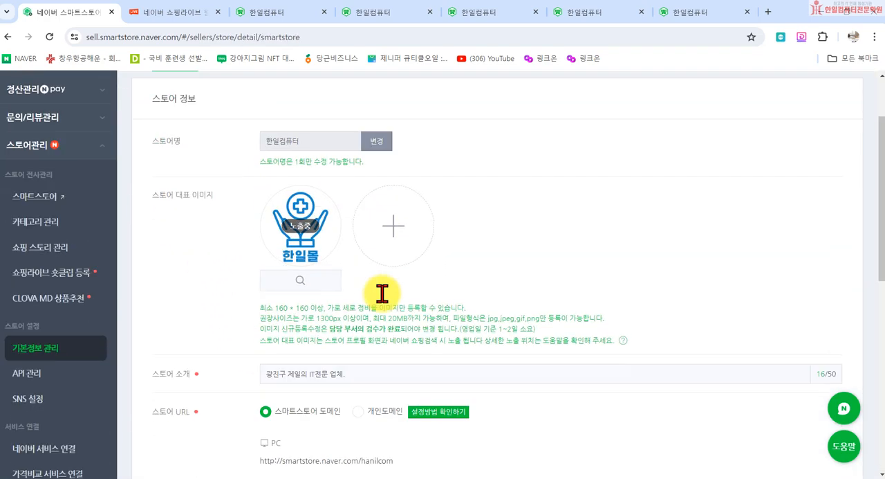
{"action": "scroll", "coordinate": [399, 340], "scroll_direction": "up", "scroll_amount": 5}
{"action": "scroll", "coordinate": [394, 339], "scroll_direction": "up", "scroll_amount": 3}
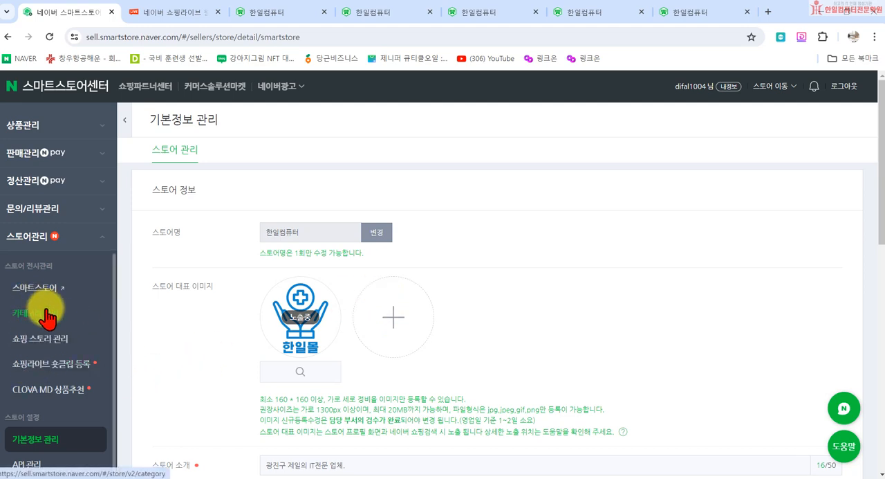
{"action": "scroll", "coordinate": [28, 339], "scroll_direction": "down", "scroll_amount": 3}
{"action": "left_click", "coordinate": [26, 231]}
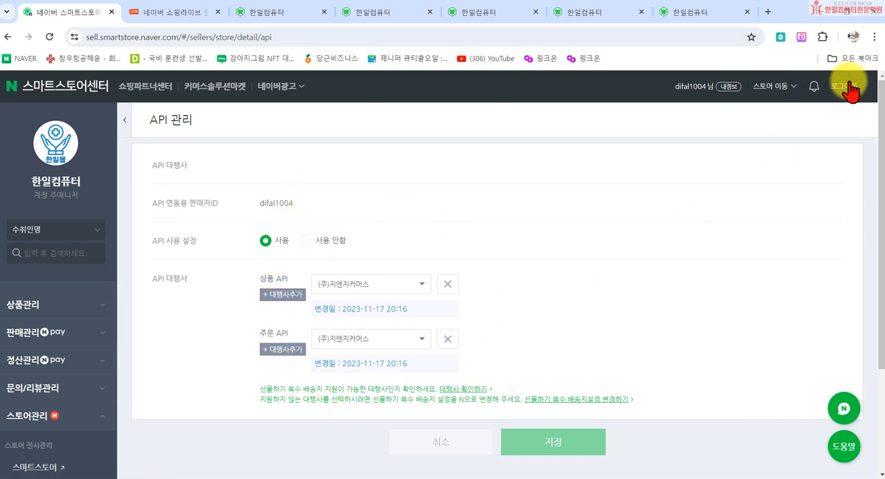
- Search Google for 샵플링 in a new browser tab
{"action": "left_click", "coordinate": [768, 11]}
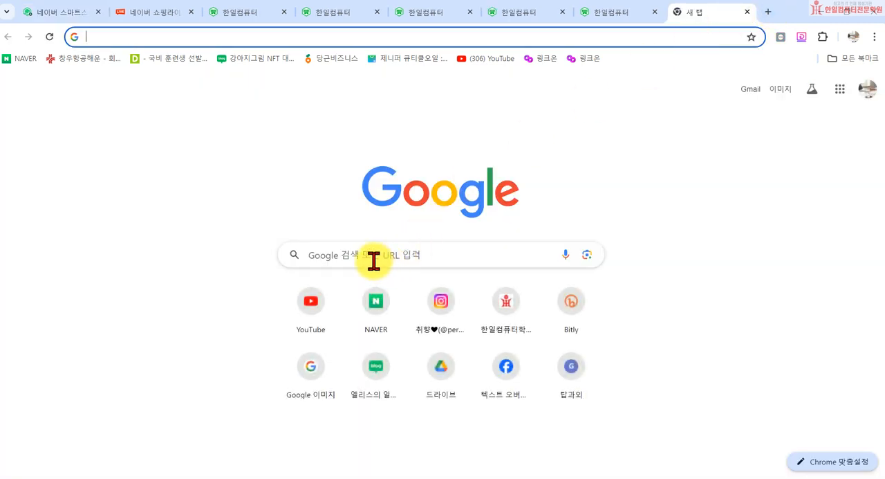
{"action": "left_click", "coordinate": [377, 254]}
{"action": "type", "text": "ㅇ"}
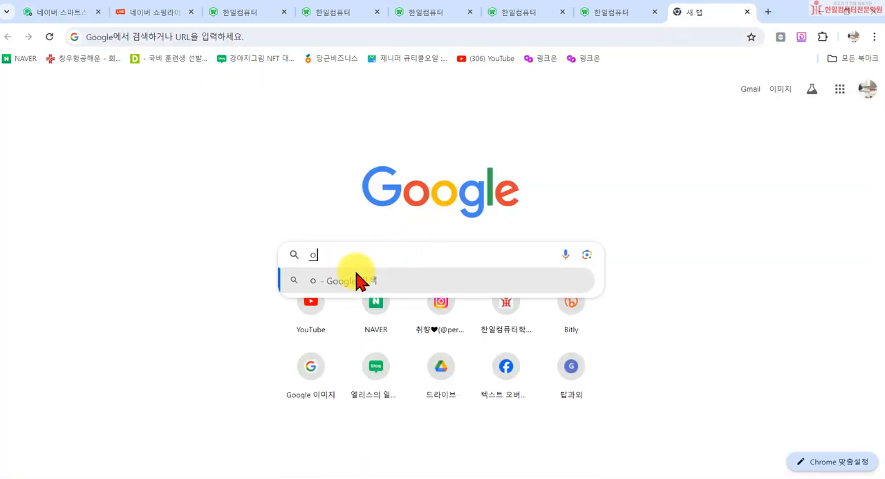
{"action": "key", "text": "BackSpace"}
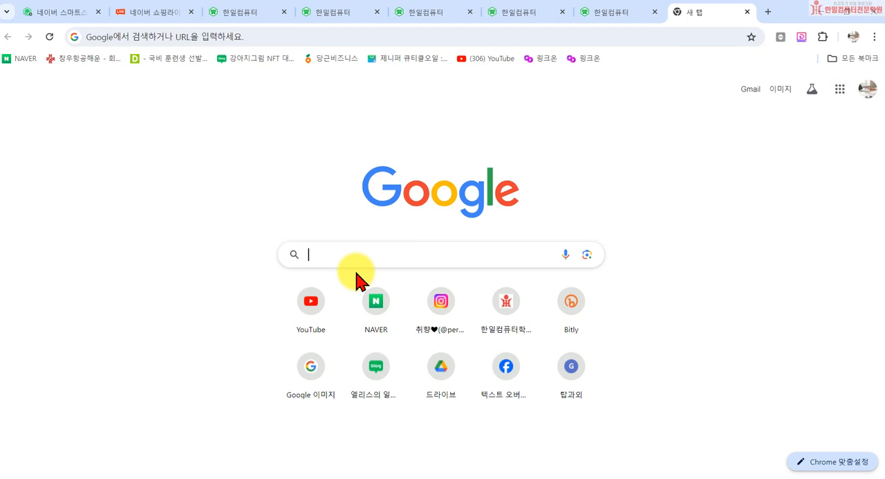
{"action": "type", "text": "ㅇ"}
{"action": "key", "text": "BackSpace"}
{"action": "type", "text": "ㅅㅑ"}
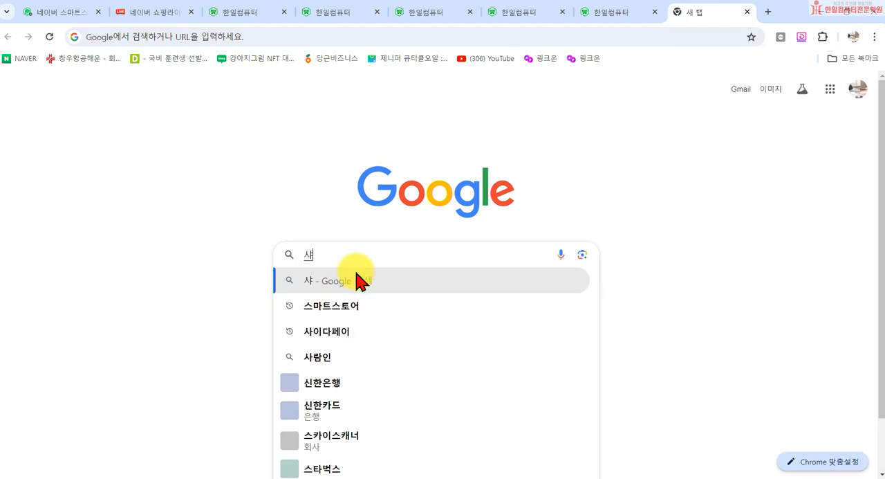
{"action": "type", "text": "ㅍ플링"}
{"action": "key", "text": "Return"}
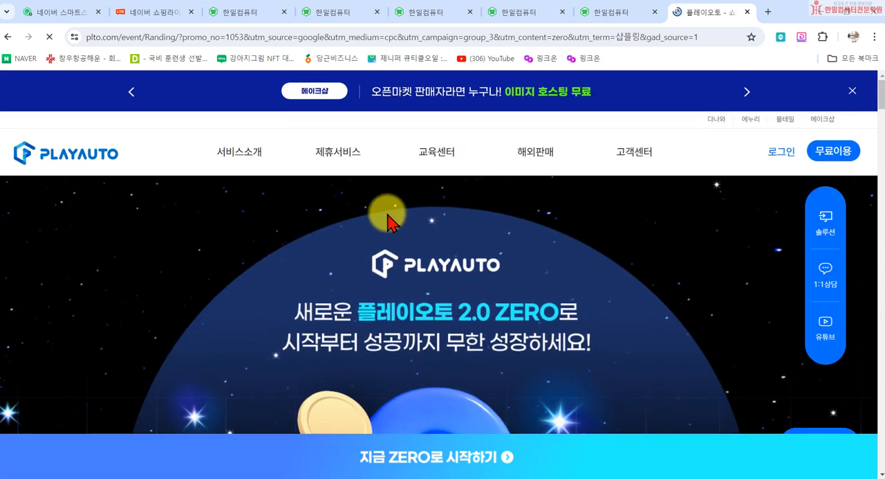
- Look over the 플레이오토 2.0 ZERO page down to its linked shopping malls
{"action": "mouse_move", "coordinate": [281, 163]}
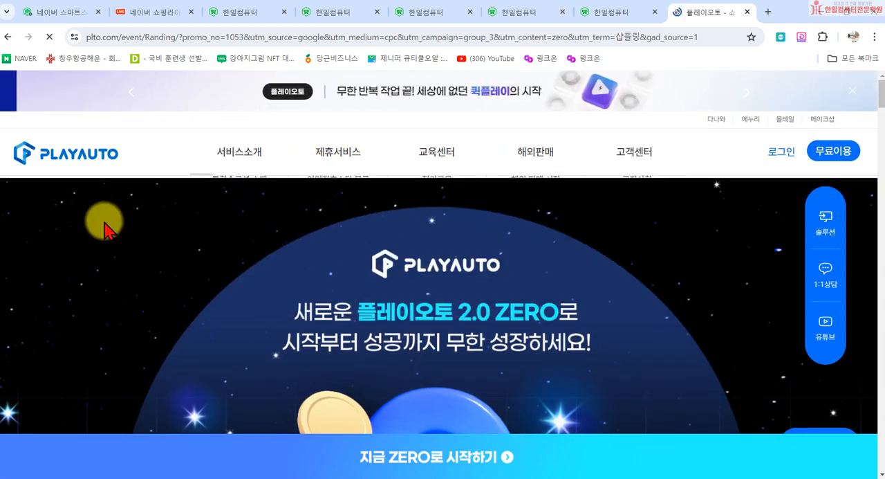
{"action": "scroll", "coordinate": [331, 238], "scroll_direction": "down", "scroll_amount": 5}
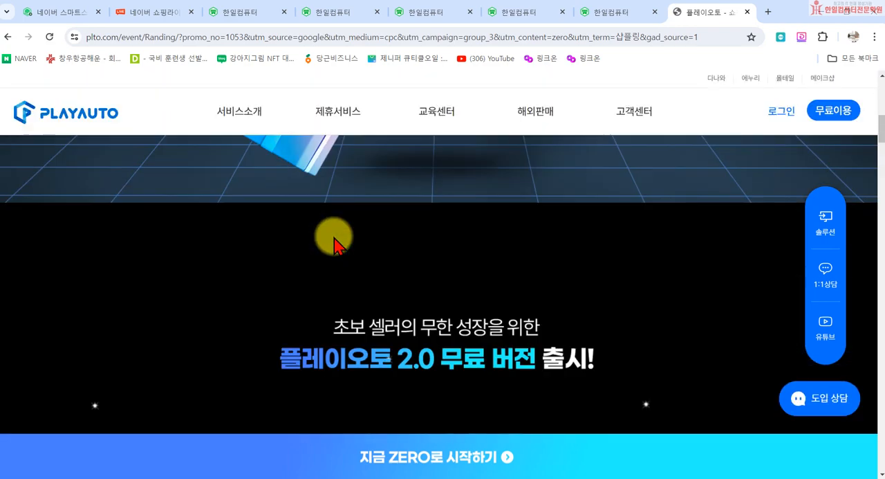
{"action": "scroll", "coordinate": [343, 247], "scroll_direction": "down", "scroll_amount": 10}
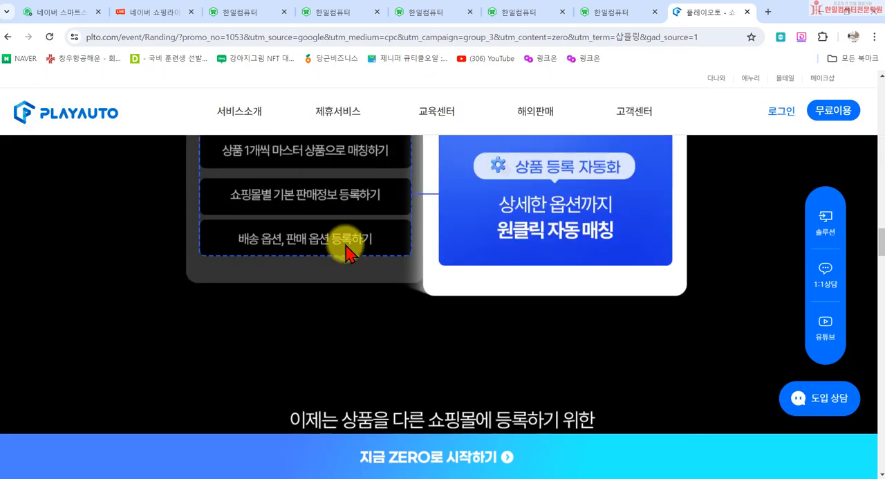
{"action": "scroll", "coordinate": [358, 252], "scroll_direction": "down", "scroll_amount": 3}
{"action": "scroll", "coordinate": [484, 228], "scroll_direction": "up", "scroll_amount": 5}
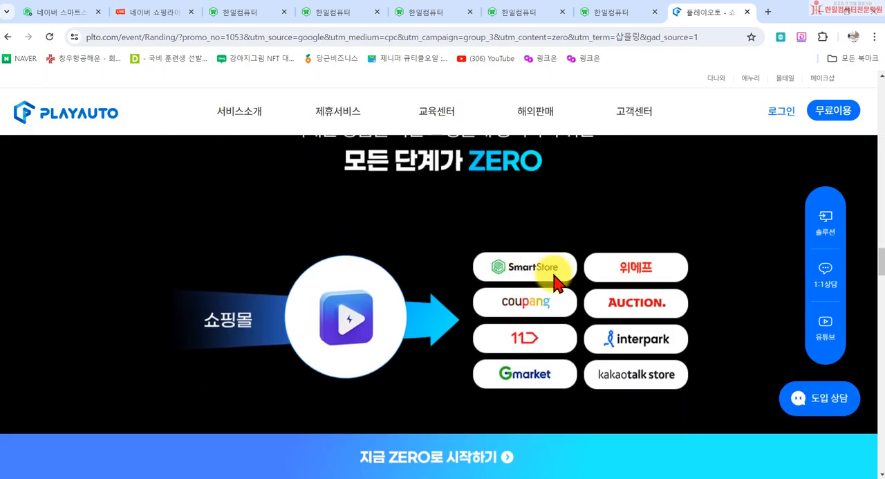
- Return to the 스마트스토어센터 API 관리 page and look over its API 사용 설정 and API 대행사 entries
{"action": "left_click", "coordinate": [59, 11]}
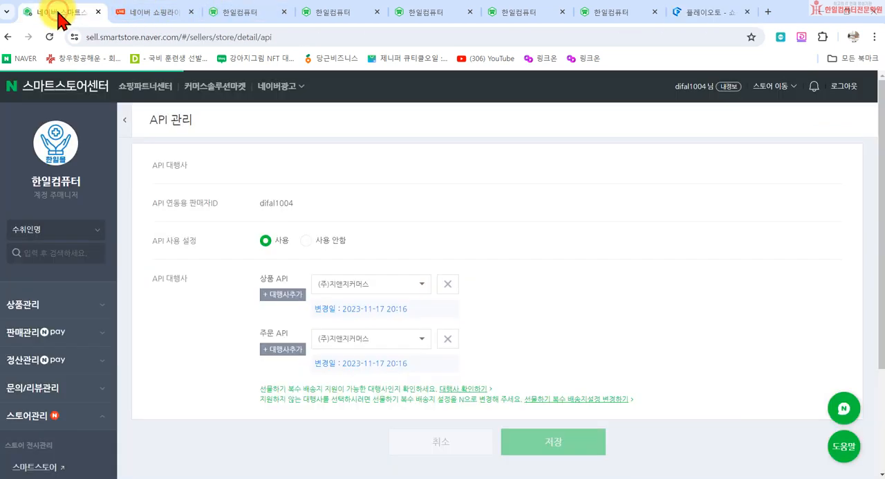
{"action": "scroll", "coordinate": [83, 415], "scroll_direction": "down", "scroll_amount": 2}
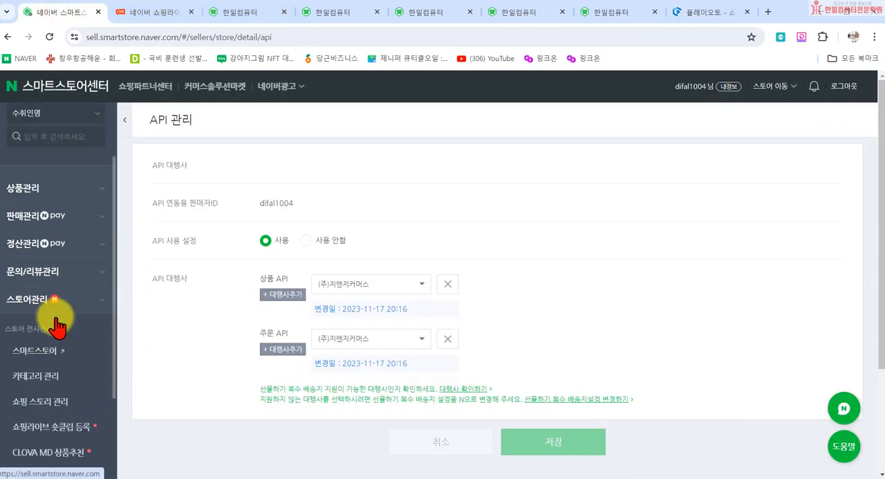
{"action": "scroll", "coordinate": [69, 346], "scroll_direction": "down", "scroll_amount": 3}
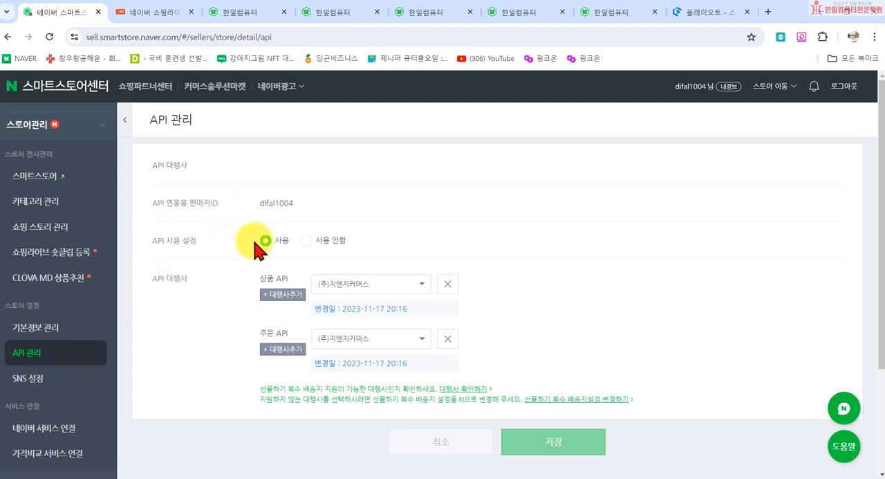
- Set the 상품 API agency to 샵플링 on the API 관리 page
{"action": "left_click_drag", "start_coordinate": [260, 203], "coordinate": [308, 203]}
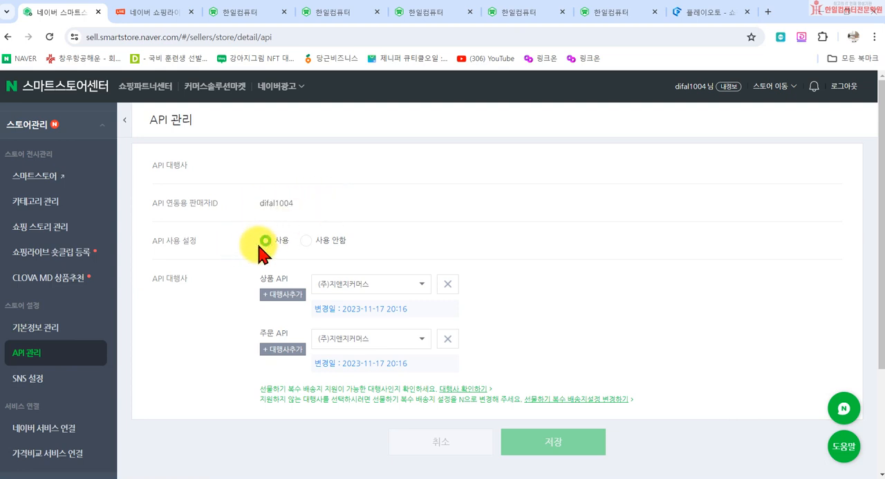
{"action": "left_click", "coordinate": [418, 287]}
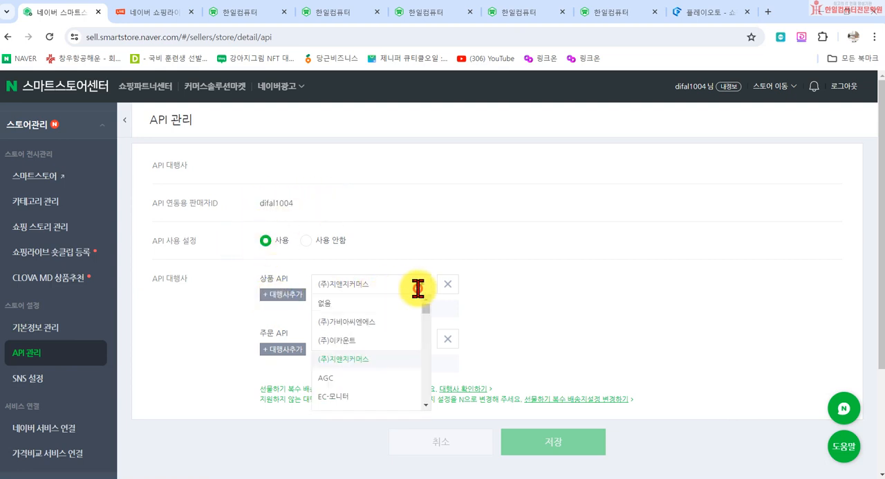
{"action": "scroll", "coordinate": [374, 329], "scroll_direction": "down", "scroll_amount": 1}
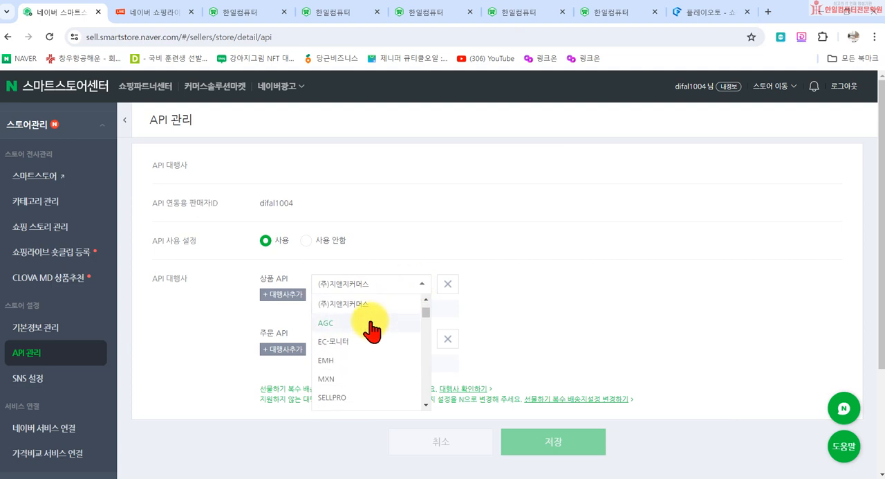
{"action": "scroll", "coordinate": [373, 332], "scroll_direction": "up", "scroll_amount": 1}
{"action": "scroll", "coordinate": [377, 337], "scroll_direction": "down", "scroll_amount": 3}
{"action": "scroll", "coordinate": [381, 365], "scroll_direction": "down", "scroll_amount": 5}
{"action": "scroll", "coordinate": [380, 358], "scroll_direction": "down", "scroll_amount": 2}
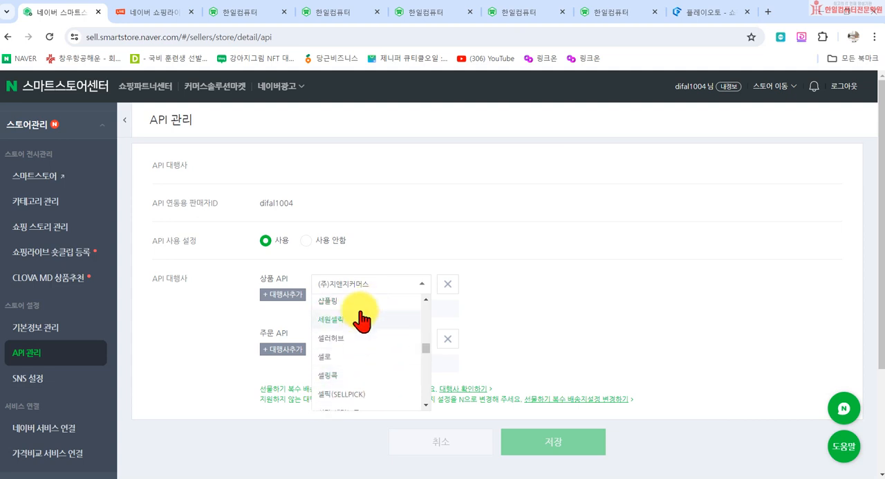
{"action": "left_click", "coordinate": [356, 302]}
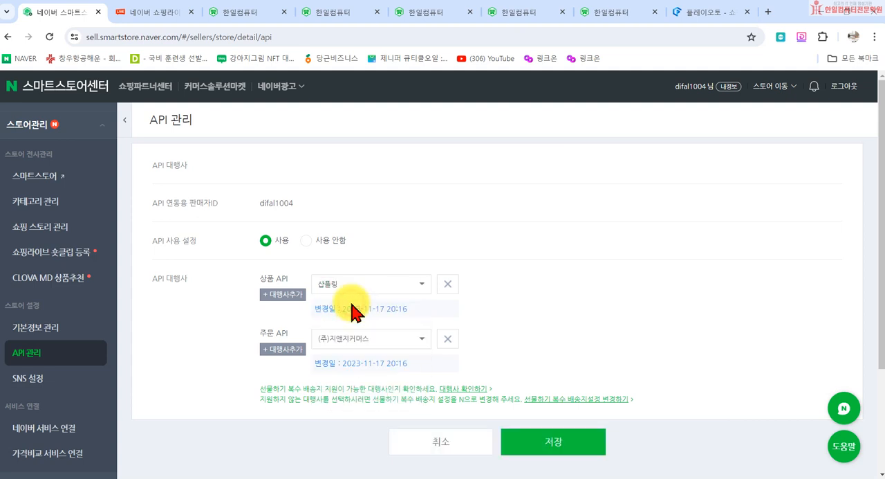
- Set the 주문 API agency to 샵플링
{"action": "left_click", "coordinate": [374, 339]}
{"action": "scroll", "coordinate": [361, 374], "scroll_direction": "down", "scroll_amount": 5}
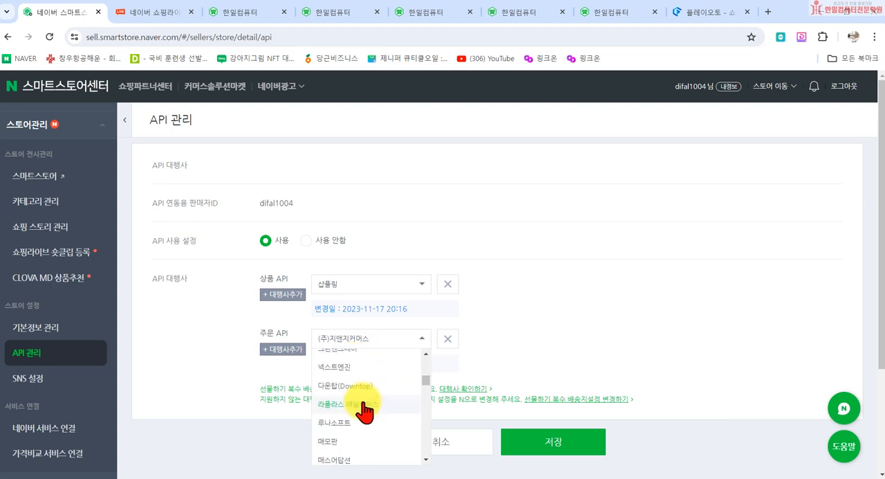
{"action": "scroll", "coordinate": [363, 391], "scroll_direction": "down", "scroll_amount": 10}
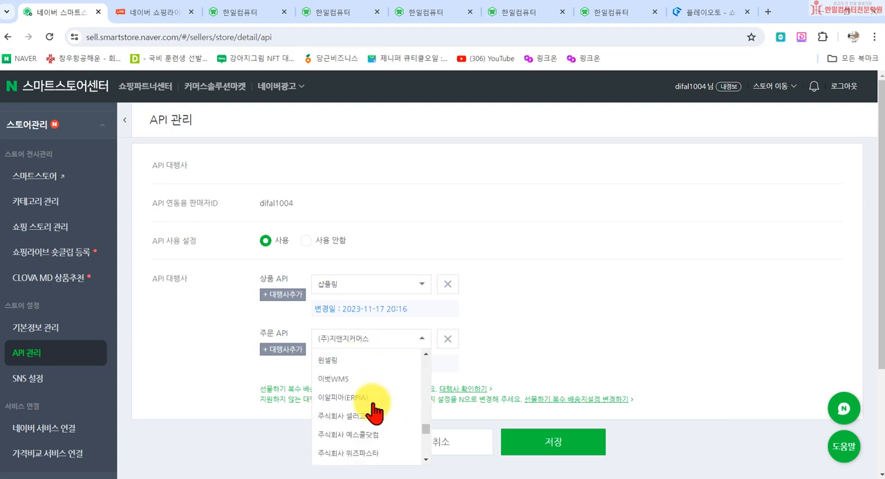
{"action": "scroll", "coordinate": [372, 413], "scroll_direction": "up", "scroll_amount": 10}
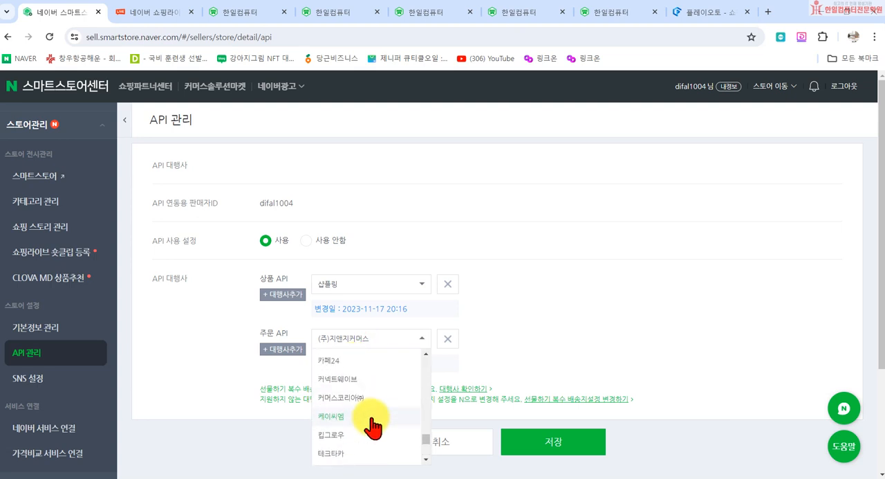
{"action": "scroll", "coordinate": [358, 425], "scroll_direction": "down", "scroll_amount": 2}
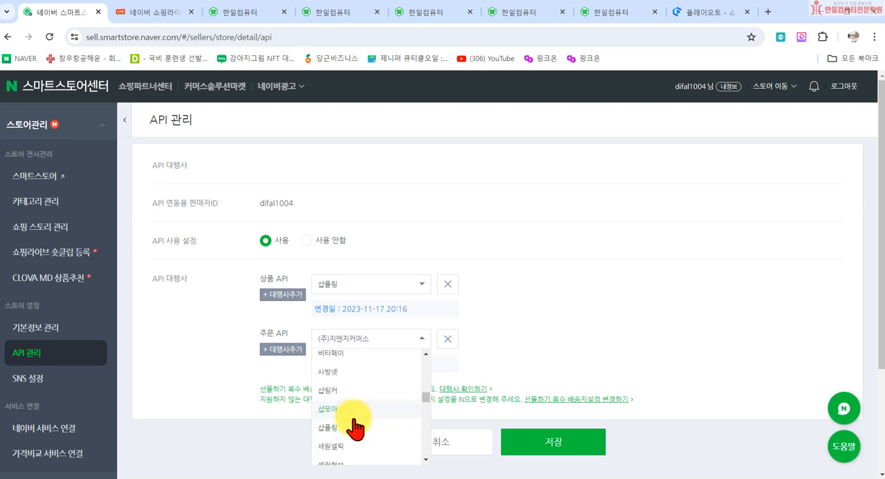
{"action": "left_click", "coordinate": [363, 430]}
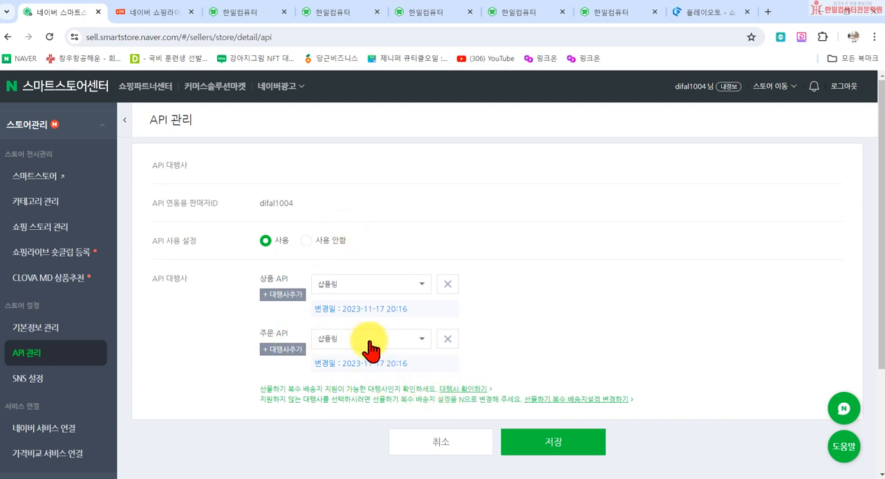
- Clear both the 주문 API and 상품 API agencies, leaving API 사용 설정 at 사용
{"action": "left_click", "coordinate": [448, 341]}
{"action": "left_click", "coordinate": [448, 285]}
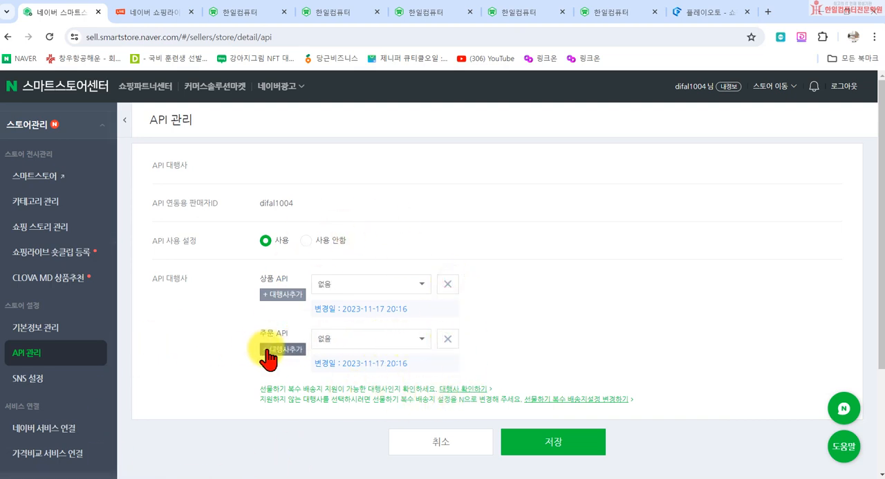
{"action": "left_click", "coordinate": [313, 240]}
{"action": "left_click", "coordinate": [266, 240]}
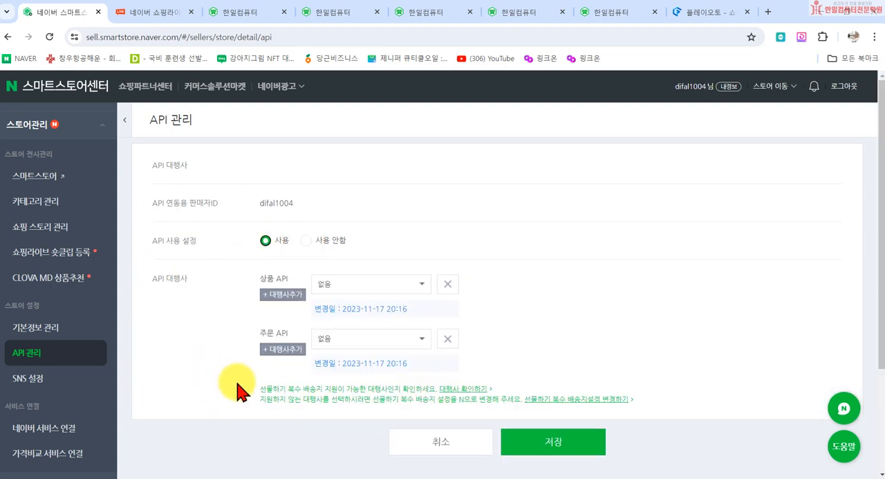
- Highlight the seller ID shown for API 연동용 판매자ID
{"action": "left_click_drag", "start_coordinate": [260, 202], "coordinate": [291, 203]}
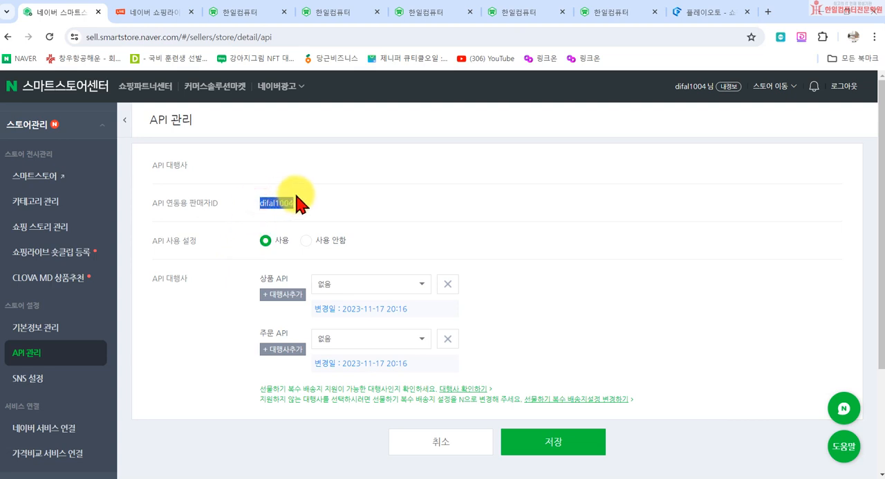
{"action": "left_click", "coordinate": [325, 204]}
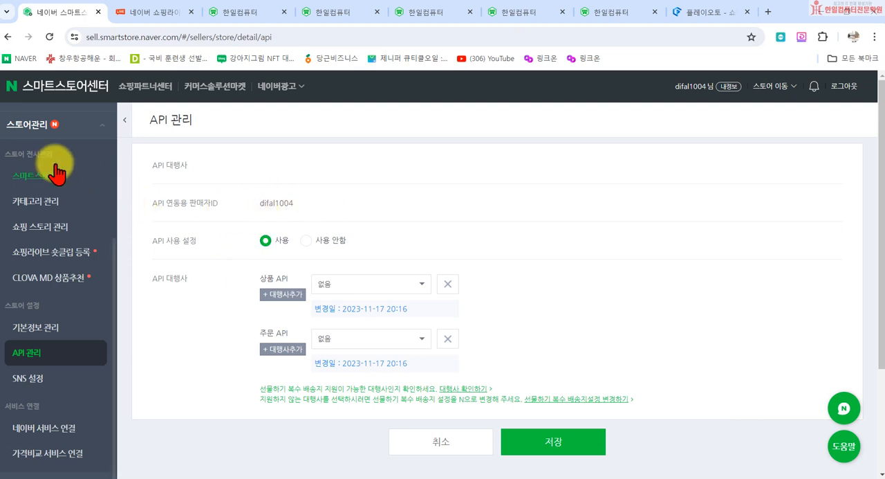
{"action": "left_click_drag", "start_coordinate": [255, 204], "coordinate": [299, 209]}
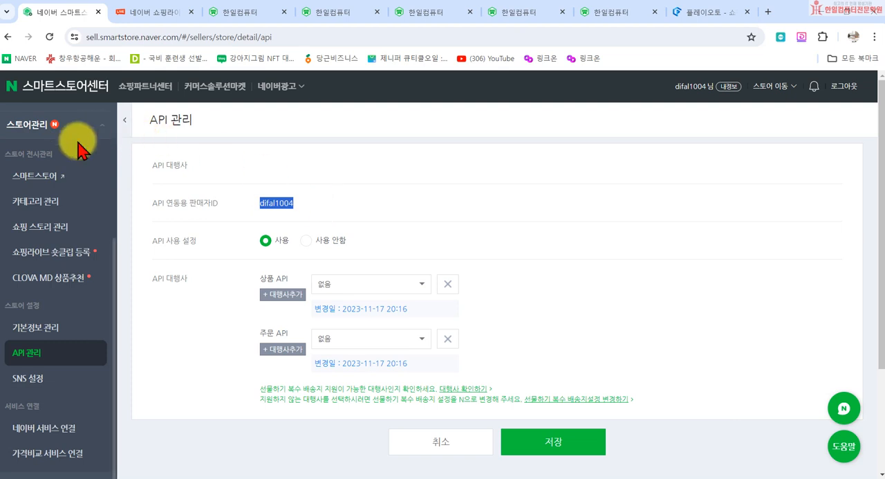
{"action": "left_click", "coordinate": [377, 203]}
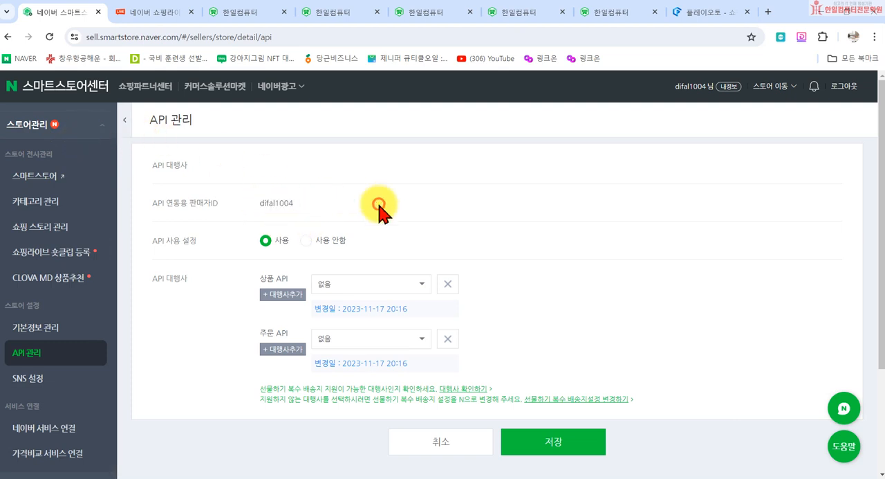
{"action": "left_click_drag", "start_coordinate": [262, 201], "coordinate": [357, 198]}
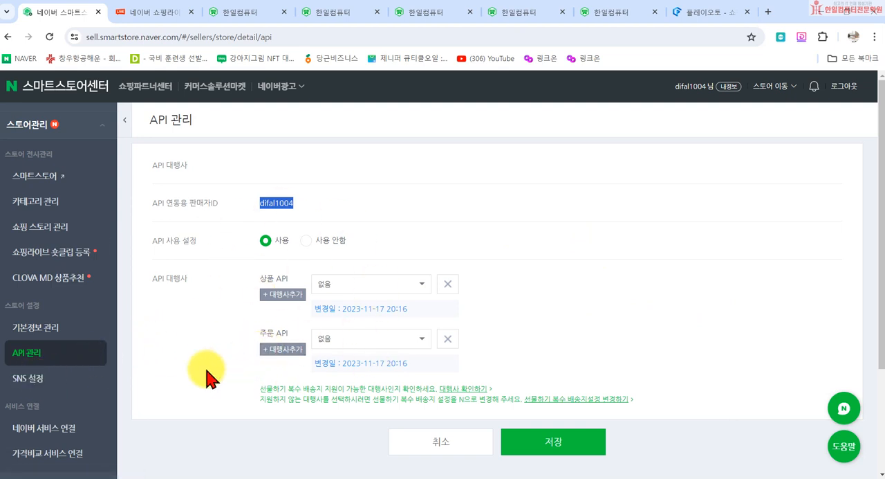
{"action": "double_click", "coordinate": [261, 204]}
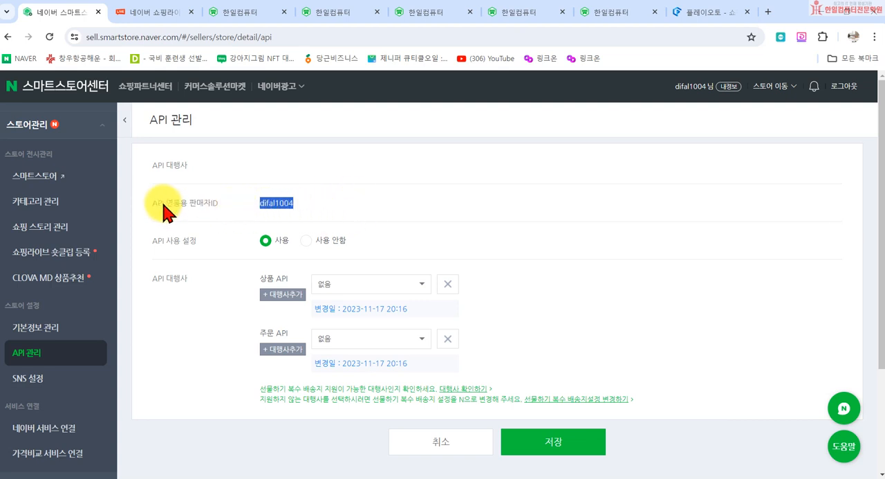
{"action": "left_click", "coordinate": [262, 201]}
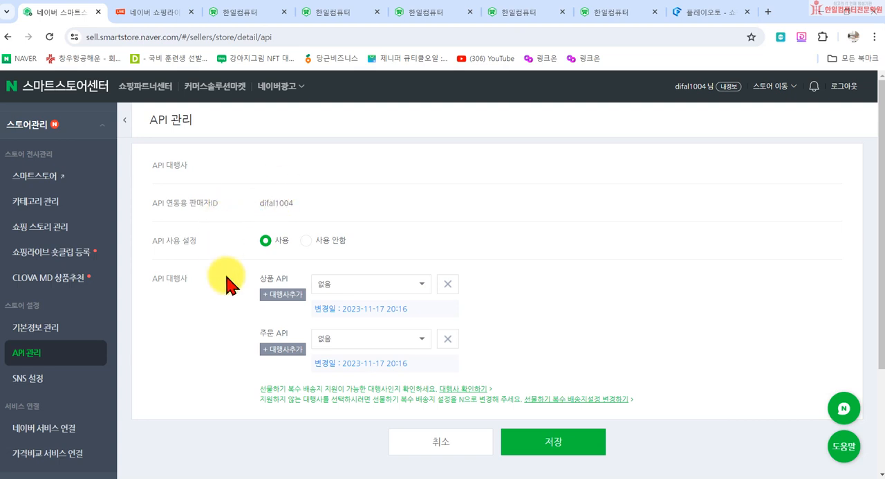
- Open the SNS 설정 page and look through the 스마트스토어 storefront down to the SNS icons in its footer
{"action": "left_click", "coordinate": [12, 379]}
{"action": "left_click", "coordinate": [498, 113]}
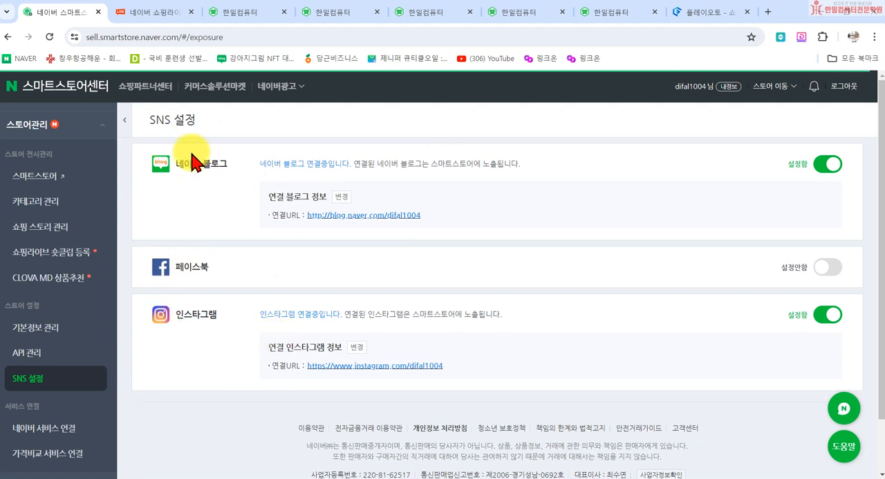
{"action": "left_click", "coordinate": [16, 131]}
{"action": "left_click", "coordinate": [44, 142]}
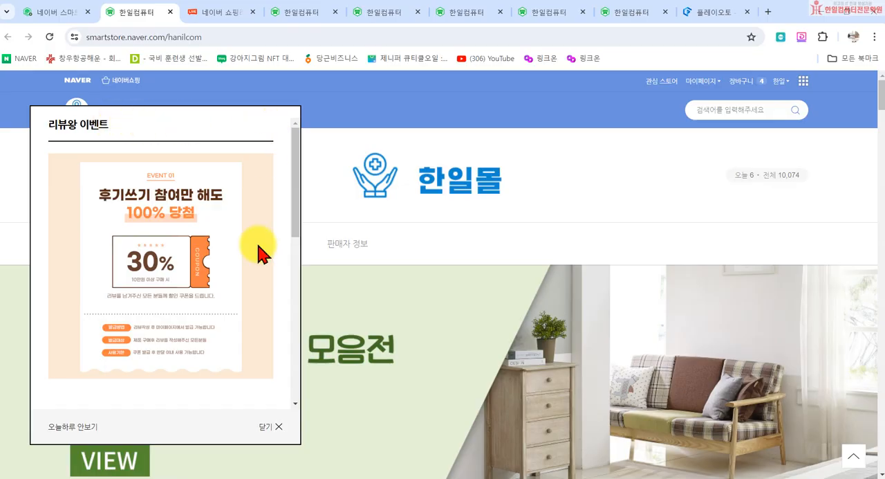
{"action": "left_click", "coordinate": [269, 434]}
{"action": "scroll", "coordinate": [221, 276], "scroll_direction": "down", "scroll_amount": 20}
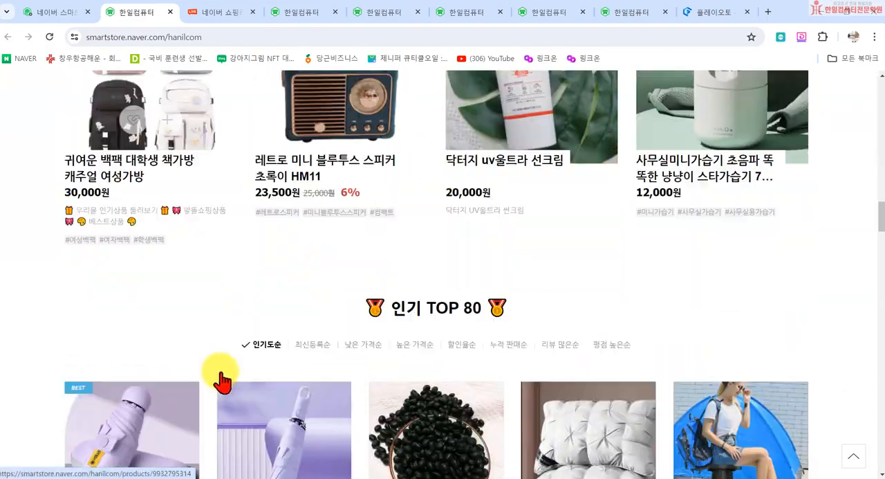
{"action": "scroll", "coordinate": [379, 415], "scroll_direction": "down", "scroll_amount": 15}
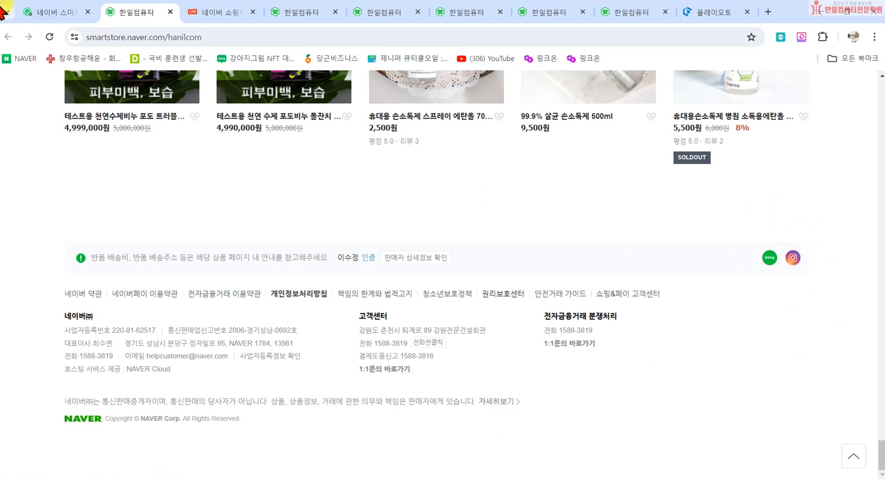
- Return to 스마트스토어센터 and look over the 네이버 블로그, 페이스북 and 인스타그램 entries in SNS 설정
{"action": "left_click", "coordinate": [54, 14]}
{"action": "scroll", "coordinate": [55, 401], "scroll_direction": "down", "scroll_amount": 2}
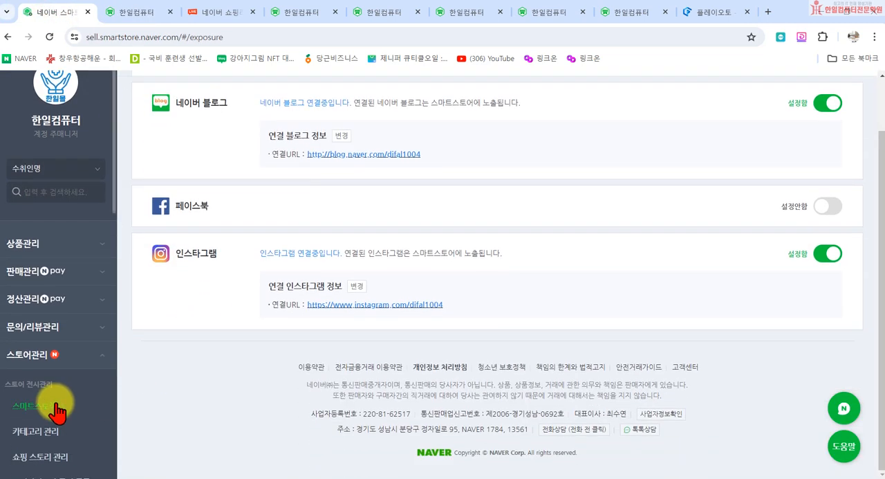
{"action": "scroll", "coordinate": [152, 204], "scroll_direction": "up", "scroll_amount": 2}
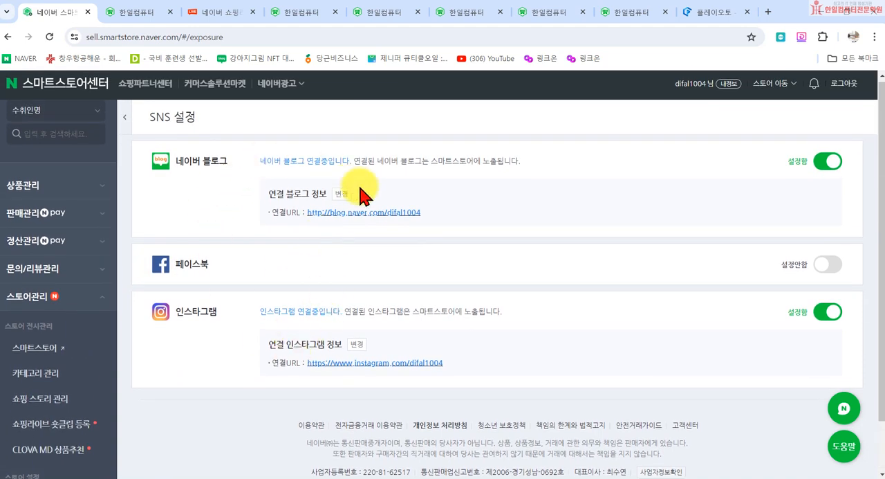
{"action": "scroll", "coordinate": [208, 270], "scroll_direction": "down", "scroll_amount": 2}
{"action": "scroll", "coordinate": [51, 387], "scroll_direction": "down", "scroll_amount": 2}
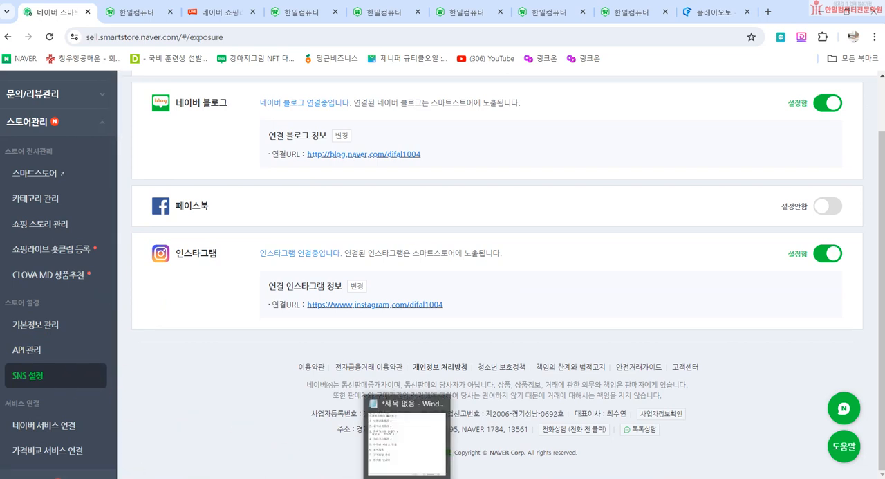
- Highlight 네이버 서비스 연결 in the Notepad outline, and open that page in 스마트스토어센터
{"action": "left_click", "coordinate": [401, 443]}
{"action": "left_click_drag", "start_coordinate": [263, 274], "coordinate": [429, 275]}
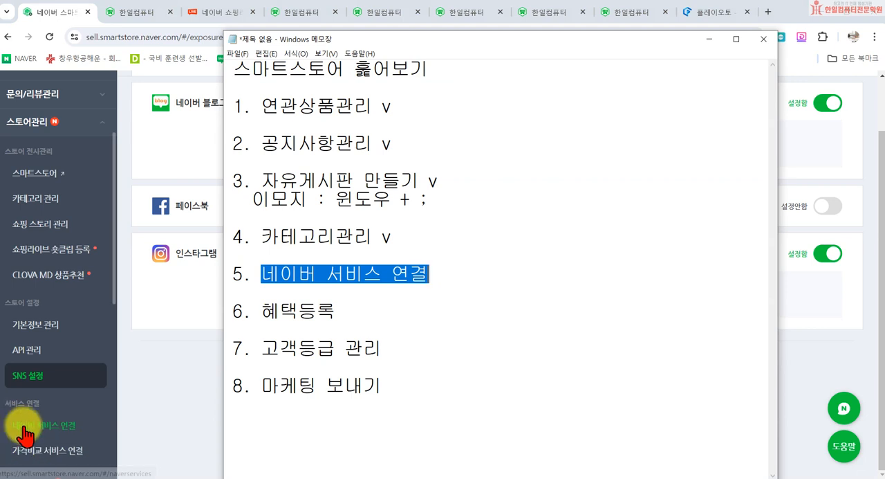
{"action": "left_click", "coordinate": [25, 427]}
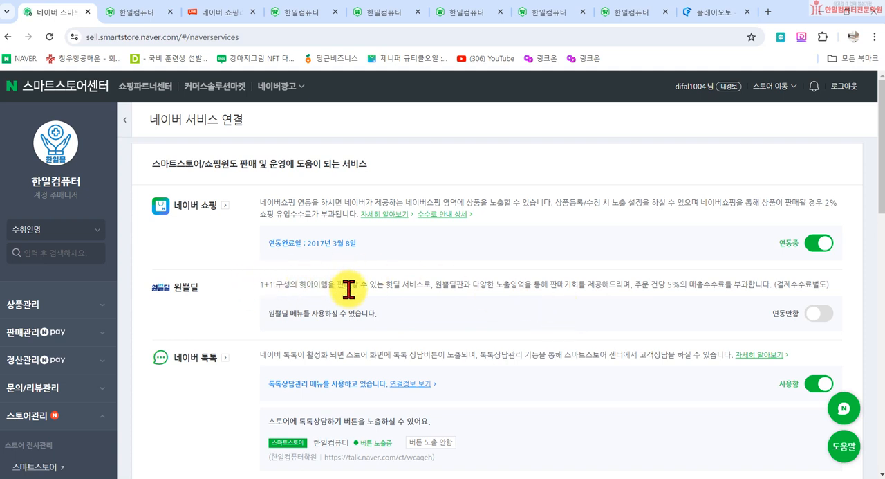
- Open the 원쁠딜 page of 네이버쇼핑 from the Naver home page in a new browser tab
{"action": "left_click", "coordinate": [770, 13]}
{"action": "left_click", "coordinate": [363, 294]}
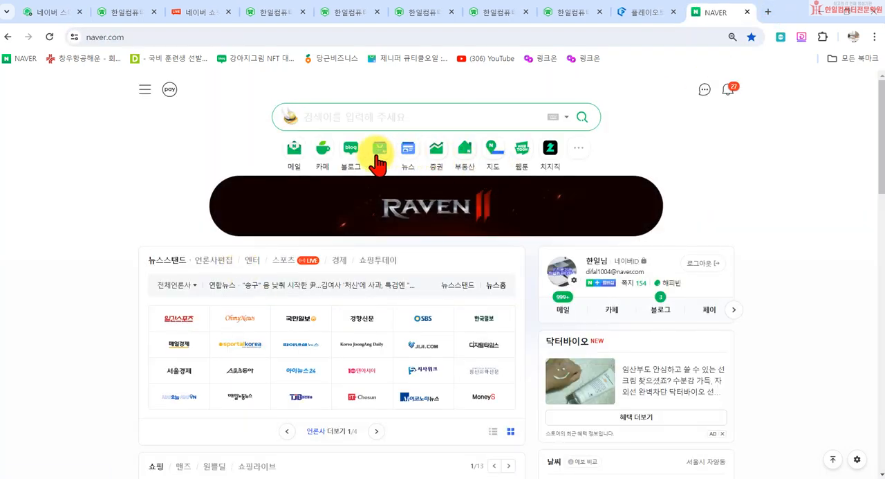
{"action": "left_click", "coordinate": [379, 163]}
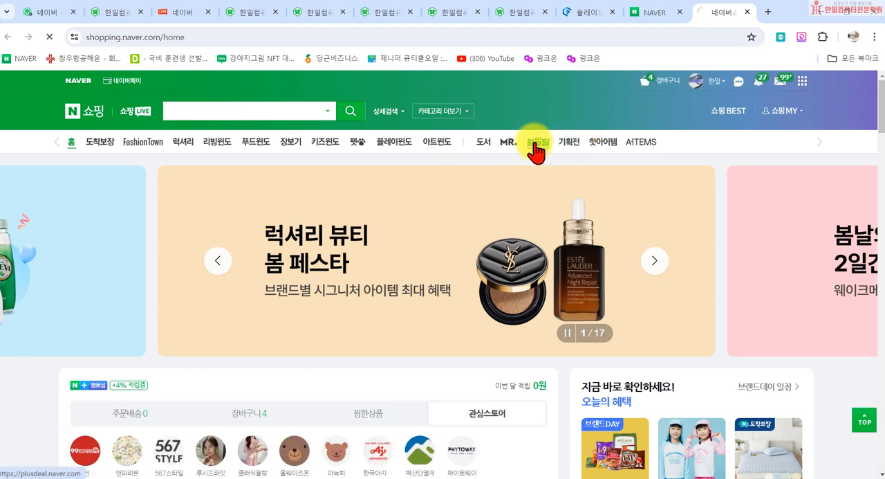
{"action": "left_click", "coordinate": [539, 145]}
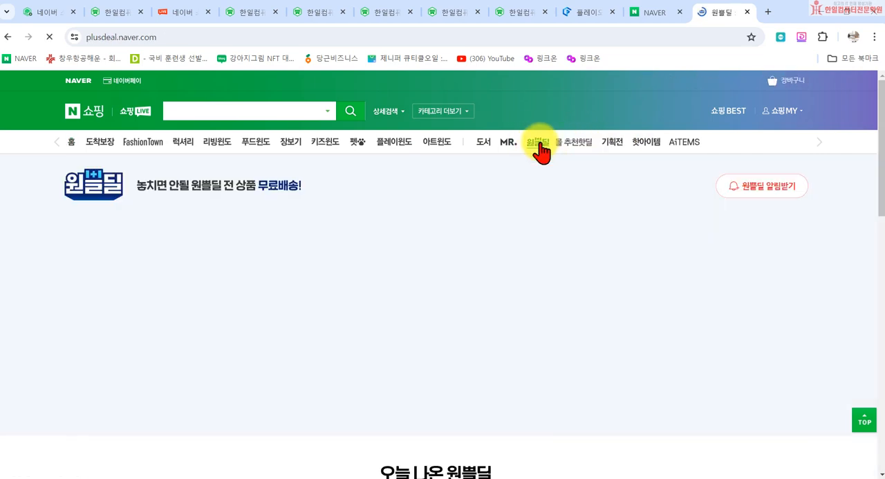
- Look over the 1+1 product offers listed under 오늘 나온 원쁠딜
{"action": "scroll", "coordinate": [276, 325], "scroll_direction": "down", "scroll_amount": 5}
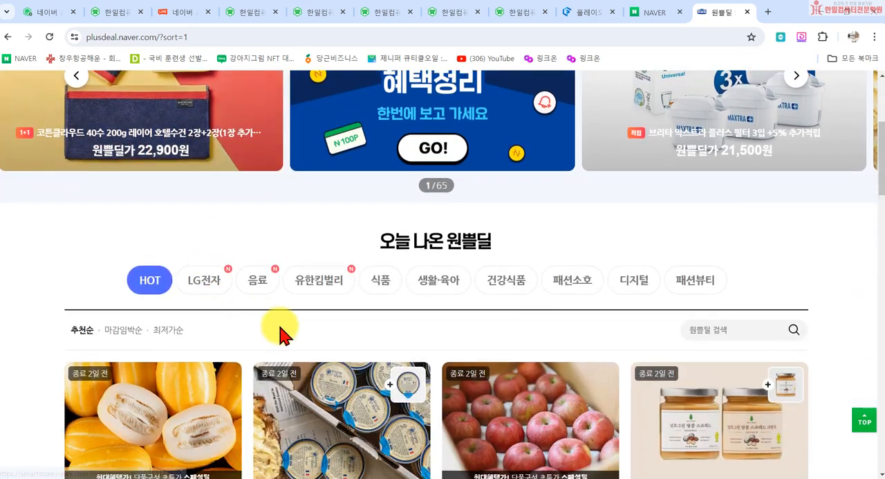
{"action": "scroll", "coordinate": [657, 222], "scroll_direction": "down", "scroll_amount": 5}
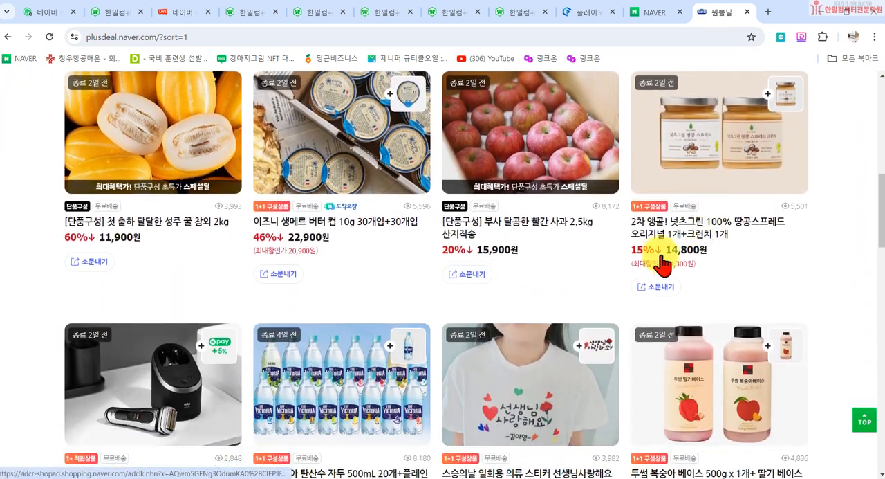
{"action": "scroll", "coordinate": [553, 290], "scroll_direction": "down", "scroll_amount": 4}
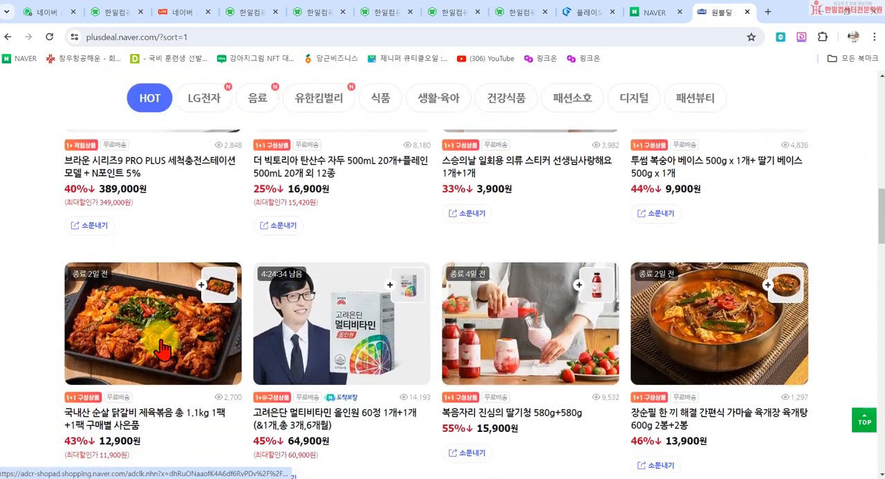
{"action": "scroll", "coordinate": [567, 346], "scroll_direction": "down", "scroll_amount": 3}
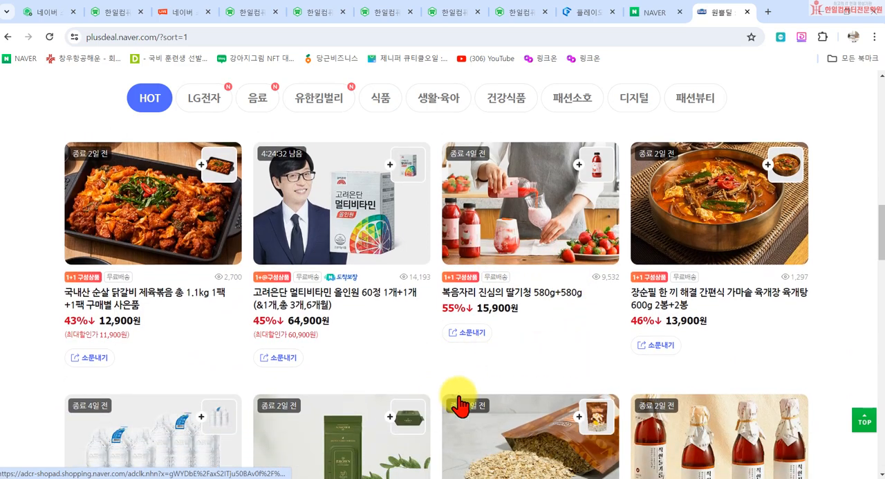
- Return to 스마트스토어센터 and look over the 네이버 쇼핑 and 원쁠딜 entries in 네이버 서비스 연결
{"action": "scroll", "coordinate": [729, 374], "scroll_direction": "up", "scroll_amount": 6}
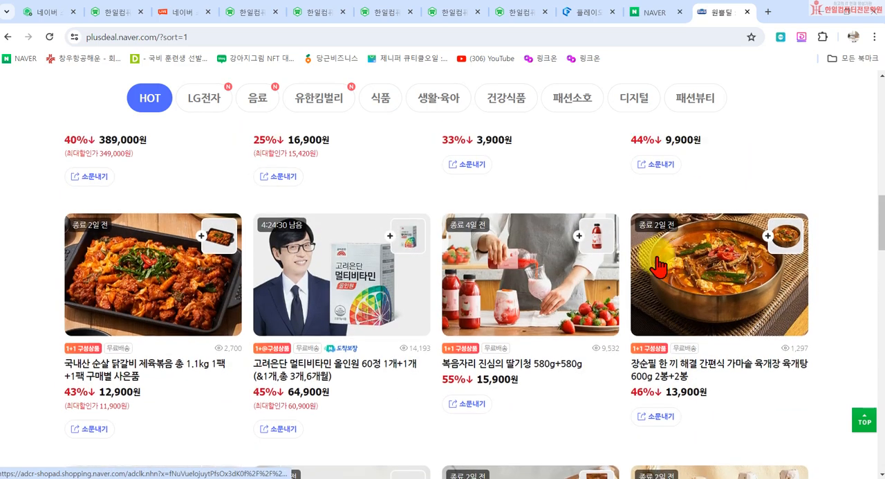
{"action": "left_click", "coordinate": [197, 14]}
{"action": "left_click", "coordinate": [42, 14]}
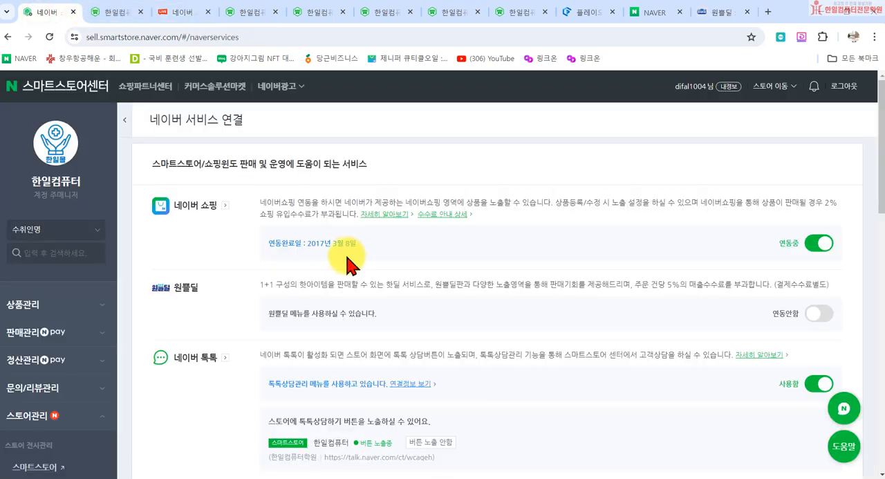
{"action": "scroll", "coordinate": [356, 242], "scroll_direction": "down", "scroll_amount": 1}
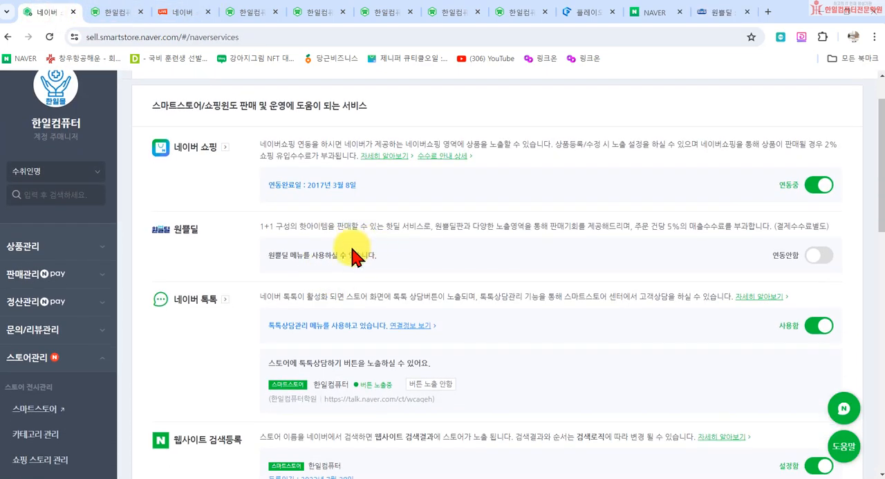
- Try enabling the 원쁠딜 connection, tick its required 원쁠딜 이용 약관 agreement, and close the dialog without confirming
{"action": "left_click", "coordinate": [822, 258]}
{"action": "left_click", "coordinate": [282, 193]}
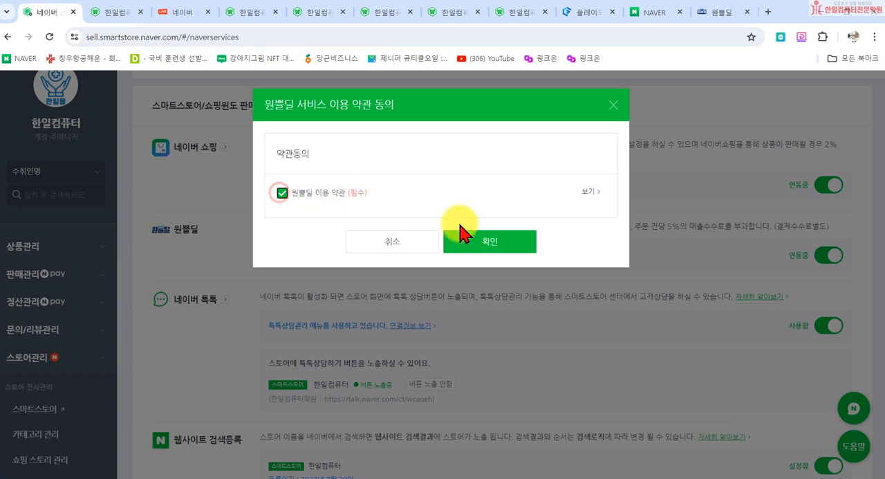
{"action": "left_click", "coordinate": [613, 105]}
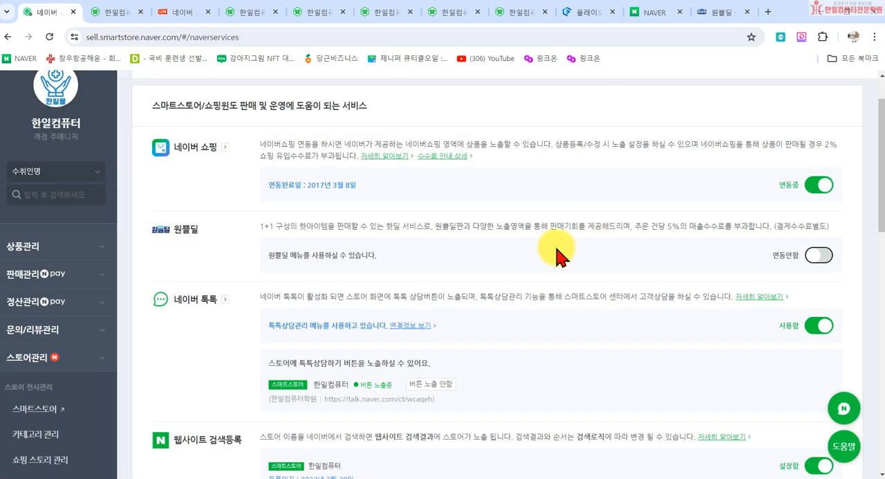
- Highlight the 주문 건당 5% fee text of 원쁠딜 and part of the 네이버 톡톡 description in 네이버 서비스 연결
{"action": "left_click_drag", "start_coordinate": [641, 226], "coordinate": [679, 226]}
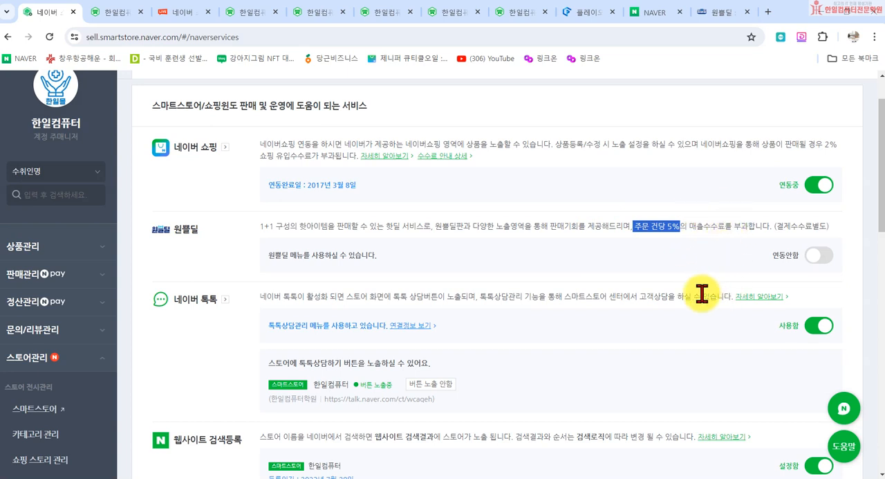
{"action": "scroll", "coordinate": [688, 284], "scroll_direction": "down", "scroll_amount": 2}
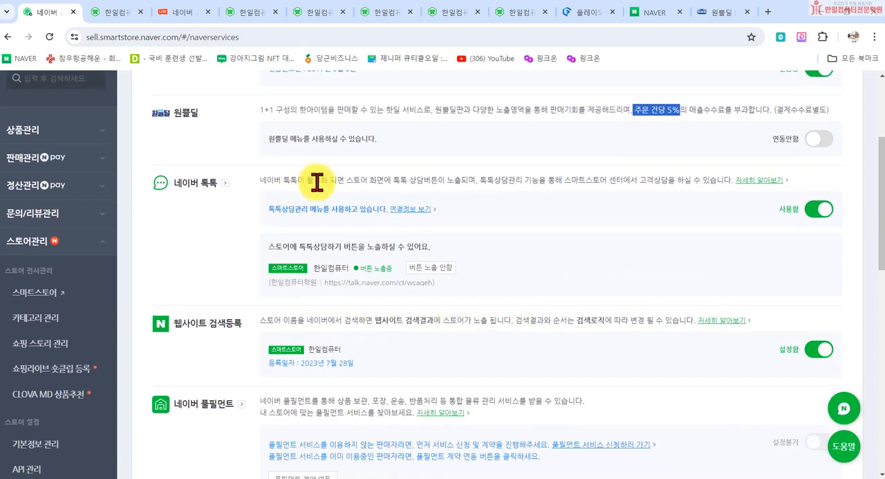
{"action": "left_click_drag", "start_coordinate": [314, 179], "coordinate": [384, 181]}
- Visit the 한일컴퓨터 store from its logo and open the UV 자외선차단 고리형 3단자동우산 product page
{"action": "scroll", "coordinate": [489, 168], "scroll_direction": "up", "scroll_amount": 3}
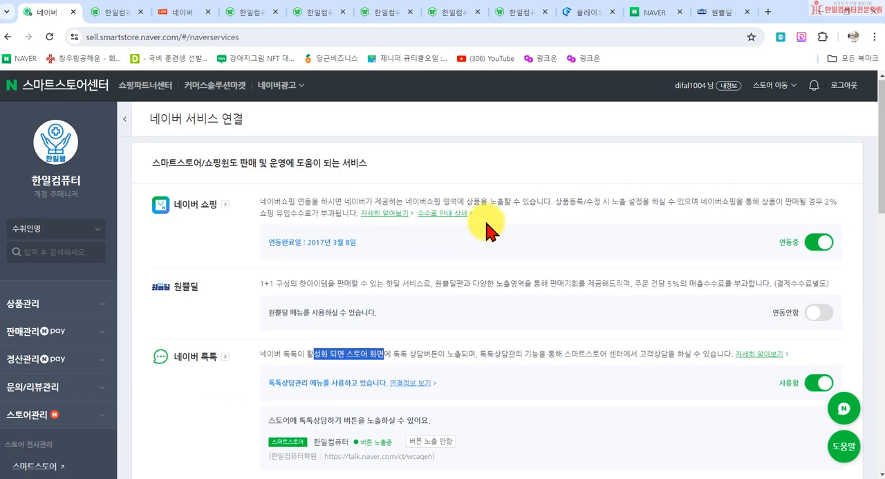
{"action": "left_click", "coordinate": [54, 142]}
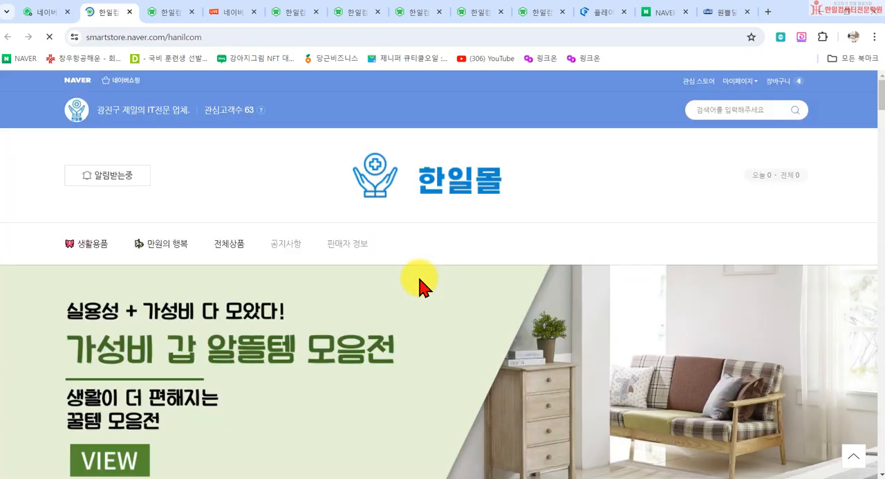
{"action": "scroll", "coordinate": [205, 305], "scroll_direction": "down", "scroll_amount": 5}
{"action": "scroll", "coordinate": [205, 305], "scroll_direction": "down", "scroll_amount": 3}
{"action": "left_click", "coordinate": [172, 254]}
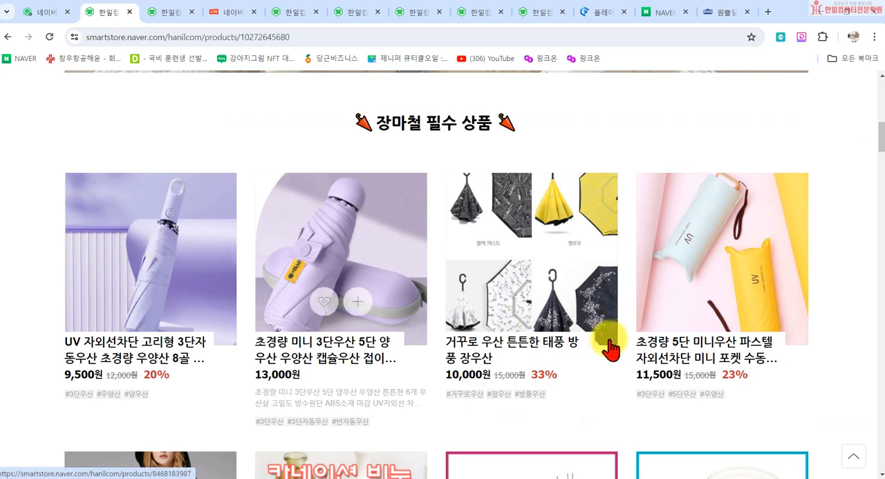
- Open the 톡톡문의 chat from the umbrella product page, and close the chat window
{"action": "scroll", "coordinate": [602, 362], "scroll_direction": "down", "scroll_amount": 6}
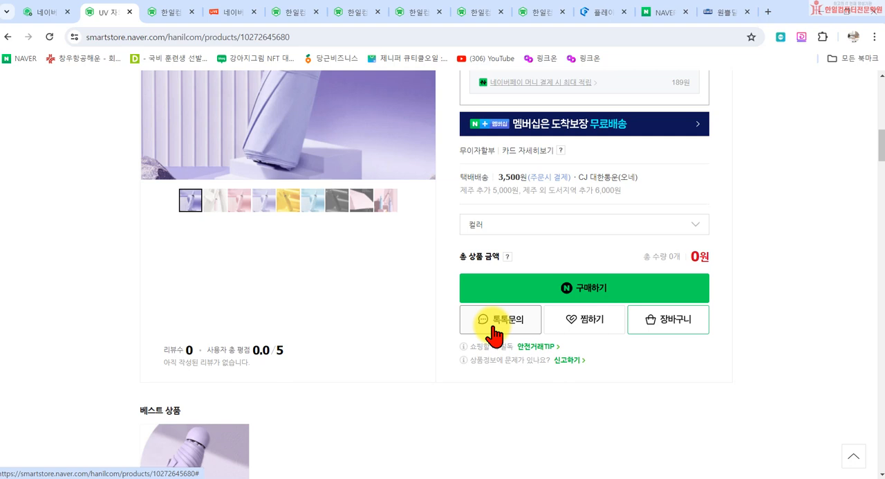
{"action": "left_click", "coordinate": [493, 332]}
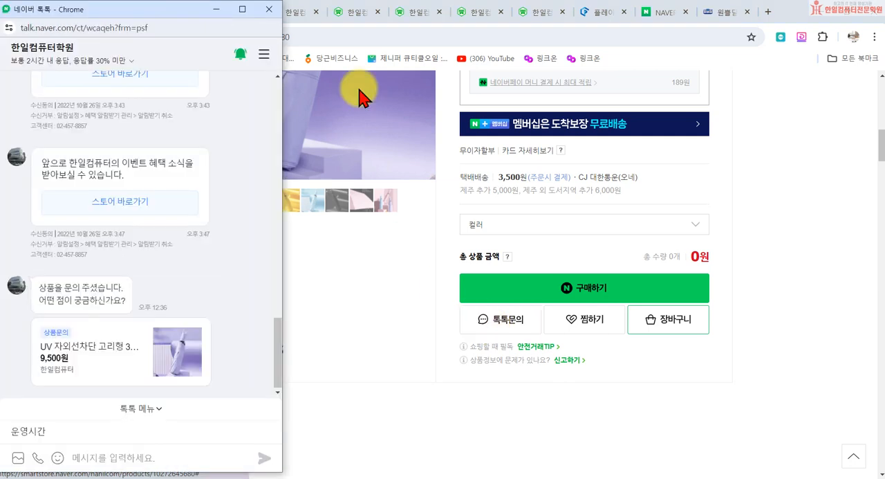
{"action": "left_click", "coordinate": [268, 9]}
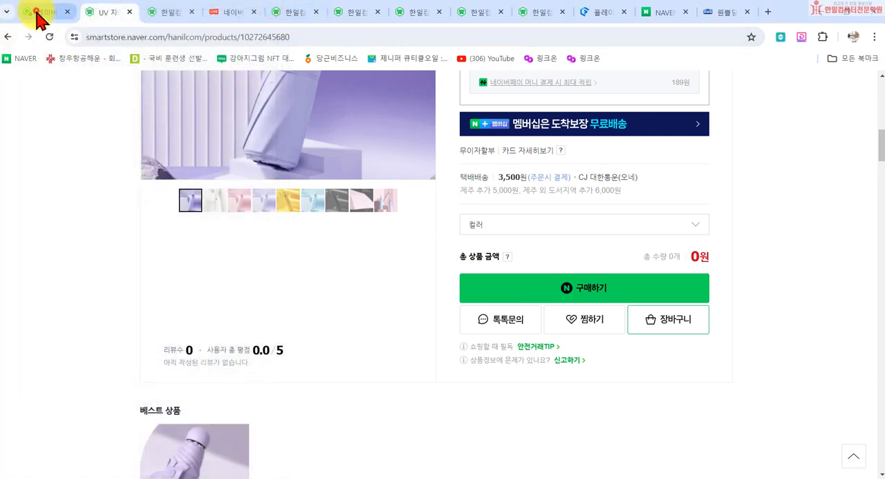
- Return to 네이버 서비스 연결 in 스마트스토어센터, check the 네이버 톡톡 entry, and switch the managed store to 사업자나라
{"action": "left_click", "coordinate": [24, 13]}
{"action": "scroll", "coordinate": [791, 349], "scroll_direction": "down", "scroll_amount": 1}
{"action": "scroll", "coordinate": [791, 349], "scroll_direction": "down", "scroll_amount": 1}
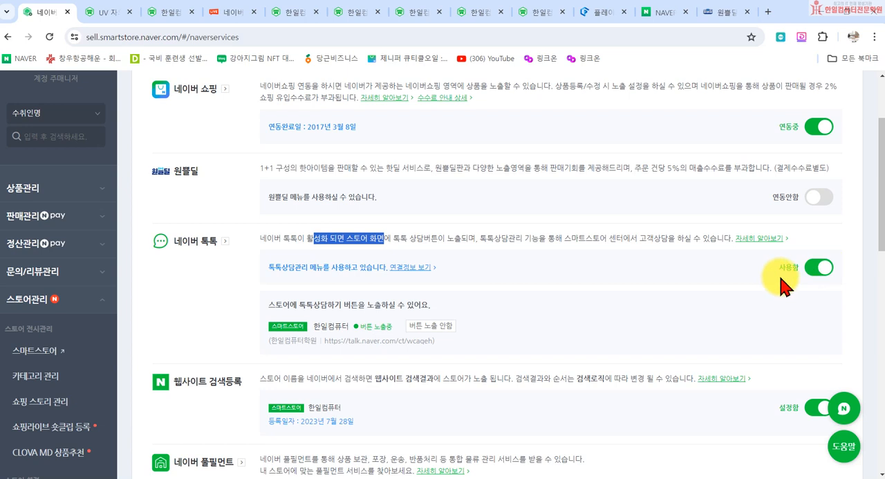
{"action": "scroll", "coordinate": [734, 165], "scroll_direction": "up", "scroll_amount": 3}
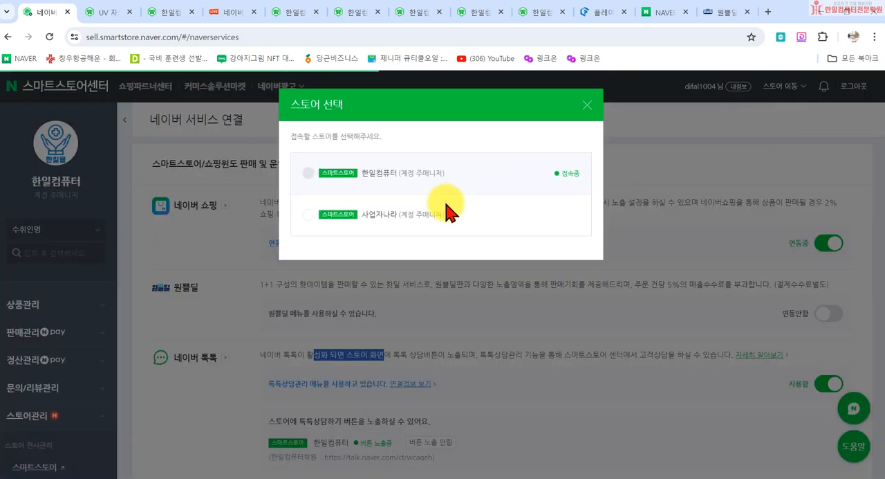
{"action": "left_click", "coordinate": [407, 213]}
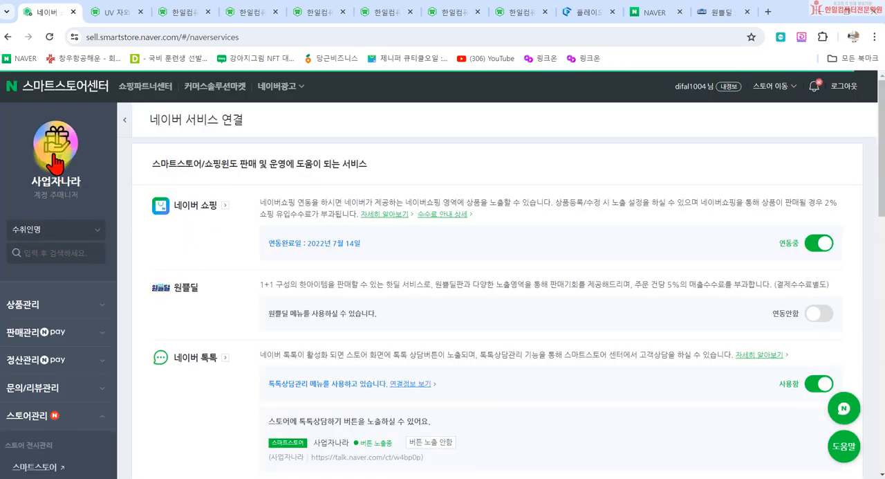
- Visit the 사업자나라 store and open the 공빛단 프리미엄 4g x 60환 product page to check its 톡톡문의 option
{"action": "left_click", "coordinate": [49, 144]}
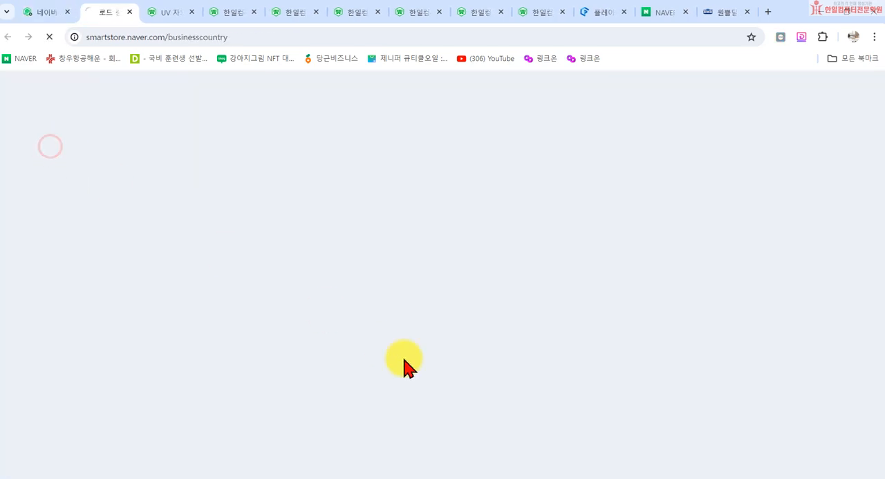
{"action": "scroll", "coordinate": [314, 339], "scroll_direction": "down", "scroll_amount": 9}
{"action": "left_click", "coordinate": [111, 166]}
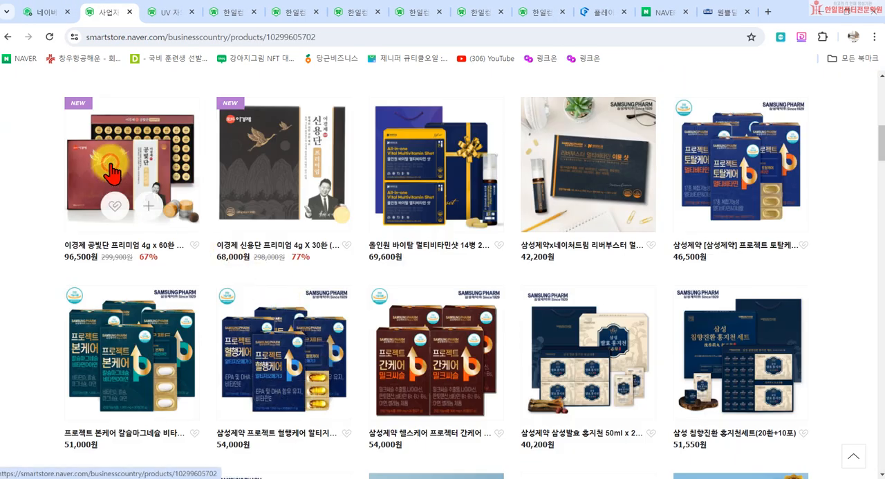
{"action": "scroll", "coordinate": [573, 352], "scroll_direction": "down", "scroll_amount": 5}
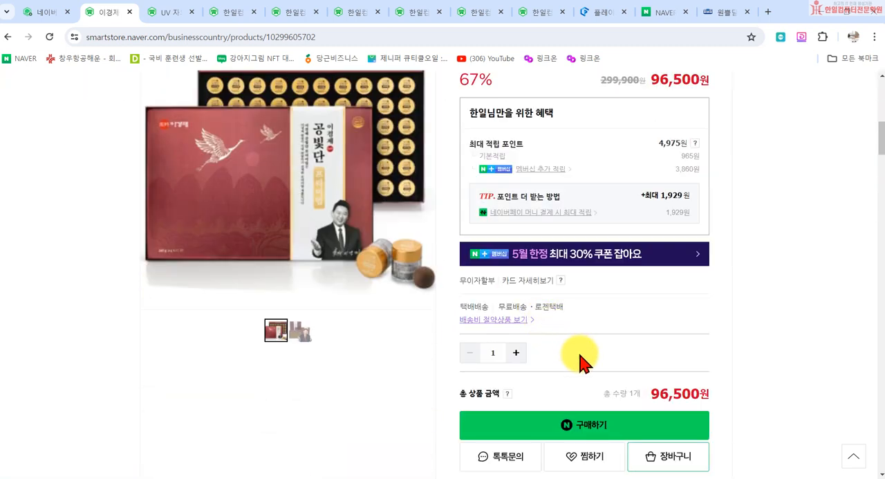
{"action": "scroll", "coordinate": [129, 148], "scroll_direction": "up", "scroll_amount": 8}
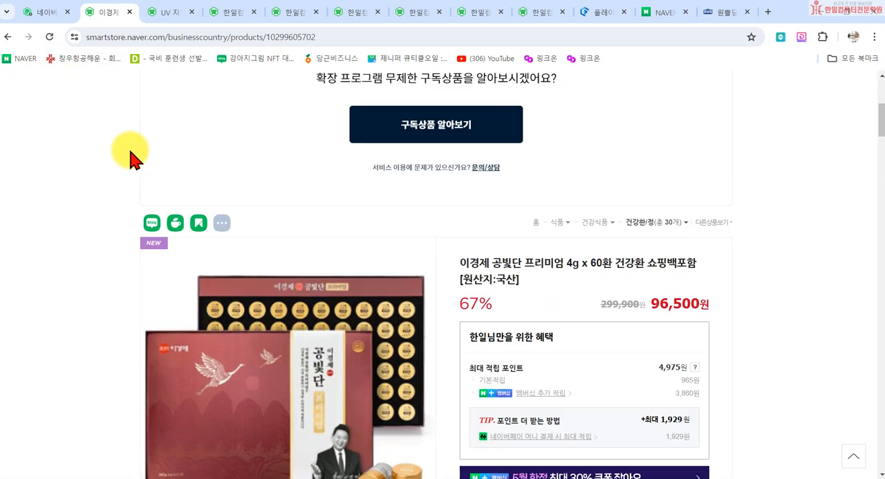
{"action": "scroll", "coordinate": [138, 149], "scroll_direction": "up", "scroll_amount": 2}
- Return to 네이버 서비스 연결, try to turn off 네이버 톡톡 for 사업자나라, and dismiss the confirmation dialog
{"action": "left_click", "coordinate": [45, 12]}
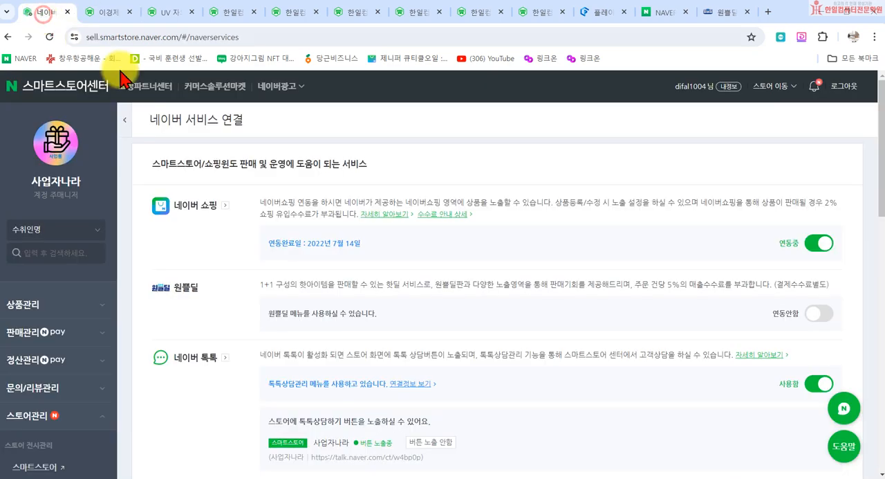
{"action": "scroll", "coordinate": [333, 311], "scroll_direction": "down", "scroll_amount": 3}
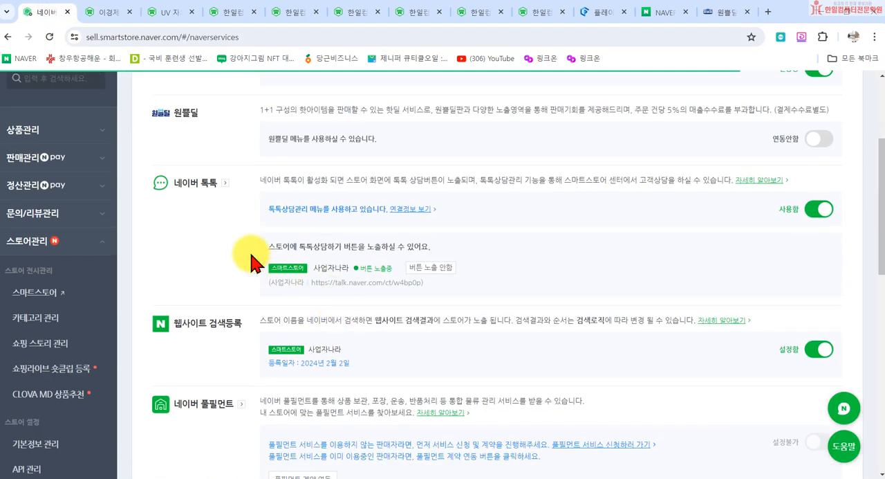
{"action": "left_click", "coordinate": [823, 211]}
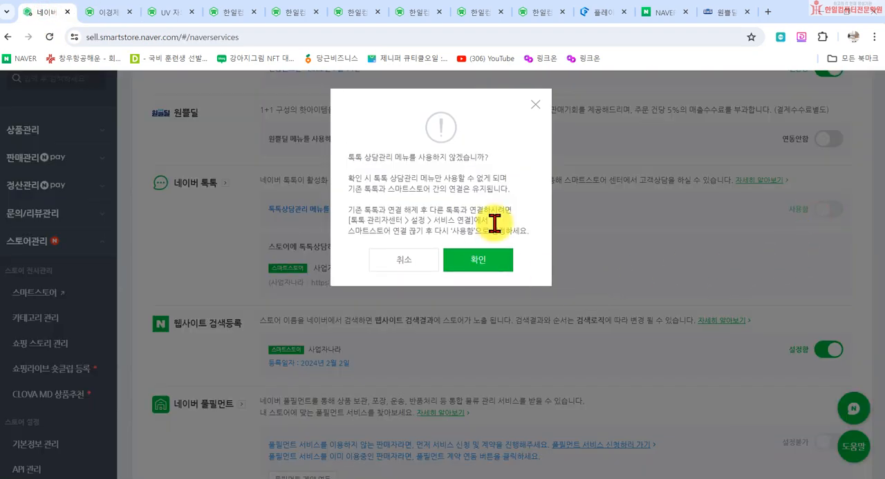
{"action": "left_click", "coordinate": [535, 105]}
{"action": "scroll", "coordinate": [518, 262], "scroll_direction": "up", "scroll_amount": 3}
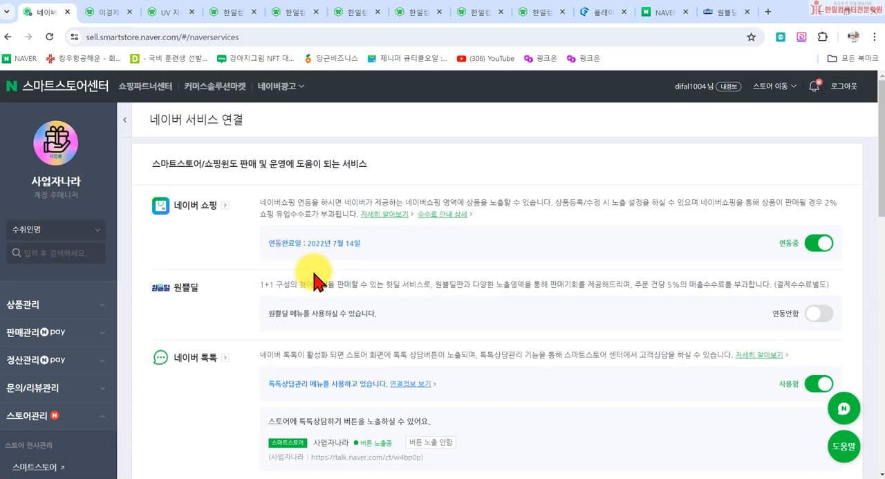
- Switch the managed store back to 한일컴퓨터 and look over its 네이버 톡톡 and 웹사이트 검색등록 entries
{"action": "left_click", "coordinate": [773, 87]}
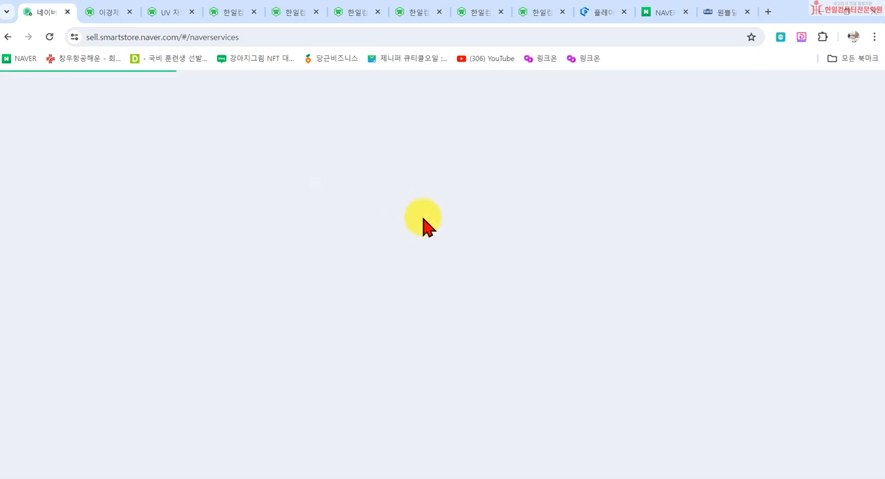
{"action": "scroll", "coordinate": [471, 293], "scroll_direction": "down", "scroll_amount": 2}
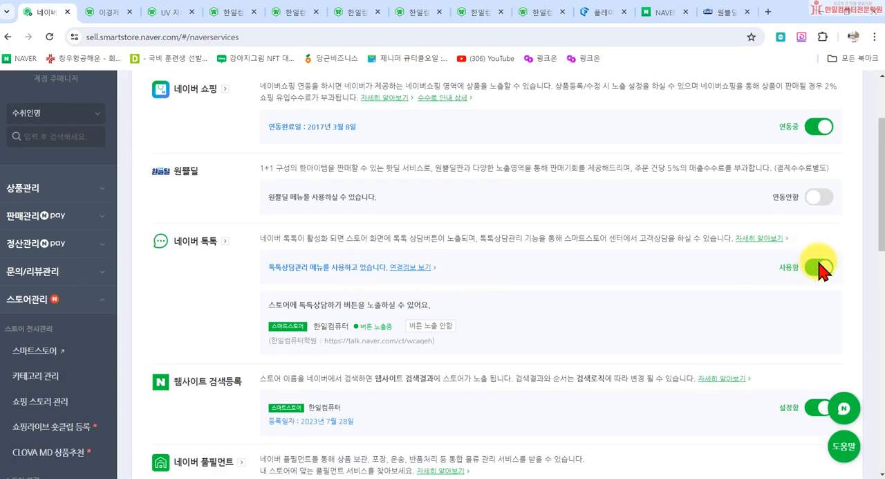
{"action": "scroll", "coordinate": [636, 314], "scroll_direction": "down", "scroll_amount": 3}
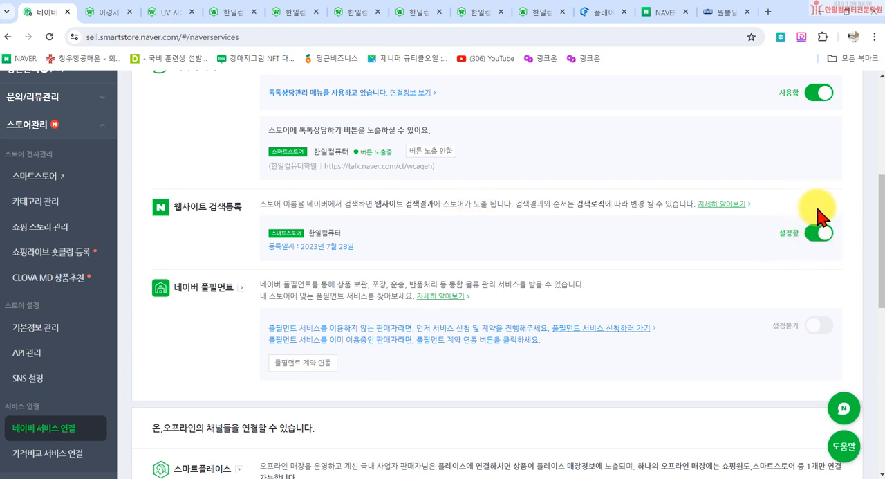
- Search Naver for 한일컴퓨터 in a new browser tab and locate the smart store entry among the results
{"action": "left_click", "coordinate": [767, 12]}
{"action": "left_click", "coordinate": [370, 307]}
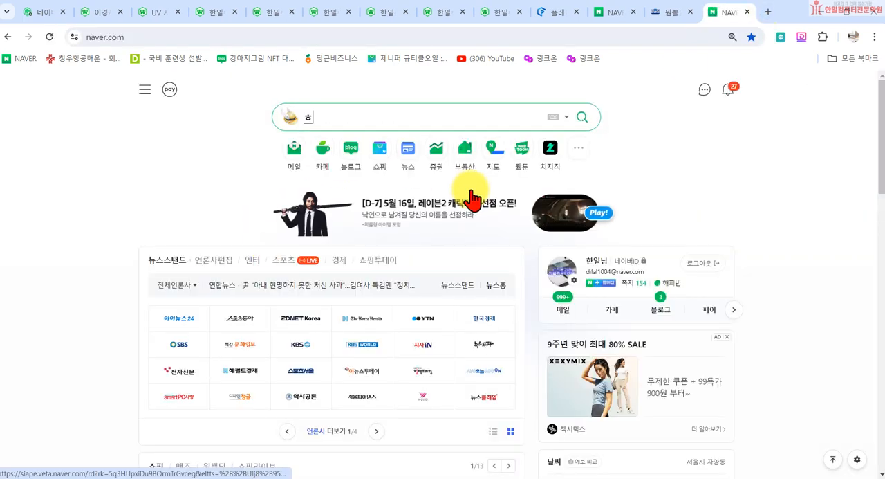
{"action": "type", "text": "한일컴퓨터"}
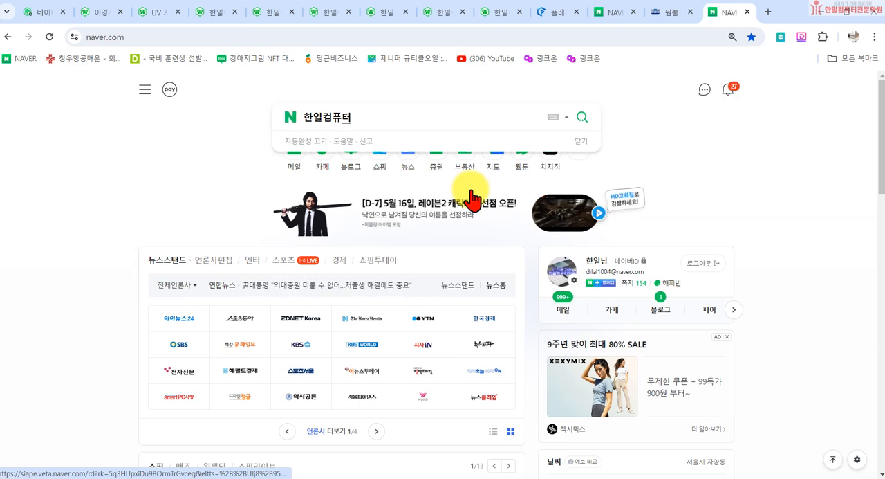
{"action": "key", "text": "Return"}
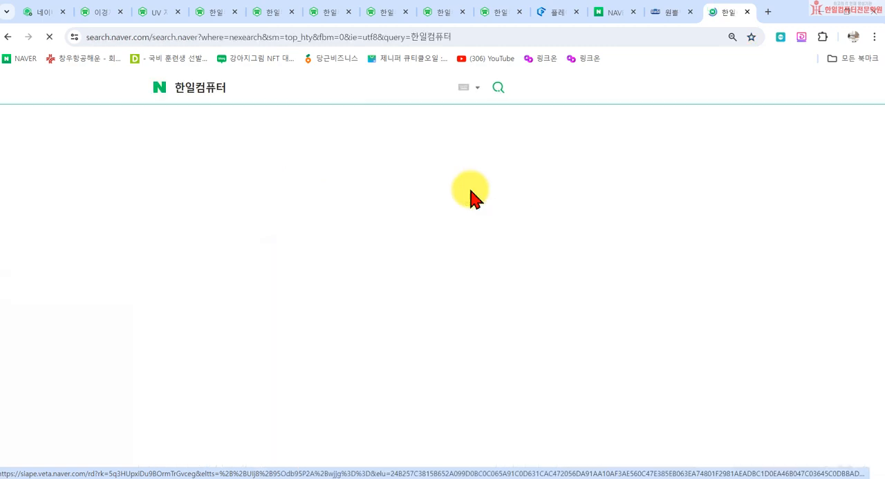
{"action": "scroll", "coordinate": [177, 297], "scroll_direction": "down", "scroll_amount": 4}
{"action": "scroll", "coordinate": [175, 296], "scroll_direction": "down", "scroll_amount": 5}
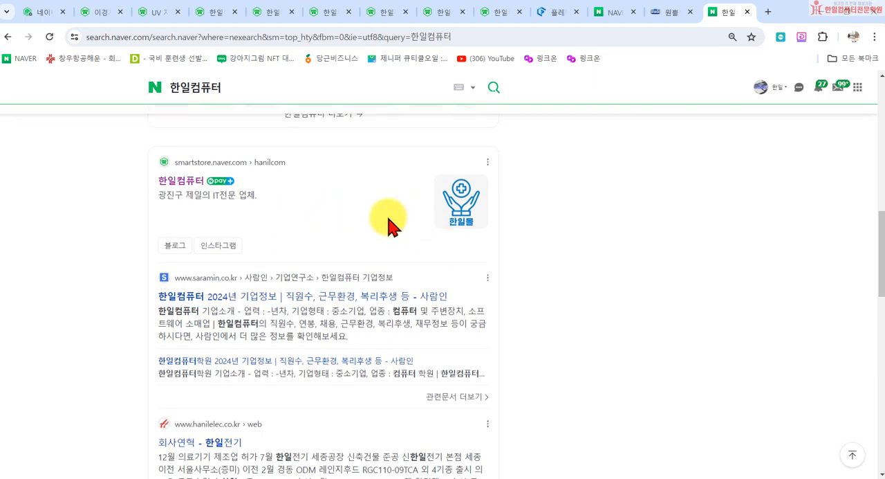
- Search Naver for 사업자나라 in place of the previous search term
{"action": "scroll", "coordinate": [243, 111], "scroll_direction": "up", "scroll_amount": 5}
{"action": "left_click_drag", "start_coordinate": [231, 89], "coordinate": [53, 100]}
{"action": "type", "text": "사업자나라"}
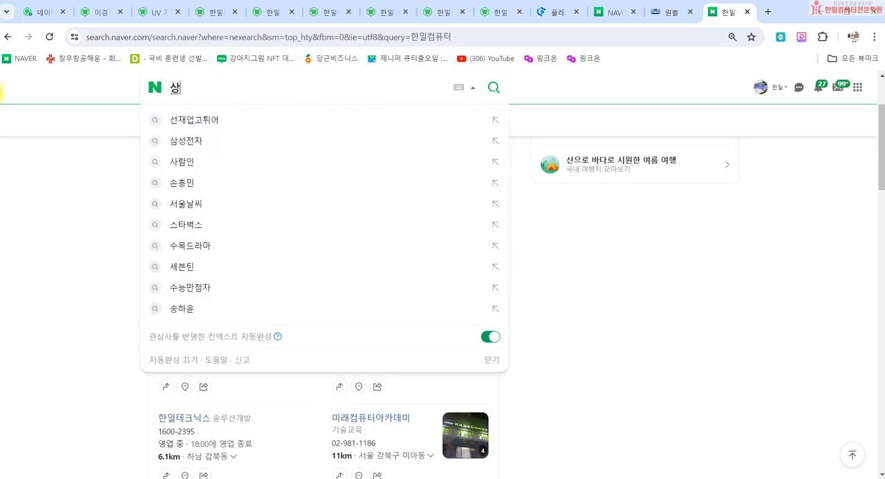
{"action": "key", "text": "Return"}
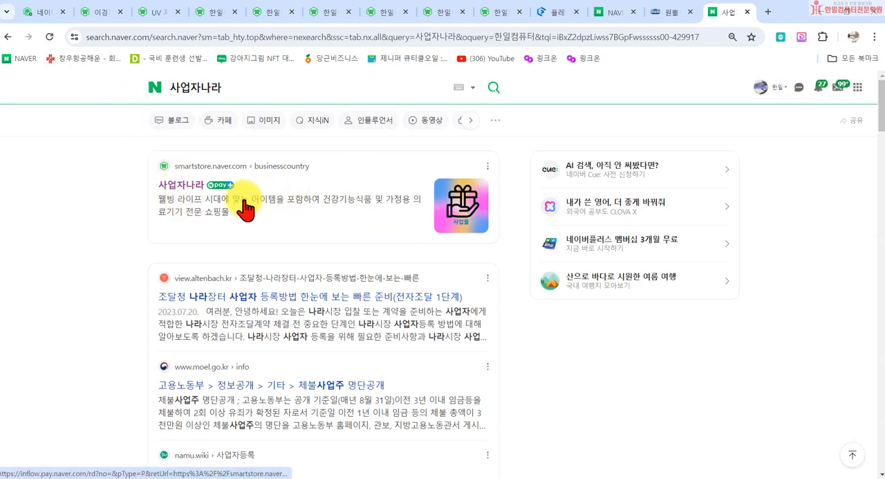
- Return to 스마트스토어센터 and highlight 웹사이트 검색결과 in the 웹사이트 검색등록 description
{"action": "left_click", "coordinate": [42, 13]}
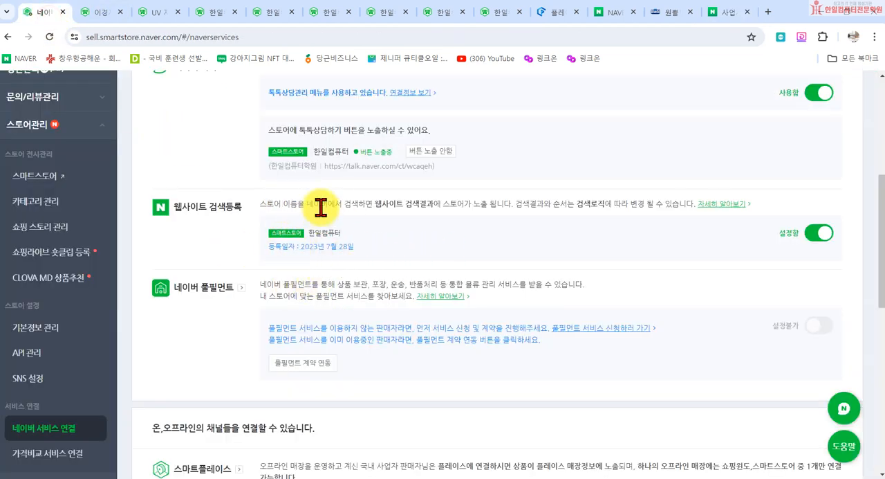
{"action": "left_click_drag", "start_coordinate": [376, 204], "coordinate": [434, 204]}
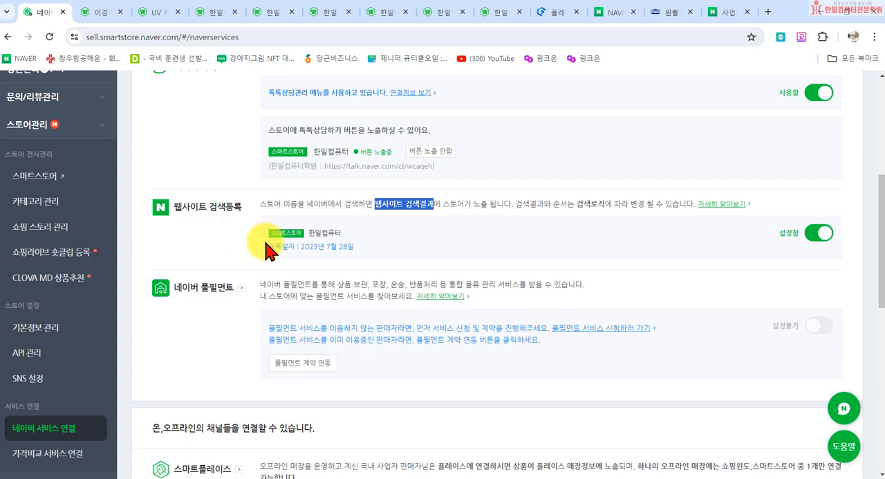
- Highlight the store name 한일컴퓨터 under 웹사이트 검색등록, and search Naver for 자취생으로살아남기 in a new browser tab
{"action": "left_click_drag", "start_coordinate": [308, 232], "coordinate": [346, 231]}
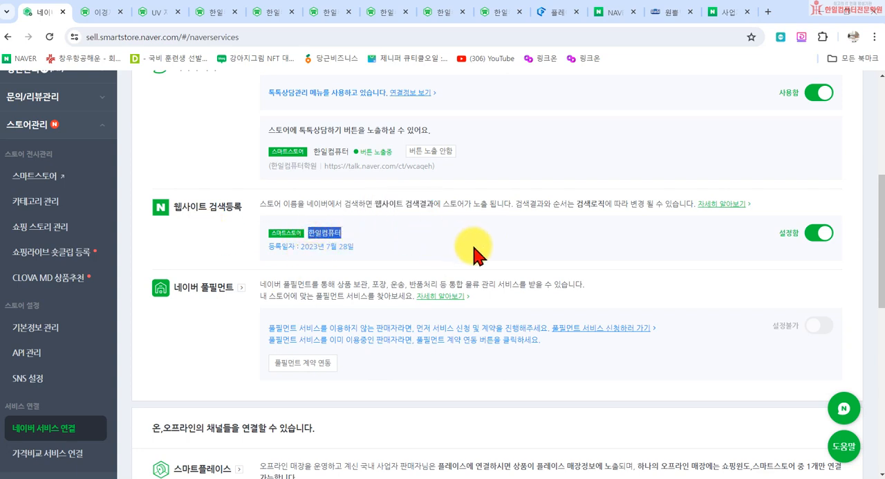
{"action": "left_click", "coordinate": [768, 11]}
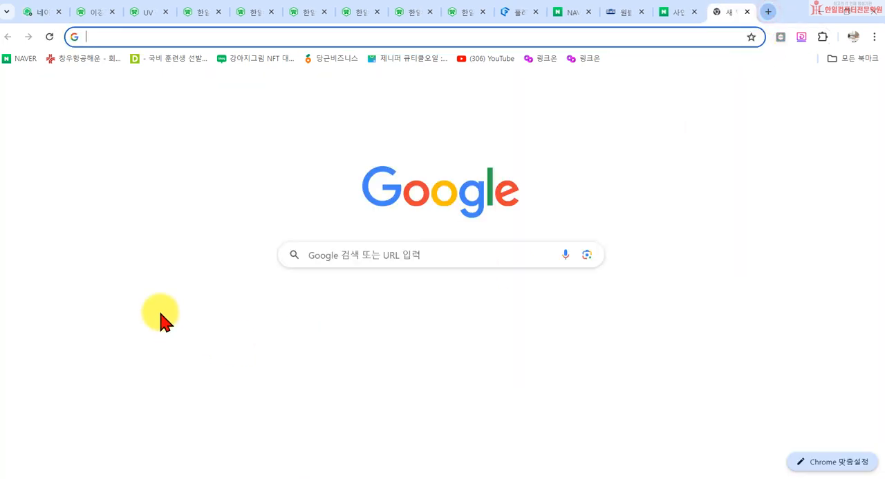
{"action": "left_click", "coordinate": [376, 297]}
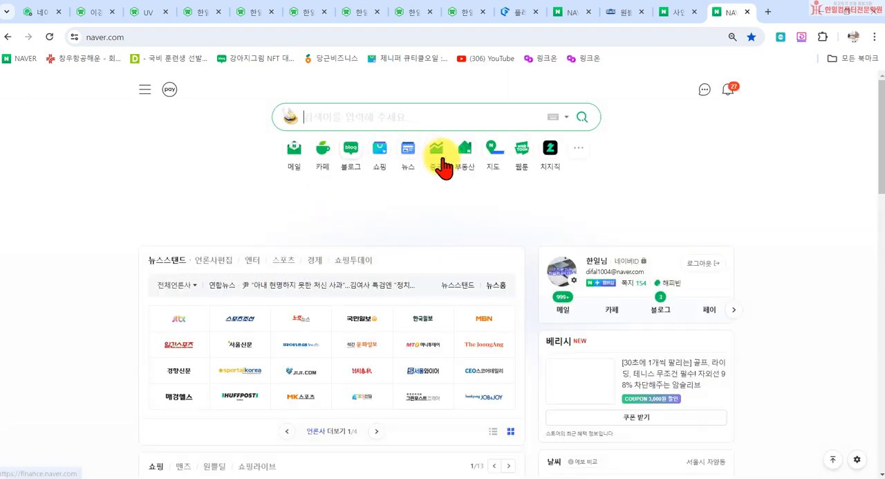
{"action": "type", "text": "자취생으"}
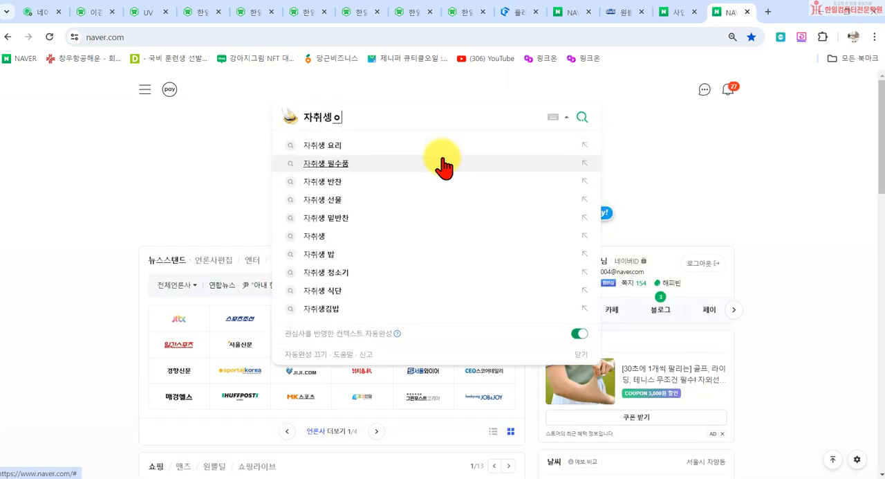
{"action": "type", "text": "로ㅅ"}
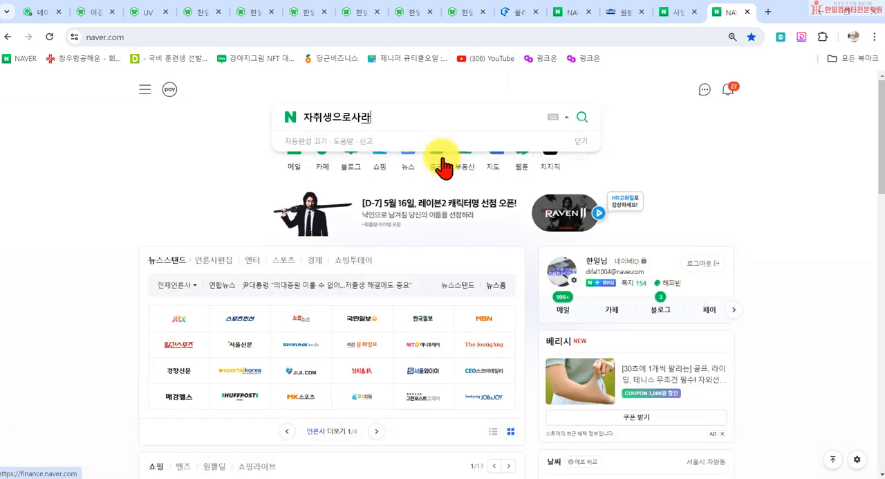
{"action": "type", "text": "살아남기"}
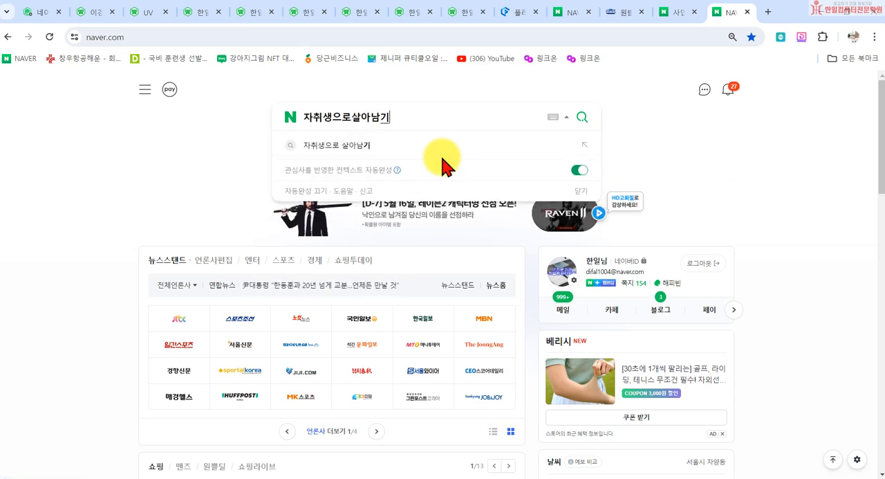
{"action": "key", "text": "Return"}
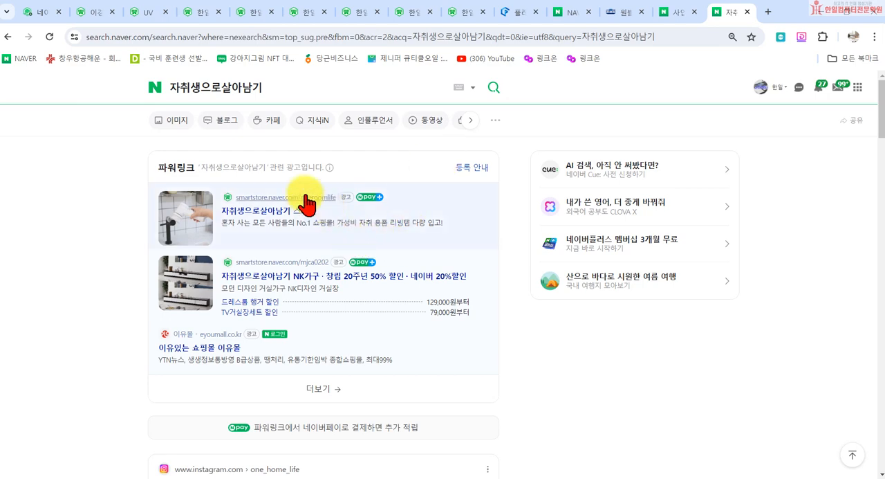
- Look through the first page of Naver results for the 자취생으로살아남기 smart store, including the website, image and shopping sections
{"action": "scroll", "coordinate": [307, 297], "scroll_direction": "down", "scroll_amount": 3}
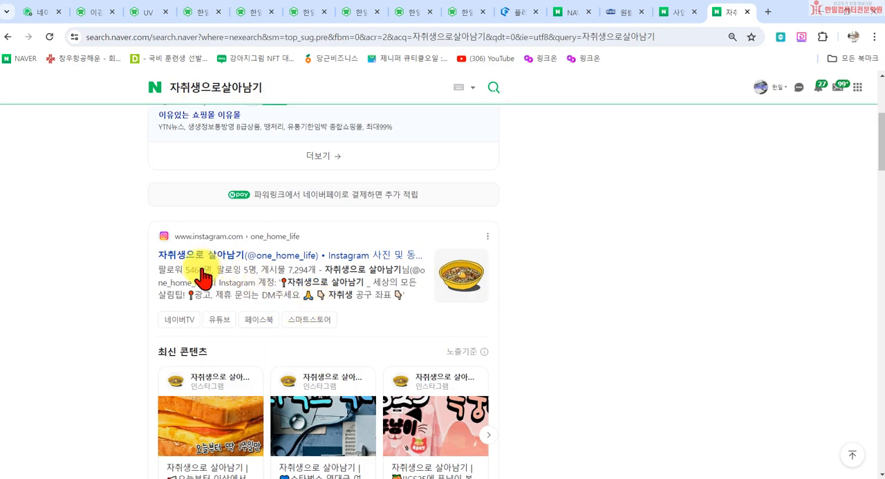
{"action": "scroll", "coordinate": [273, 263], "scroll_direction": "down", "scroll_amount": 1}
{"action": "scroll", "coordinate": [273, 263], "scroll_direction": "down", "scroll_amount": 3}
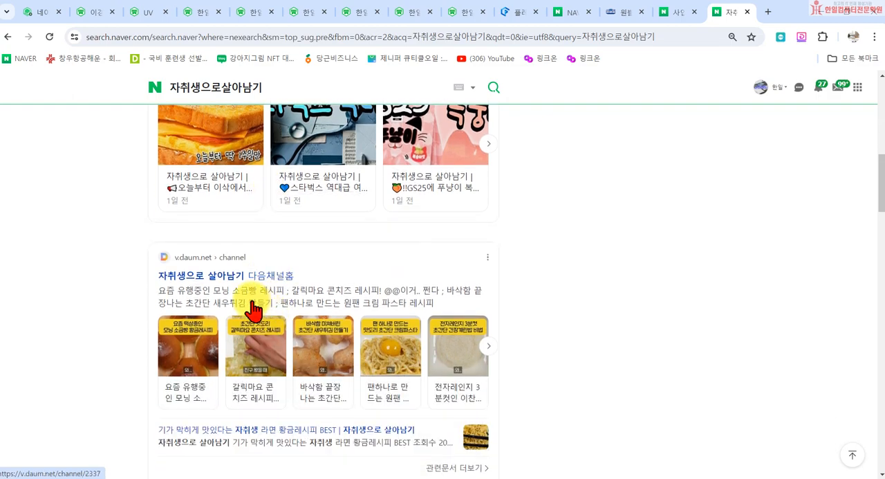
{"action": "scroll", "coordinate": [208, 235], "scroll_direction": "down", "scroll_amount": 1}
{"action": "scroll", "coordinate": [260, 277], "scroll_direction": "down", "scroll_amount": 2}
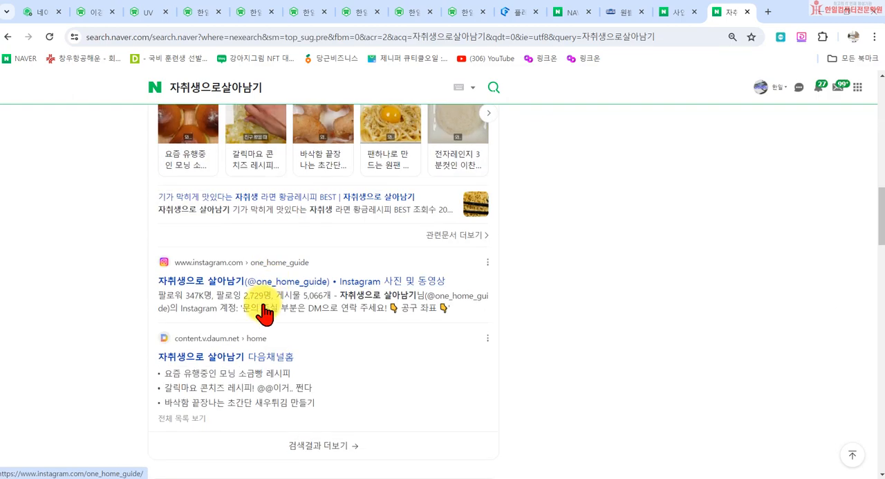
{"action": "scroll", "coordinate": [208, 304], "scroll_direction": "down", "scroll_amount": 2}
{"action": "scroll", "coordinate": [300, 311], "scroll_direction": "down", "scroll_amount": 4}
{"action": "scroll", "coordinate": [316, 311], "scroll_direction": "down", "scroll_amount": 3}
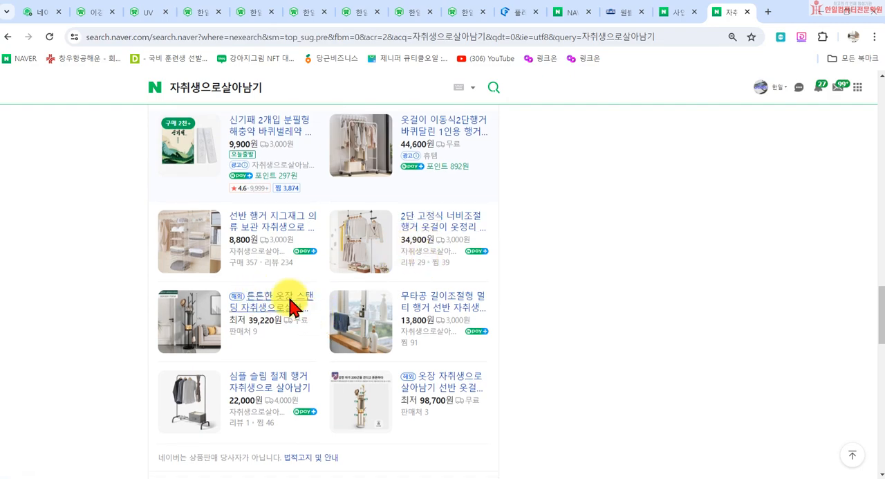
{"action": "scroll", "coordinate": [311, 331], "scroll_direction": "down", "scroll_amount": 4}
{"action": "scroll", "coordinate": [263, 312], "scroll_direction": "down", "scroll_amount": 10}
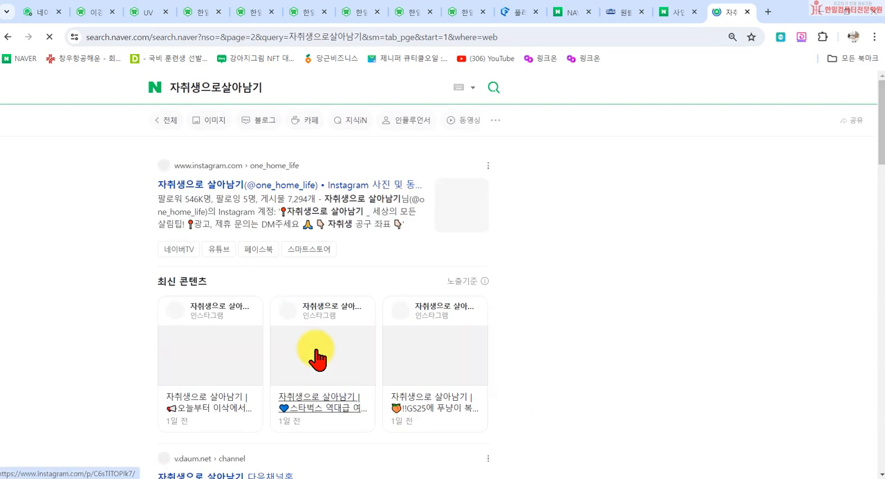
- Check website result pages 2 to 5 for a 자취생으로살아남기 smart store entry
{"action": "scroll", "coordinate": [365, 277], "scroll_direction": "down", "scroll_amount": 2}
{"action": "scroll", "coordinate": [365, 299], "scroll_direction": "down", "scroll_amount": 9}
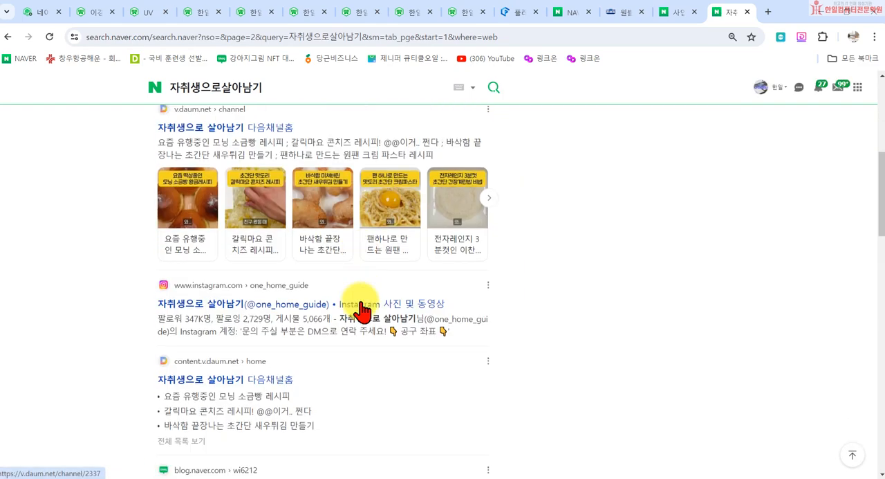
{"action": "scroll", "coordinate": [307, 320], "scroll_direction": "down", "scroll_amount": 2}
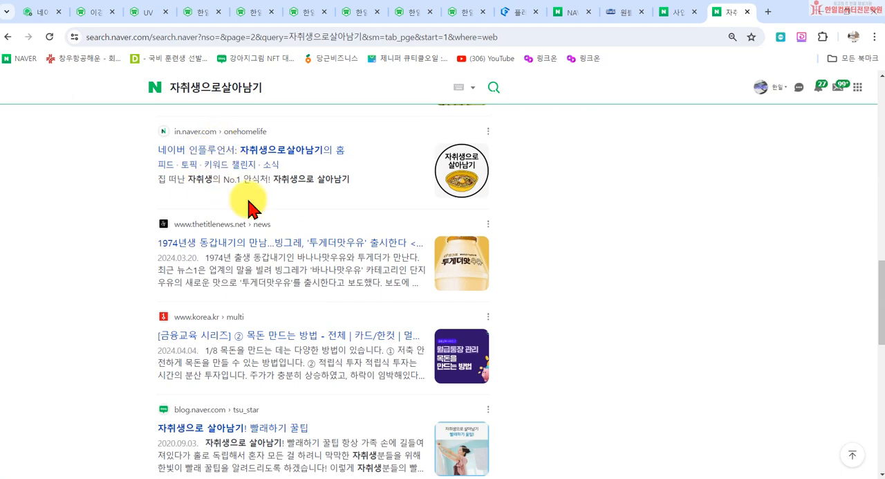
{"action": "scroll", "coordinate": [249, 279], "scroll_direction": "down", "scroll_amount": 3}
{"action": "scroll", "coordinate": [237, 183], "scroll_direction": "down", "scroll_amount": 4}
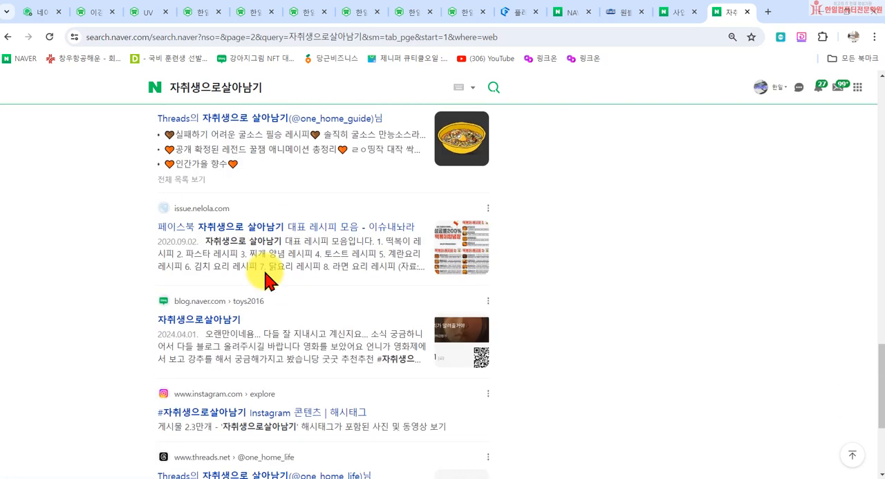
{"action": "scroll", "coordinate": [256, 342], "scroll_direction": "down", "scroll_amount": 2}
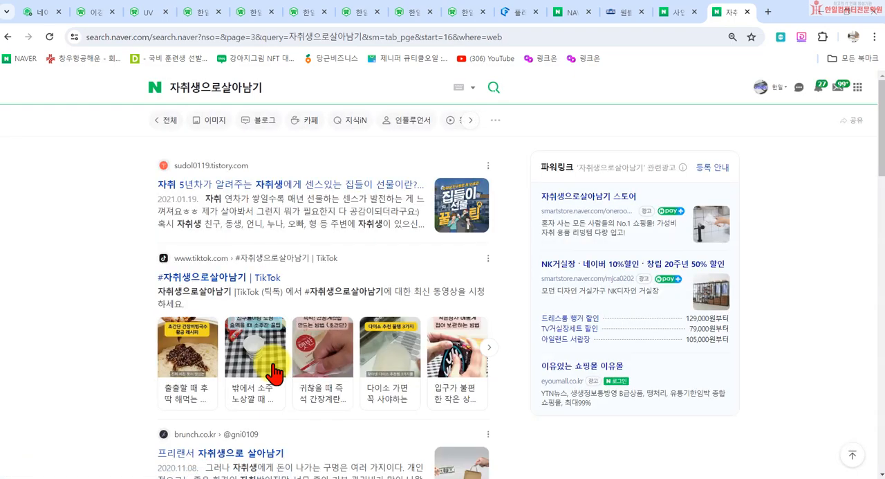
{"action": "scroll", "coordinate": [418, 318], "scroll_direction": "down", "scroll_amount": 8}
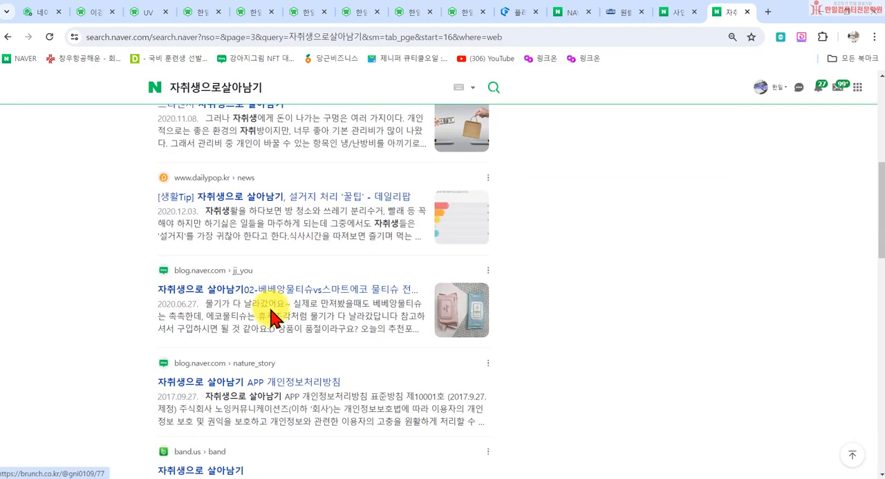
{"action": "scroll", "coordinate": [304, 339], "scroll_direction": "down", "scroll_amount": 7}
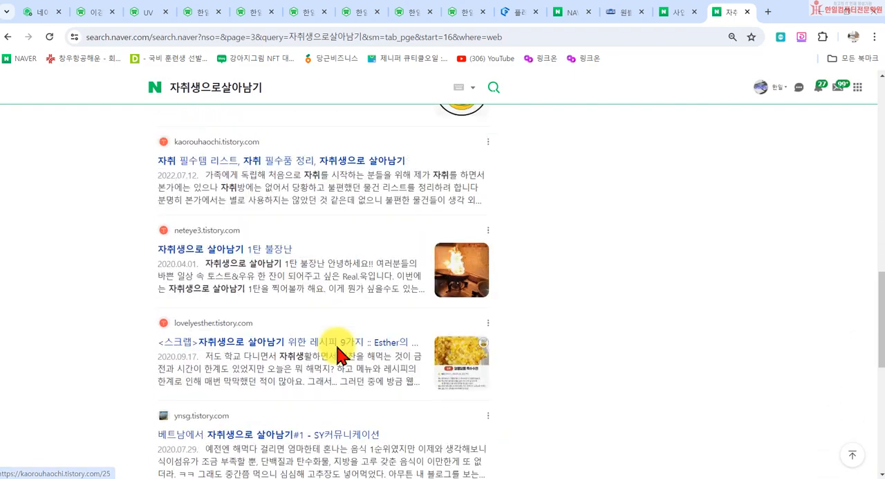
{"action": "scroll", "coordinate": [336, 355], "scroll_direction": "down", "scroll_amount": 4}
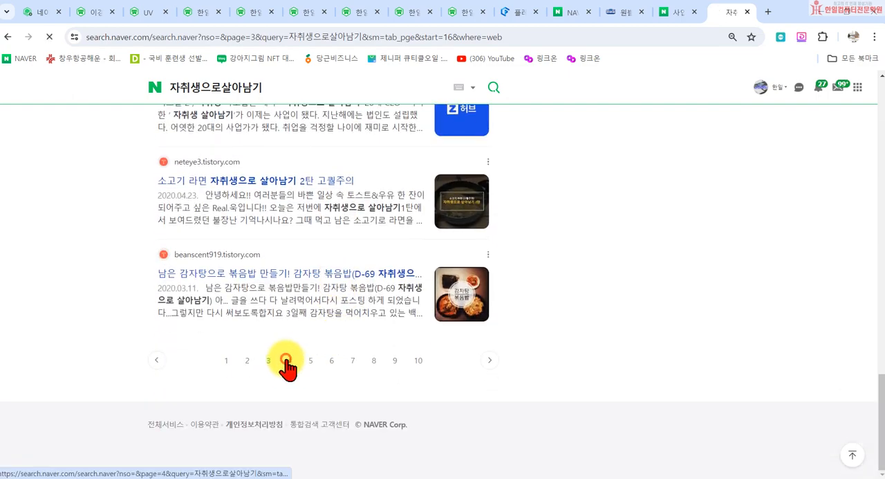
{"action": "left_click", "coordinate": [287, 361]}
{"action": "scroll", "coordinate": [336, 339], "scroll_direction": "down", "scroll_amount": 6}
{"action": "scroll", "coordinate": [341, 358], "scroll_direction": "down", "scroll_amount": 13}
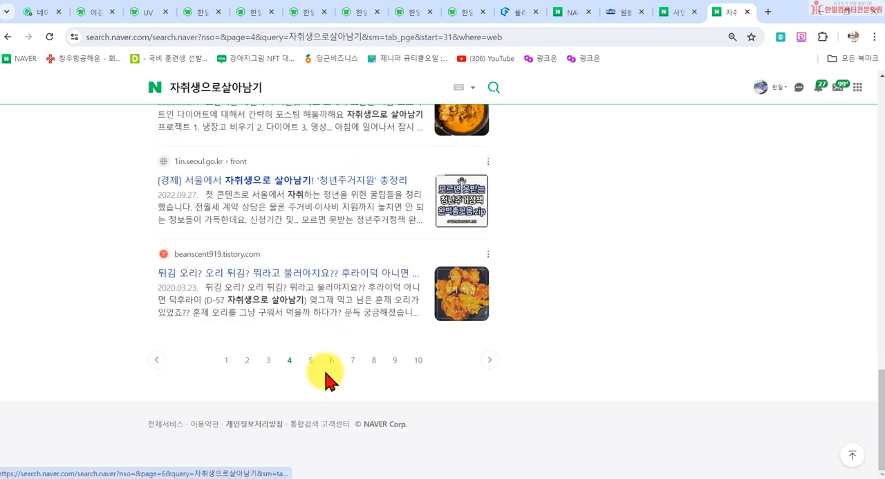
{"action": "left_click", "coordinate": [311, 361]}
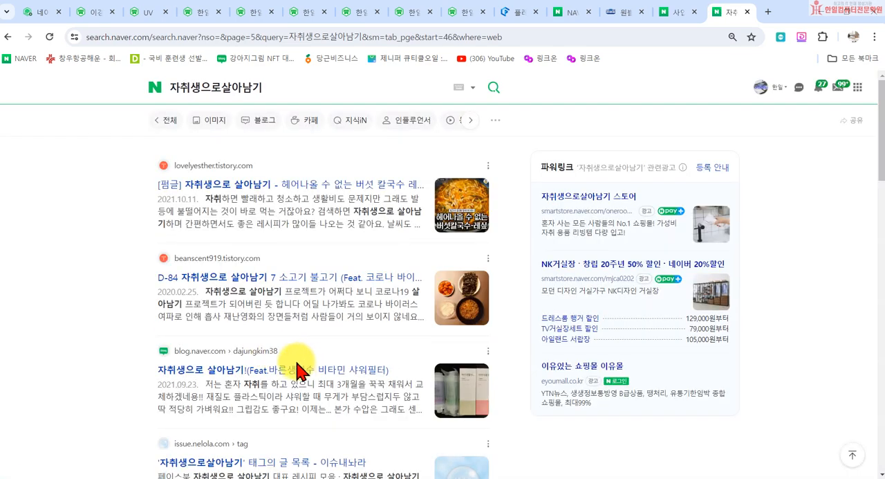
- Rerun the 자취생으로살아남기 search and compare its 파워링크 ads with the regular website results
{"action": "left_click", "coordinate": [493, 88]}
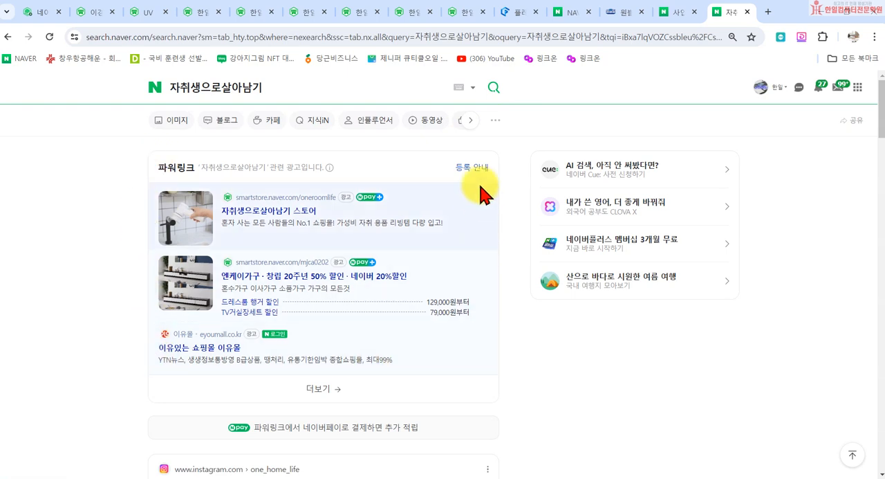
{"action": "mouse_move", "coordinate": [365, 271]}
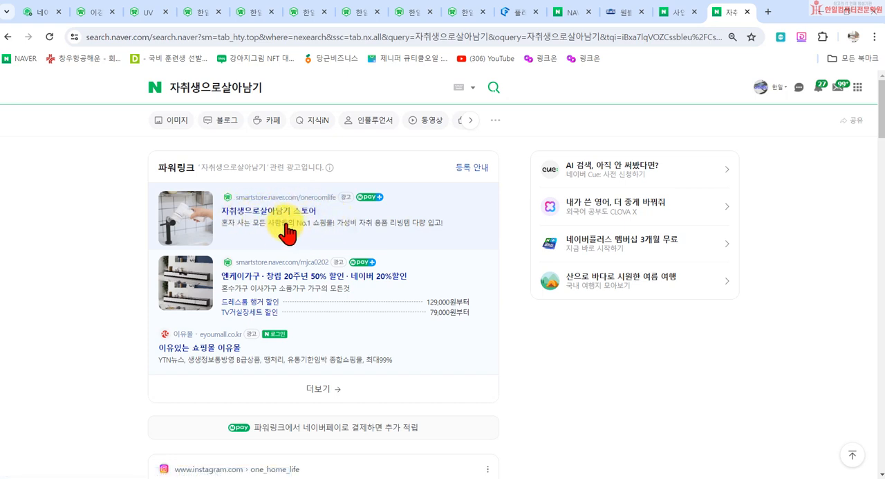
{"action": "scroll", "coordinate": [287, 234], "scroll_direction": "down", "scroll_amount": 5}
{"action": "scroll", "coordinate": [207, 253], "scroll_direction": "down", "scroll_amount": 3}
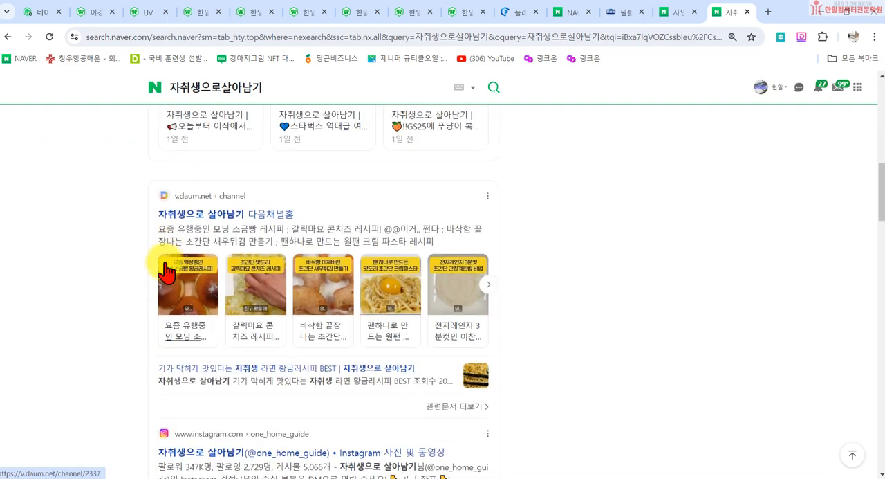
{"action": "scroll", "coordinate": [174, 360], "scroll_direction": "down", "scroll_amount": 4}
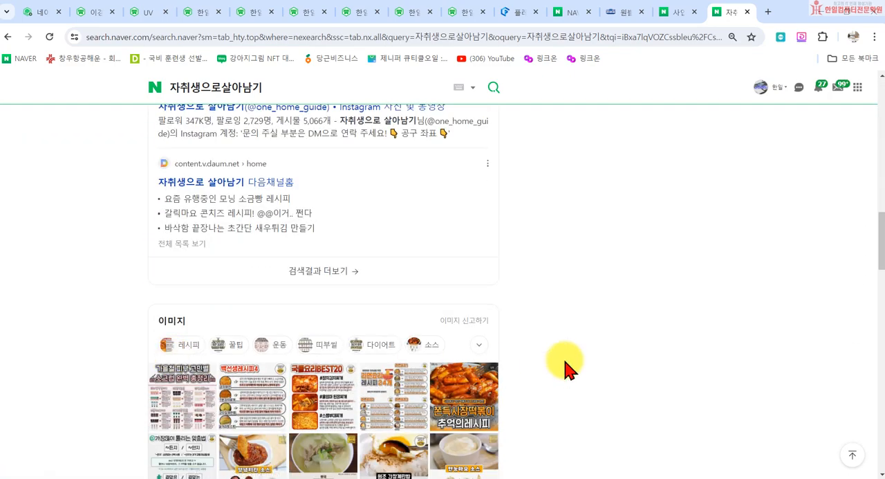
{"action": "scroll", "coordinate": [563, 363], "scroll_direction": "up", "scroll_amount": 12}
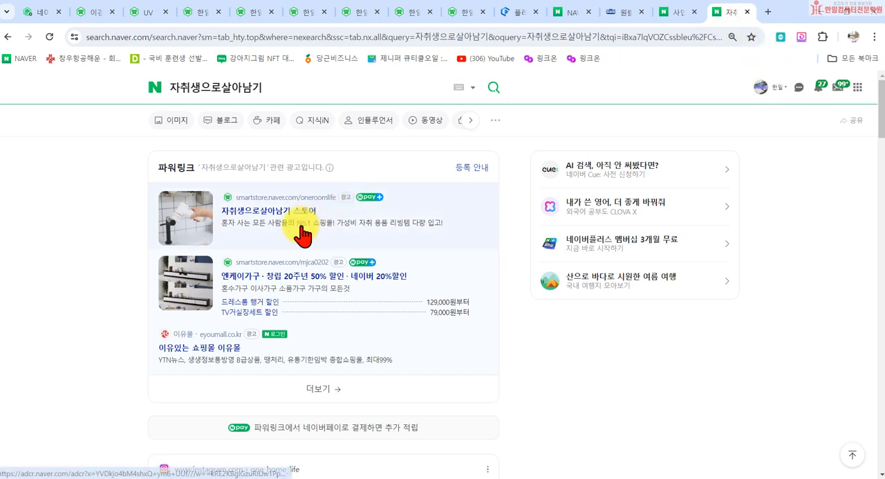
- Close the Naver search tab and highlight 검색로직 in the 웹사이트 검색등록 description
{"action": "left_click", "coordinate": [749, 13]}
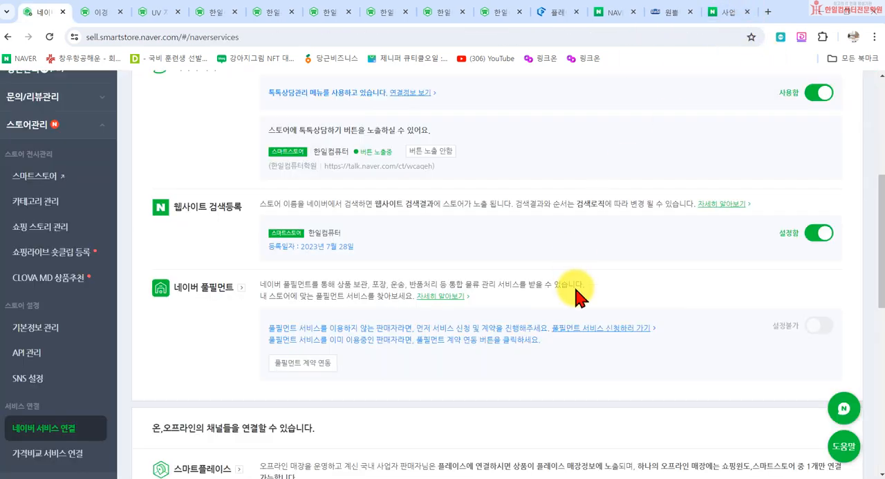
{"action": "double_click", "coordinate": [580, 202]}
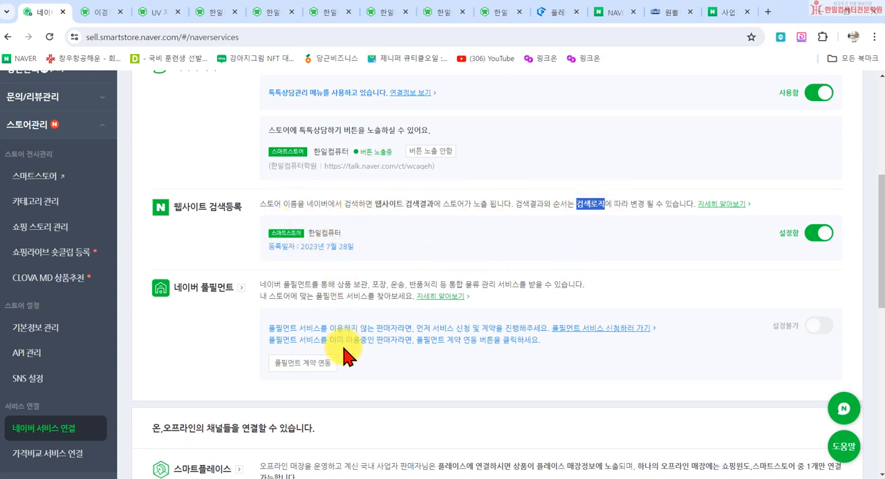
- Look over the remaining 네이버 서비스 연결 entries, including 네이버 풀필먼트, 스마트플레이스, 네이버TV and Modoo!
{"action": "scroll", "coordinate": [290, 325], "scroll_direction": "down", "scroll_amount": 1}
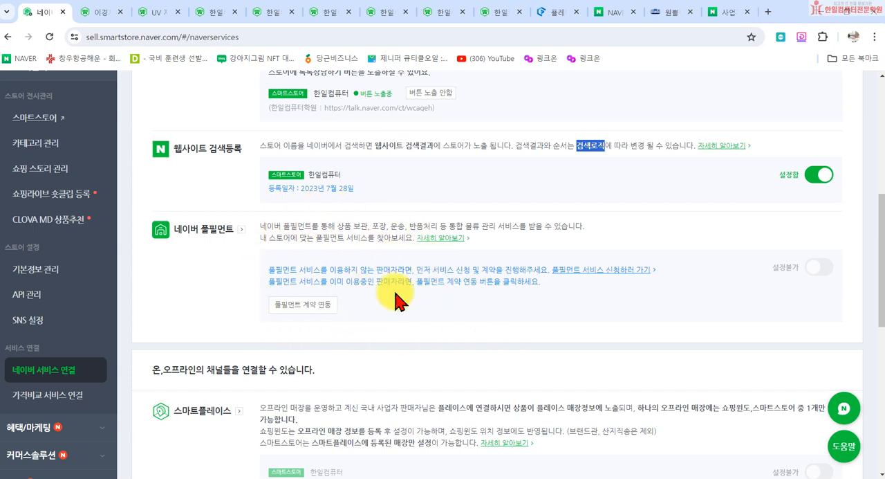
{"action": "scroll", "coordinate": [396, 299], "scroll_direction": "down", "scroll_amount": 4}
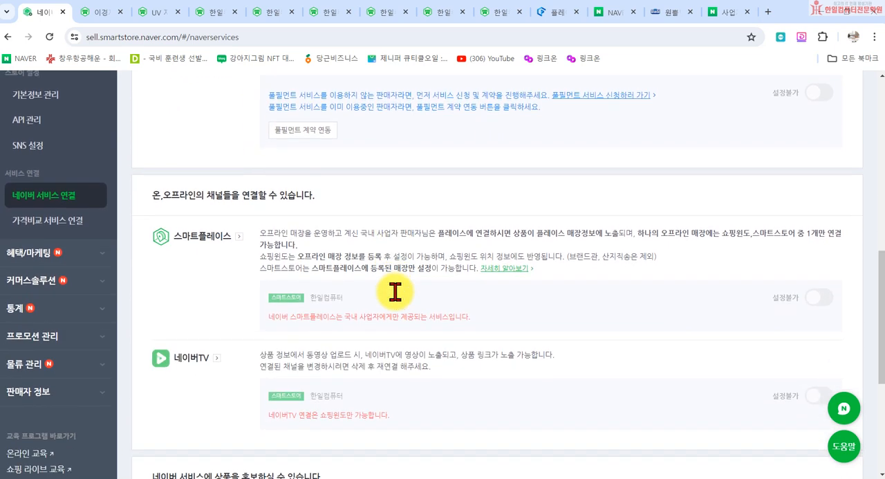
{"action": "scroll", "coordinate": [405, 306], "scroll_direction": "down", "scroll_amount": 2}
{"action": "scroll", "coordinate": [375, 318], "scroll_direction": "up", "scroll_amount": 15}
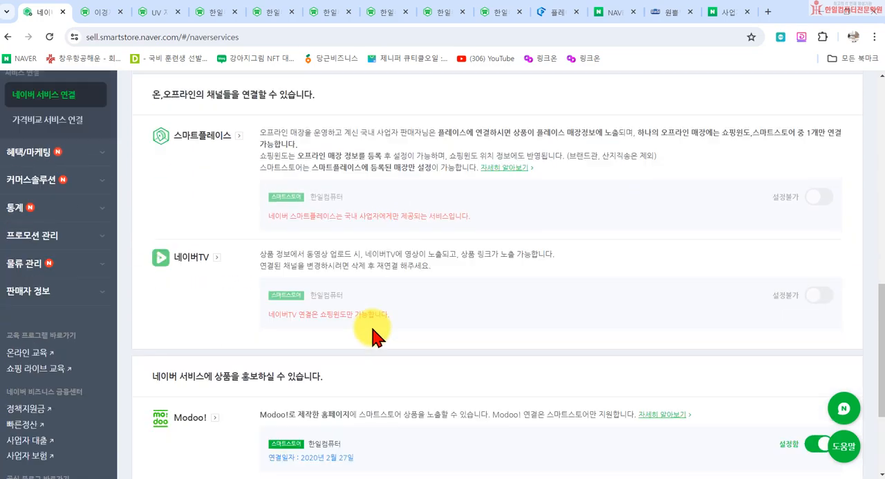
{"action": "scroll", "coordinate": [62, 394], "scroll_direction": "down", "scroll_amount": 3}
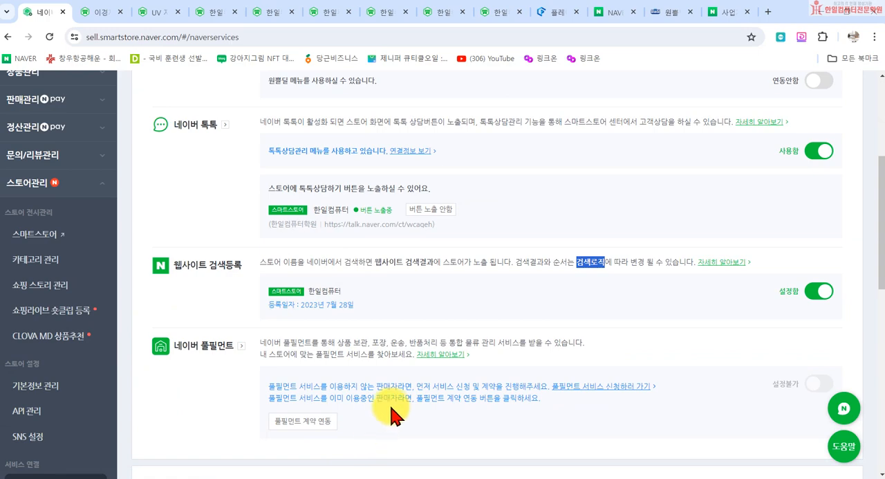
{"action": "scroll", "coordinate": [224, 329], "scroll_direction": "up", "scroll_amount": 1}
{"action": "scroll", "coordinate": [226, 325], "scroll_direction": "up", "scroll_amount": 3}
- Open the 가격비교 서비스 연결 page to view the 에누리 and 다나와 connection settings
{"action": "scroll", "coordinate": [232, 338], "scroll_direction": "down", "scroll_amount": 3}
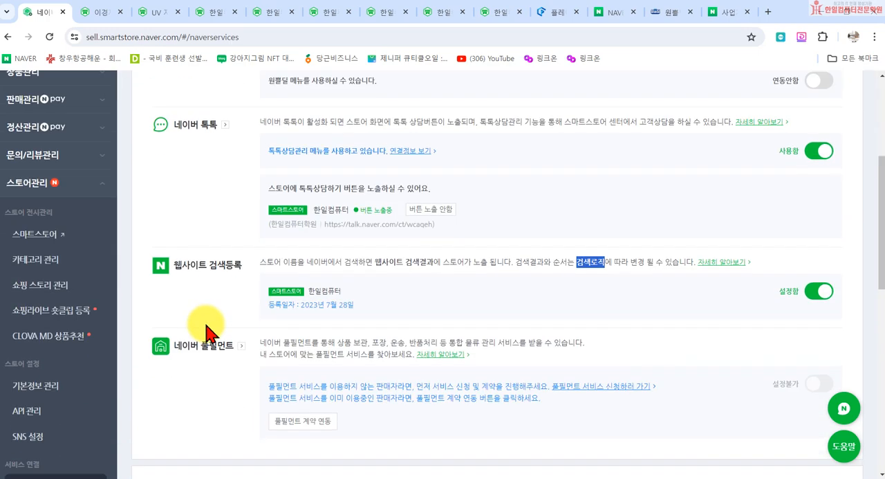
{"action": "scroll", "coordinate": [49, 353], "scroll_direction": "down", "scroll_amount": 2}
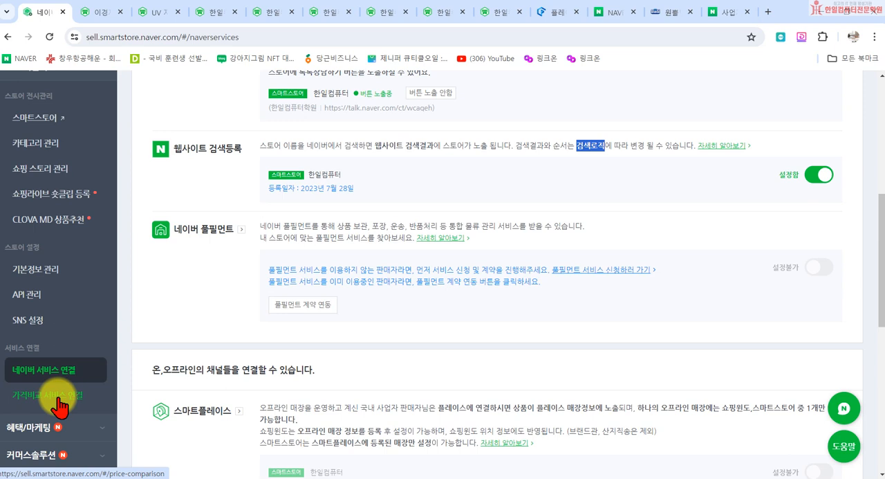
{"action": "left_click", "coordinate": [52, 403]}
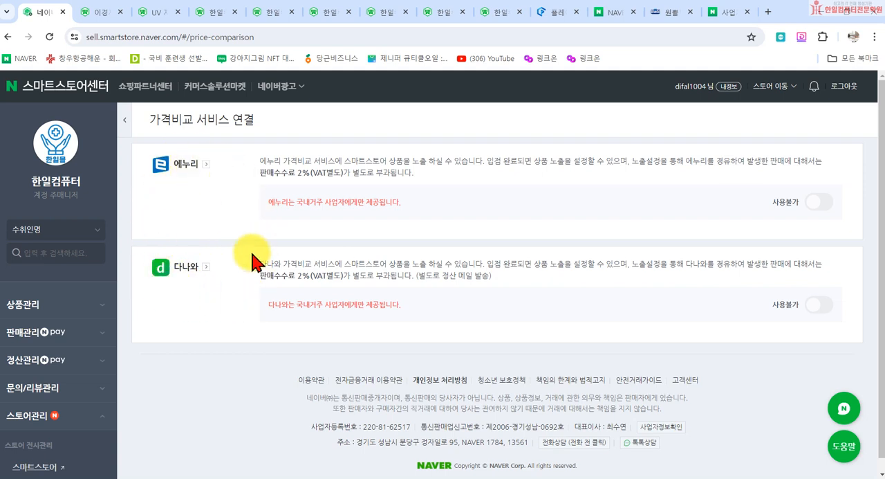
- Review the 에누리 and 다나와 conditions, highlighting the 사업자 restriction and the 판매수수료 text on the 가격비교 서비스 연결 page
{"action": "left_click_drag", "start_coordinate": [326, 201], "coordinate": [350, 200]}
{"action": "left_click", "coordinate": [334, 304]}
{"action": "left_click_drag", "start_coordinate": [333, 305], "coordinate": [351, 305]}
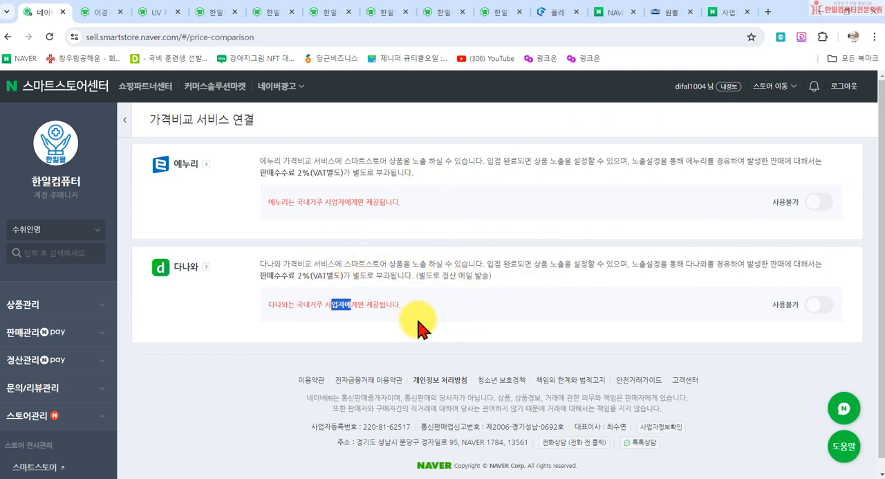
{"action": "scroll", "coordinate": [110, 353], "scroll_direction": "down", "scroll_amount": 2}
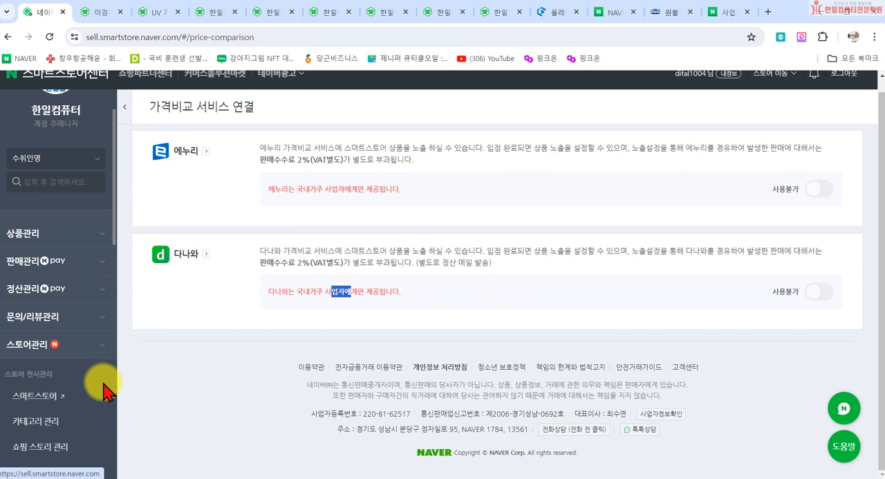
{"action": "scroll", "coordinate": [104, 392], "scroll_direction": "down", "scroll_amount": 2}
{"action": "left_click_drag", "start_coordinate": [297, 263], "coordinate": [318, 261]}
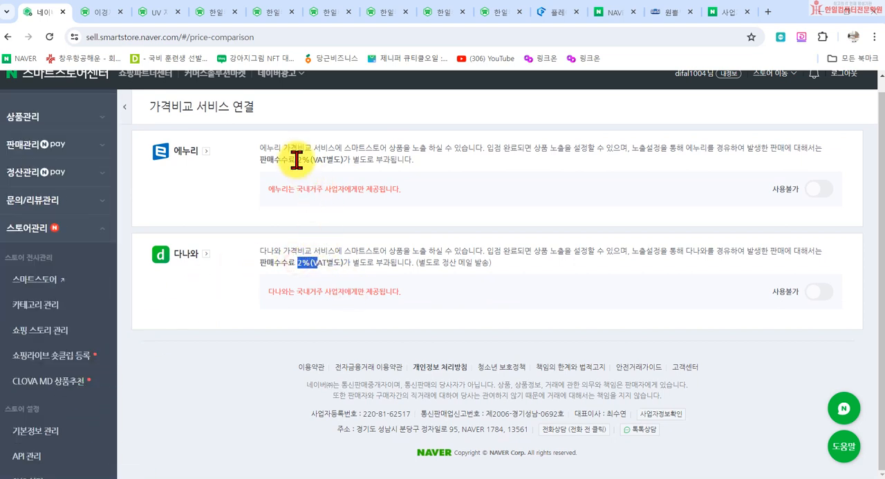
{"action": "left_click", "coordinate": [475, 261]}
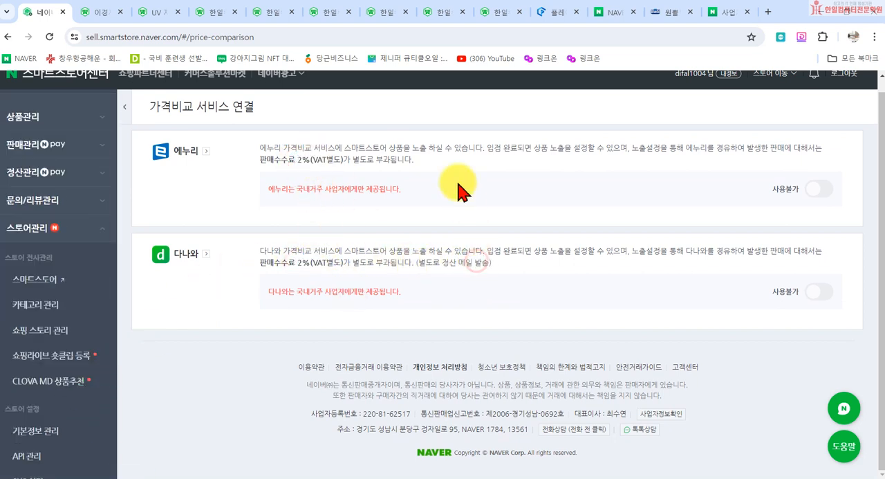
{"action": "scroll", "coordinate": [62, 338], "scroll_direction": "down", "scroll_amount": 3}
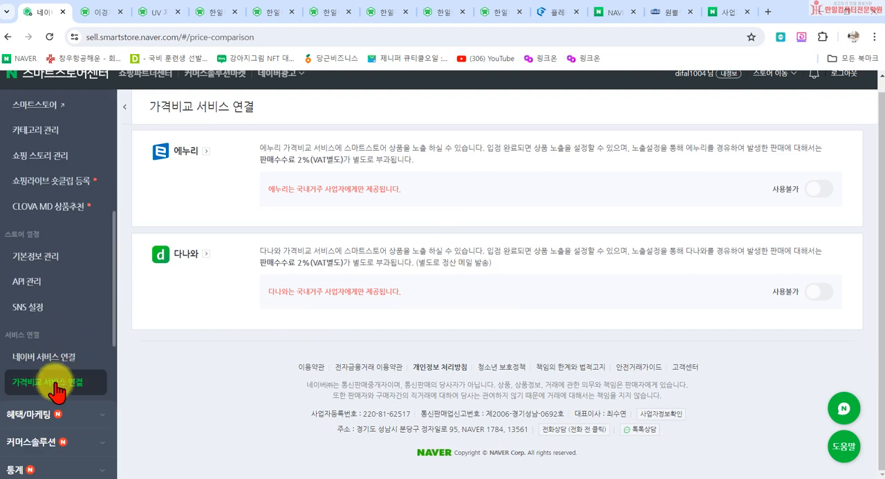
{"action": "scroll", "coordinate": [246, 351], "scroll_direction": "up", "scroll_amount": 1}
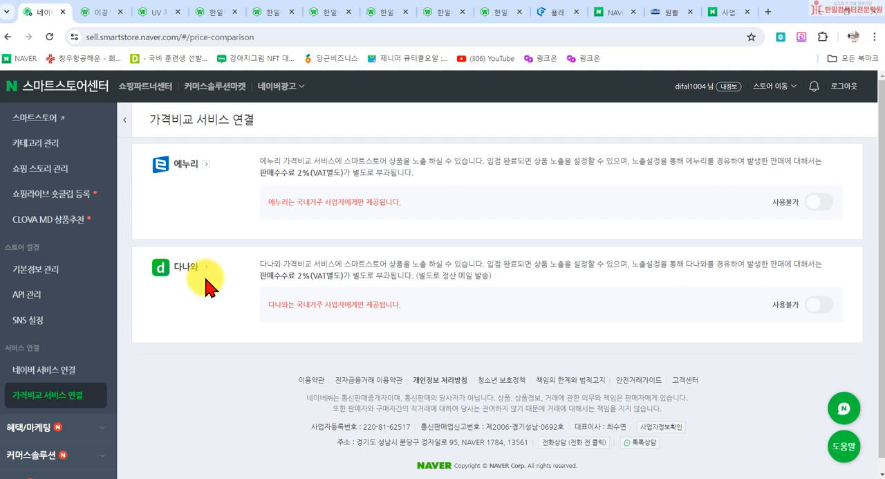
- Search Naver for 에누리 in a new browser tab and open the 에누리닷컴 site from the results
{"action": "left_click", "coordinate": [768, 12]}
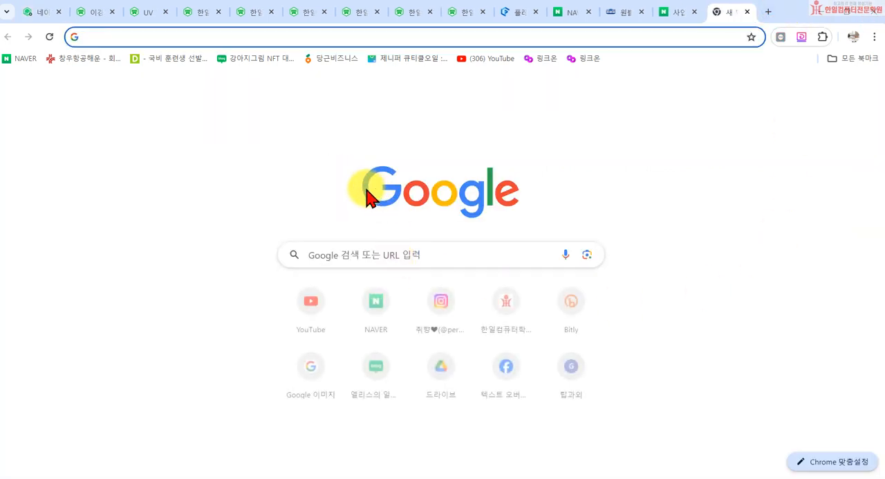
{"action": "left_click", "coordinate": [375, 326]}
{"action": "left_click", "coordinate": [326, 118]}
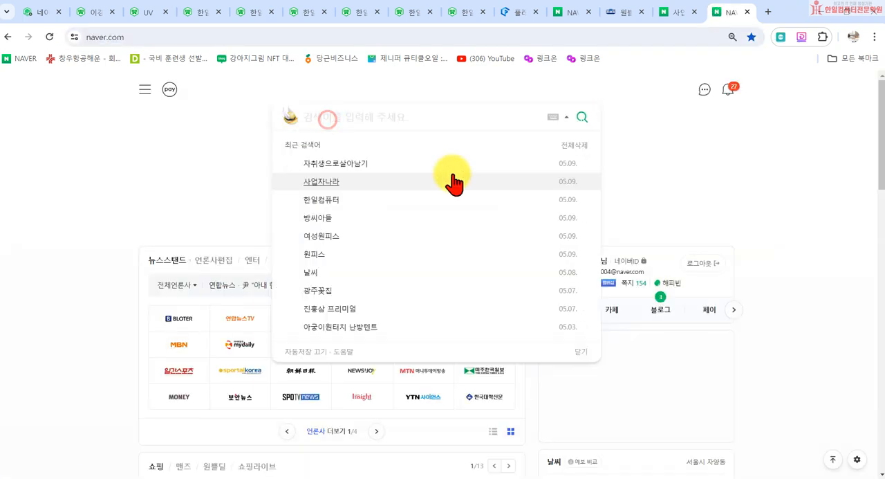
{"action": "type", "text": "에누리"}
{"action": "key", "text": "Return"}
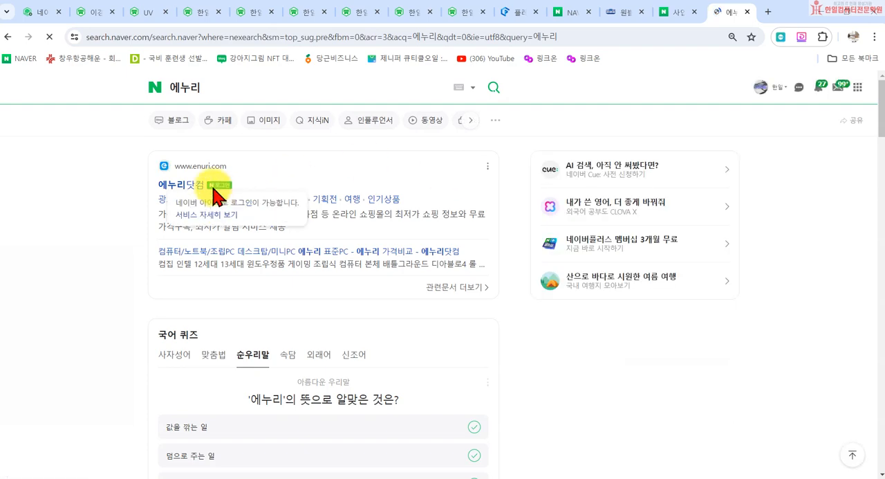
{"action": "left_click", "coordinate": [181, 185]}
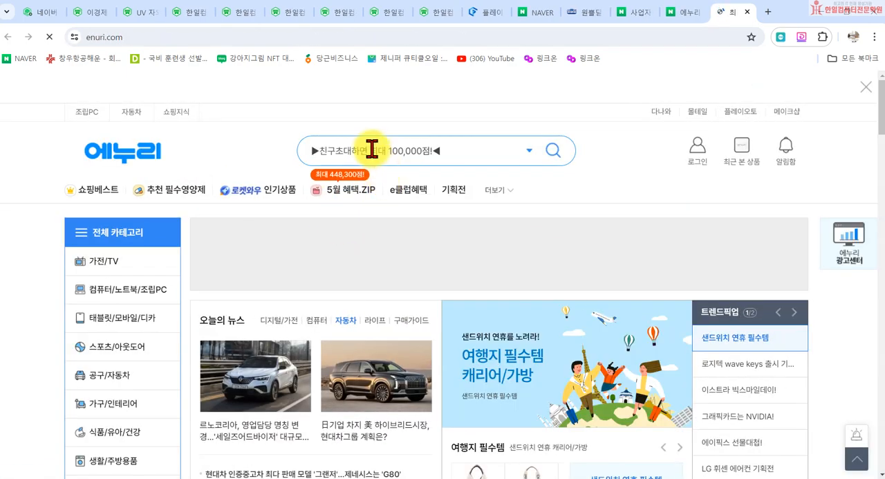
- Search 에누리 for 전자레인지 and compare the product prices in the result listings
{"action": "left_click", "coordinate": [372, 150]}
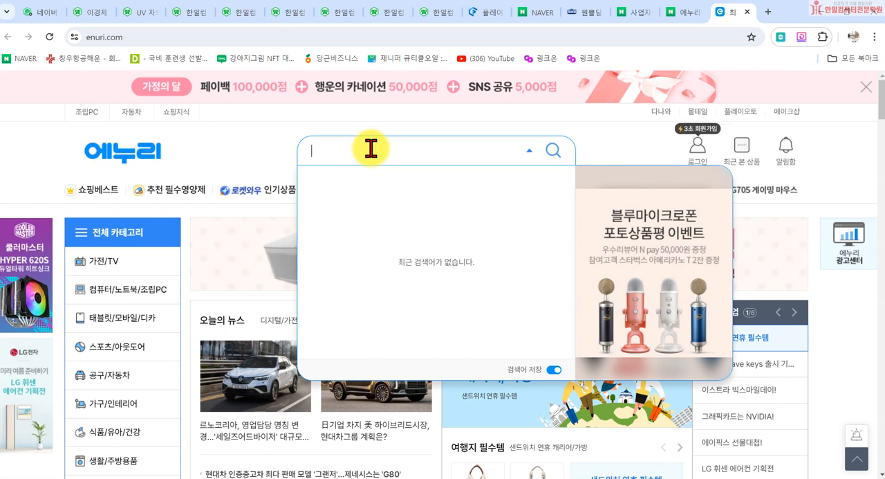
{"action": "type", "text": "전자레인지"}
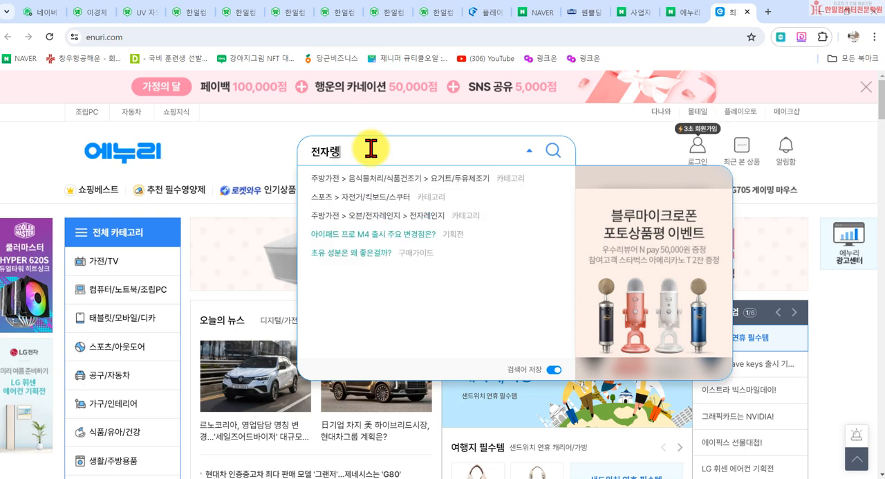
{"action": "key", "text": "Return"}
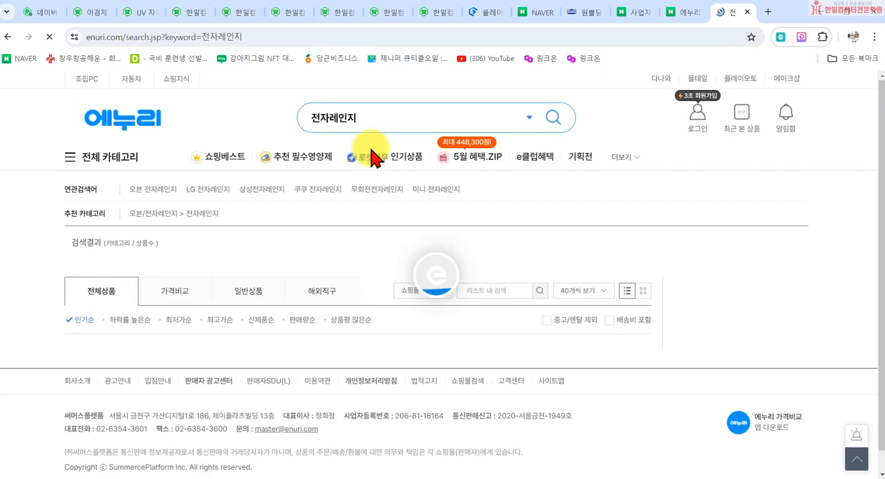
{"action": "scroll", "coordinate": [358, 216], "scroll_direction": "down", "scroll_amount": 5}
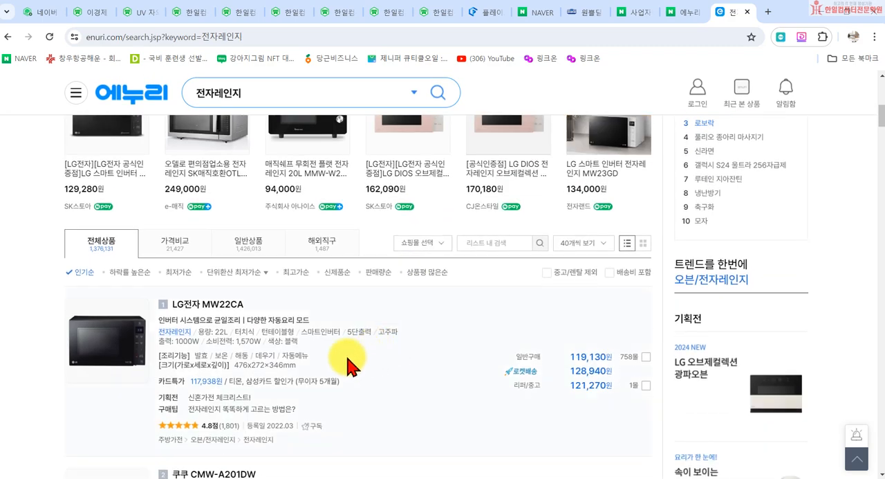
{"action": "scroll", "coordinate": [484, 397], "scroll_direction": "down", "scroll_amount": 4}
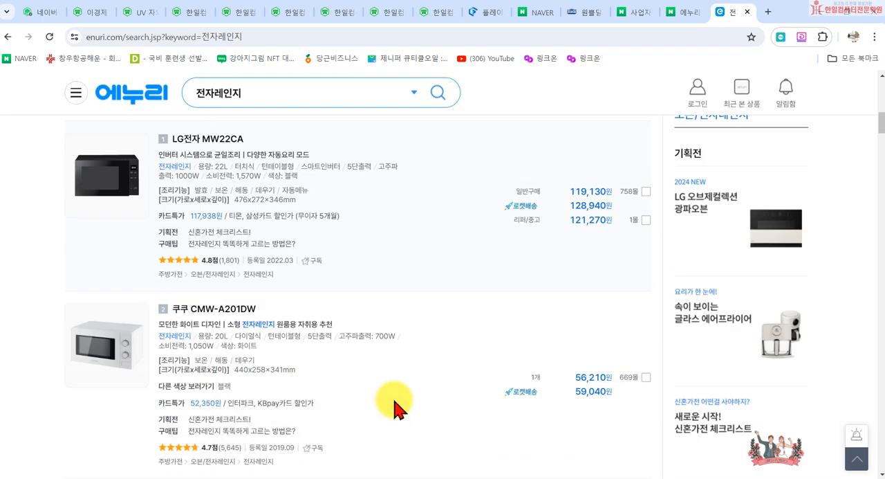
{"action": "scroll", "coordinate": [421, 377], "scroll_direction": "down", "scroll_amount": 4}
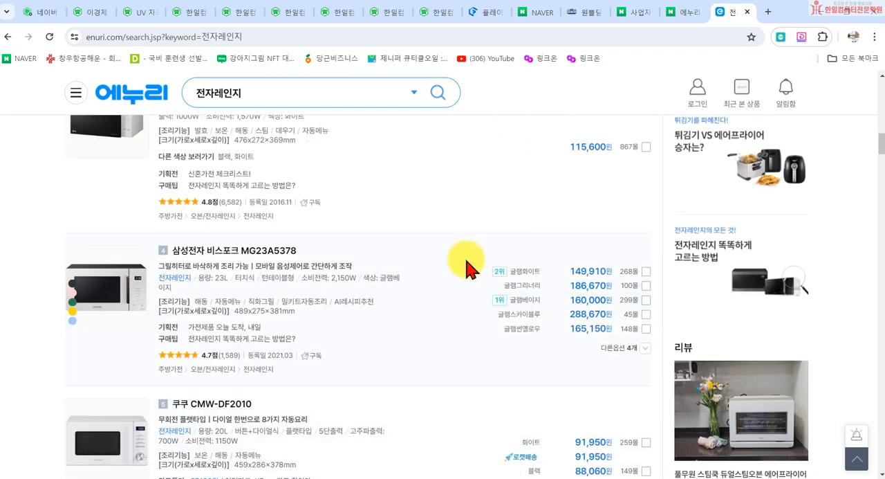
{"action": "scroll", "coordinate": [346, 253], "scroll_direction": "up", "scroll_amount": 8}
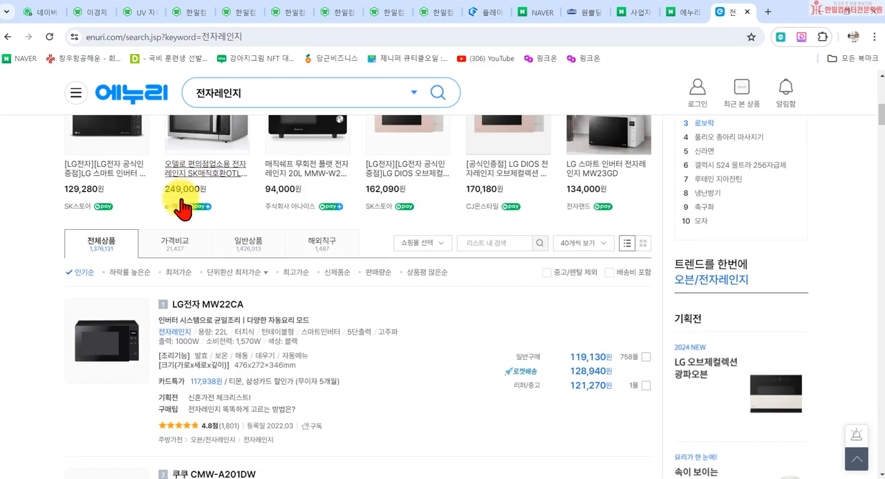
{"action": "scroll", "coordinate": [532, 409], "scroll_direction": "down", "scroll_amount": 3}
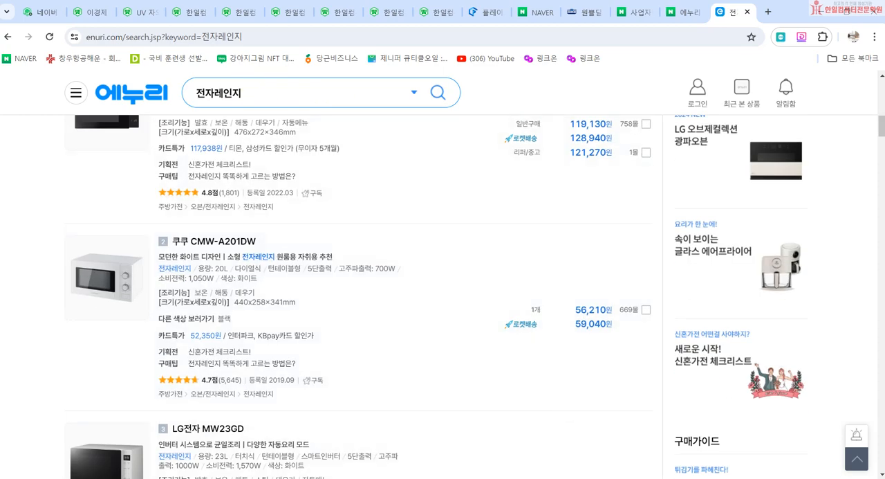
- Close the 에누리 and Naver search tabs and return to the 스마트스토어센터 tab
{"action": "left_click", "coordinate": [747, 12]}
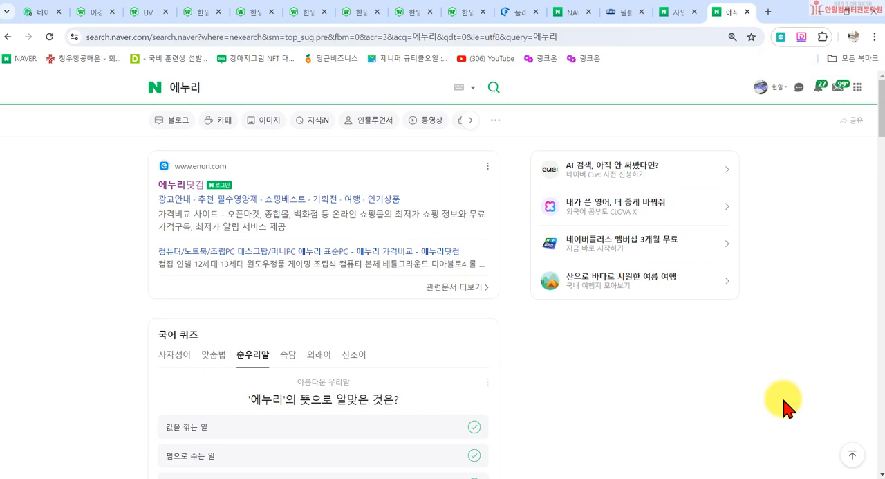
{"action": "left_click", "coordinate": [747, 11]}
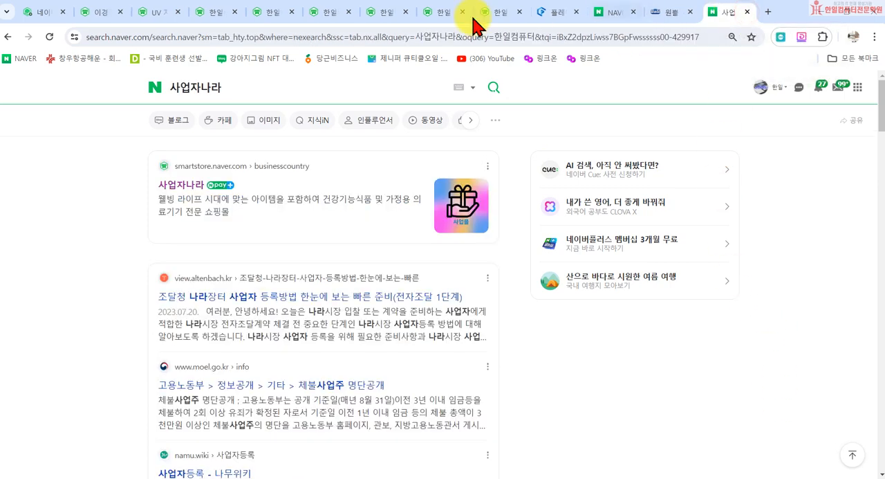
{"action": "left_click", "coordinate": [46, 12]}
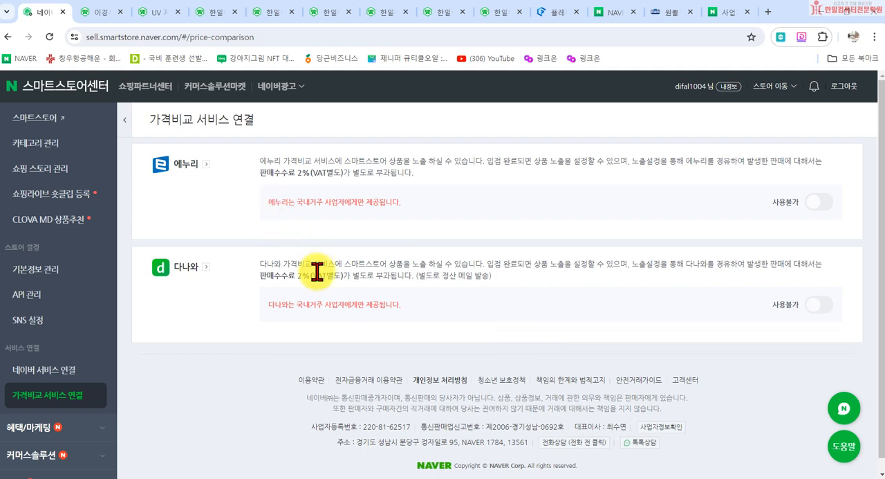
- Switch to the Notepad checklist and mark item 5, 네이버 서비스 연결, as covered with a v
{"action": "scroll", "coordinate": [254, 270], "scroll_direction": "down", "scroll_amount": 1}
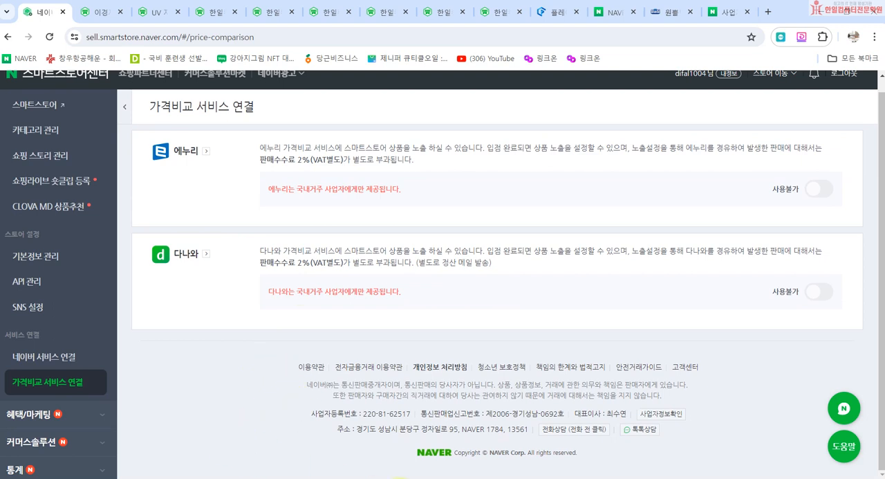
{"action": "left_click", "coordinate": [400, 477]}
{"action": "left_click", "coordinate": [438, 278]}
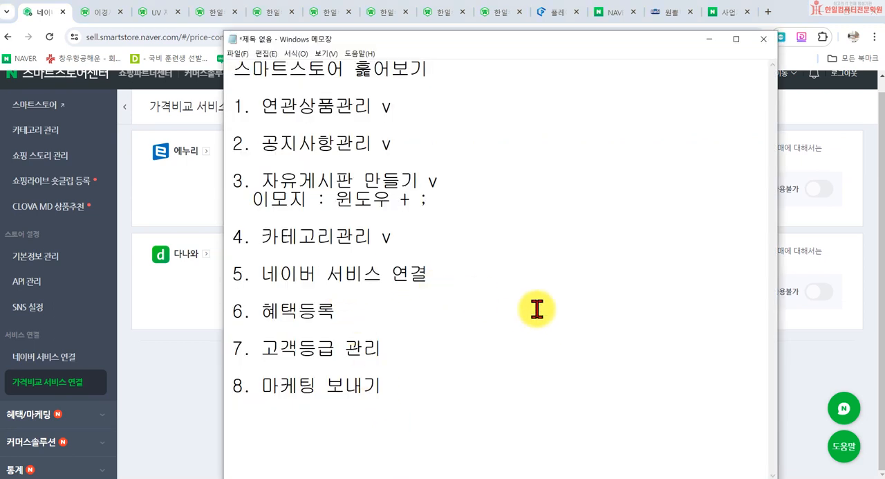
{"action": "type", "text": "v"}
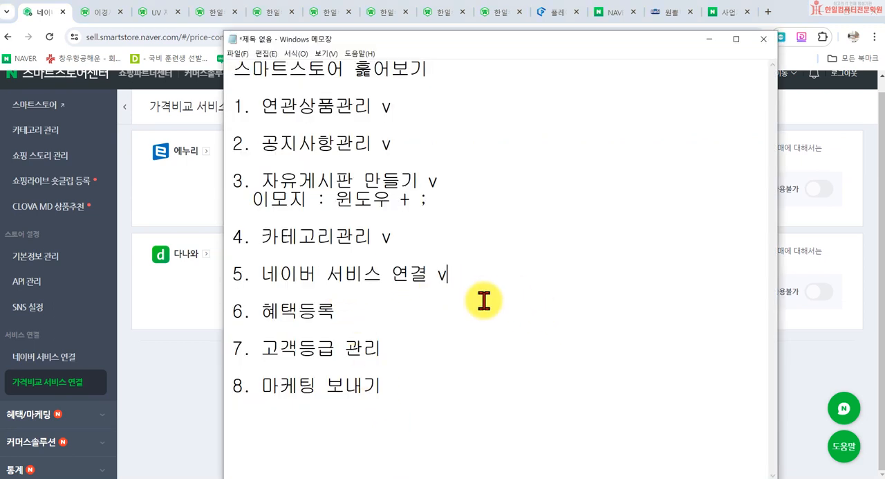
{"action": "left_click", "coordinate": [480, 310]}
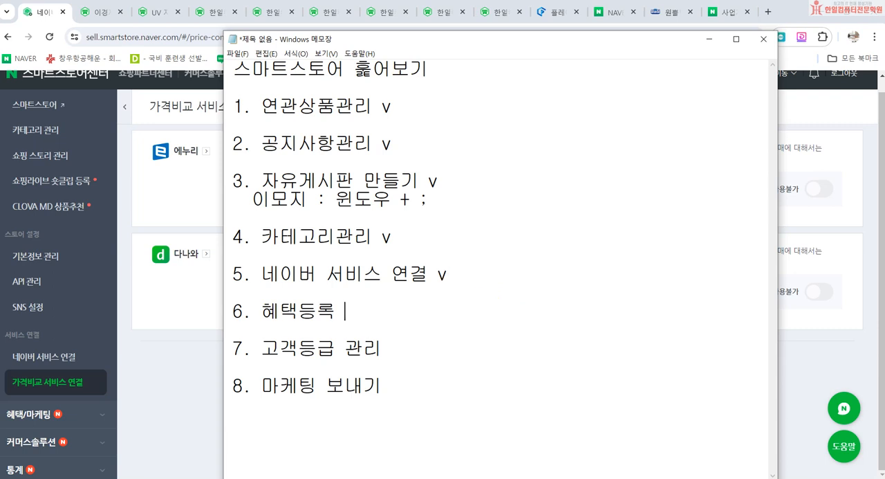
- Open the 혜택 등록 page in 스마트스토어센터 and name the benefit 알림받기 설정시 100원 할인
{"action": "left_click", "coordinate": [88, 422]}
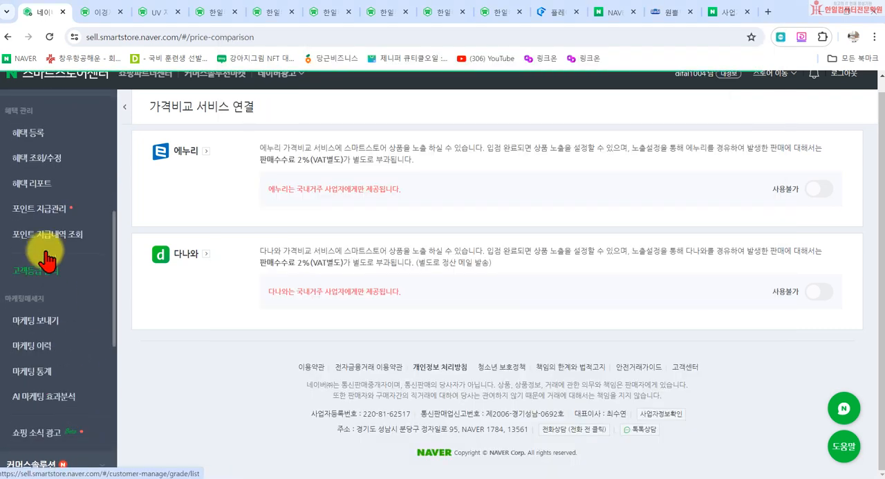
{"action": "left_click", "coordinate": [35, 139]}
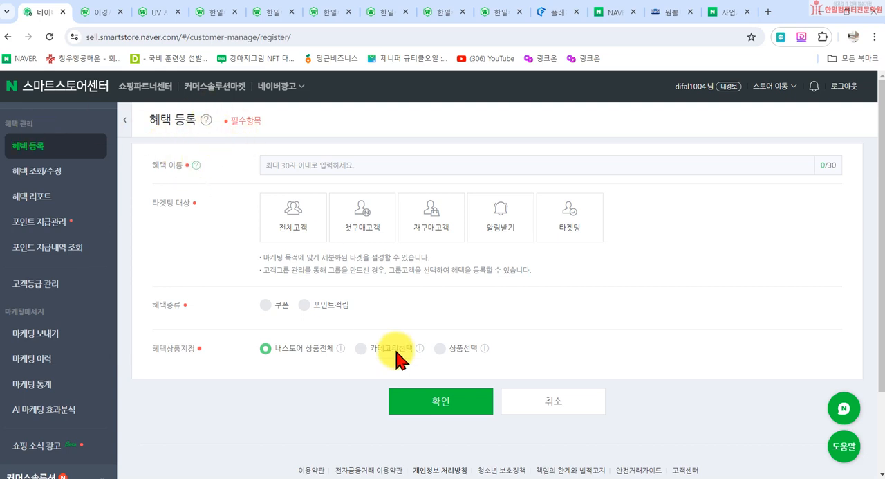
{"action": "left_click", "coordinate": [300, 166]}
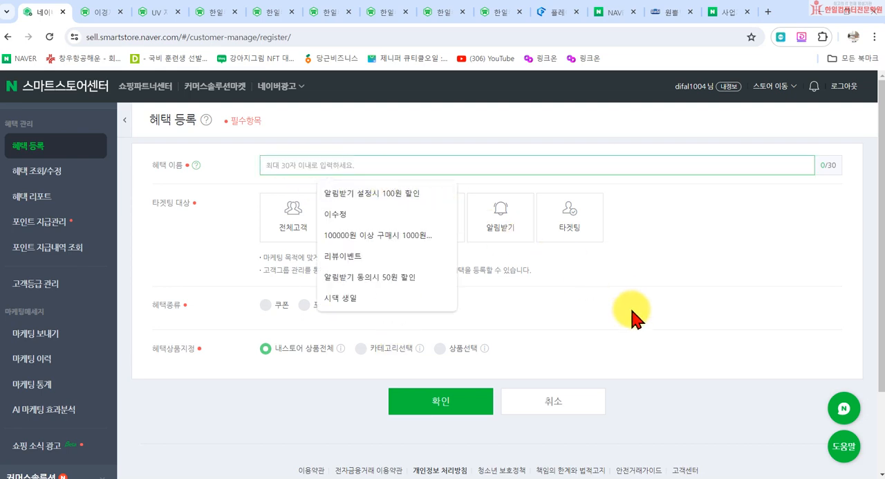
{"action": "left_click", "coordinate": [384, 192]}
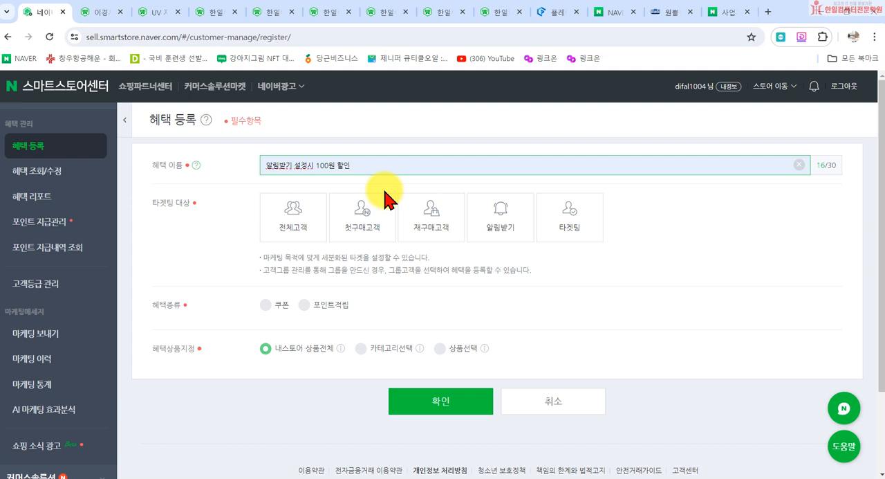
- Target the benefit at 알림받기 customers and make it a 쿠폰 of the 상품중복할인 type
{"action": "left_click", "coordinate": [506, 232]}
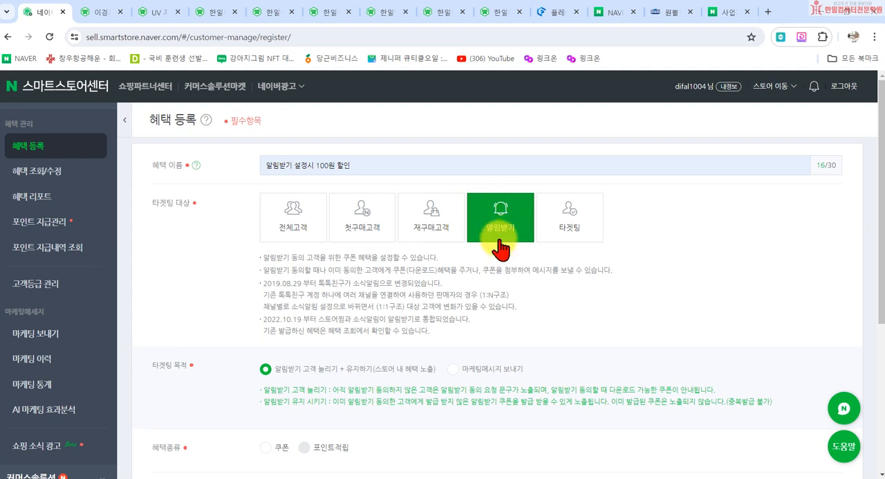
{"action": "scroll", "coordinate": [502, 250], "scroll_direction": "down", "scroll_amount": 2}
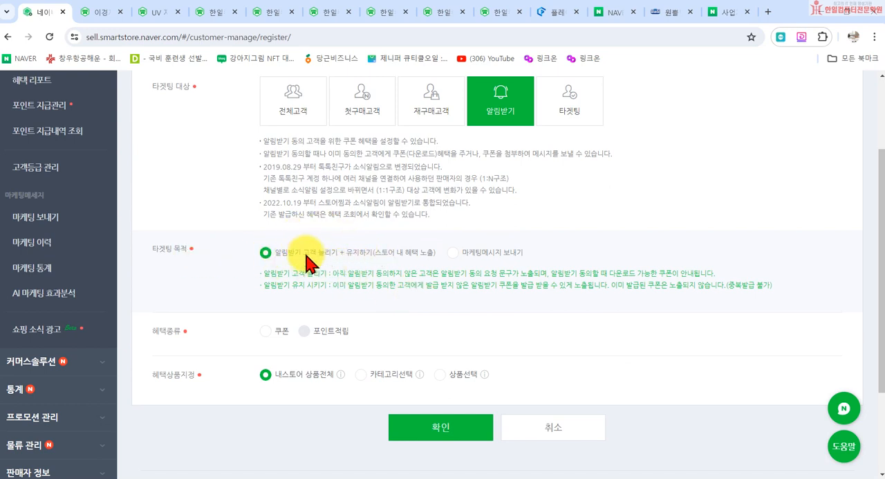
{"action": "scroll", "coordinate": [336, 262], "scroll_direction": "down", "scroll_amount": 2}
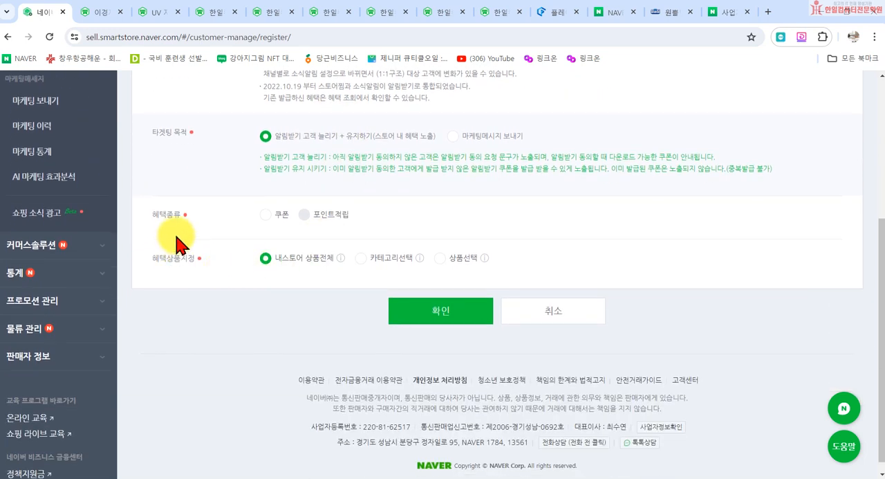
{"action": "left_click", "coordinate": [265, 216]}
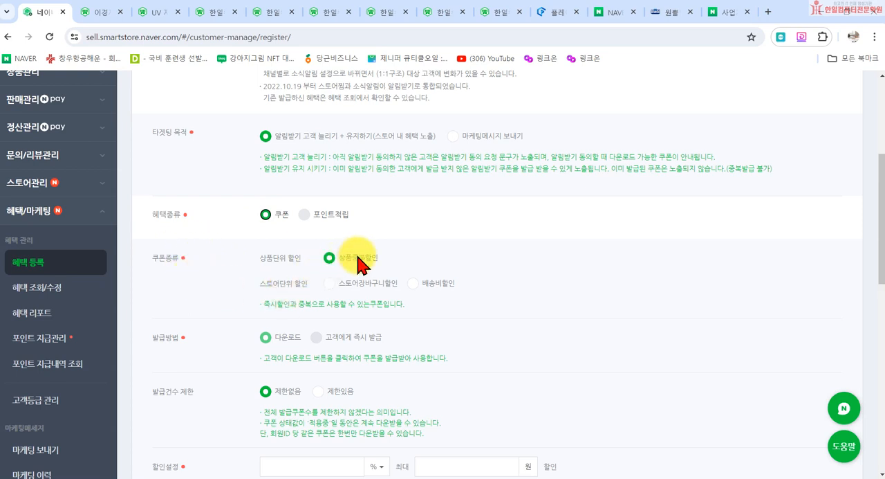
{"action": "left_click", "coordinate": [349, 285]}
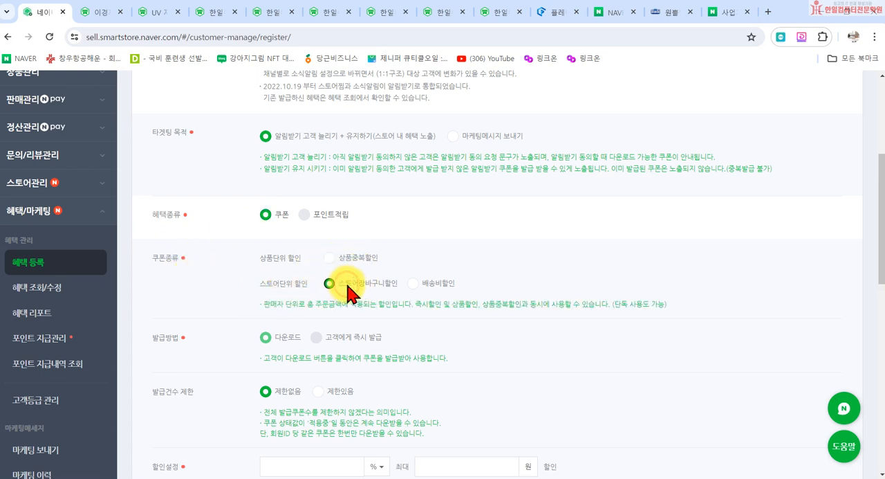
{"action": "left_click", "coordinate": [329, 257]}
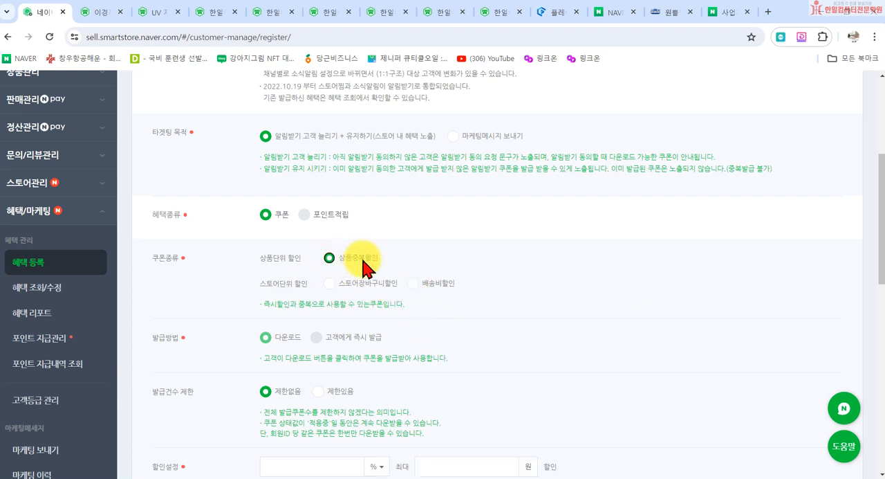
- Try limiting the number of issued coupons to 100 and return the 발급건수 제한 setting to 제한없음
{"action": "scroll", "coordinate": [394, 317], "scroll_direction": "down", "scroll_amount": 1}
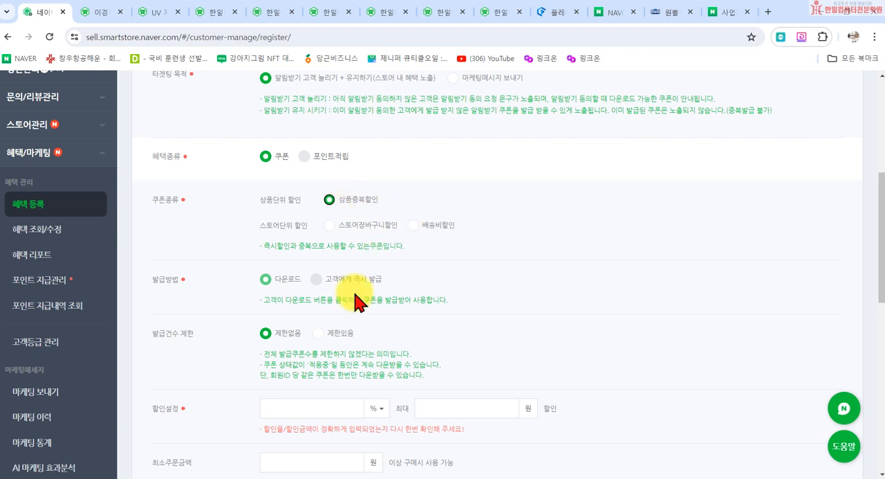
{"action": "scroll", "coordinate": [256, 326], "scroll_direction": "down", "scroll_amount": 1}
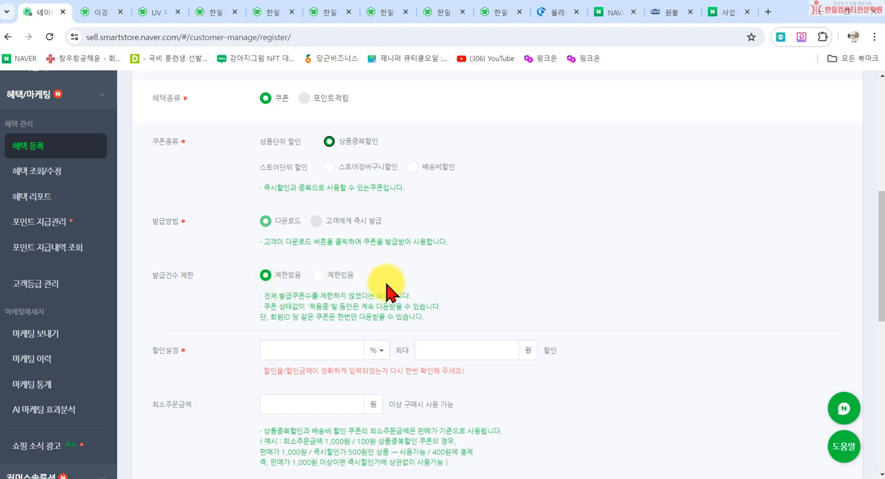
{"action": "left_click", "coordinate": [326, 277]}
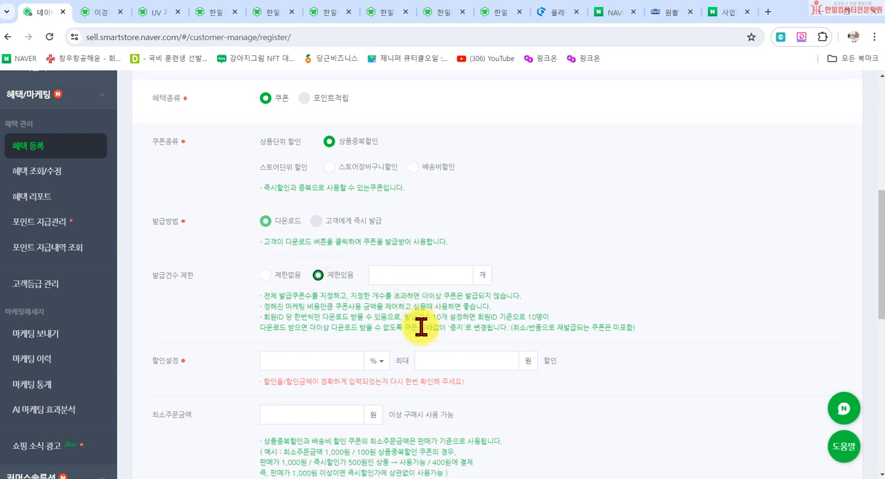
{"action": "left_click", "coordinate": [401, 278]}
{"action": "type", "text": "2"}
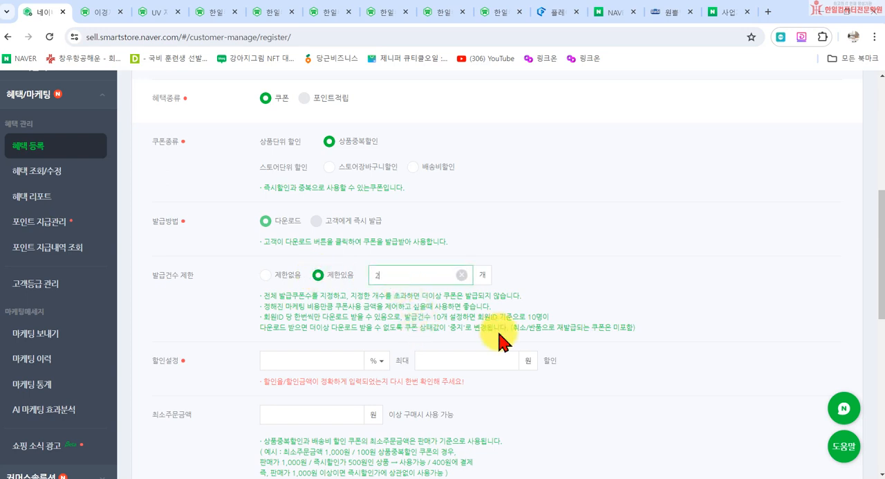
{"action": "key", "text": "BackSpace"}
{"action": "type", "text": "100"}
{"action": "left_click", "coordinate": [266, 275]}
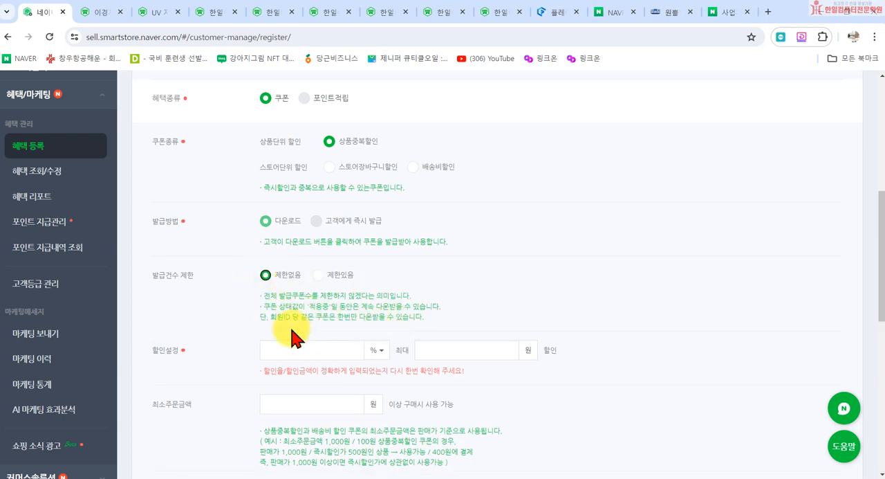
- Set the coupon discount in 할인설정 to a fixed amount of 100 원
{"action": "scroll", "coordinate": [298, 332], "scroll_direction": "down", "scroll_amount": 2}
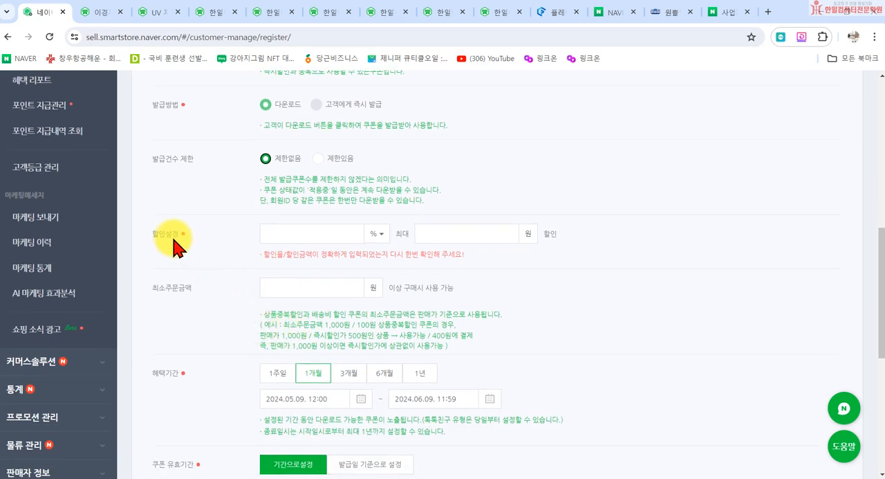
{"action": "left_click", "coordinate": [378, 233]}
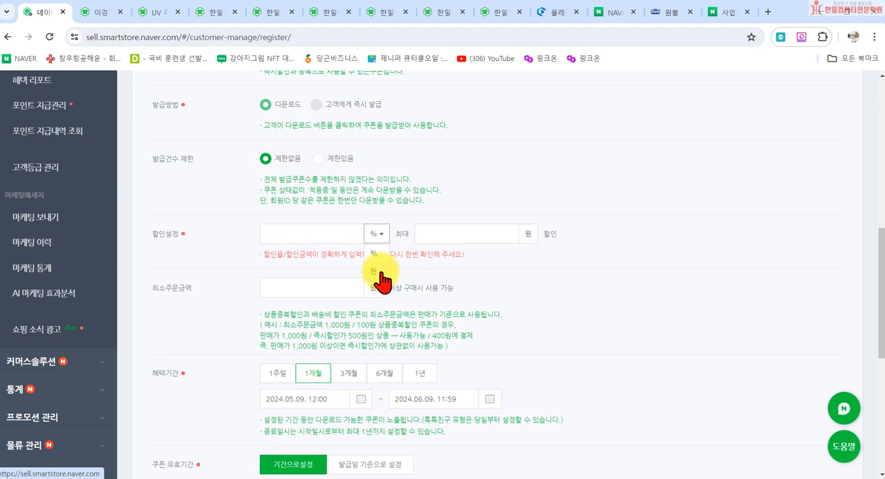
{"action": "left_click", "coordinate": [376, 272]}
{"action": "left_click", "coordinate": [320, 235]}
{"action": "type", "text": "100"}
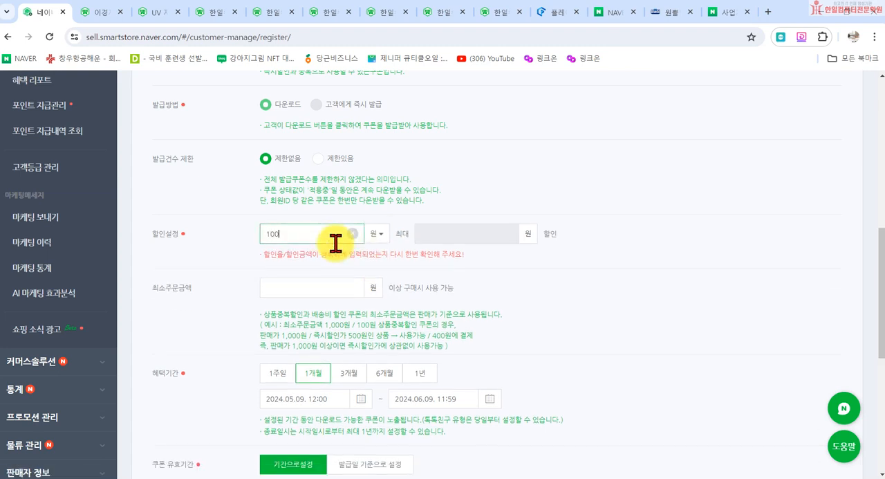
{"action": "left_click", "coordinate": [435, 262]}
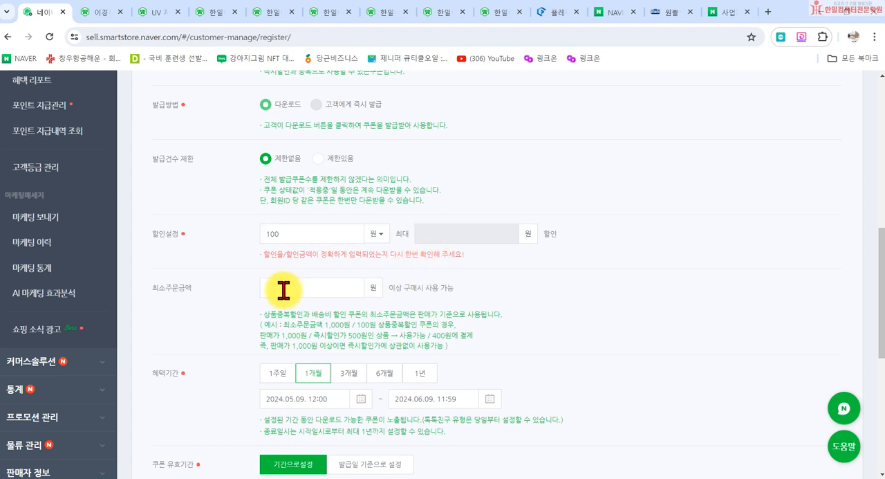
- Set the coupon's minimum order amount (최소주문금액) to 50,000 원
{"action": "left_click", "coordinate": [317, 287]}
{"action": "type", "text": "50000"}
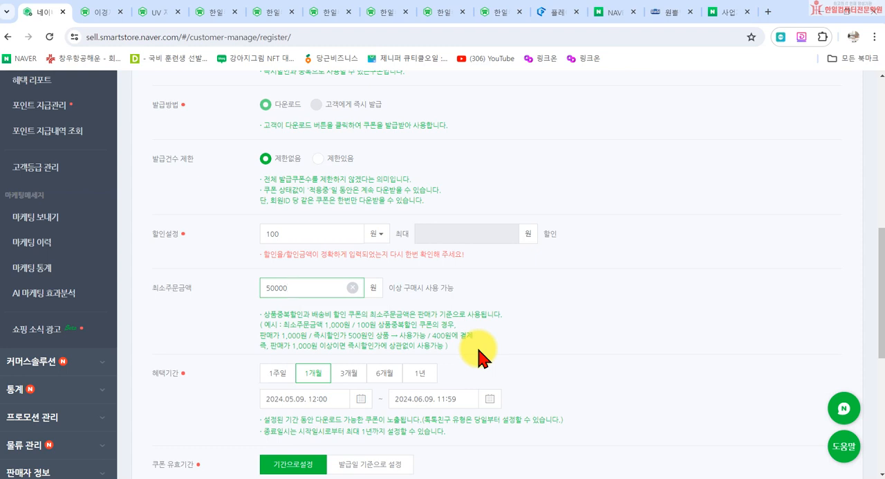
{"action": "left_click", "coordinate": [473, 337]}
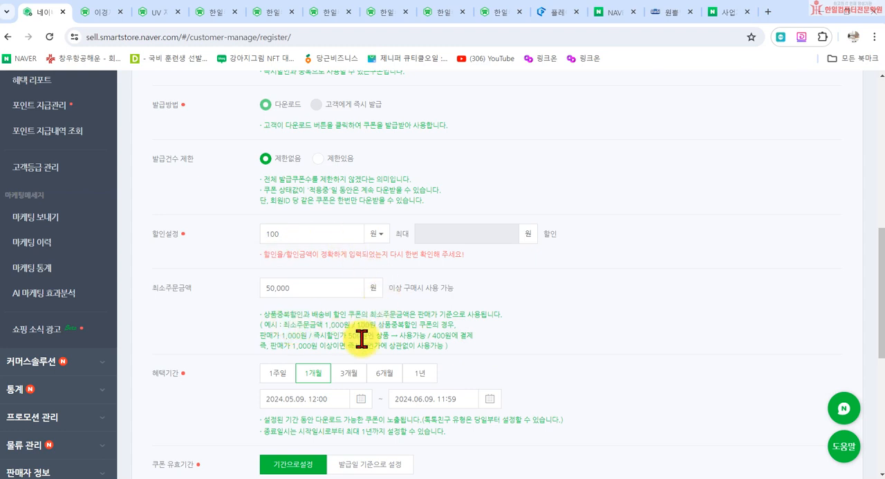
- Try the 1주일, 6개월 and 1년 options for the 혜택기간 and return it to 1개월
{"action": "scroll", "coordinate": [362, 339], "scroll_direction": "down", "scroll_amount": 2}
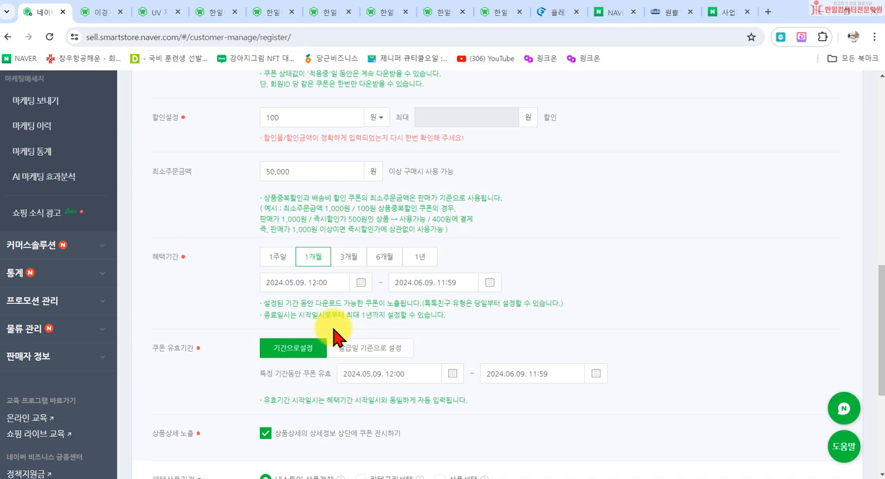
{"action": "left_click", "coordinate": [275, 261]}
{"action": "left_click", "coordinate": [383, 259]}
{"action": "left_click", "coordinate": [278, 258]}
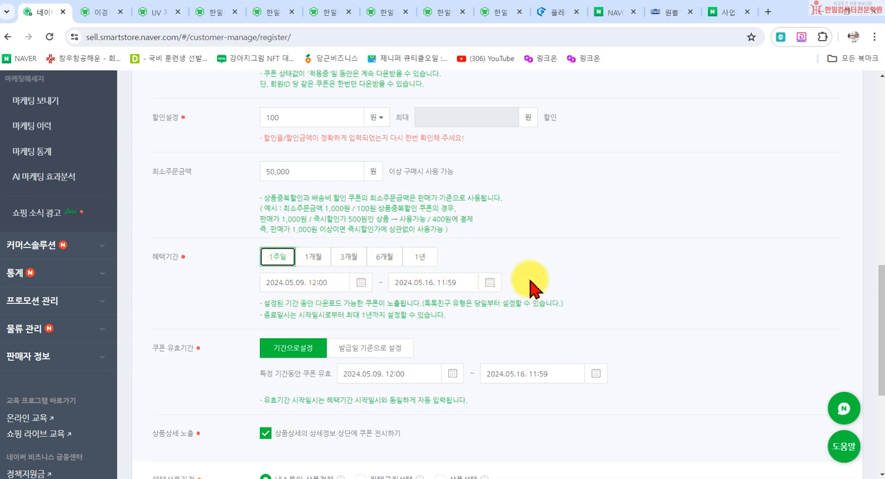
{"action": "left_click", "coordinate": [421, 256]}
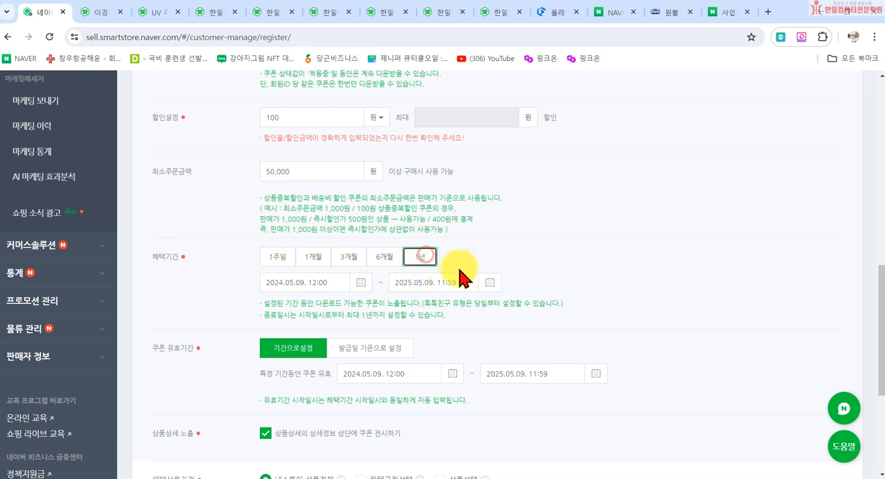
{"action": "left_click", "coordinate": [309, 259]}
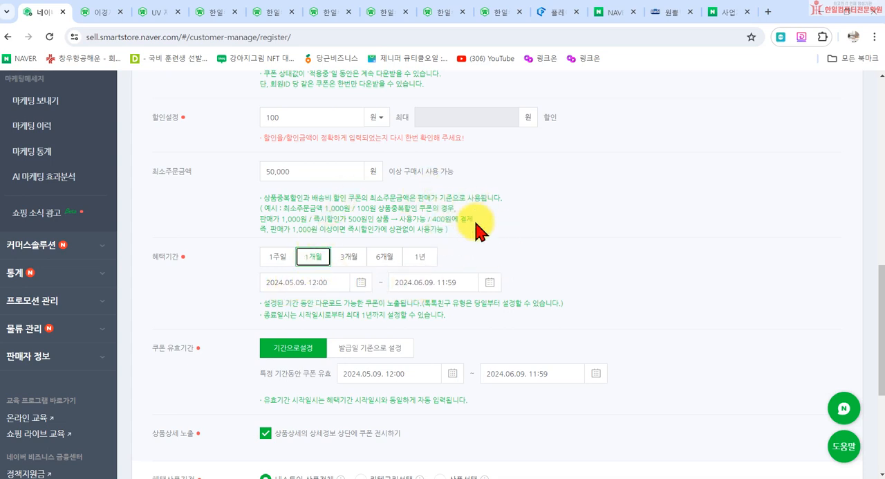
- Examine the 쿠폰 유효기간 date range and the calendar of its end date
{"action": "scroll", "coordinate": [443, 253], "scroll_direction": "down", "scroll_amount": 2}
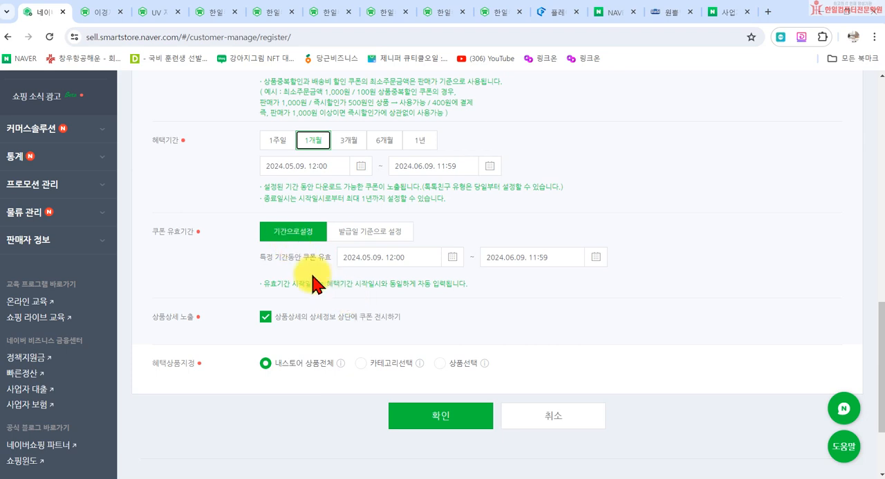
{"action": "left_click_drag", "start_coordinate": [267, 256], "coordinate": [328, 263]}
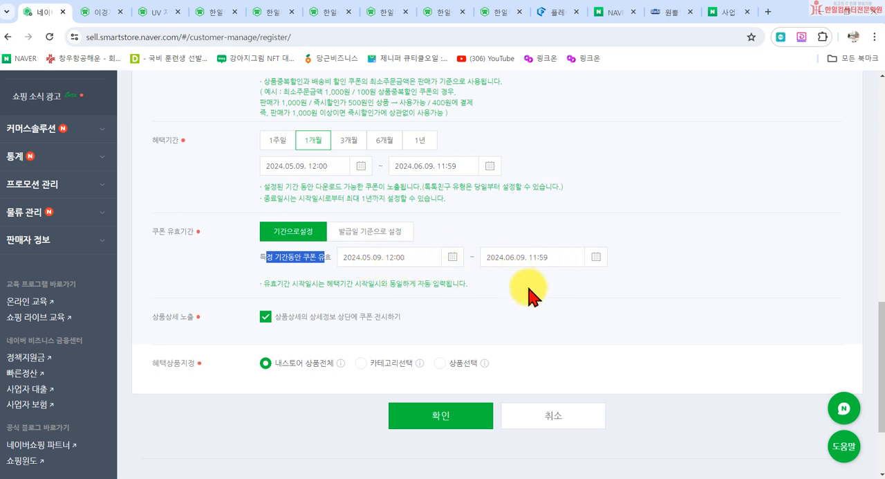
{"action": "left_click_drag", "start_coordinate": [509, 257], "coordinate": [524, 257]}
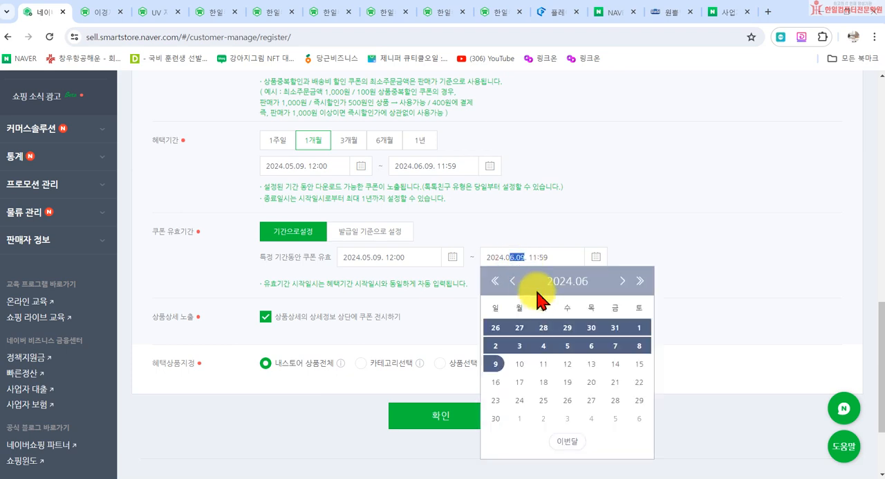
{"action": "left_click", "coordinate": [544, 238]}
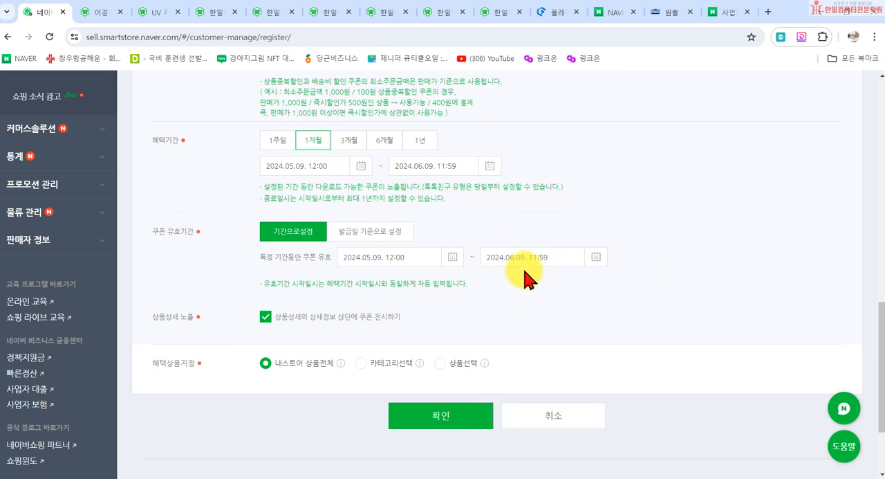
- Try a coupon validity of 7 days from the issue date and return it to 기간으로설정
{"action": "left_click", "coordinate": [348, 231]}
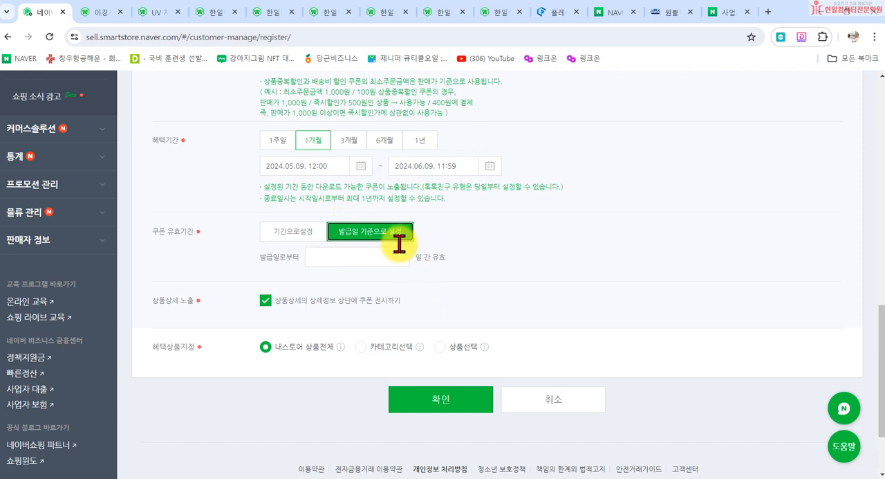
{"action": "left_click", "coordinate": [317, 254]}
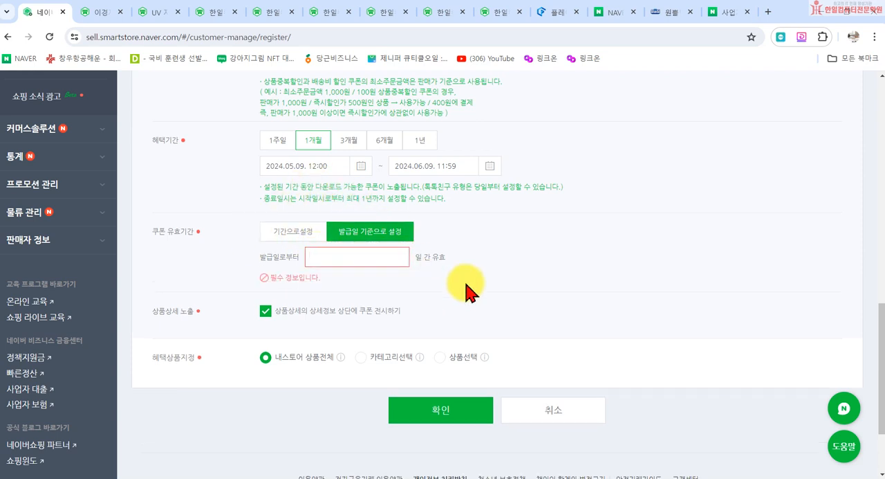
{"action": "type", "text": "7"}
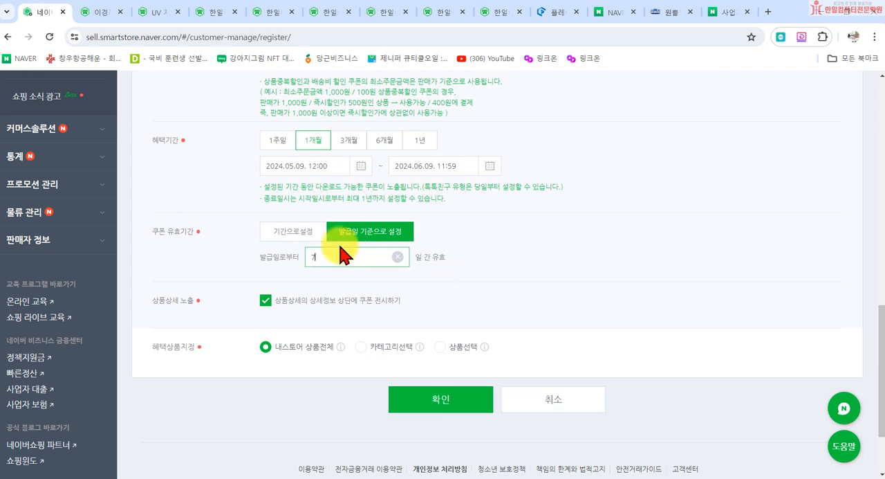
{"action": "left_click", "coordinate": [287, 233]}
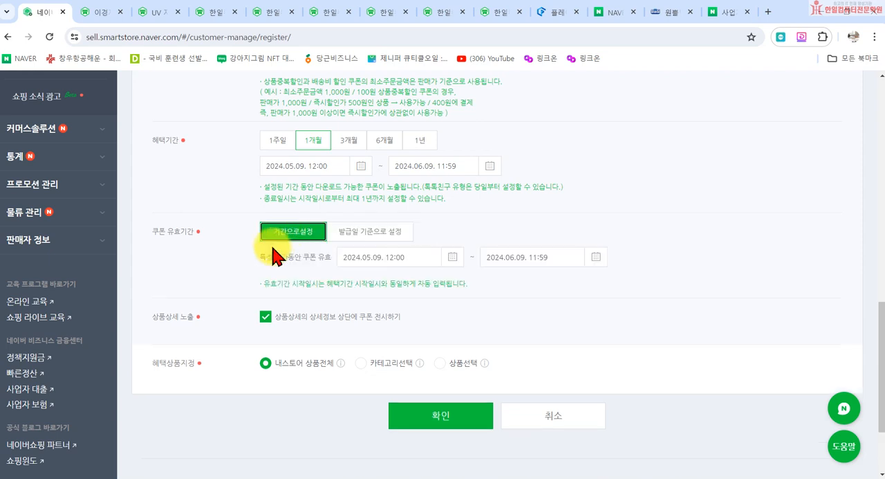
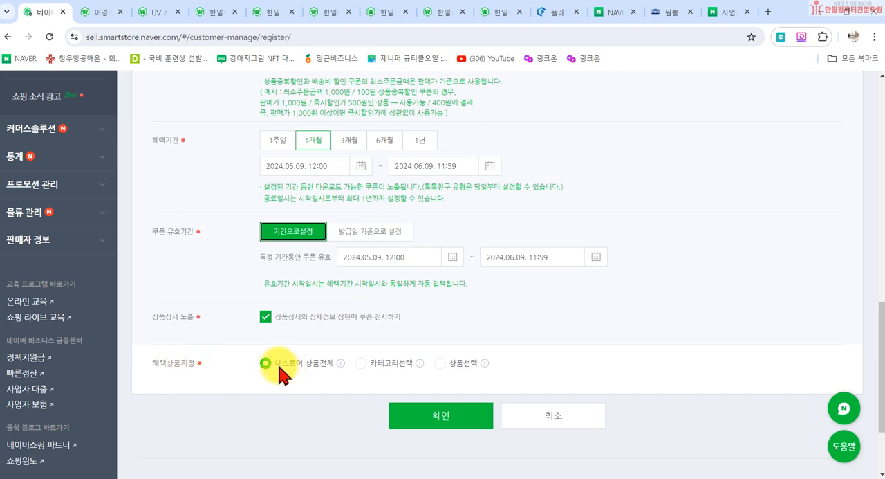
- Try the 카테고리선택 and 상품선택 options for 혜택상품지정 and return it to 내스토어 상품전체
{"action": "left_click", "coordinate": [361, 363]}
{"action": "scroll", "coordinate": [364, 371], "scroll_direction": "down", "scroll_amount": 1}
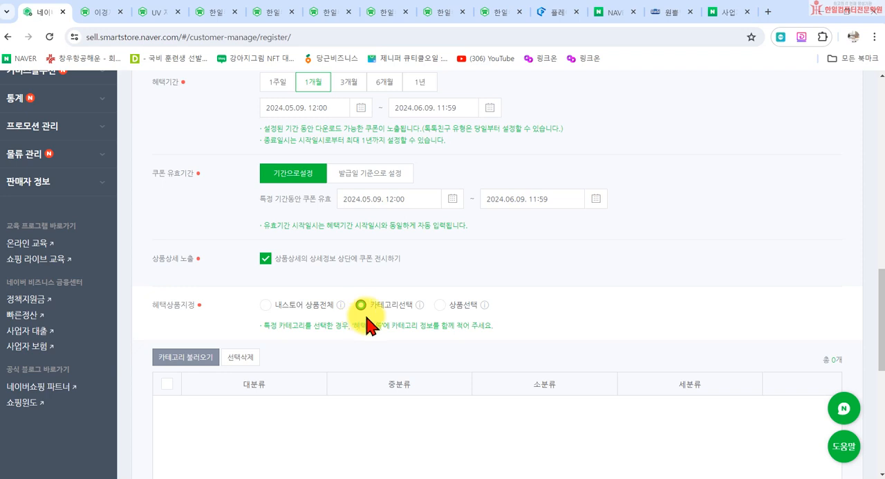
{"action": "left_click", "coordinate": [441, 305]}
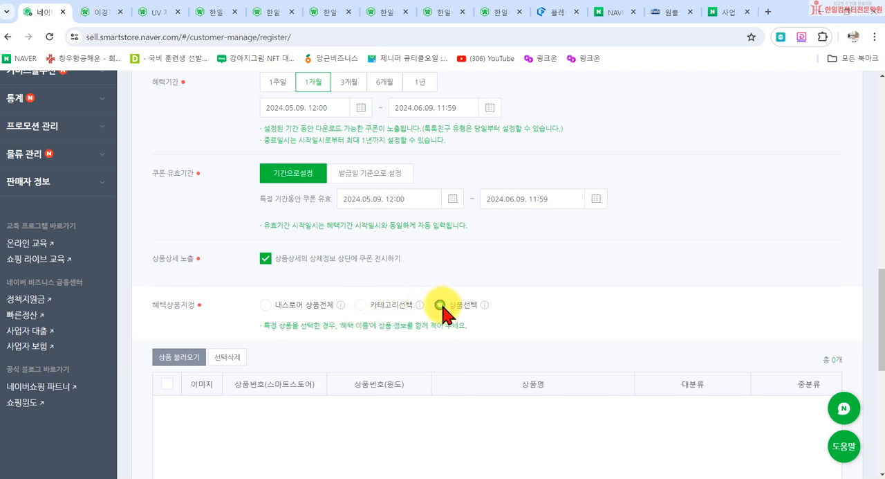
{"action": "left_click", "coordinate": [266, 305]}
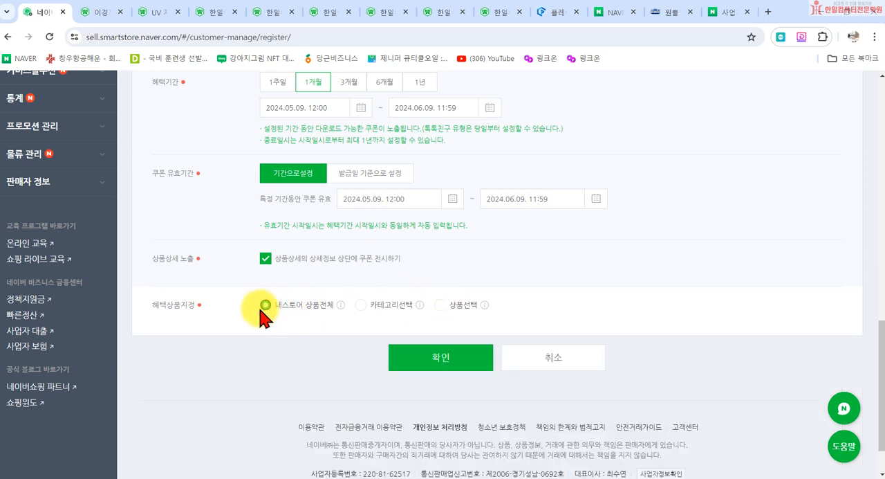
- Save the 알림받기 설정시 100원 할인 coupon benefit and view it in the 혜택 조회/수정 list
{"action": "left_click", "coordinate": [461, 365]}
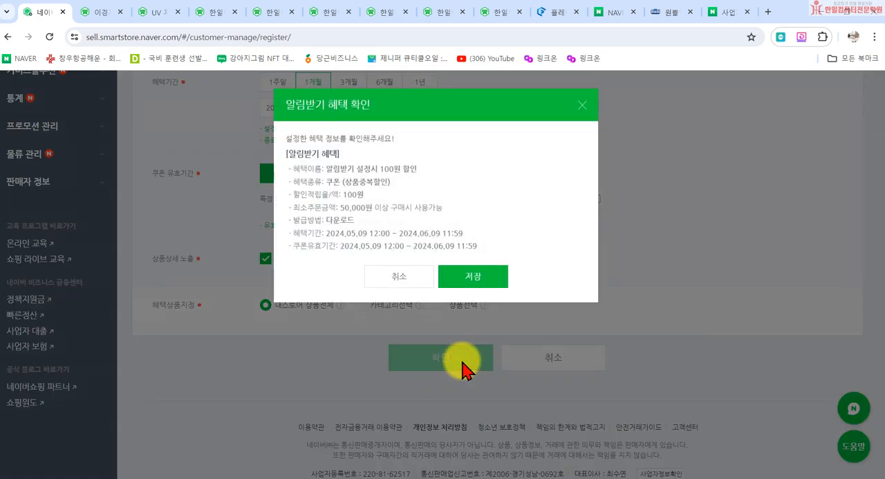
{"action": "left_click", "coordinate": [468, 277]}
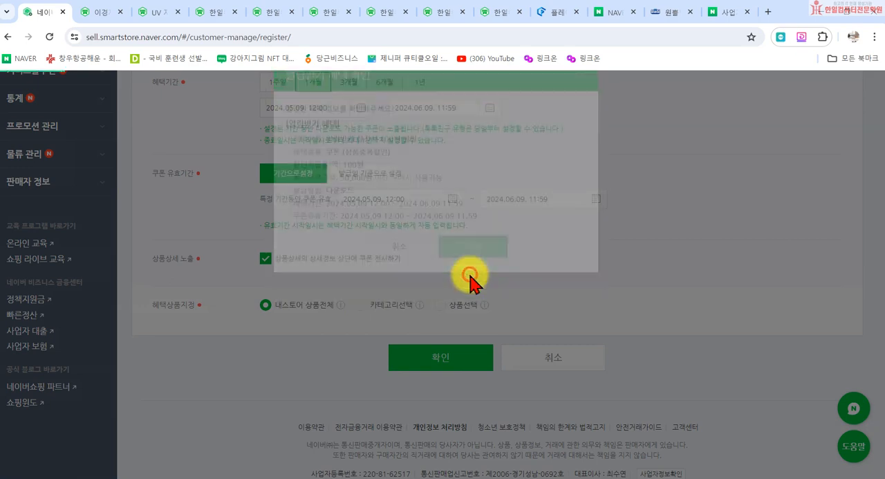
{"action": "left_click", "coordinate": [441, 154]}
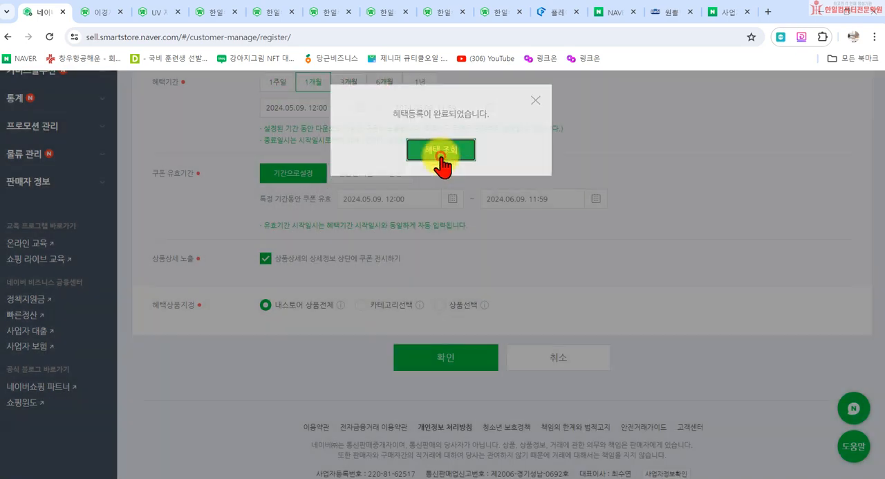
{"action": "scroll", "coordinate": [458, 366], "scroll_direction": "down", "scroll_amount": 5}
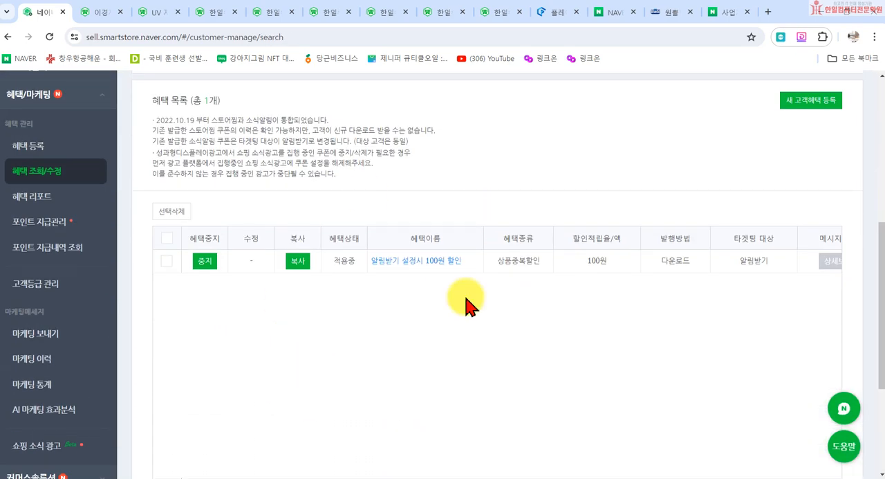
{"action": "scroll", "coordinate": [365, 290], "scroll_direction": "up", "scroll_amount": 5}
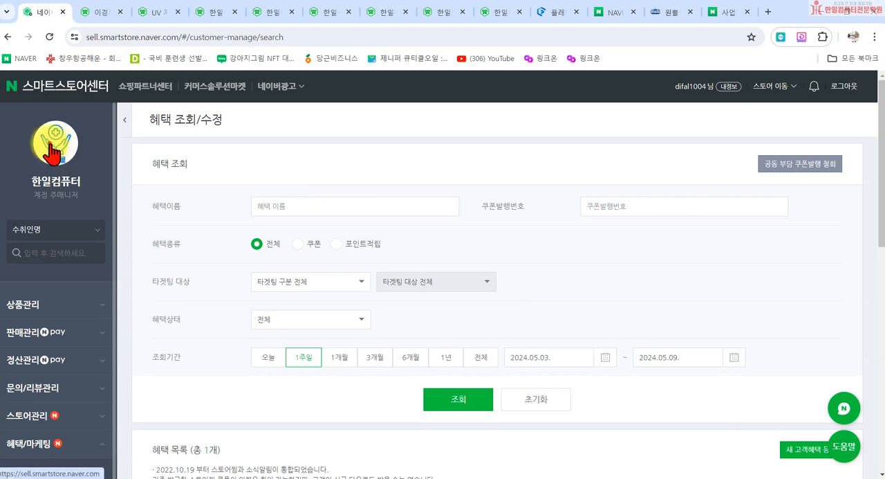
- Open the UV 자외선차단 고리형 3단자동우산 product page from the storefront and download its 100원 알림받기 coupon
{"action": "left_click", "coordinate": [46, 148]}
{"action": "scroll", "coordinate": [320, 260], "scroll_direction": "down", "scroll_amount": 10}
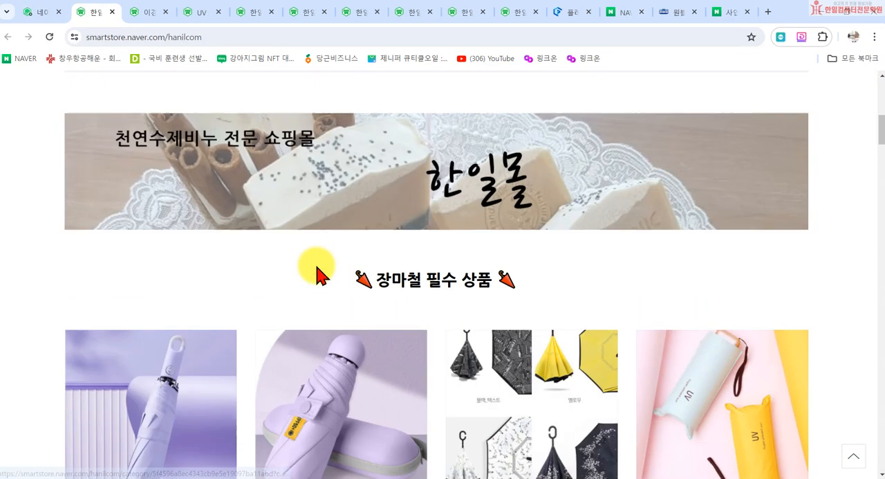
{"action": "left_click", "coordinate": [155, 140]}
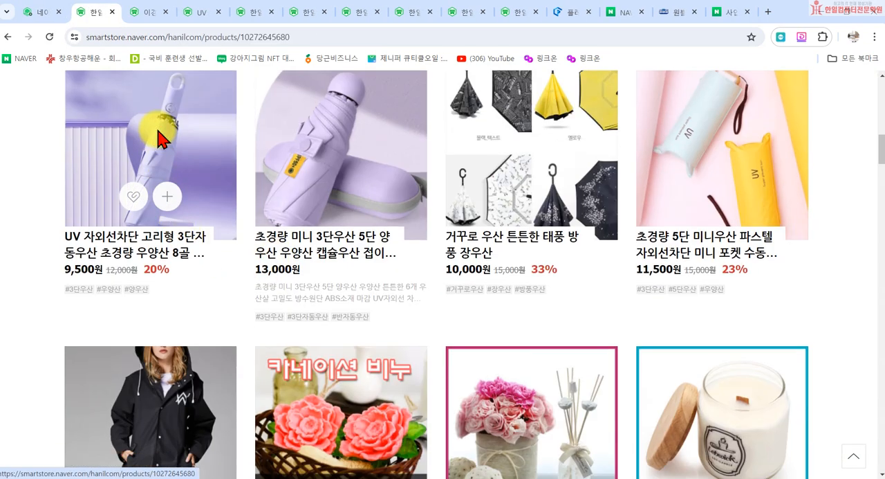
{"action": "scroll", "coordinate": [484, 257], "scroll_direction": "down", "scroll_amount": 15}
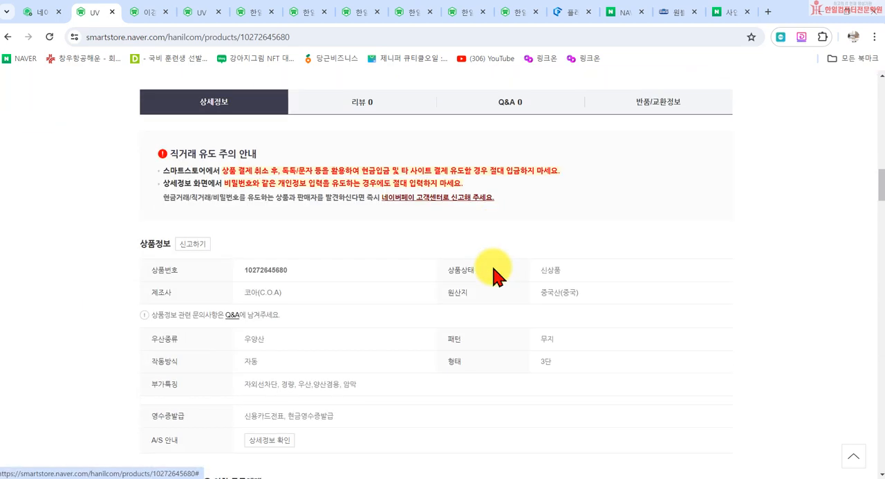
{"action": "scroll", "coordinate": [493, 274], "scroll_direction": "down", "scroll_amount": 4}
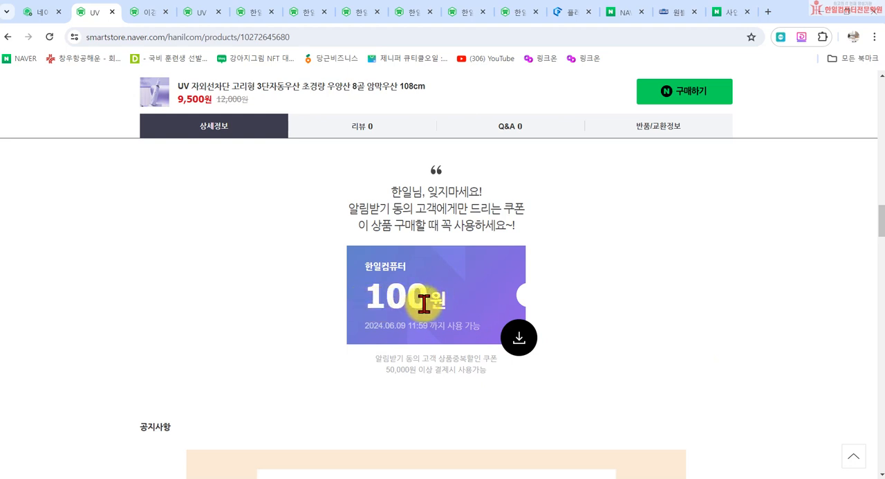
{"action": "left_click", "coordinate": [520, 343]}
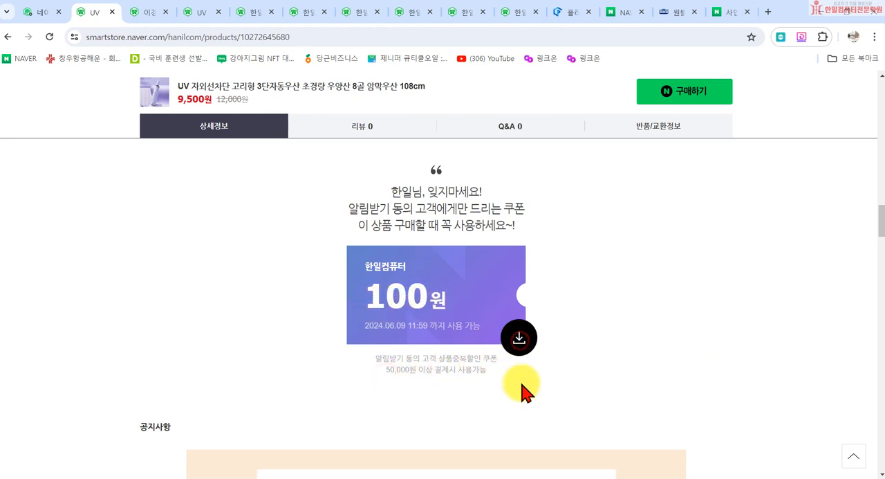
{"action": "left_click", "coordinate": [469, 343]}
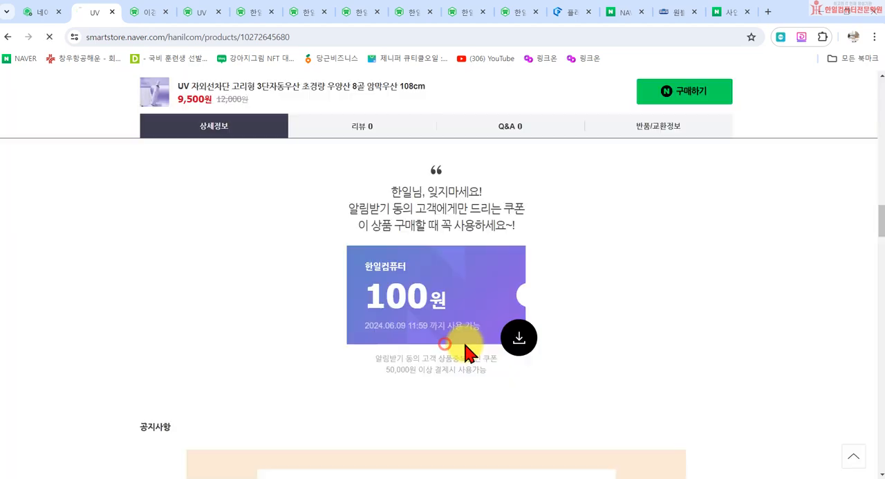
- Examine the umbrella product page, including the customer benefit area, delivery details and the 상세정보 section
{"action": "scroll", "coordinate": [643, 267], "scroll_direction": "up", "scroll_amount": 10}
{"action": "scroll", "coordinate": [628, 355], "scroll_direction": "down", "scroll_amount": 3}
{"action": "scroll", "coordinate": [678, 392], "scroll_direction": "up", "scroll_amount": 1}
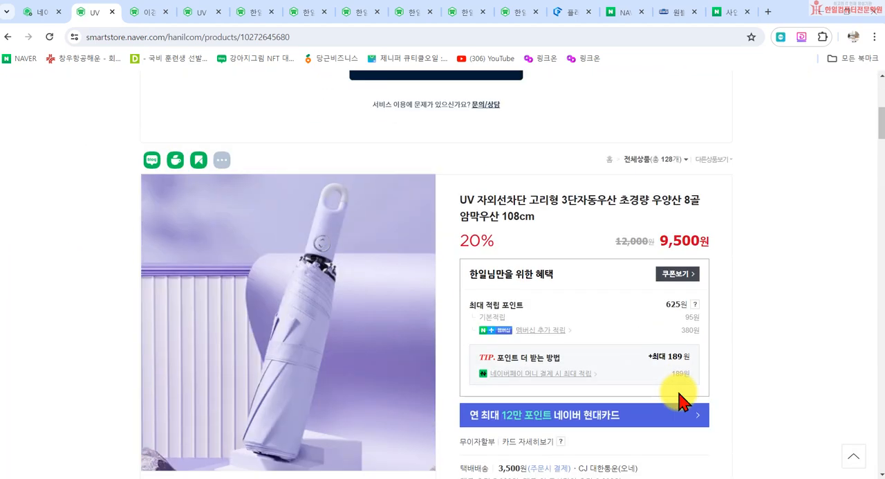
{"action": "scroll", "coordinate": [682, 405], "scroll_direction": "down", "scroll_amount": 3}
{"action": "scroll", "coordinate": [666, 389], "scroll_direction": "up", "scroll_amount": 7}
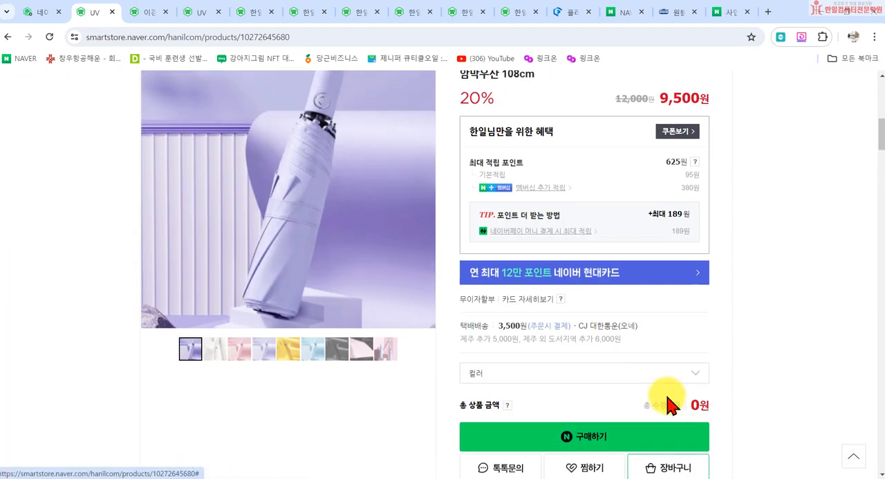
{"action": "scroll", "coordinate": [484, 356], "scroll_direction": "down", "scroll_amount": 4}
{"action": "scroll", "coordinate": [522, 360], "scroll_direction": "down", "scroll_amount": 12}
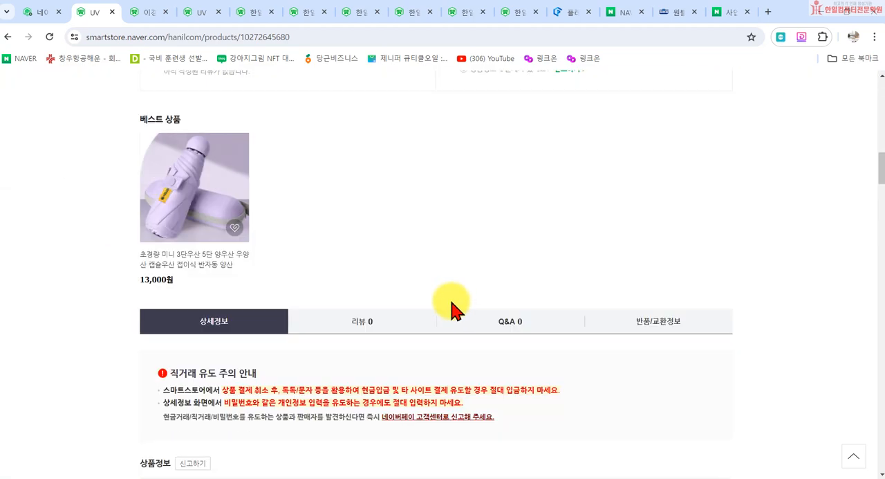
{"action": "scroll", "coordinate": [395, 401], "scroll_direction": "up", "scroll_amount": 20}
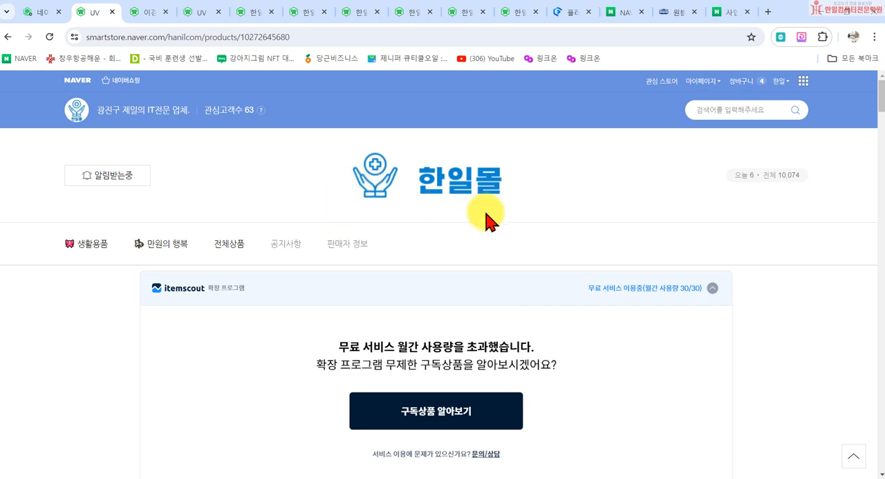
- Return to the Smart Store Center and open the blank 혜택 등록 form to look over its sections
{"action": "left_click", "coordinate": [43, 13]}
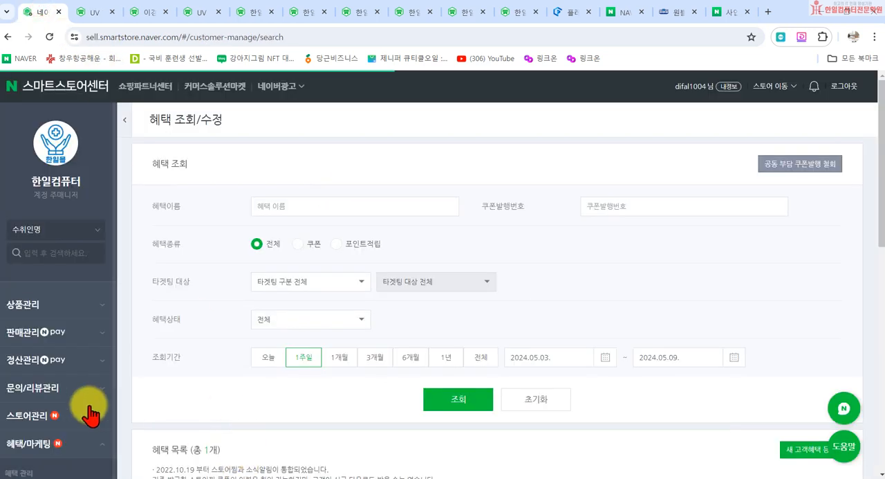
{"action": "scroll", "coordinate": [59, 408], "scroll_direction": "down", "scroll_amount": 3}
{"action": "scroll", "coordinate": [59, 408], "scroll_direction": "down", "scroll_amount": 2}
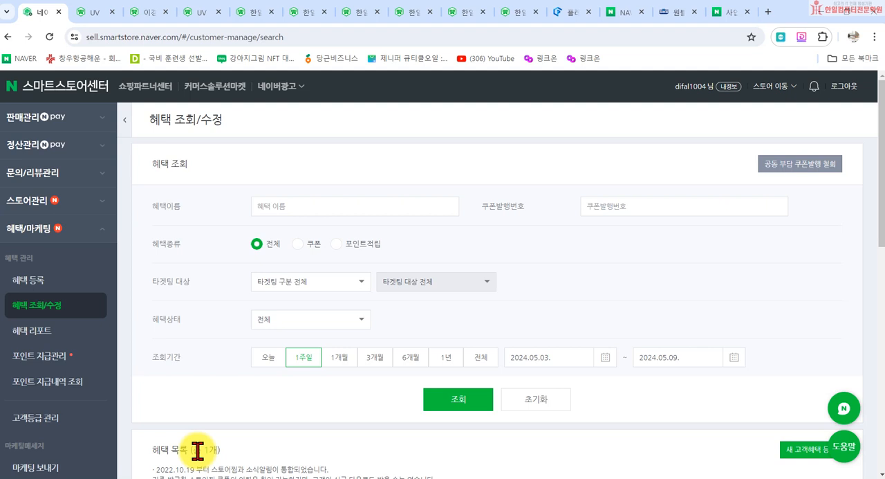
{"action": "left_click", "coordinate": [41, 281]}
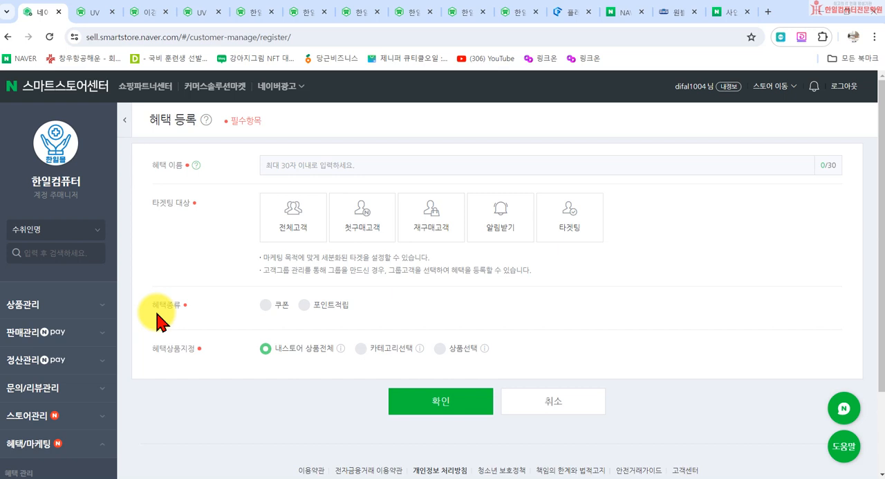
{"action": "scroll", "coordinate": [138, 374], "scroll_direction": "down", "scroll_amount": 3}
{"action": "scroll", "coordinate": [76, 366], "scroll_direction": "down", "scroll_amount": 3}
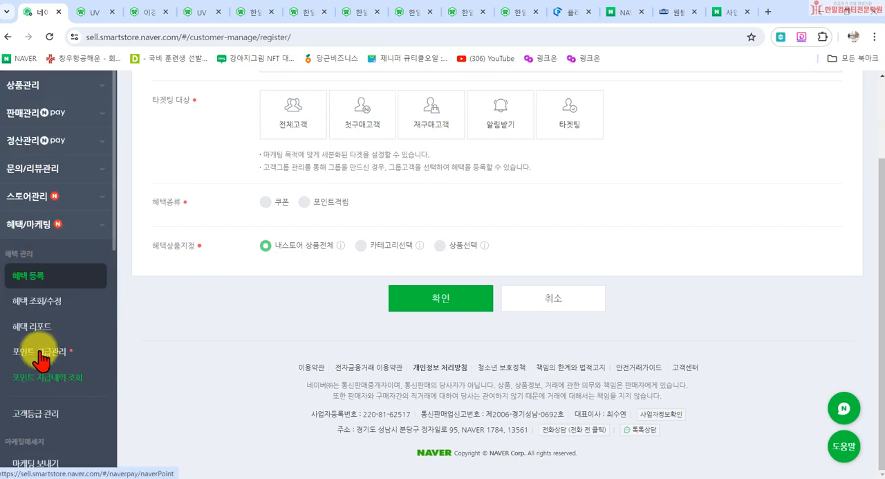
- Open the 복사 form for the 알림받기 100원 coupon from 혜택 조회/수정, look it over and cancel it
{"action": "left_click", "coordinate": [40, 305]}
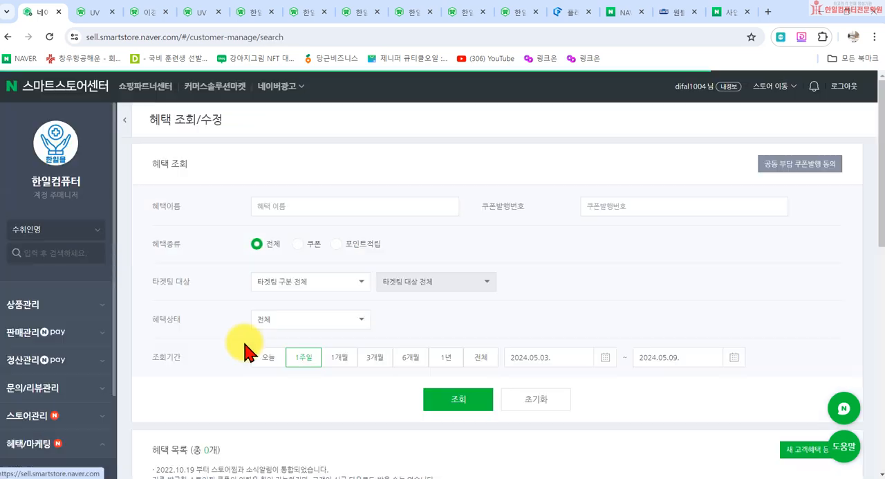
{"action": "scroll", "coordinate": [435, 271], "scroll_direction": "down", "scroll_amount": 3}
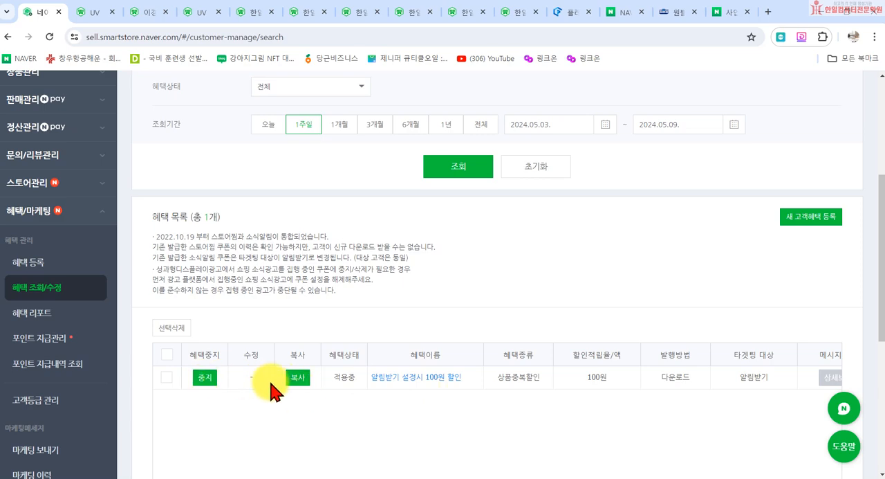
{"action": "left_click", "coordinate": [298, 377]}
{"action": "scroll", "coordinate": [477, 383], "scroll_direction": "down", "scroll_amount": 15}
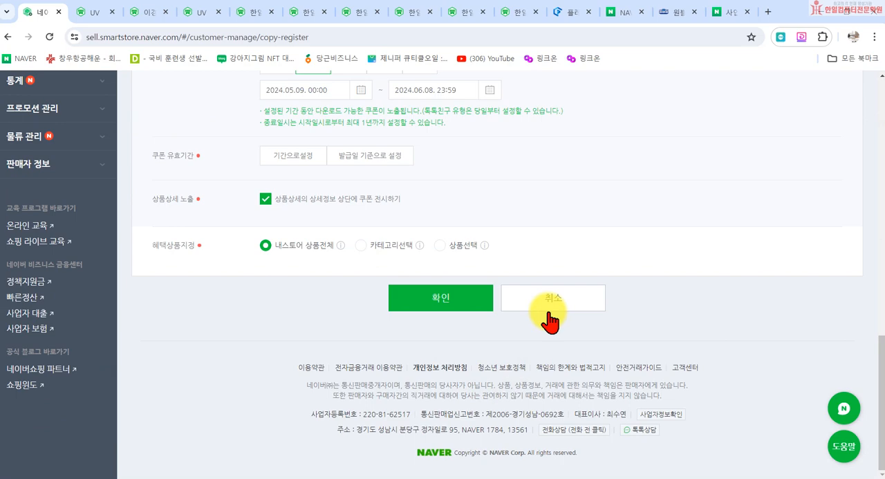
{"action": "left_click", "coordinate": [547, 302]}
- Open the details of the 알림받기 설정시 100원 할인 benefit, review its settings and return to the benefit list
{"action": "scroll", "coordinate": [341, 348], "scroll_direction": "down", "scroll_amount": 7}
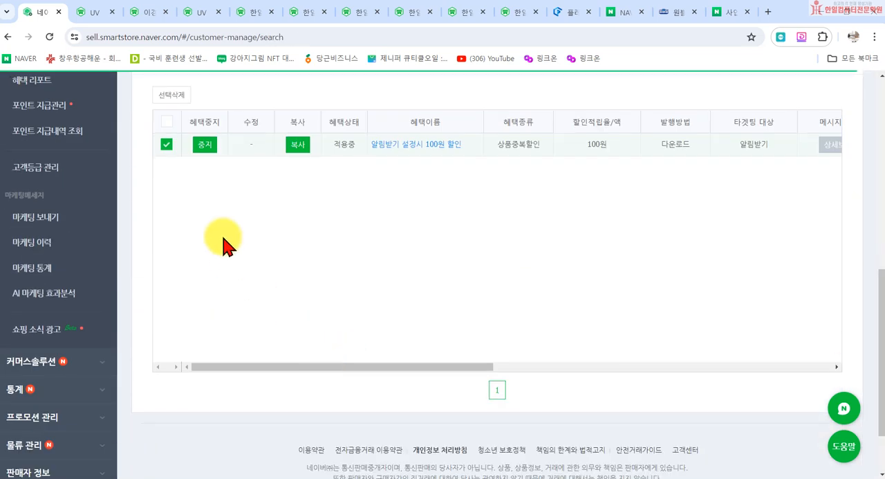
{"action": "scroll", "coordinate": [235, 290], "scroll_direction": "up", "scroll_amount": 2}
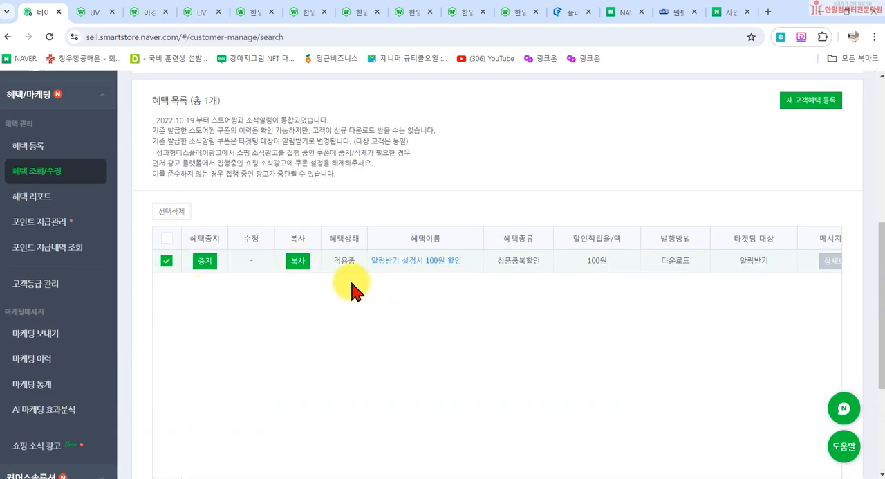
{"action": "scroll", "coordinate": [465, 383], "scroll_direction": "up", "scroll_amount": 1}
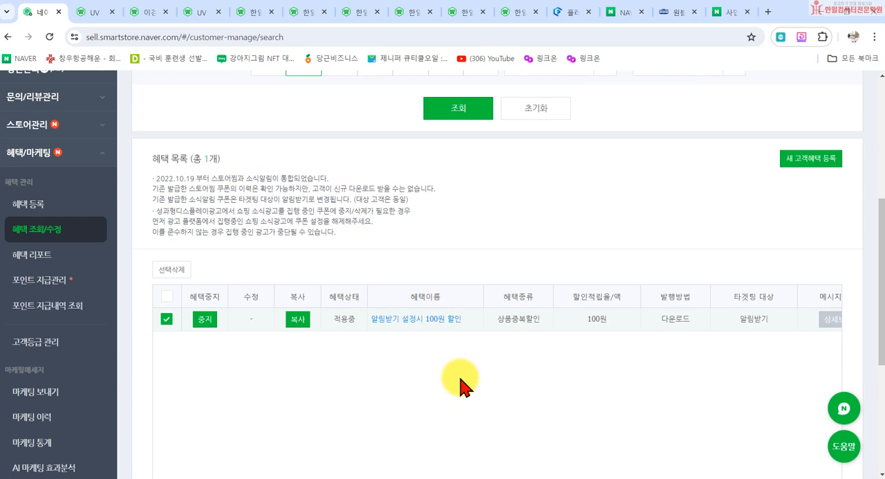
{"action": "left_click", "coordinate": [396, 319]}
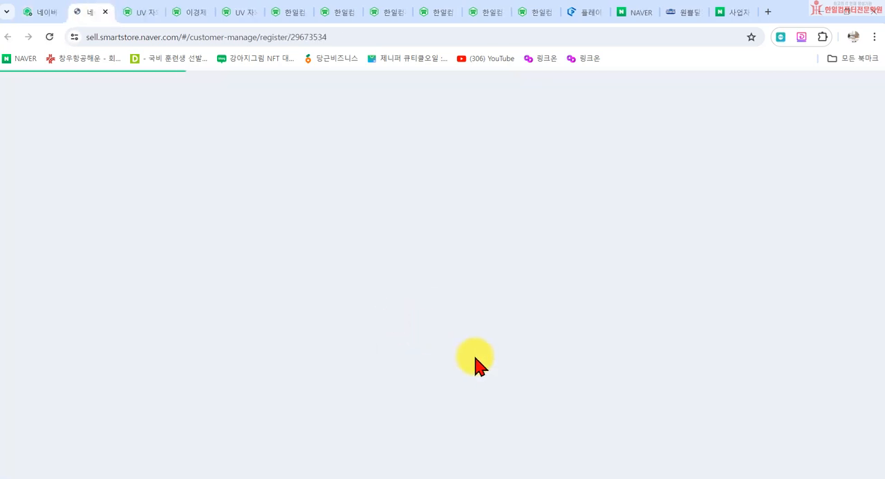
{"action": "scroll", "coordinate": [555, 394], "scroll_direction": "down", "scroll_amount": 15}
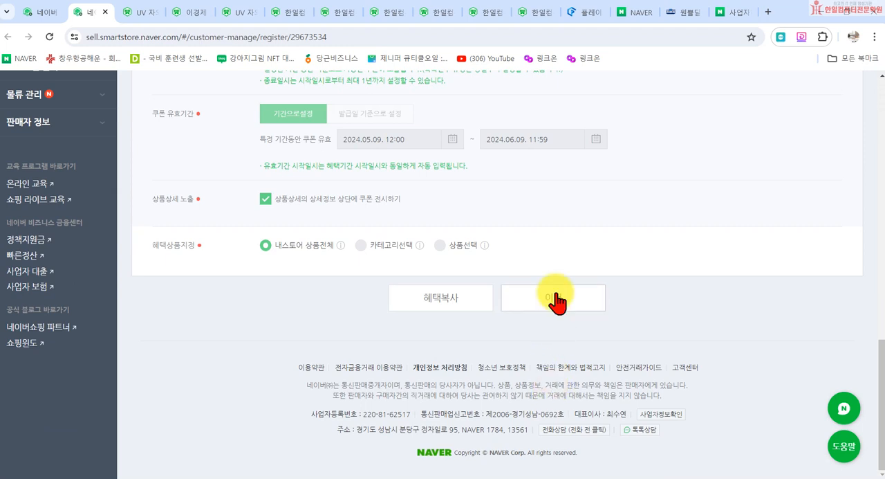
{"action": "left_click", "coordinate": [557, 299]}
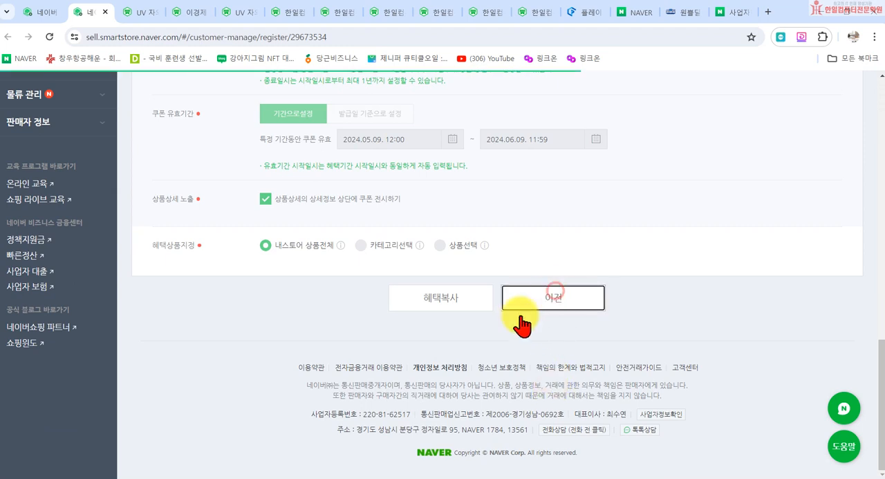
- Look over the 혜택 지급현황 in 혜택 리포트 and open the 포인트 지급관리 page
{"action": "scroll", "coordinate": [42, 345], "scroll_direction": "down", "scroll_amount": 3}
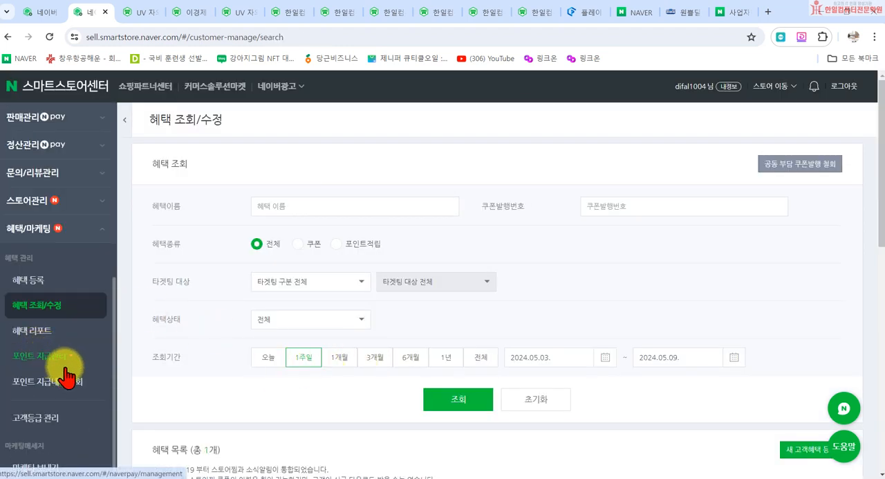
{"action": "left_click", "coordinate": [30, 339]}
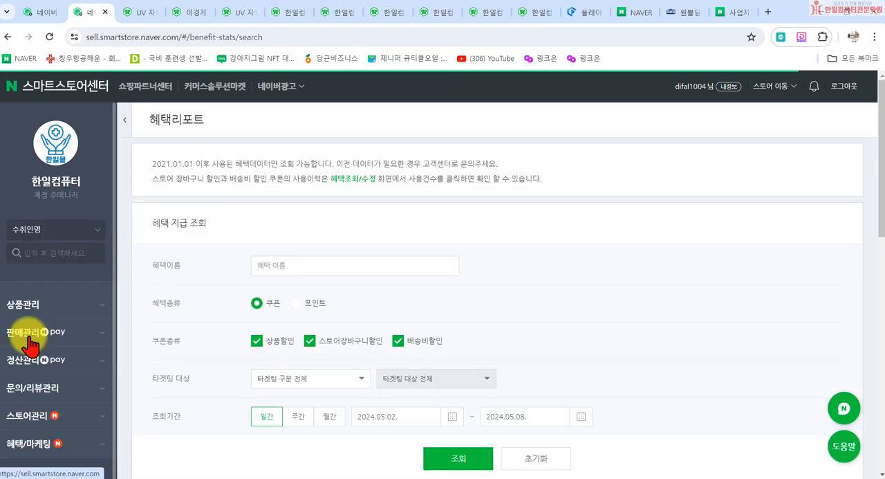
{"action": "scroll", "coordinate": [270, 332], "scroll_direction": "down", "scroll_amount": 4}
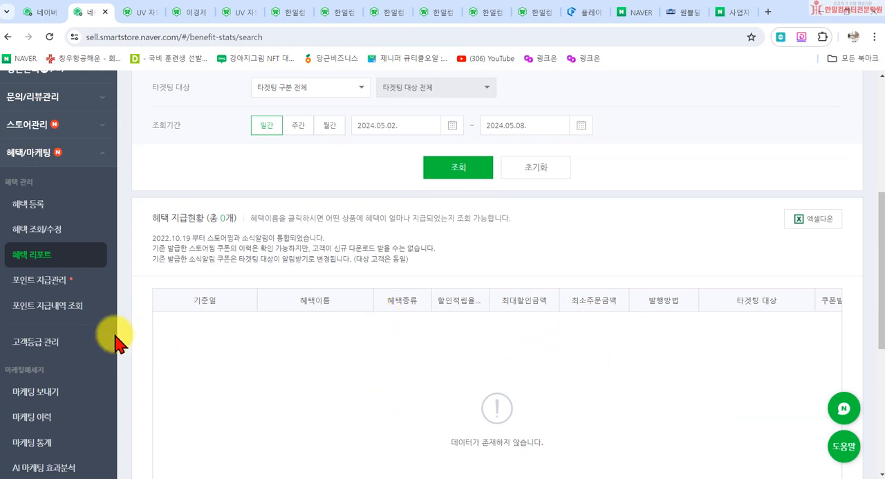
{"action": "left_click", "coordinate": [41, 290]}
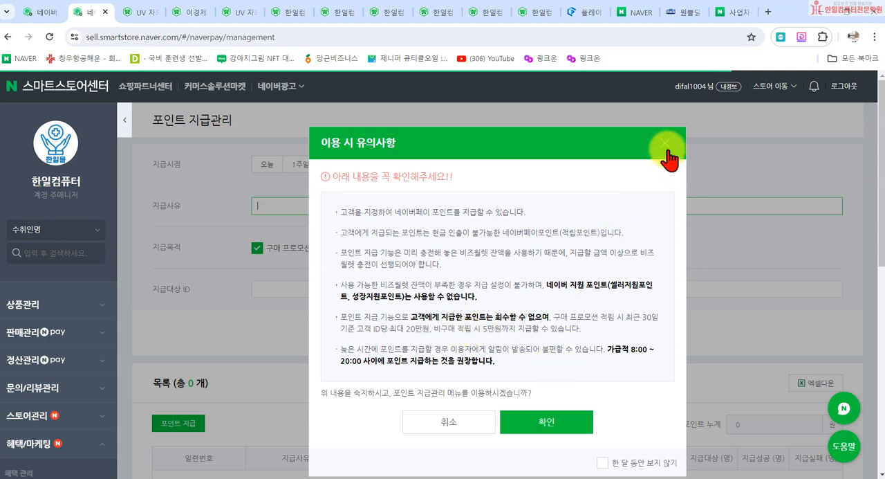
- Reopen the 포인트 지급관리 page and dismiss its 이용 시 유의사항 notice
{"action": "left_click", "coordinate": [665, 142]}
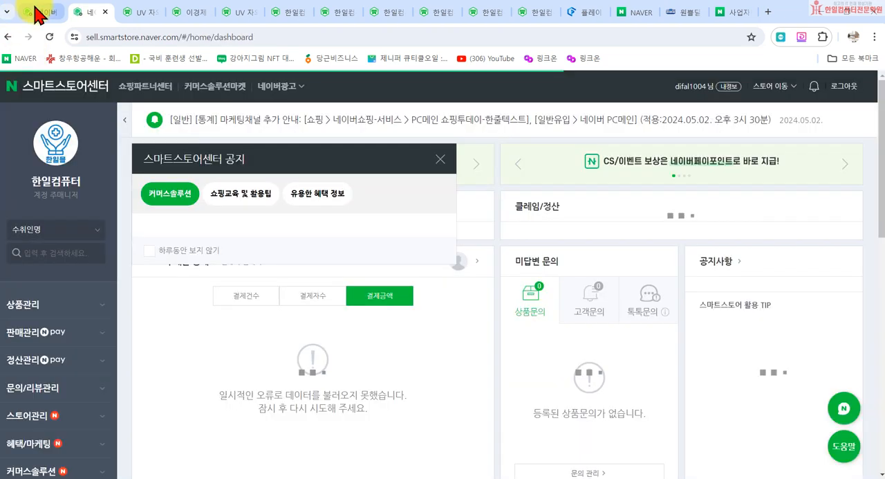
{"action": "left_click", "coordinate": [36, 11]}
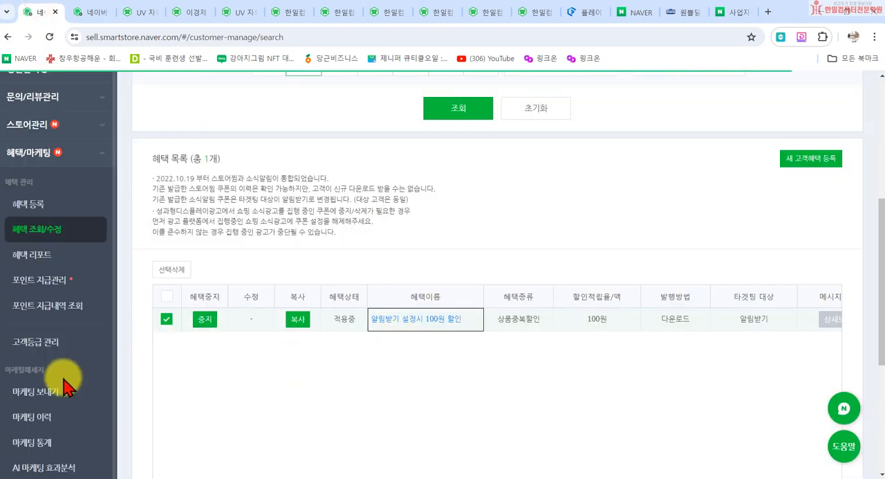
{"action": "left_click", "coordinate": [40, 280]}
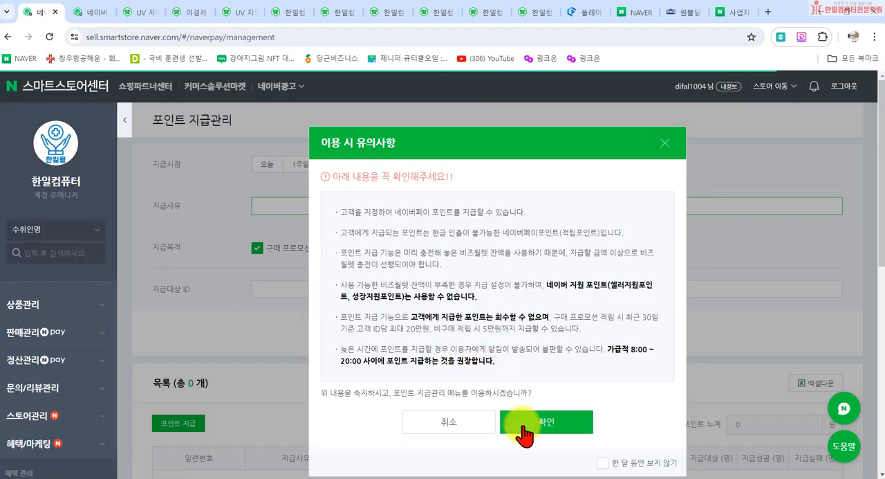
{"action": "left_click", "coordinate": [446, 426]}
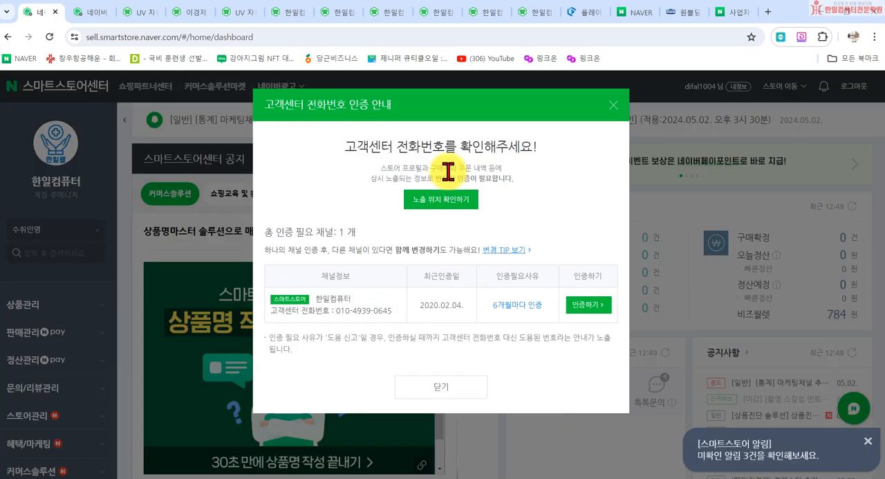
{"action": "left_click", "coordinate": [587, 305]}
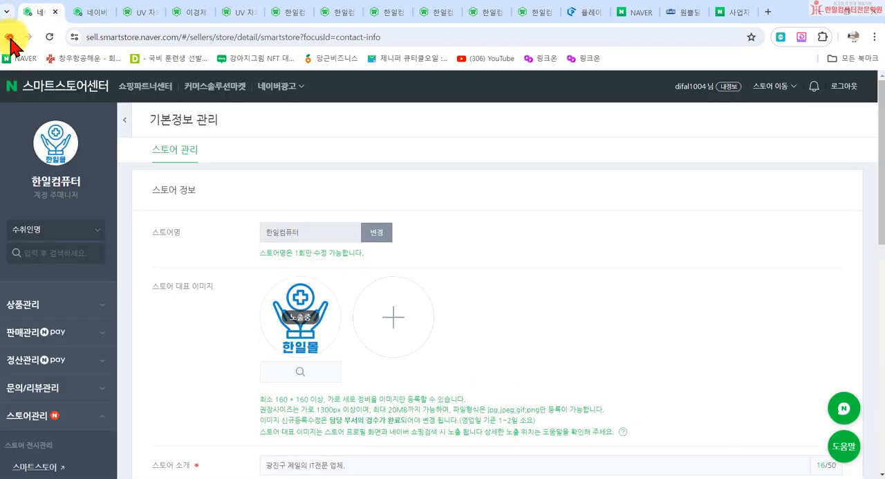
{"action": "left_click", "coordinate": [8, 36]}
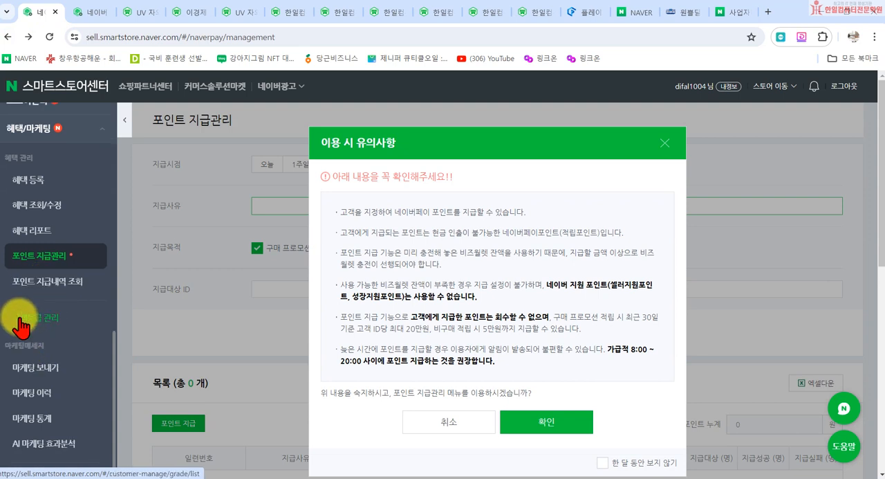
- Open 고객등급 관리 and review the conditions and benefits of the SILVER, GOLD, VIP and VVIP tiers
{"action": "left_click", "coordinate": [21, 319]}
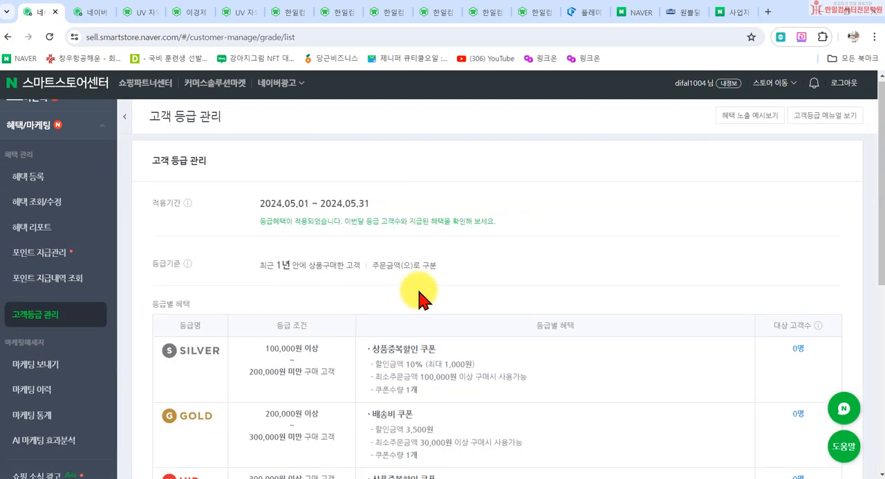
{"action": "scroll", "coordinate": [484, 283], "scroll_direction": "down", "scroll_amount": 2}
{"action": "scroll", "coordinate": [665, 285], "scroll_direction": "up", "scroll_amount": 1}
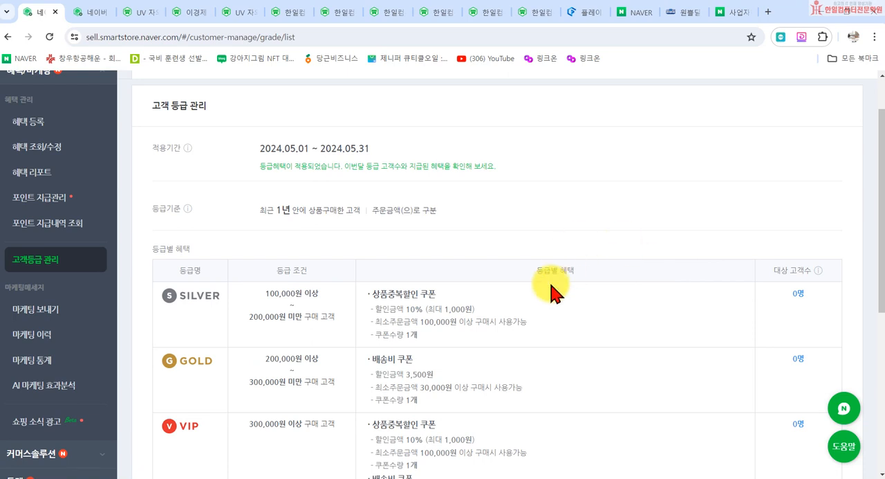
{"action": "scroll", "coordinate": [326, 336], "scroll_direction": "down", "scroll_amount": 2}
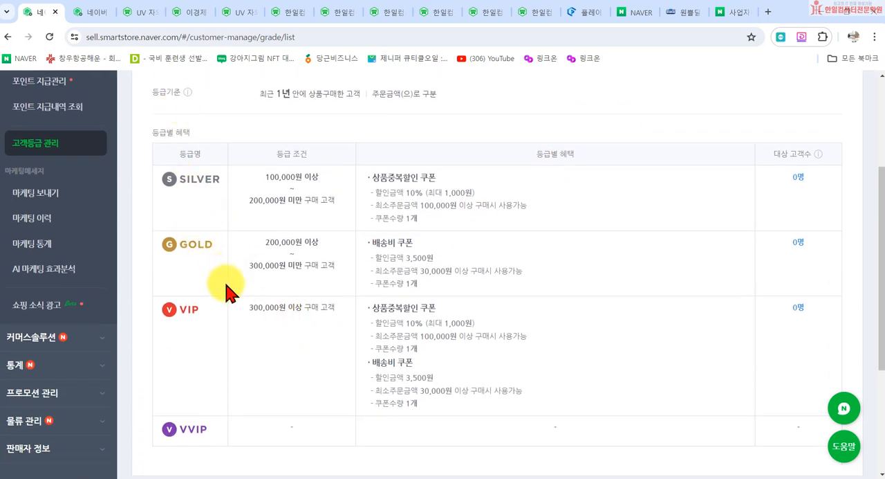
{"action": "scroll", "coordinate": [201, 290], "scroll_direction": "down", "scroll_amount": 2}
{"action": "scroll", "coordinate": [179, 311], "scroll_direction": "up", "scroll_amount": 2}
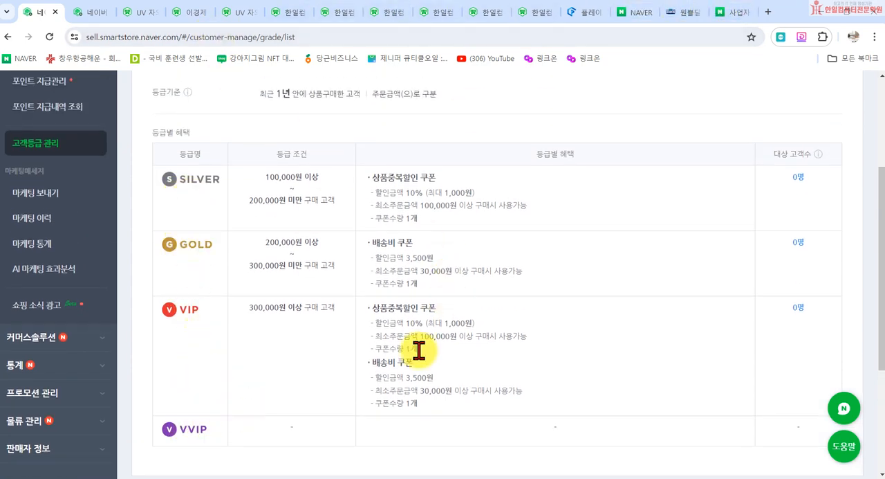
{"action": "scroll", "coordinate": [430, 322], "scroll_direction": "up", "scroll_amount": 3}
- Dismiss the customer-center phone verification notice on the dashboard, open the store's public page and close its popup
{"action": "left_click", "coordinate": [79, 12]}
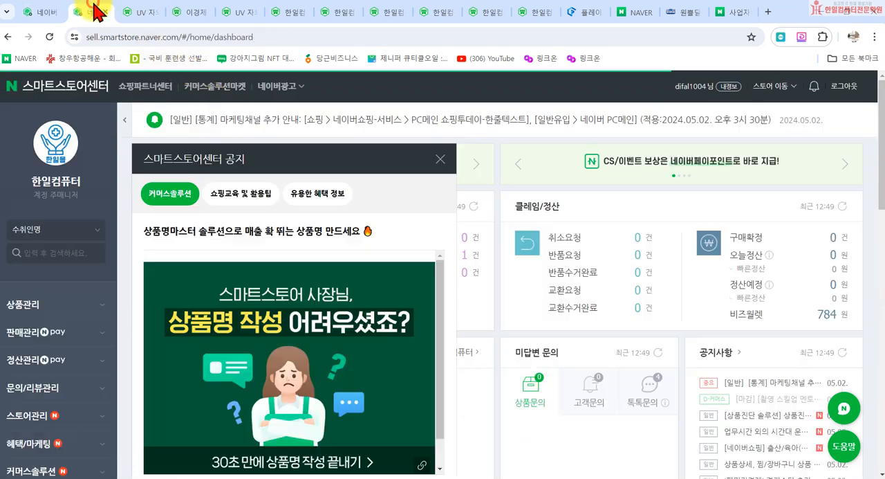
{"action": "left_click", "coordinate": [615, 109]}
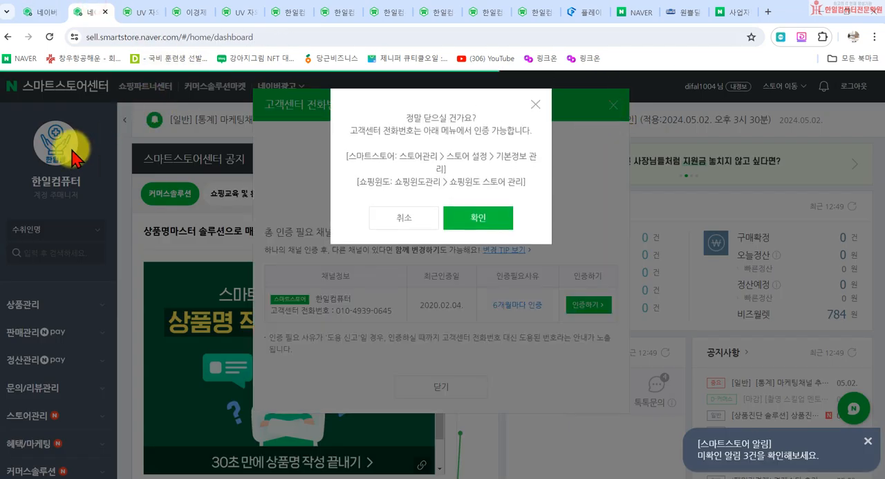
{"action": "left_click", "coordinate": [497, 219]}
{"action": "left_click", "coordinate": [67, 154]}
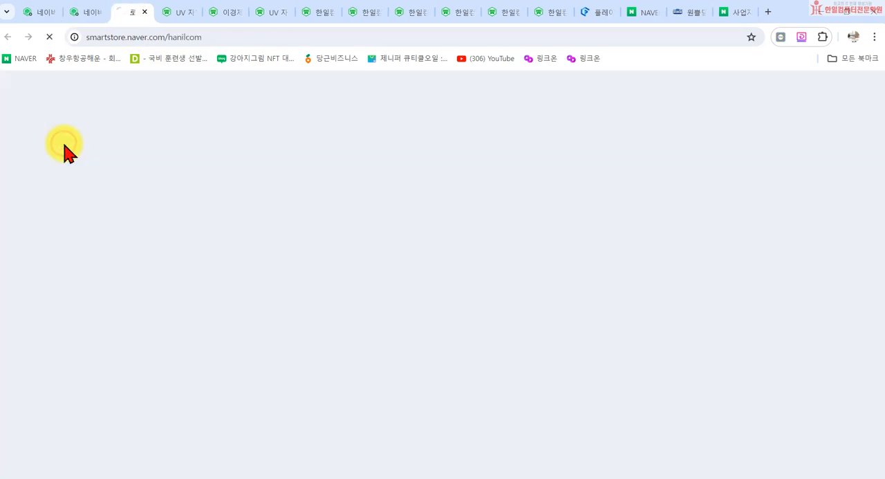
{"action": "scroll", "coordinate": [466, 233], "scroll_direction": "down", "scroll_amount": 4}
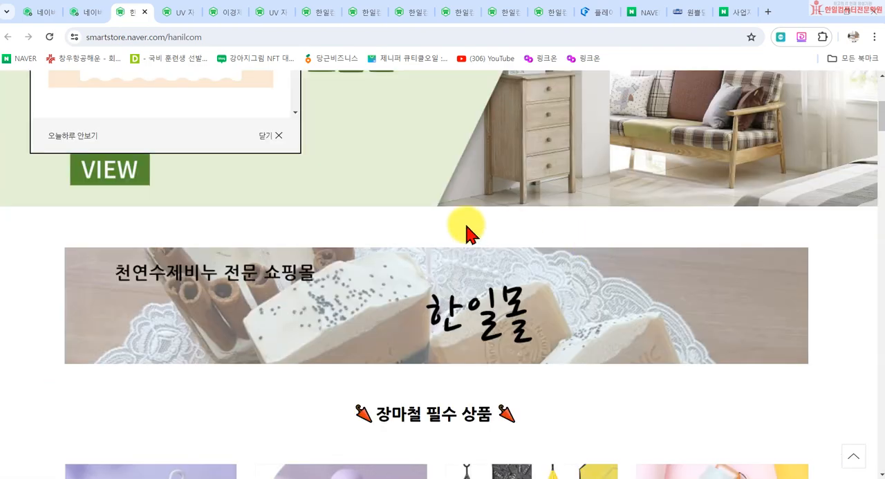
{"action": "left_click", "coordinate": [275, 137]}
- Open the UV 자외선차단 고리형 3단자동우산 product from 장마철 필수 상품 and examine its 등급혜택 and 알림받기 coupon sections
{"action": "scroll", "coordinate": [498, 312], "scroll_direction": "down", "scroll_amount": 3}
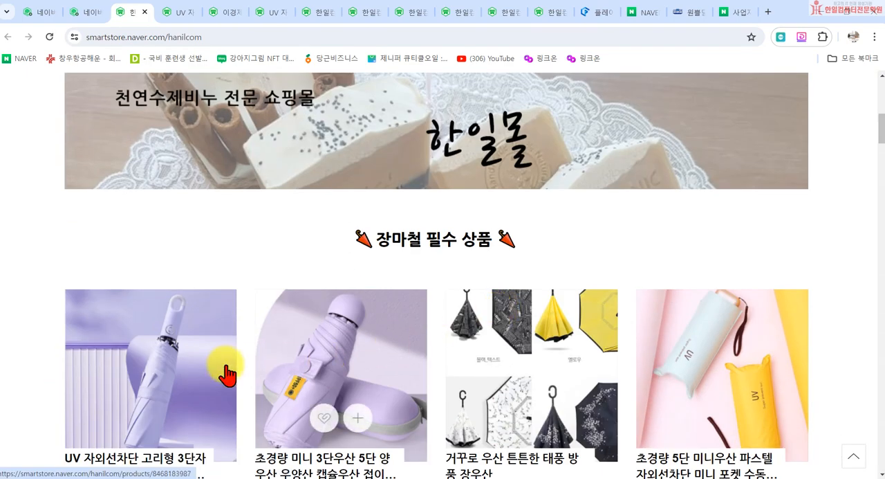
{"action": "left_click", "coordinate": [179, 358]}
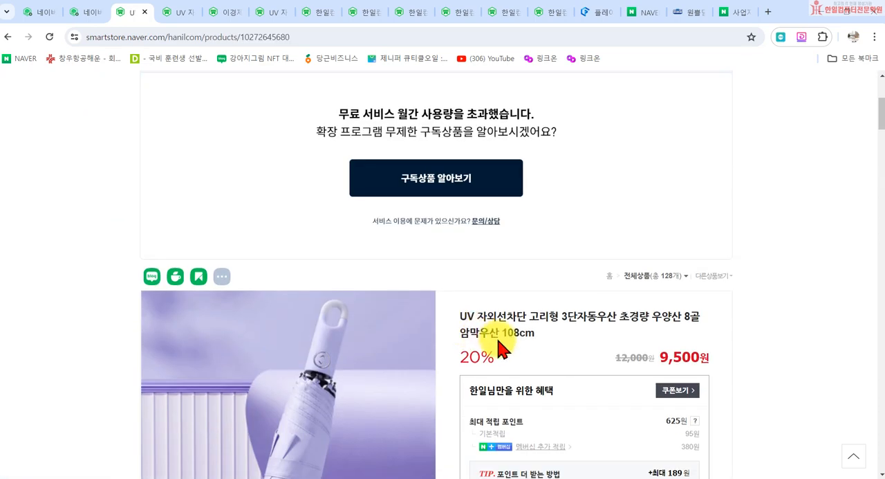
{"action": "scroll", "coordinate": [502, 349], "scroll_direction": "down", "scroll_amount": 15}
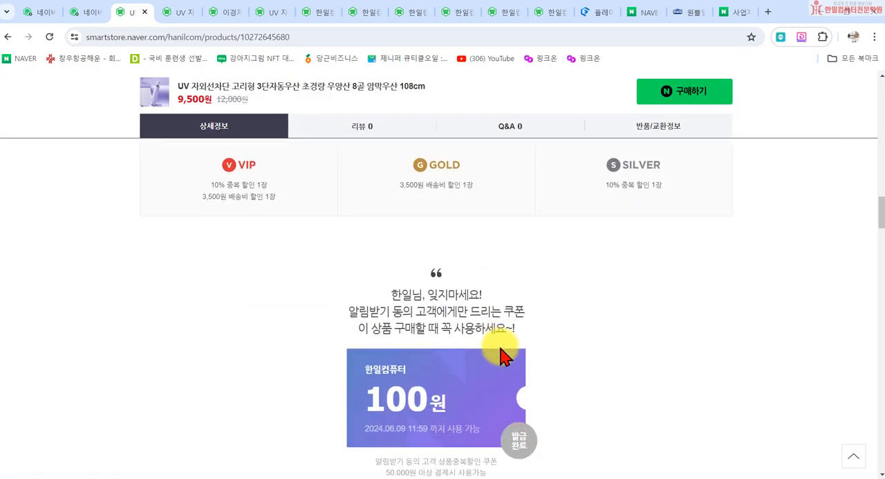
{"action": "scroll", "coordinate": [503, 355], "scroll_direction": "up", "scroll_amount": 3}
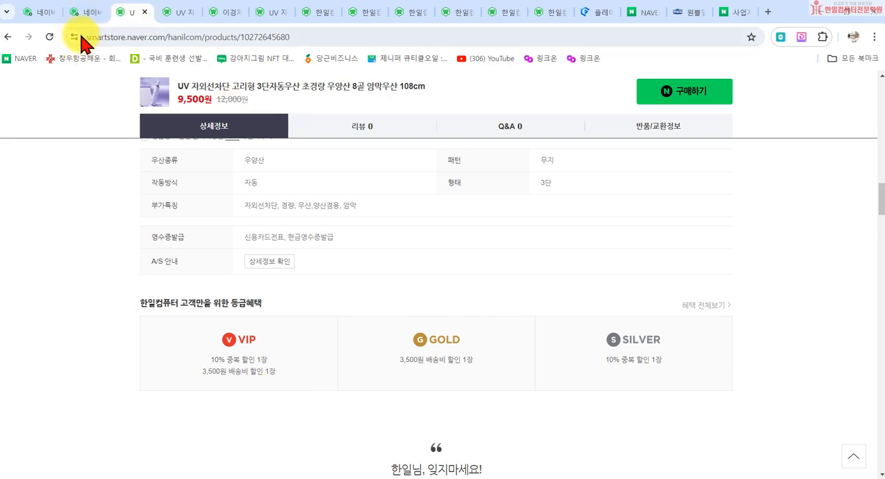
- Return to 고객등급 관리, look over the tier table and open the 고객등급 수정 form, accepting the 필독 안내
{"action": "left_click", "coordinate": [38, 14]}
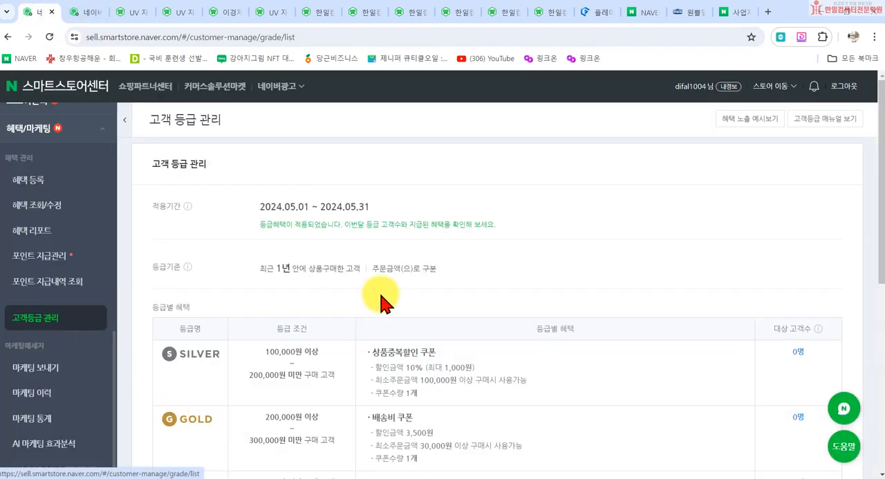
{"action": "scroll", "coordinate": [415, 360], "scroll_direction": "down", "scroll_amount": 2}
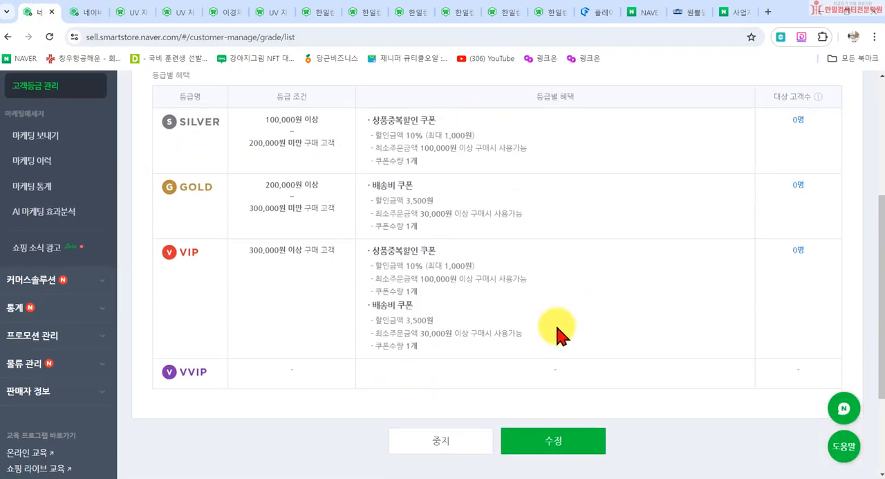
{"action": "scroll", "coordinate": [553, 339], "scroll_direction": "up", "scroll_amount": 1}
{"action": "scroll", "coordinate": [539, 370], "scroll_direction": "down", "scroll_amount": 2}
{"action": "scroll", "coordinate": [554, 377], "scroll_direction": "up", "scroll_amount": 2}
{"action": "scroll", "coordinate": [539, 459], "scroll_direction": "down", "scroll_amount": 1}
{"action": "scroll", "coordinate": [553, 429], "scroll_direction": "down", "scroll_amount": 1}
{"action": "left_click", "coordinate": [550, 380]}
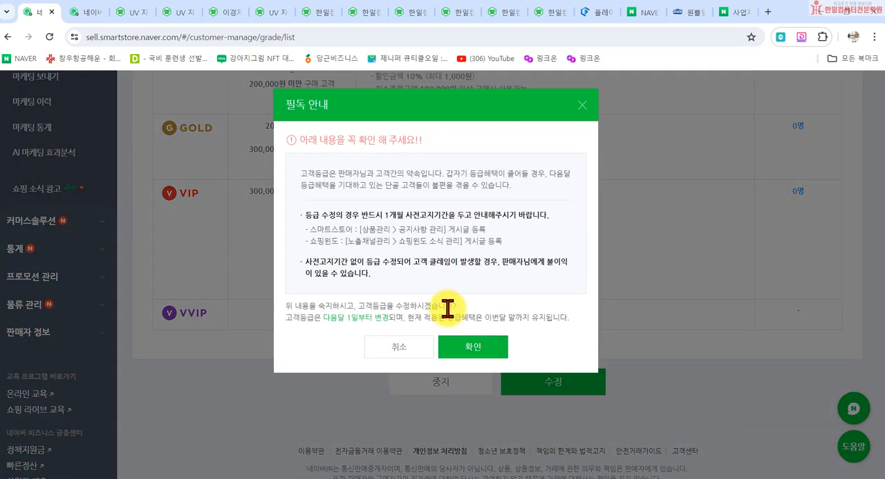
{"action": "left_click", "coordinate": [470, 348]}
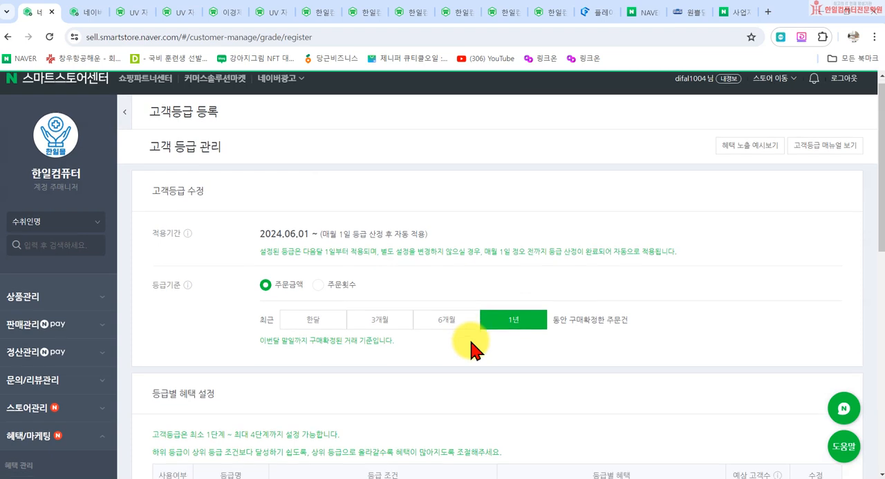
- Change the 등급기준 from 주문금액 to 주문횟수, accepting the reset of the tier conditions
{"action": "scroll", "coordinate": [429, 297], "scroll_direction": "down", "scroll_amount": 1}
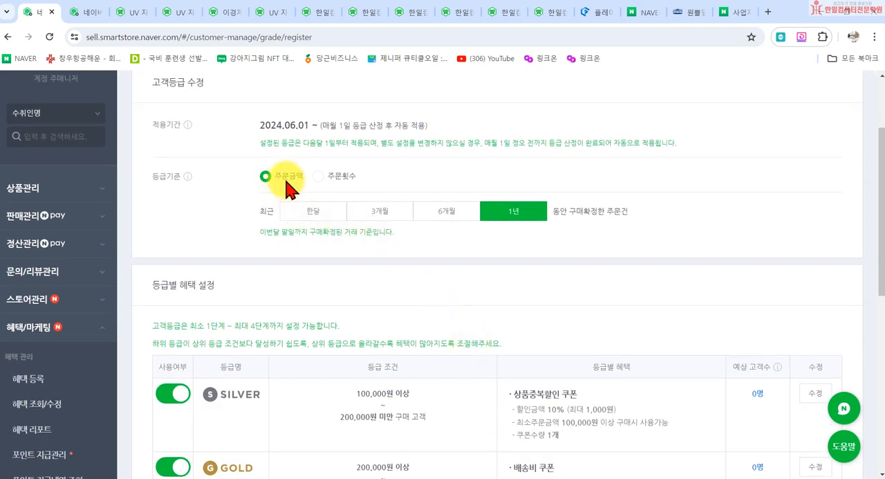
{"action": "left_click", "coordinate": [318, 177]}
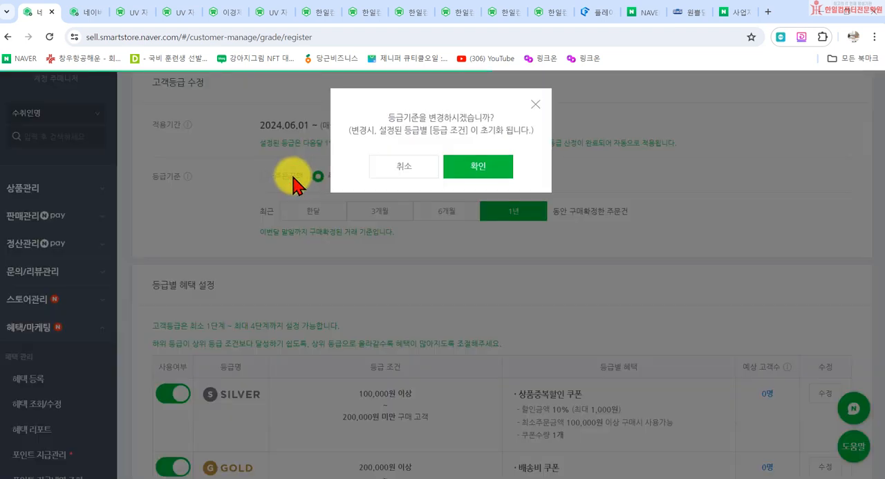
{"action": "left_click", "coordinate": [536, 103]}
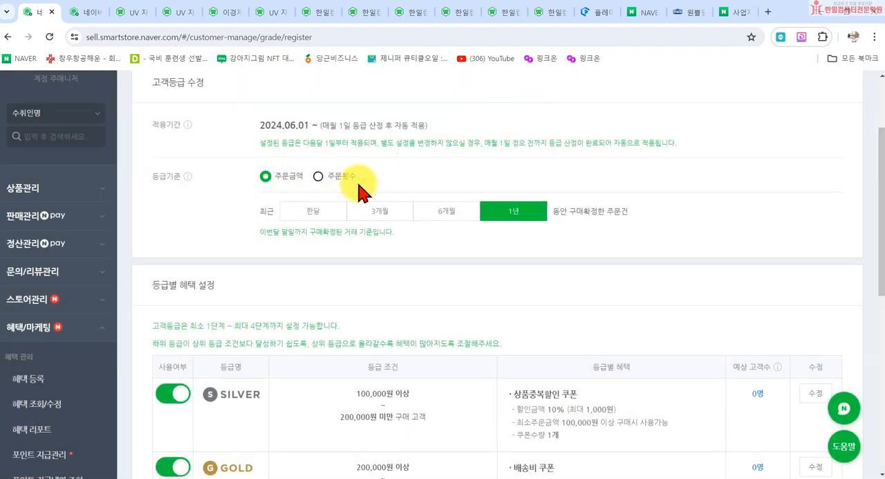
{"action": "left_click", "coordinate": [339, 178]}
{"action": "left_click", "coordinate": [484, 168]}
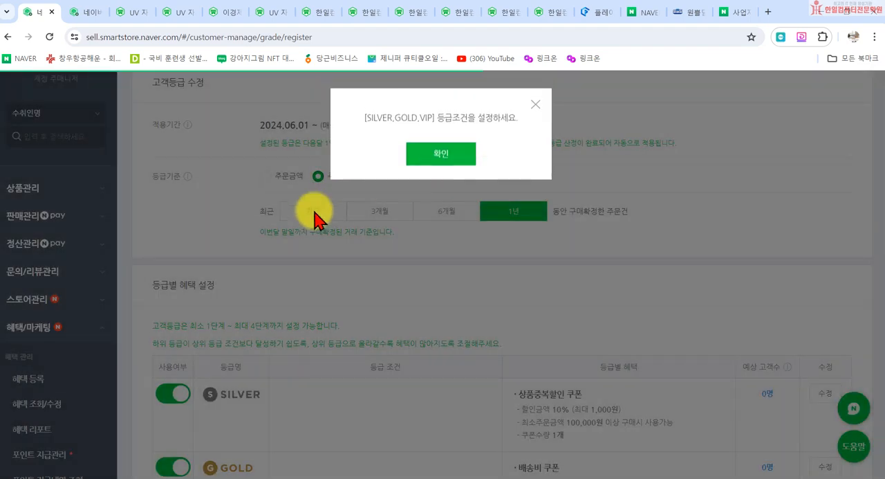
{"action": "left_click", "coordinate": [429, 156]}
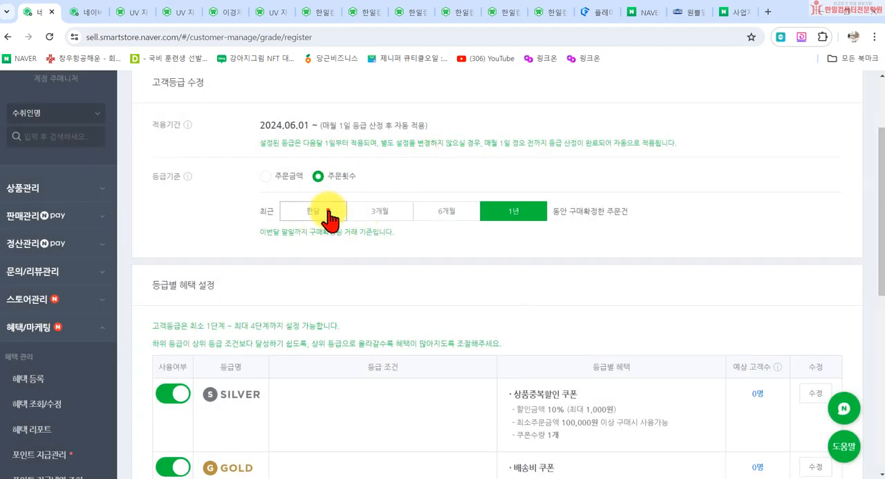
- Try to change the order period of the 등급기준 to 한달
{"action": "left_click", "coordinate": [327, 215]}
{"action": "left_click", "coordinate": [446, 156]}
{"action": "left_click", "coordinate": [523, 215]}
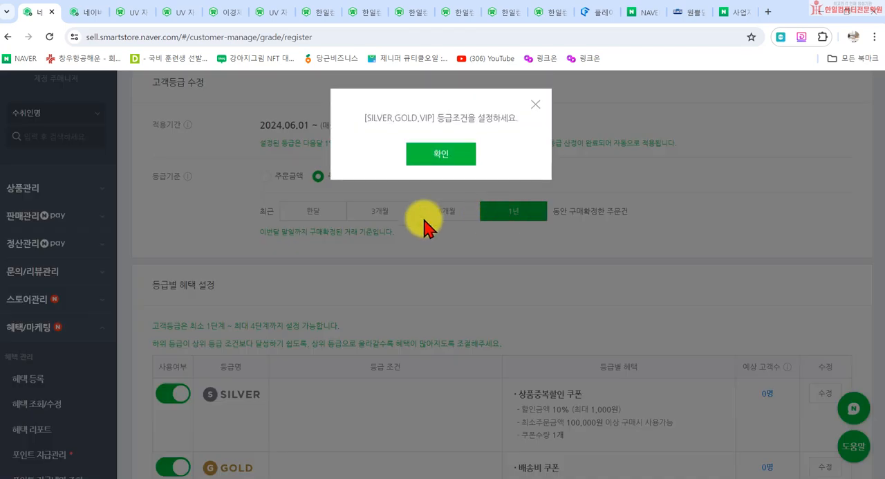
{"action": "left_click", "coordinate": [428, 151]}
- Open the 등급별 혜택 설정 of the SILVER tier, look over its condition and coupon options, and close it unchanged
{"action": "scroll", "coordinate": [332, 311], "scroll_direction": "down", "scroll_amount": 3}
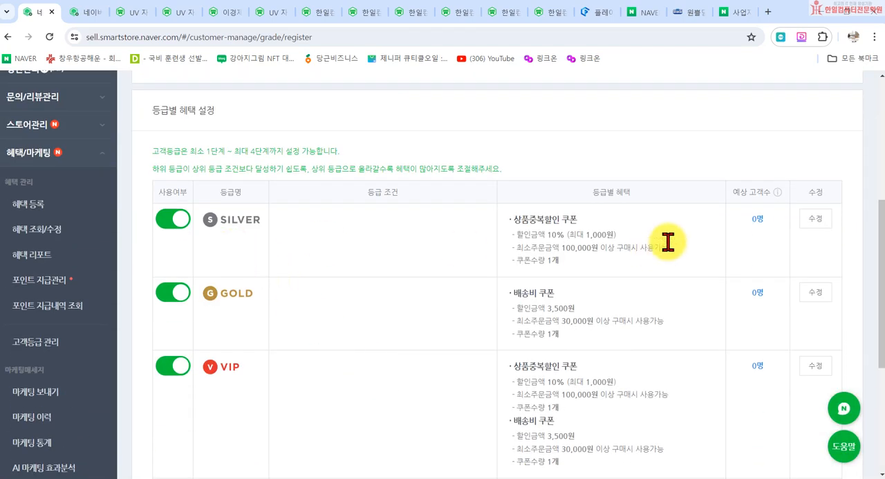
{"action": "left_click", "coordinate": [810, 220]}
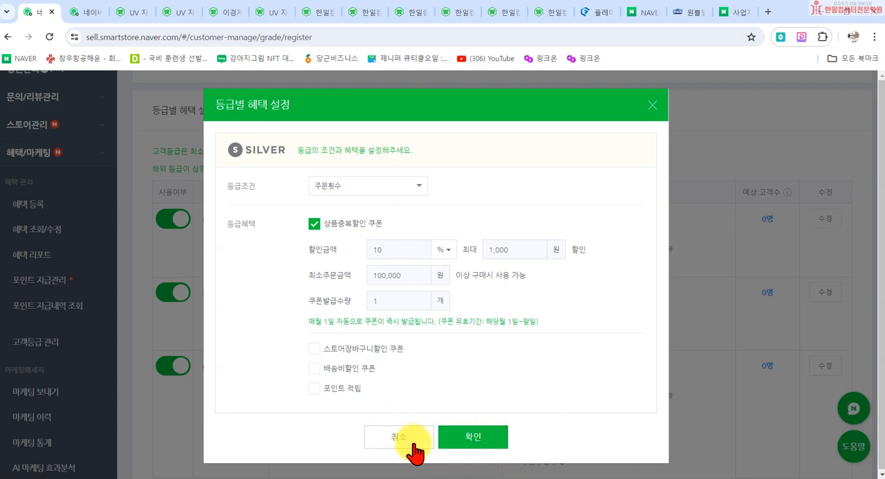
{"action": "left_click", "coordinate": [653, 105]}
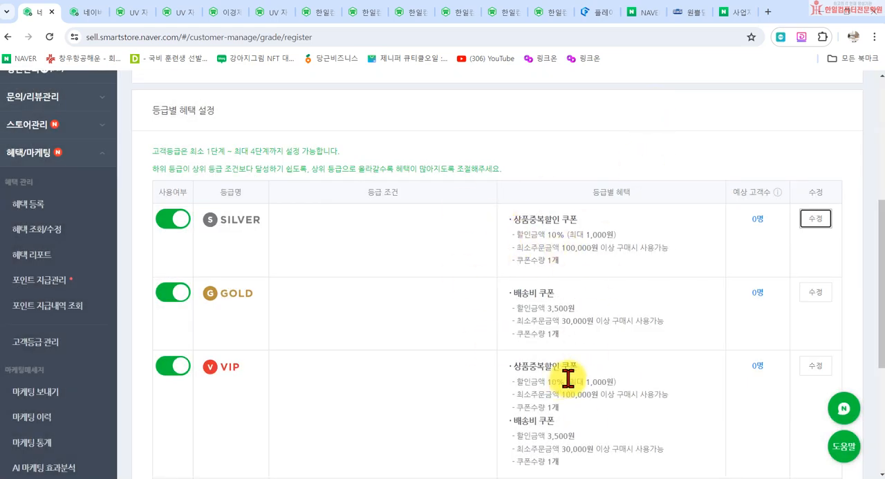
- Look over the GOLD, VIP and VVIP rows of 등급별 혜택 설정 and find the 마케팅메세지 entries
{"action": "scroll", "coordinate": [62, 311], "scroll_direction": "down", "scroll_amount": 3}
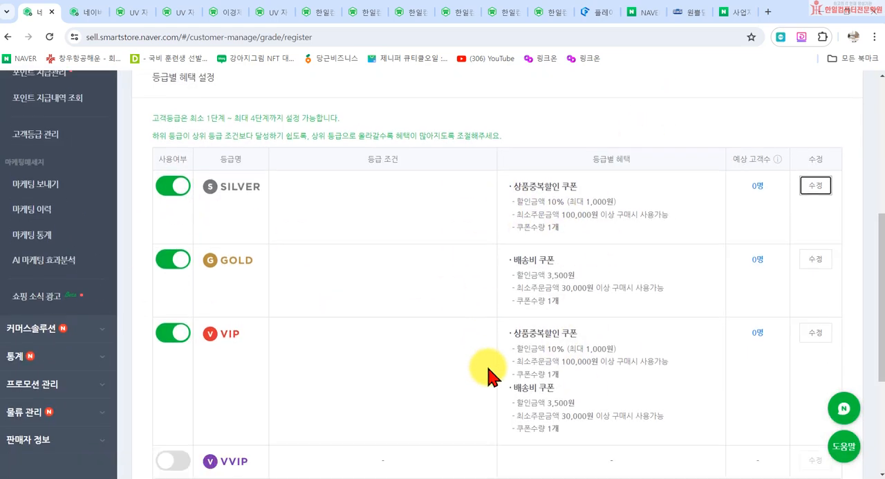
{"action": "scroll", "coordinate": [488, 376], "scroll_direction": "down", "scroll_amount": 3}
{"action": "scroll", "coordinate": [77, 298], "scroll_direction": "up", "scroll_amount": 6}
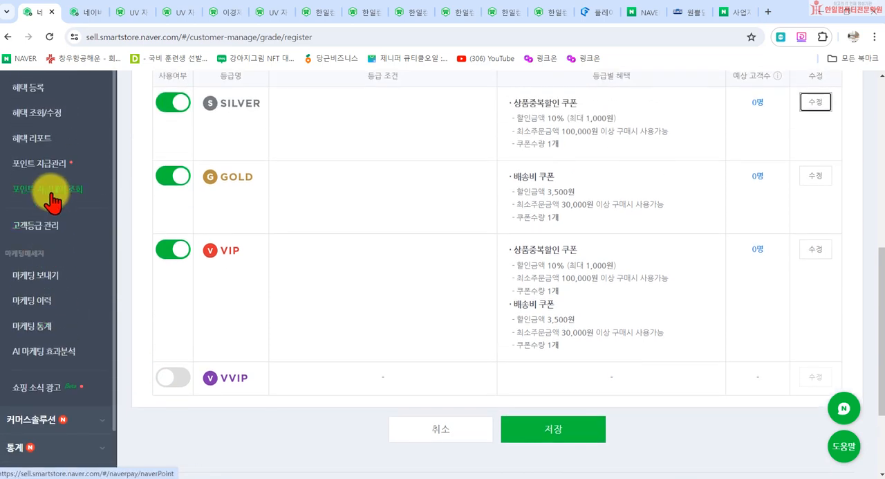
{"action": "scroll", "coordinate": [54, 204], "scroll_direction": "up", "scroll_amount": 1}
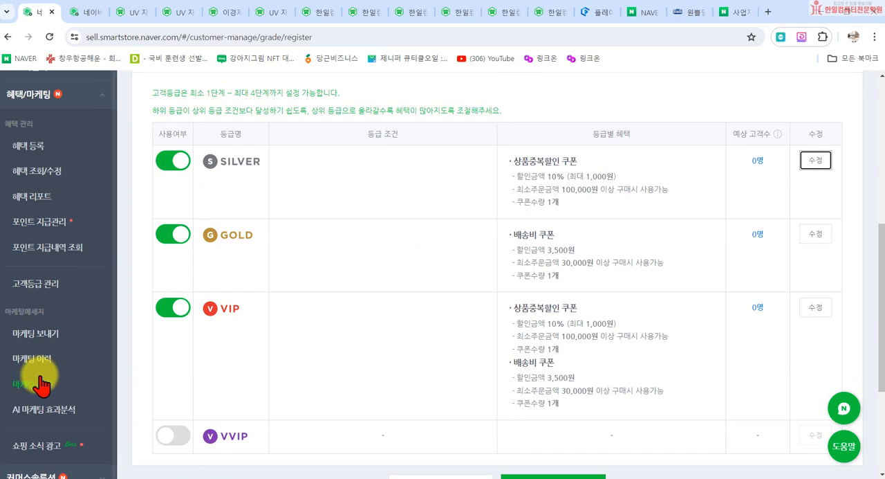
{"action": "scroll", "coordinate": [43, 247], "scroll_direction": "down", "scroll_amount": 1}
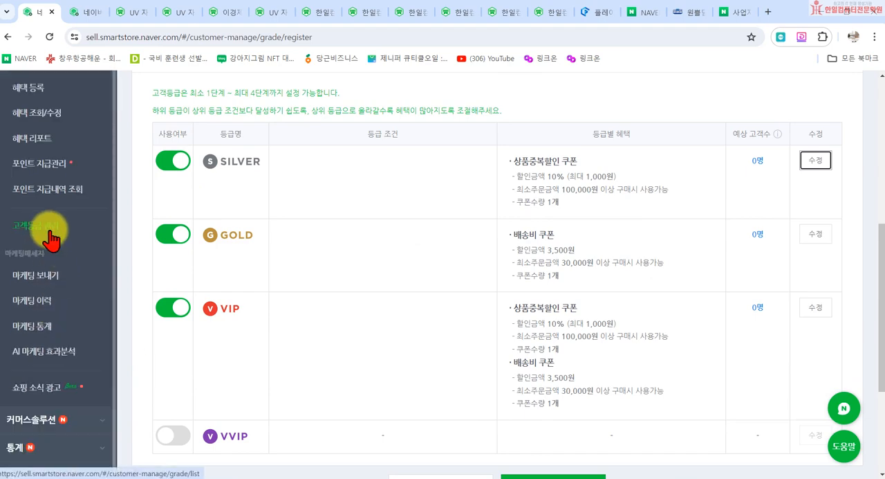
- Open the 마케팅 보내기 page and mark item 7, 고객등급 관리, with a v in the Notepad checklist
{"action": "left_click", "coordinate": [33, 276]}
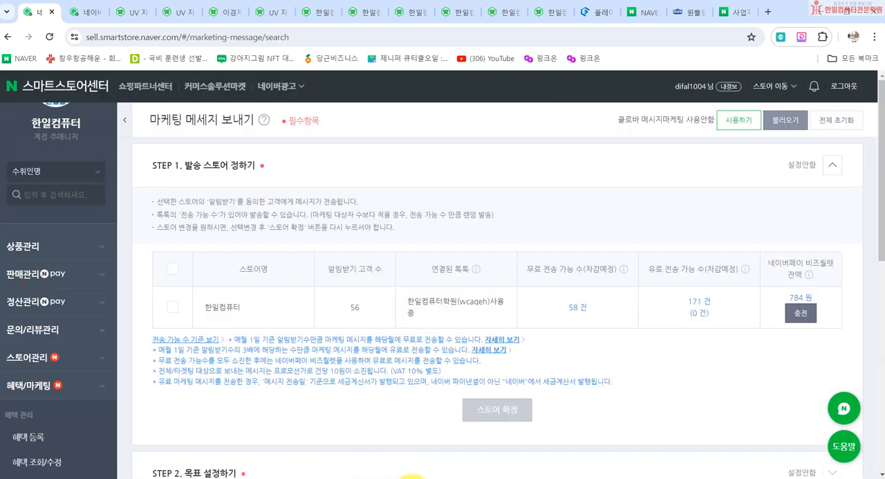
{"action": "left_click", "coordinate": [411, 476]}
{"action": "left_click", "coordinate": [356, 310]}
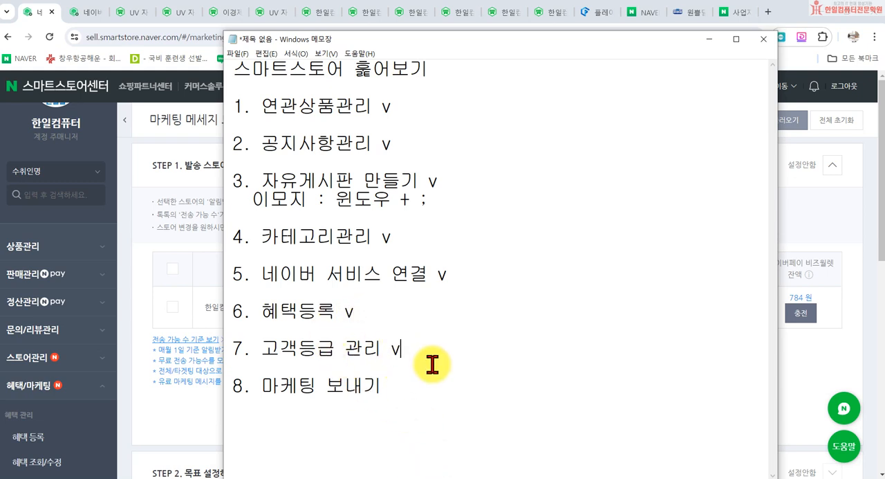
{"action": "left_click", "coordinate": [131, 308]}
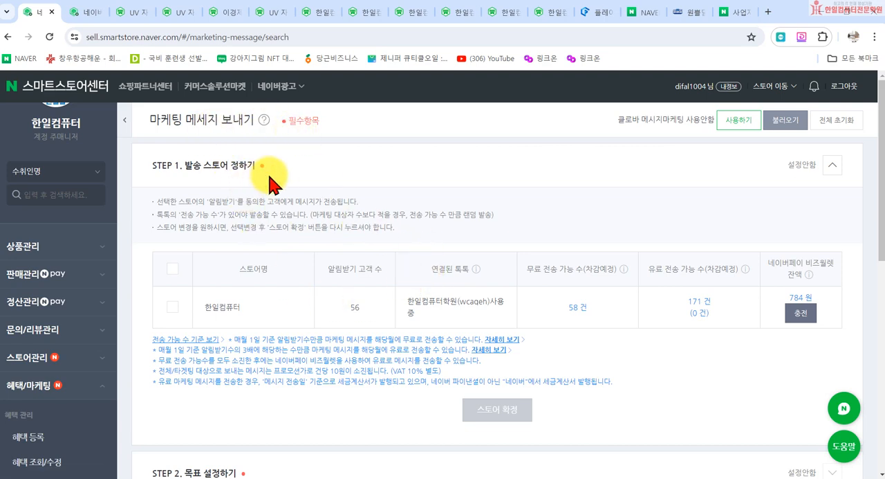
{"action": "scroll", "coordinate": [271, 182], "scroll_direction": "down", "scroll_amount": 3}
{"action": "scroll", "coordinate": [302, 200], "scroll_direction": "up", "scroll_amount": 2}
{"action": "scroll", "coordinate": [325, 197], "scroll_direction": "up", "scroll_amount": 1}
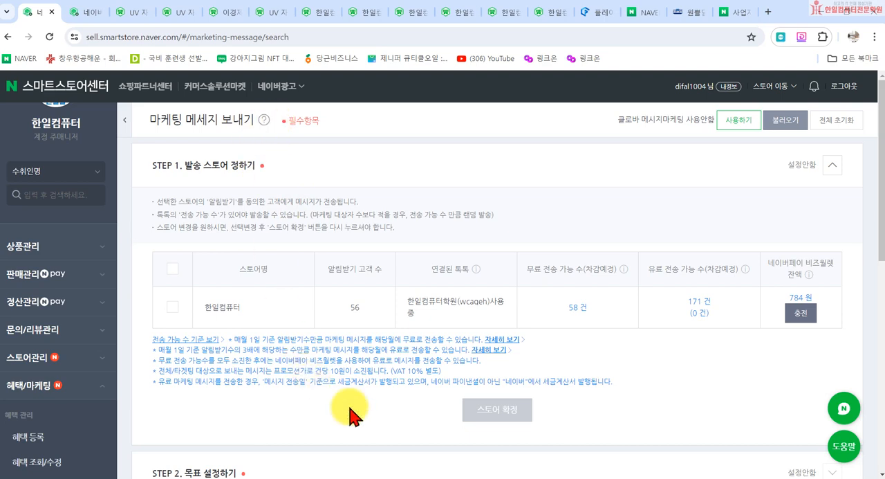
- Switch to KakaoTalk, view the 투썸플레이스 advertising message as an example of a marketing message, and close the chat windows
{"action": "mouse_move", "coordinate": [346, 476]}
{"action": "left_click", "coordinate": [335, 457]}
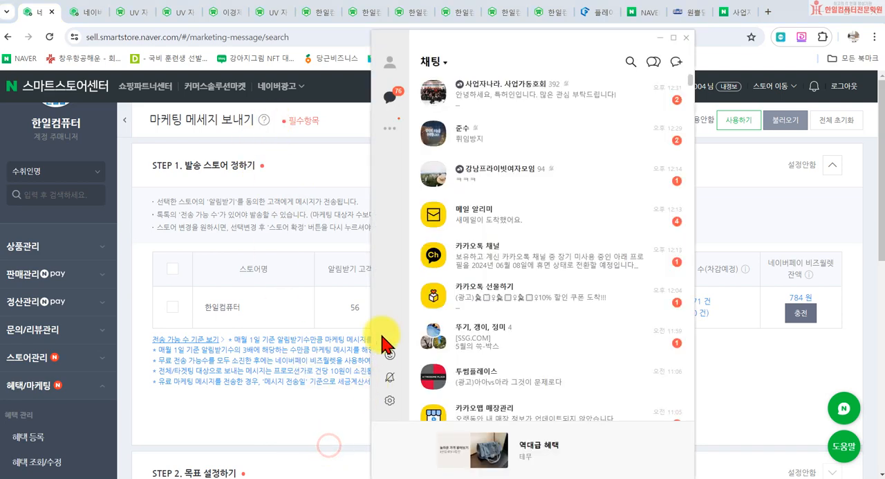
{"action": "scroll", "coordinate": [498, 222], "scroll_direction": "down", "scroll_amount": 3}
{"action": "scroll", "coordinate": [538, 283], "scroll_direction": "down", "scroll_amount": 1}
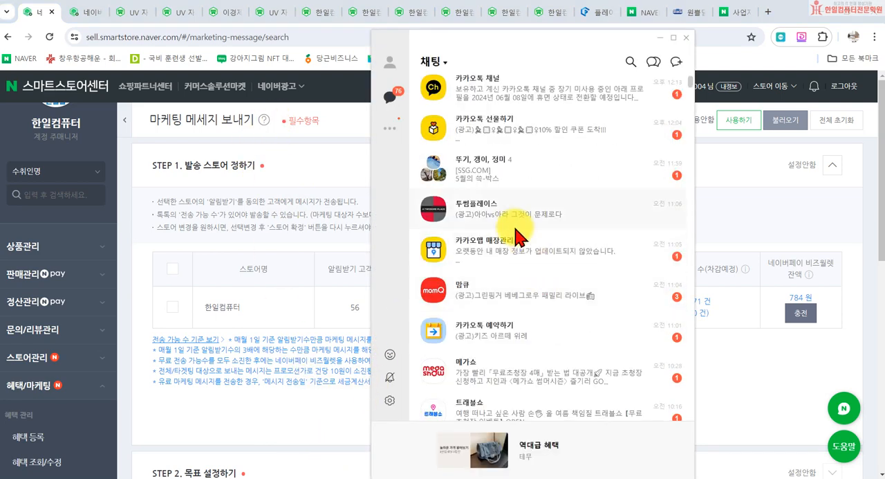
{"action": "double_click", "coordinate": [501, 219]}
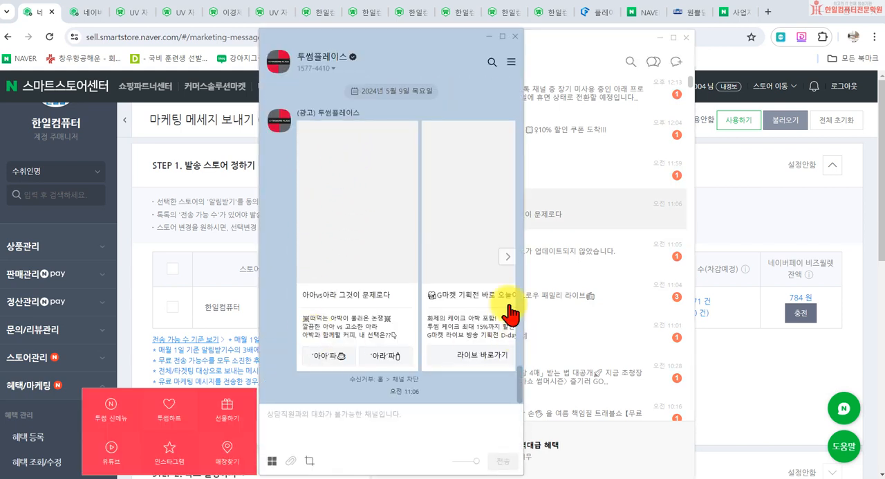
{"action": "left_click", "coordinate": [515, 37]}
{"action": "left_click", "coordinate": [686, 37]}
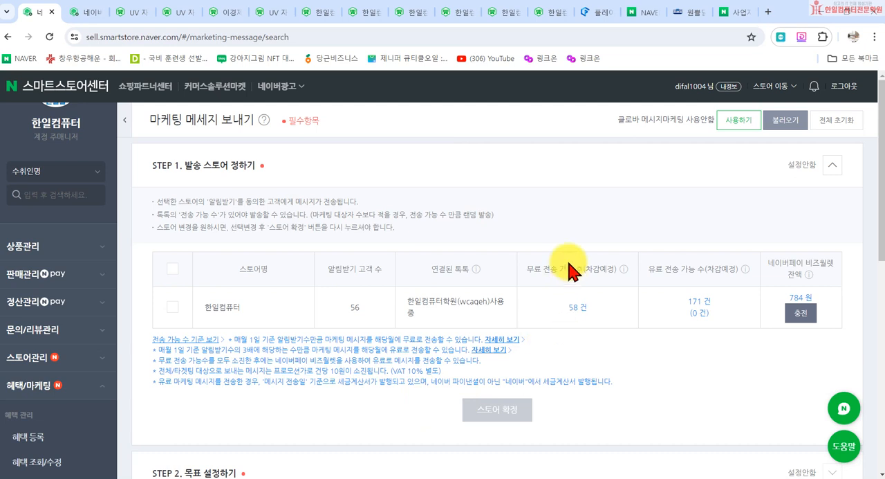
- Check the 알림받기 고객 수 and 무료 전송 가능 수 in STEP 1, and confirm 한일컴퓨터 as the sending store
{"action": "double_click", "coordinate": [354, 308]}
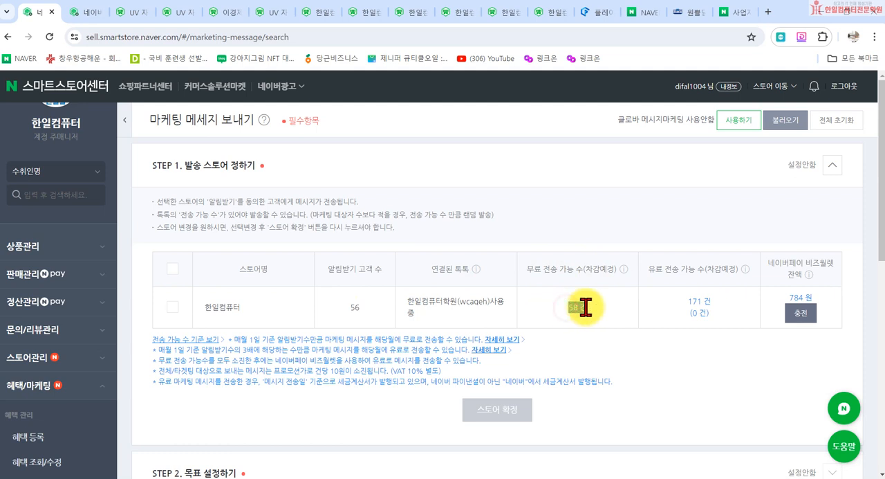
{"action": "left_click", "coordinate": [575, 300]}
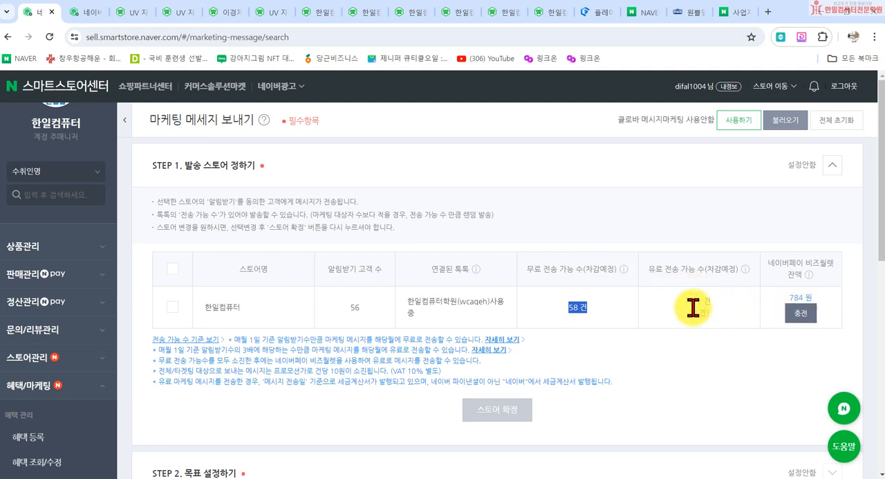
{"action": "scroll", "coordinate": [338, 377], "scroll_direction": "down", "scroll_amount": 1}
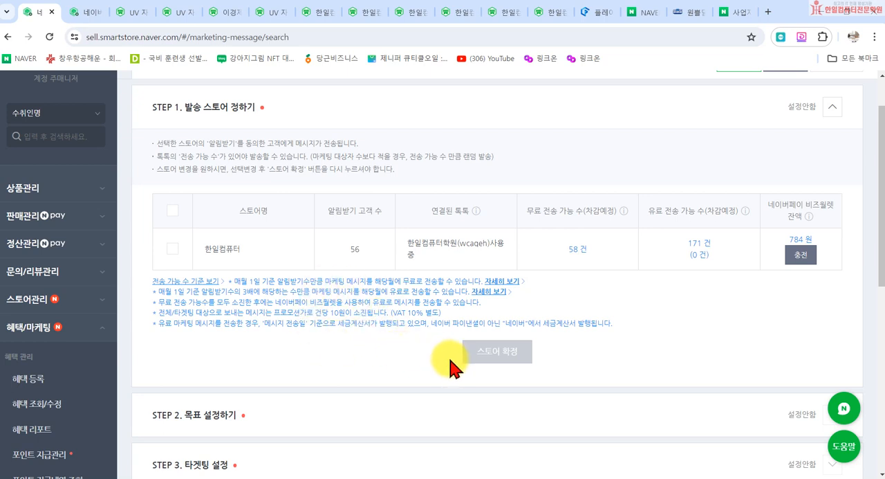
{"action": "left_click", "coordinate": [172, 247]}
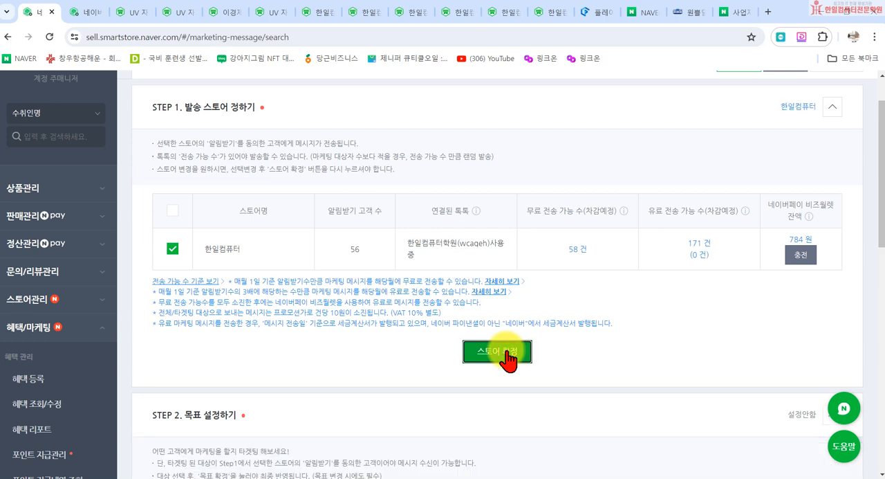
{"action": "left_click", "coordinate": [497, 351]}
- Try the 알림받기 전체 and 추가 구매 유도 goals in STEP 2 to compare their detailed options
{"action": "scroll", "coordinate": [503, 358], "scroll_direction": "down", "scroll_amount": 3}
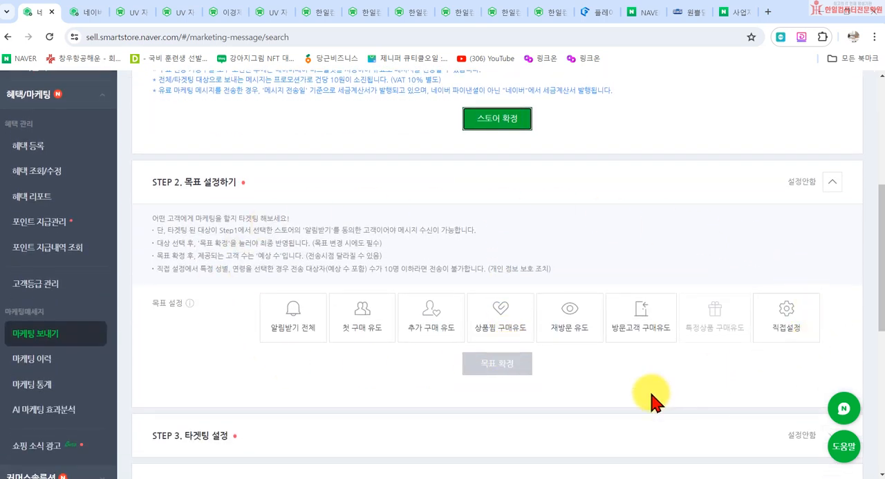
{"action": "left_click", "coordinate": [305, 330]}
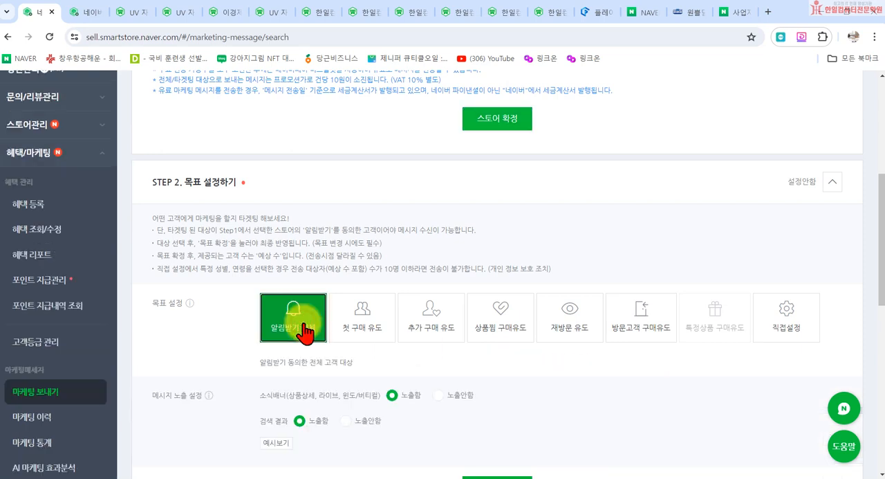
{"action": "left_click", "coordinate": [431, 319]}
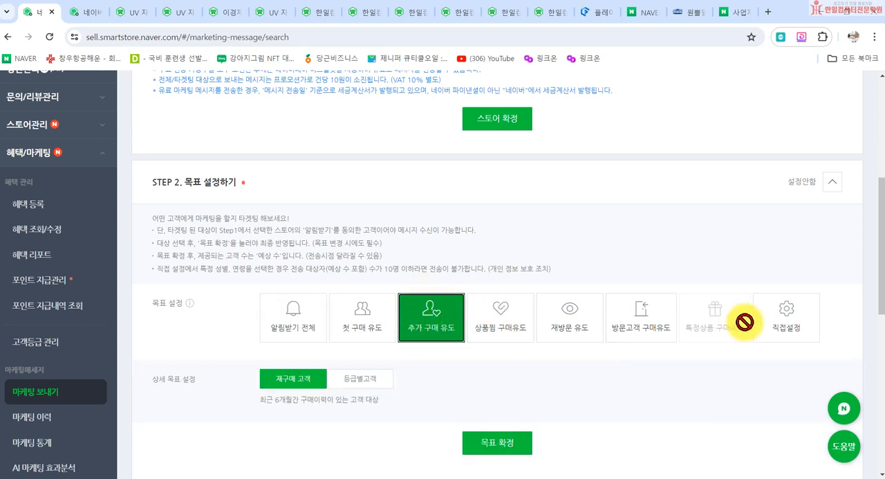
- Try a 직접설정 goal targeting 여성 customers in their 30대, 40대 and 50대
{"action": "left_click", "coordinate": [783, 319]}
{"action": "scroll", "coordinate": [490, 325], "scroll_direction": "down", "scroll_amount": 3}
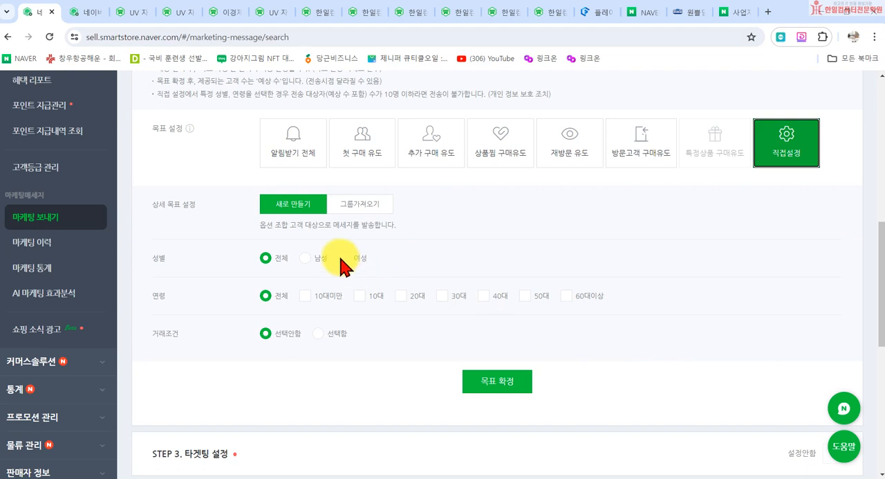
{"action": "left_click", "coordinate": [344, 257]}
{"action": "left_click", "coordinate": [447, 295]}
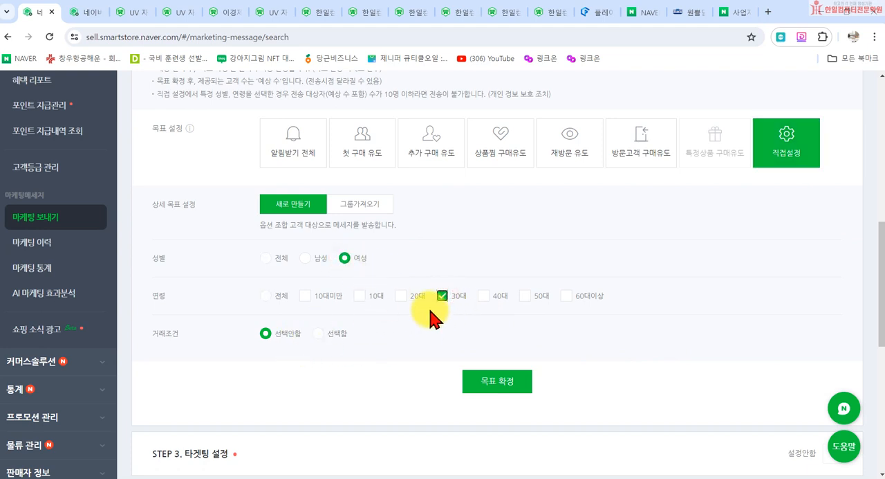
{"action": "left_click", "coordinate": [483, 295]}
{"action": "left_click", "coordinate": [525, 296]}
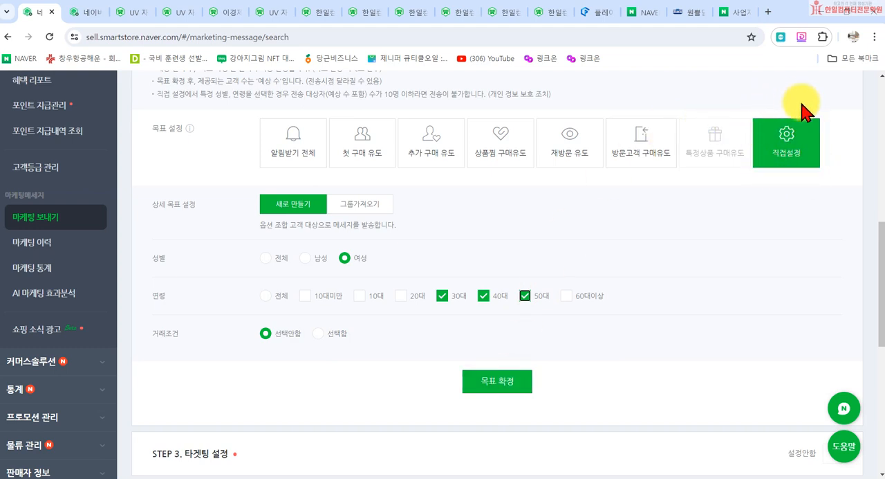
- Set the STEP 2 goal to 알림받기 전체 and reread the free and paid sending rules in STEP 1
{"action": "left_click", "coordinate": [309, 144]}
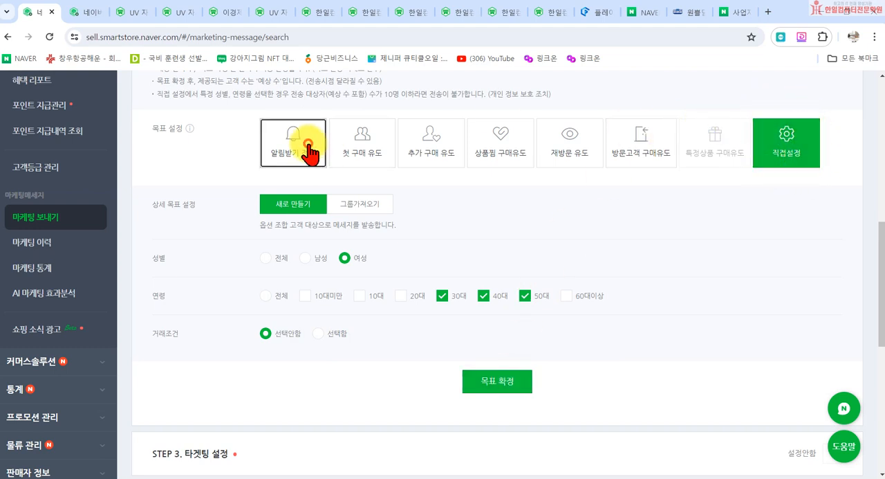
{"action": "scroll", "coordinate": [318, 243], "scroll_direction": "up", "scroll_amount": 5}
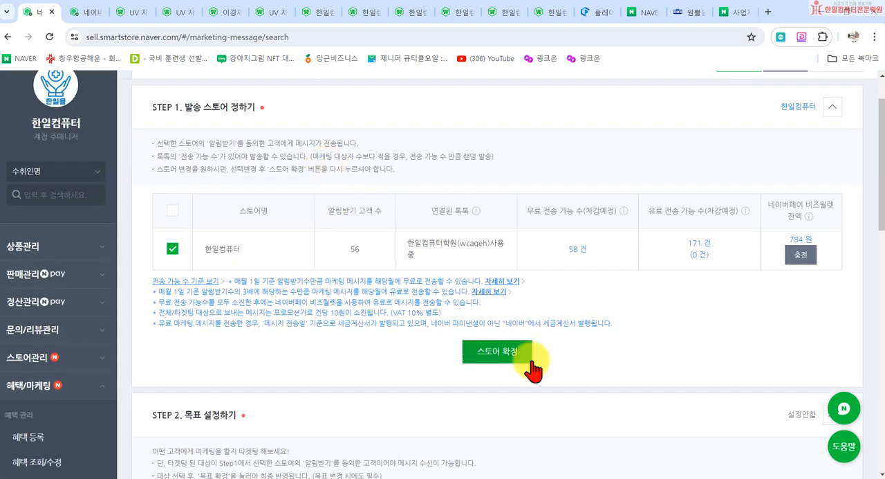
{"action": "scroll", "coordinate": [456, 332], "scroll_direction": "down", "scroll_amount": 3}
{"action": "scroll", "coordinate": [484, 369], "scroll_direction": "up", "scroll_amount": 5}
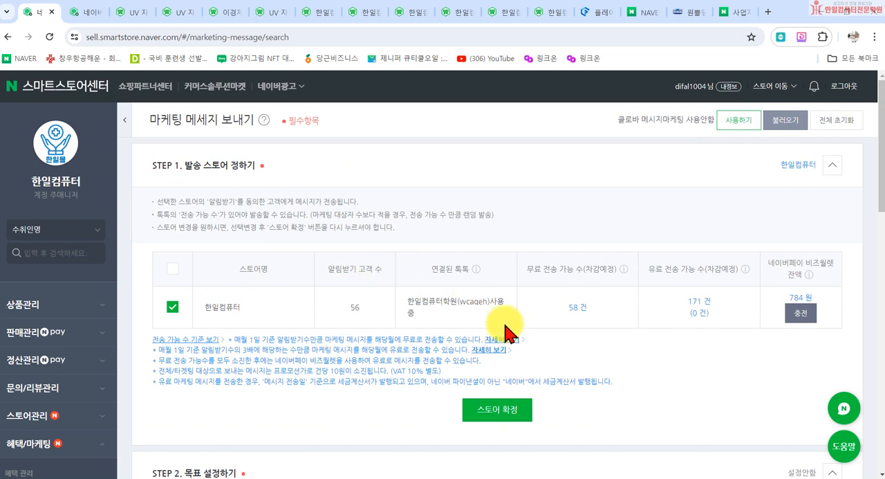
{"action": "scroll", "coordinate": [632, 418], "scroll_direction": "down", "scroll_amount": 1}
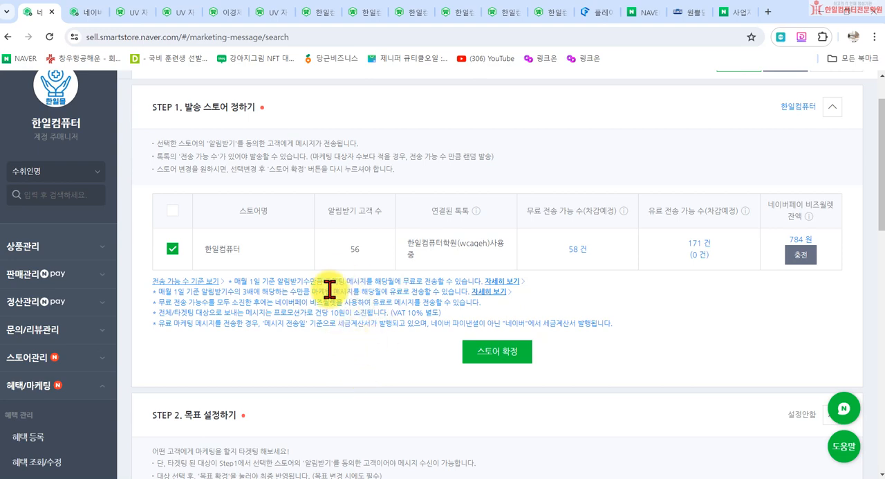
{"action": "scroll", "coordinate": [405, 325], "scroll_direction": "down", "scroll_amount": 4}
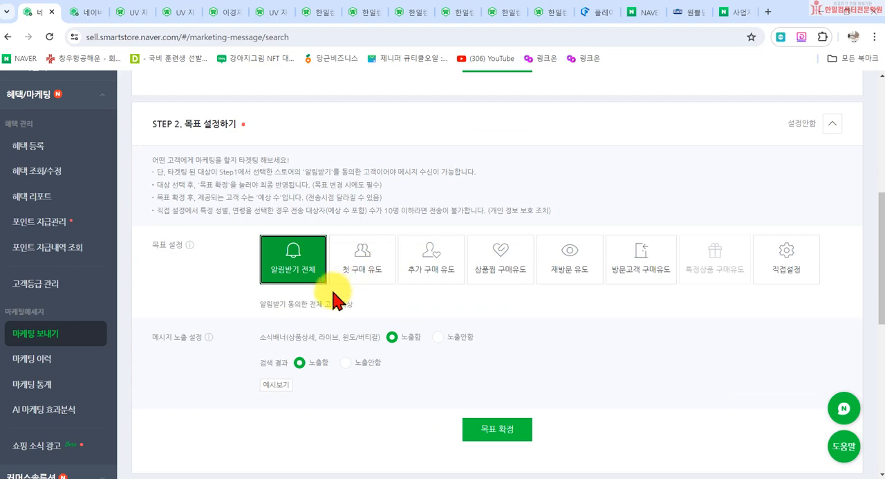
{"action": "scroll", "coordinate": [332, 207], "scroll_direction": "up", "scroll_amount": 4}
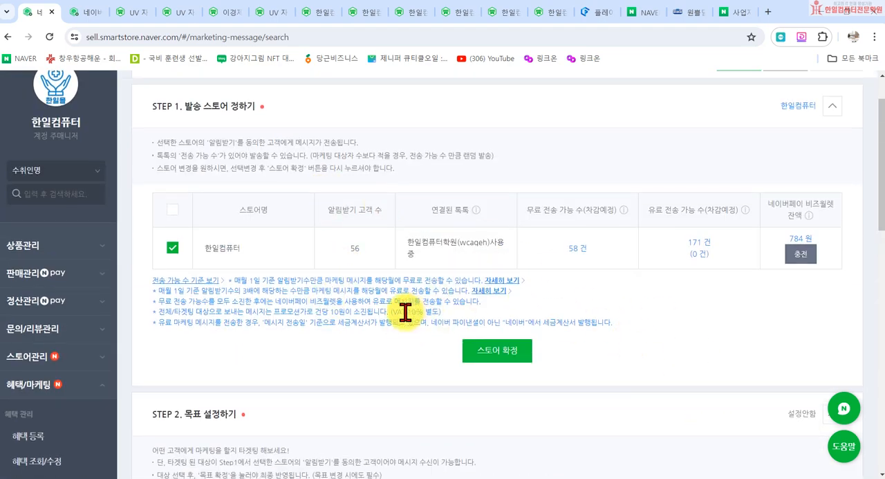
{"action": "scroll", "coordinate": [405, 311], "scroll_direction": "down", "scroll_amount": 3}
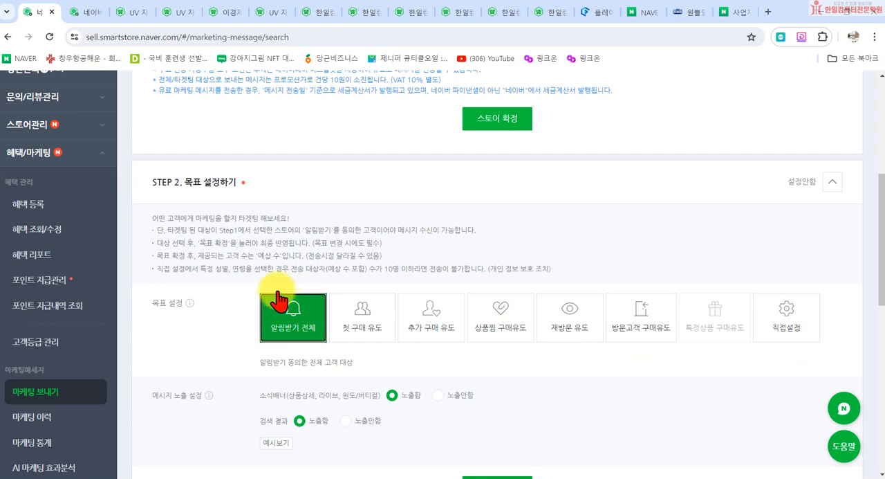
- Confirm the STEP 2 goal, leaving 소식배너 and 검색 결과 on 노출함
{"action": "scroll", "coordinate": [316, 318], "scroll_direction": "down", "scroll_amount": 3}
{"action": "scroll", "coordinate": [316, 256], "scroll_direction": "down", "scroll_amount": 2}
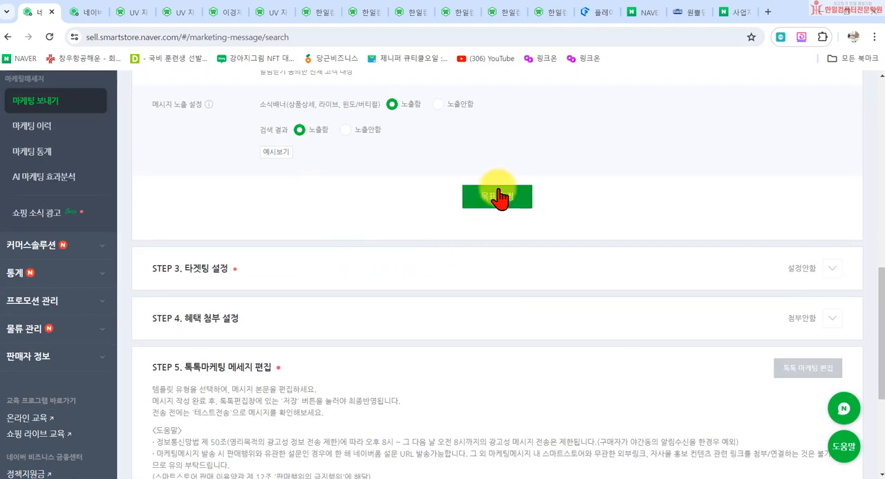
{"action": "scroll", "coordinate": [454, 208], "scroll_direction": "up", "scroll_amount": 1}
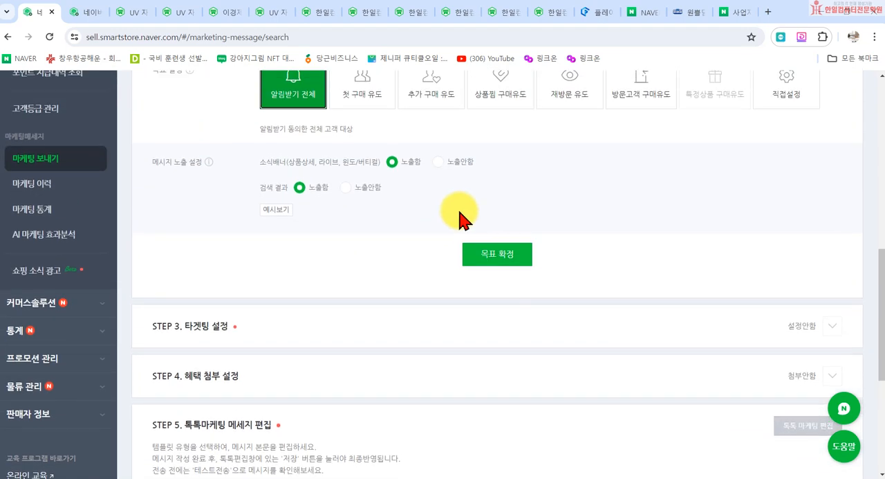
{"action": "left_click", "coordinate": [499, 256]}
- Look over the expected message counts and costs in STEP 3, and confirm the targeting with AI 타겟팅 on 사용안함
{"action": "scroll", "coordinate": [242, 356], "scroll_direction": "down", "scroll_amount": 2}
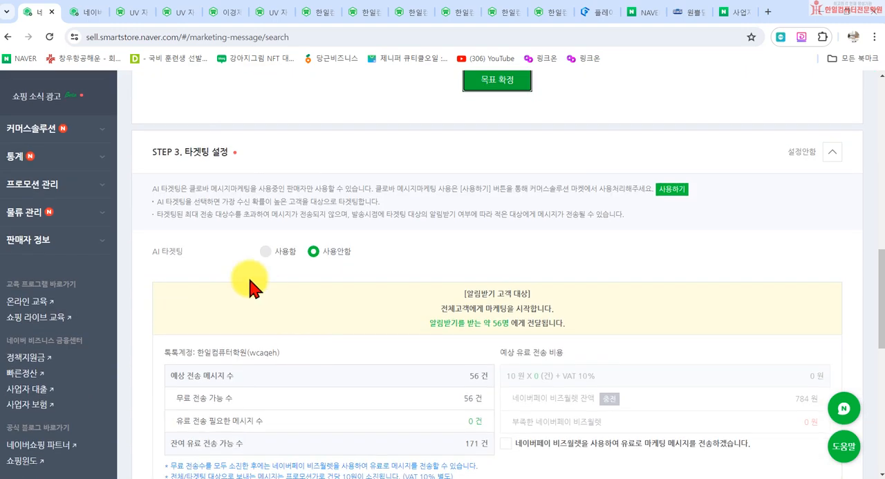
{"action": "scroll", "coordinate": [273, 262], "scroll_direction": "down", "scroll_amount": 2}
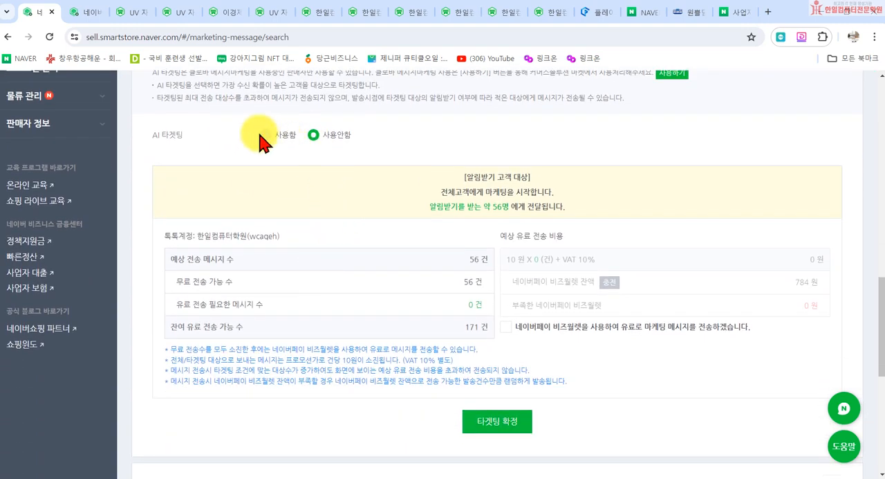
{"action": "scroll", "coordinate": [235, 105], "scroll_direction": "up", "scroll_amount": 3}
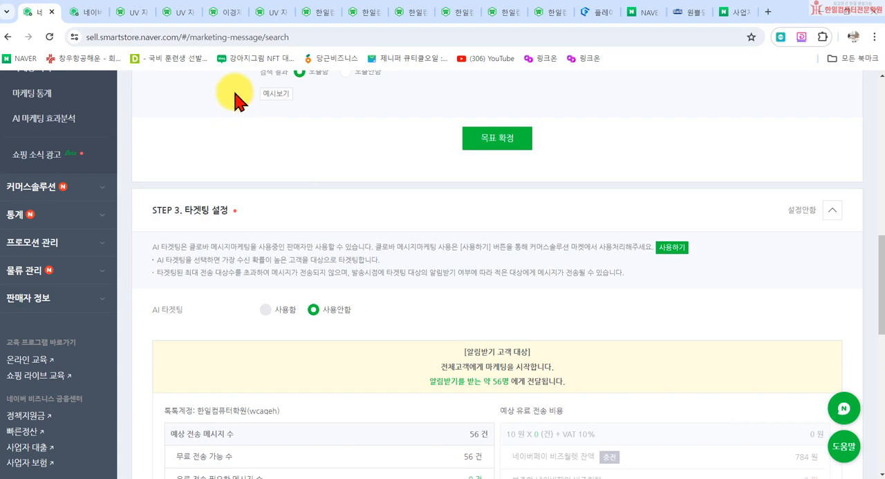
{"action": "scroll", "coordinate": [276, 148], "scroll_direction": "down", "scroll_amount": 4}
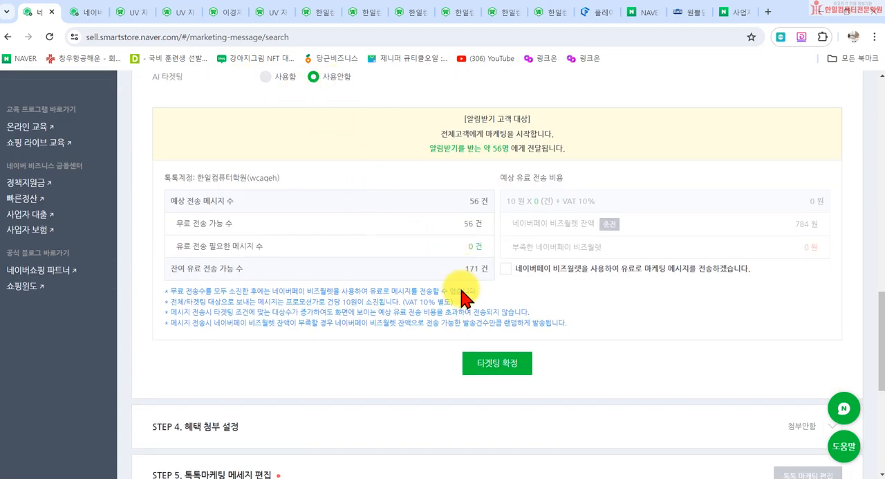
{"action": "left_click", "coordinate": [494, 369]}
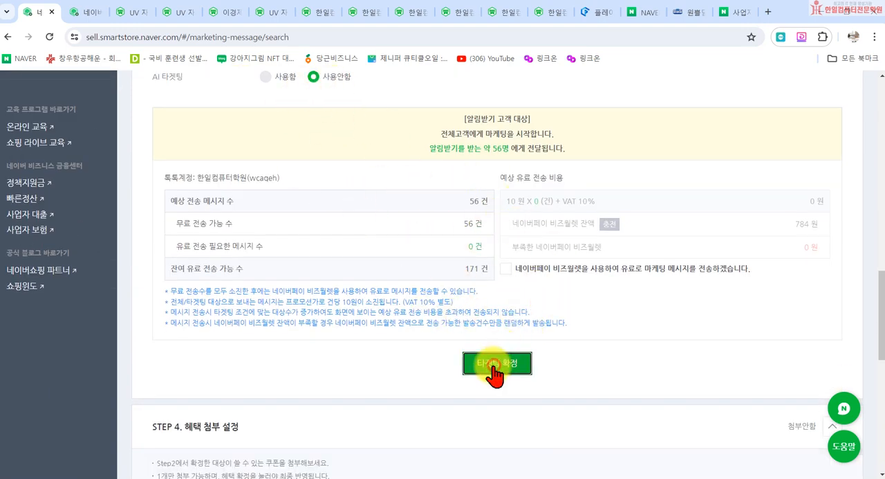
- Preview the 톡톡친구 coupon under 혜택첨부함 in STEP 4, and confirm the benefit setting as 첨부안함
{"action": "scroll", "coordinate": [477, 353], "scroll_direction": "down", "scroll_amount": 2}
{"action": "scroll", "coordinate": [443, 304], "scroll_direction": "down", "scroll_amount": 3}
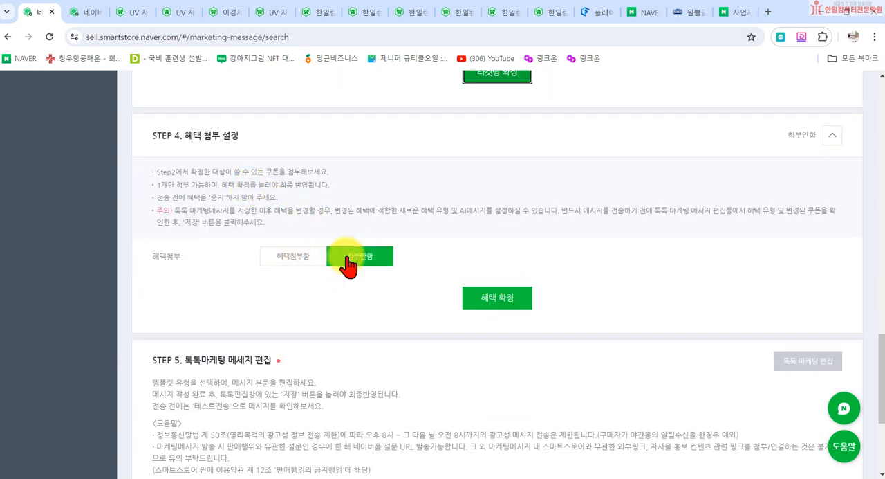
{"action": "left_click", "coordinate": [315, 257]}
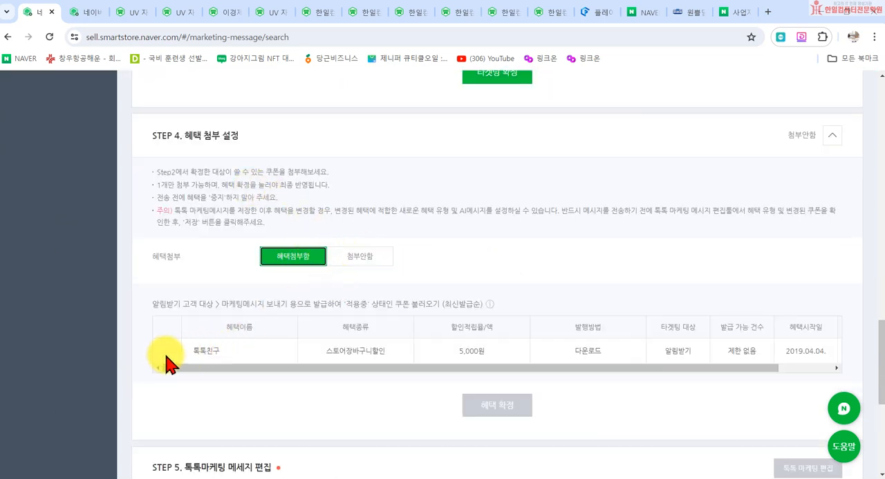
{"action": "left_click", "coordinate": [167, 353]}
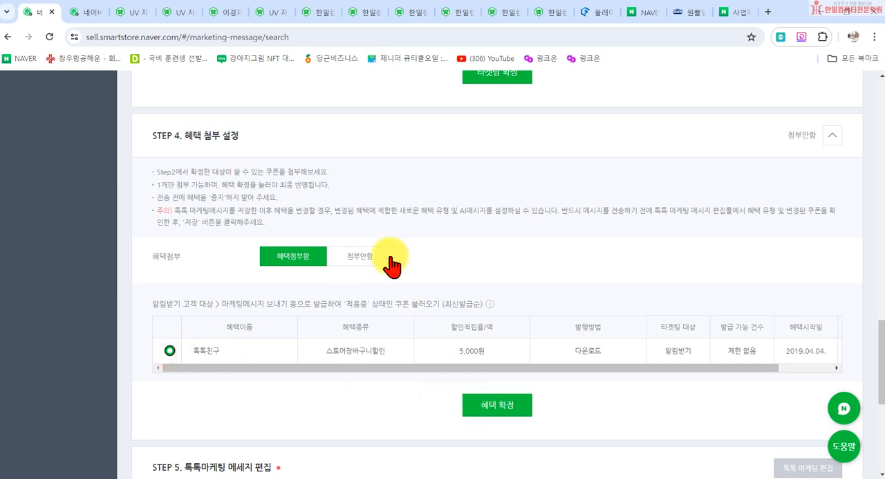
{"action": "left_click", "coordinate": [354, 262]}
{"action": "left_click", "coordinate": [497, 302]}
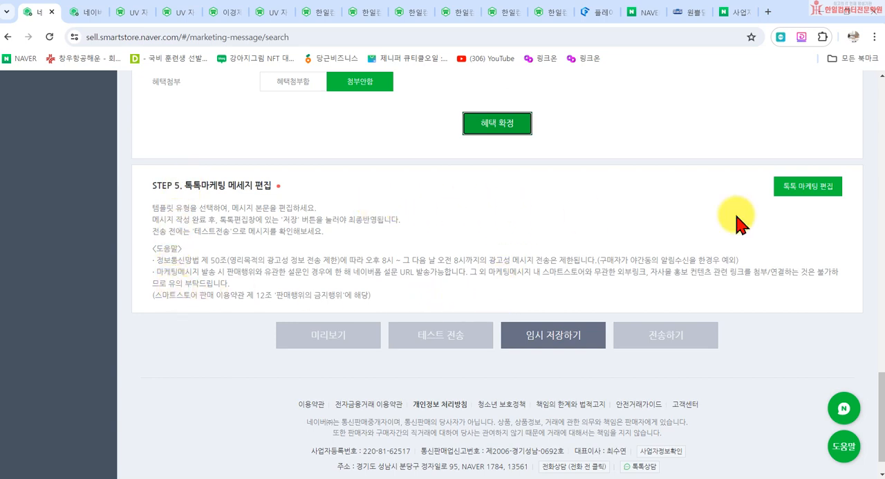
- Open the STEP 5 톡톡 message editor, compare the template types, and continue with the 상품리스트형 template
{"action": "left_click", "coordinate": [805, 191]}
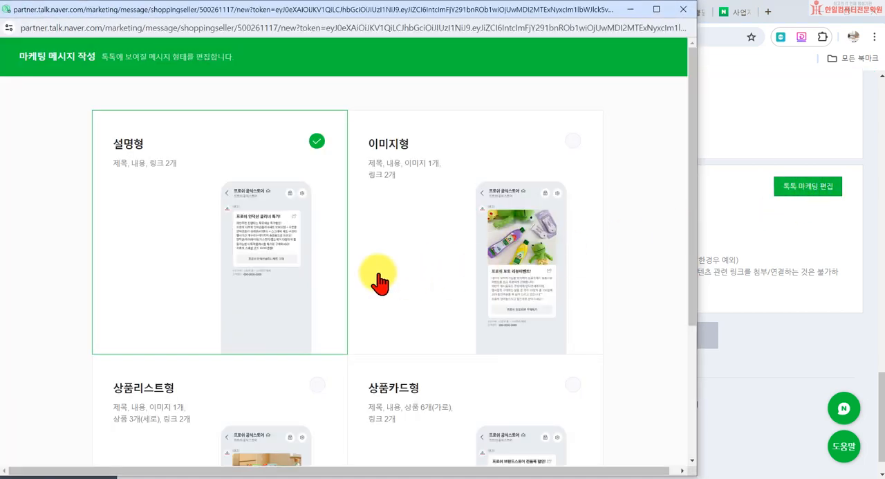
{"action": "scroll", "coordinate": [519, 324], "scroll_direction": "down", "scroll_amount": 3}
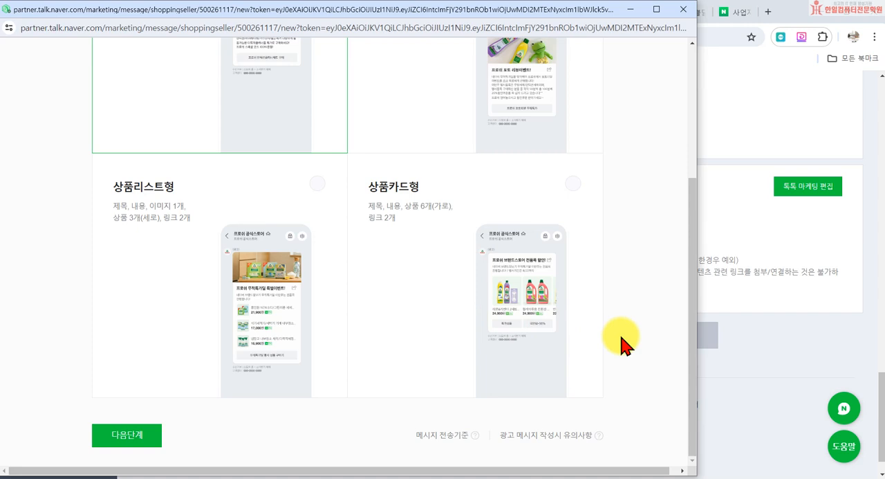
{"action": "scroll", "coordinate": [619, 342], "scroll_direction": "up", "scroll_amount": 3}
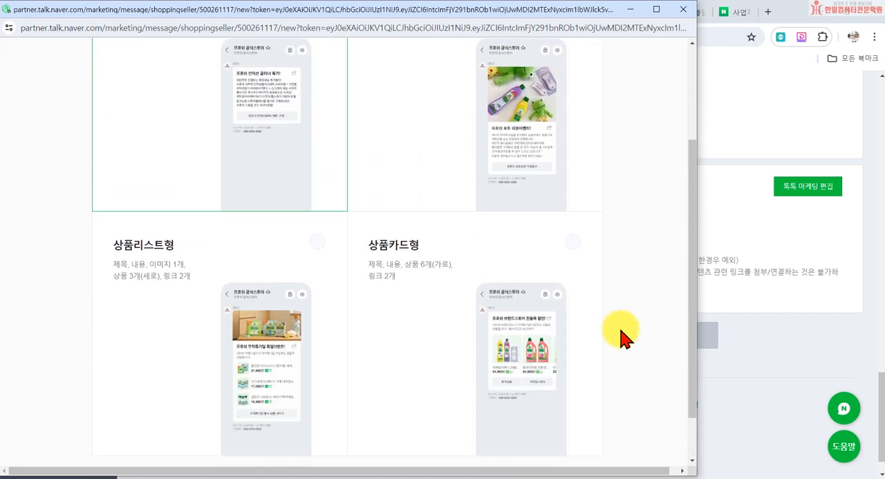
{"action": "scroll", "coordinate": [612, 322], "scroll_direction": "down", "scroll_amount": 3}
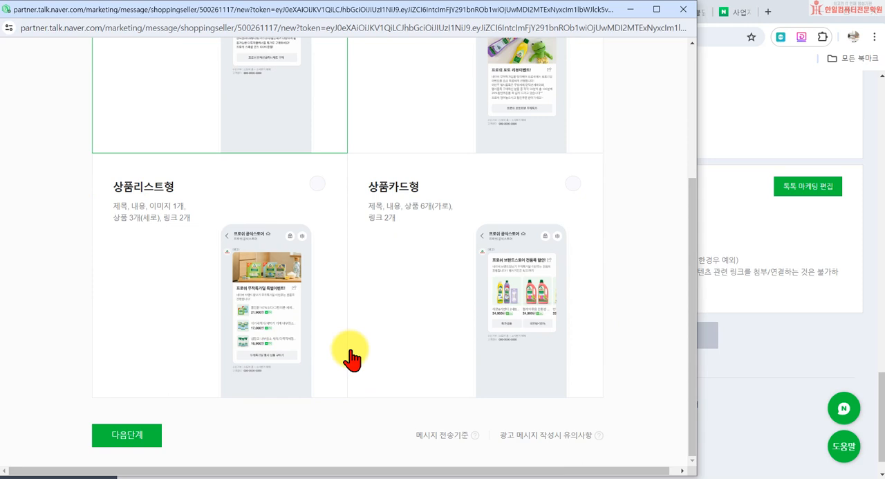
{"action": "left_click", "coordinate": [314, 185]}
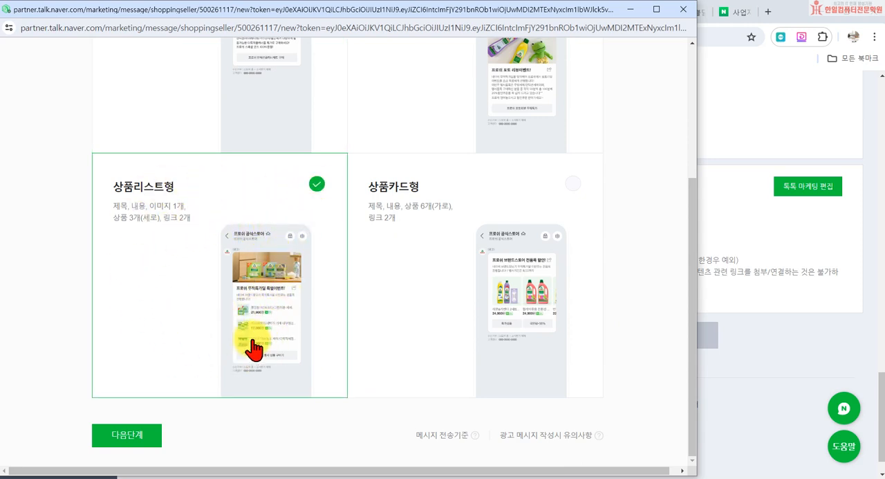
{"action": "left_click", "coordinate": [150, 434]}
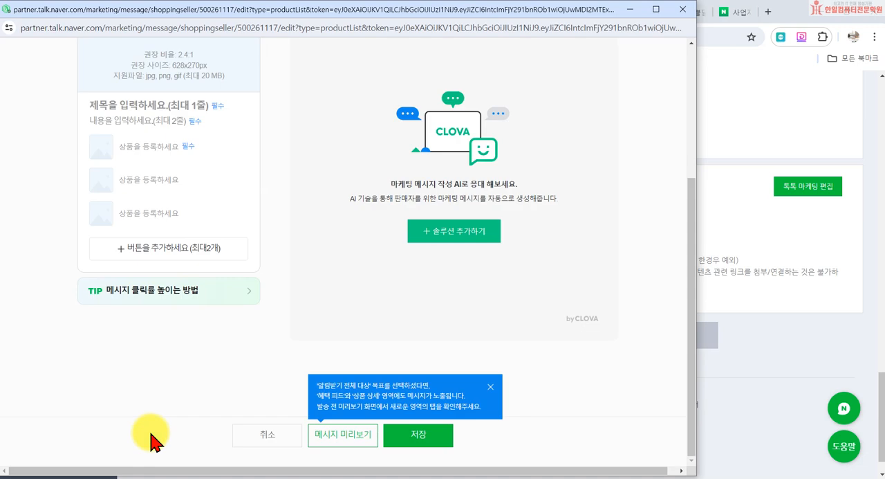
- Change the message category to 식품 and dismiss the notice about the category
{"action": "scroll", "coordinate": [186, 325], "scroll_direction": "up", "scroll_amount": 3}
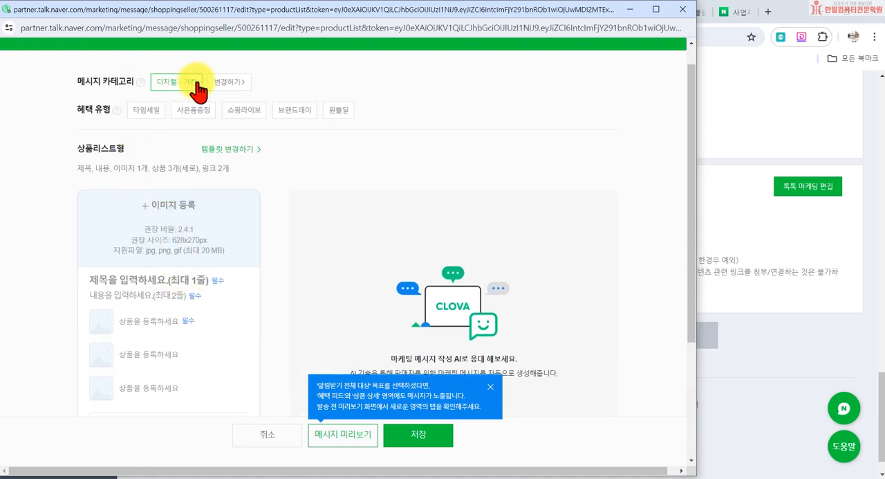
{"action": "left_click", "coordinate": [228, 83]}
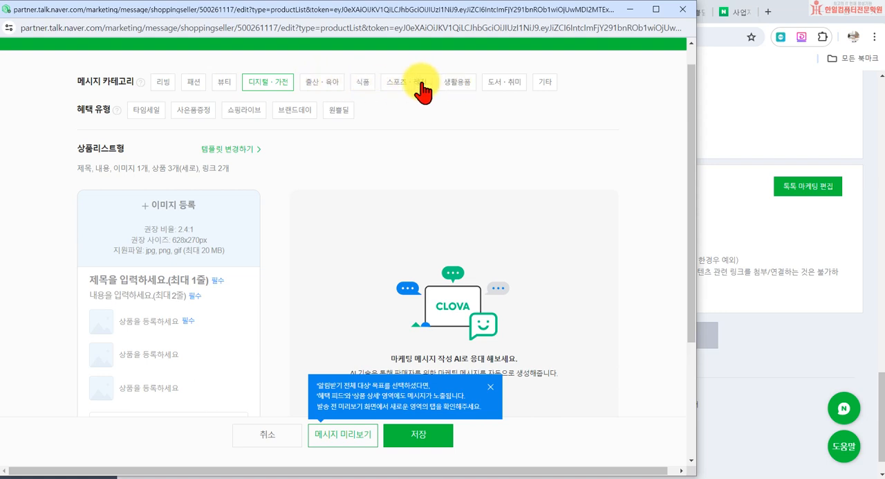
{"action": "left_click", "coordinate": [363, 79]}
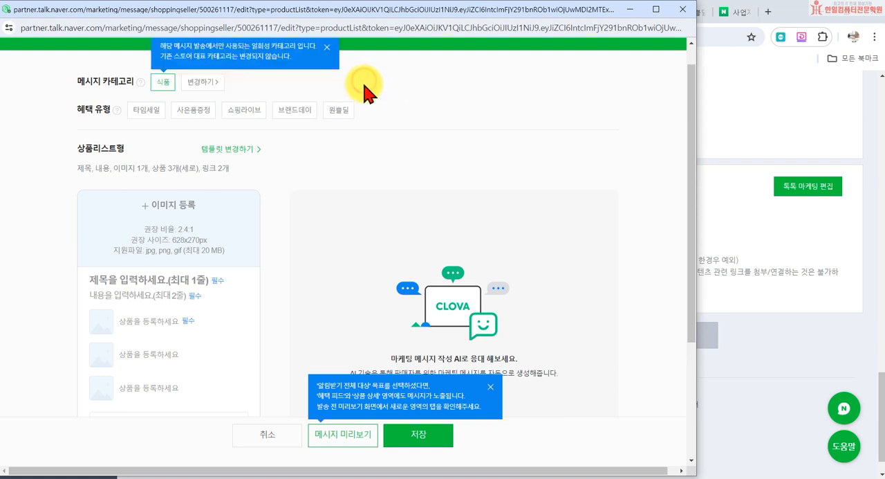
{"action": "left_click", "coordinate": [327, 47]}
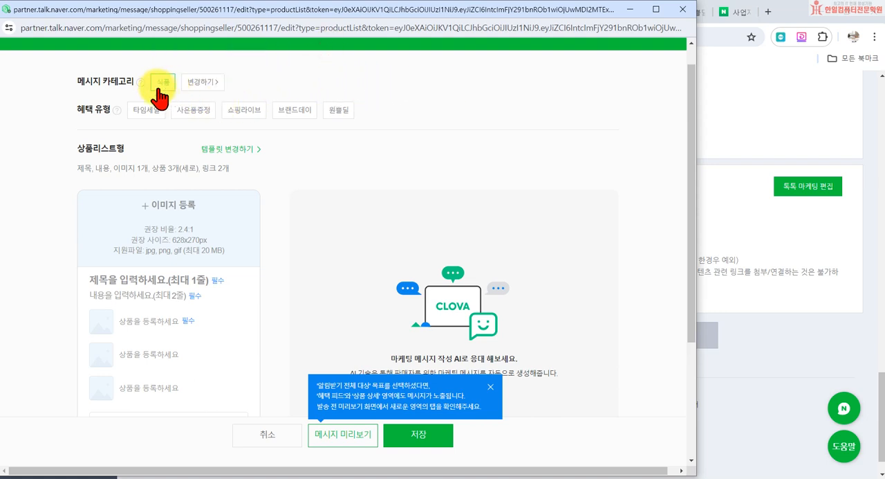
- Select 쇼핑라이브 as the benefit type and check its schedule options without changing the start time
{"action": "left_click", "coordinate": [252, 118]}
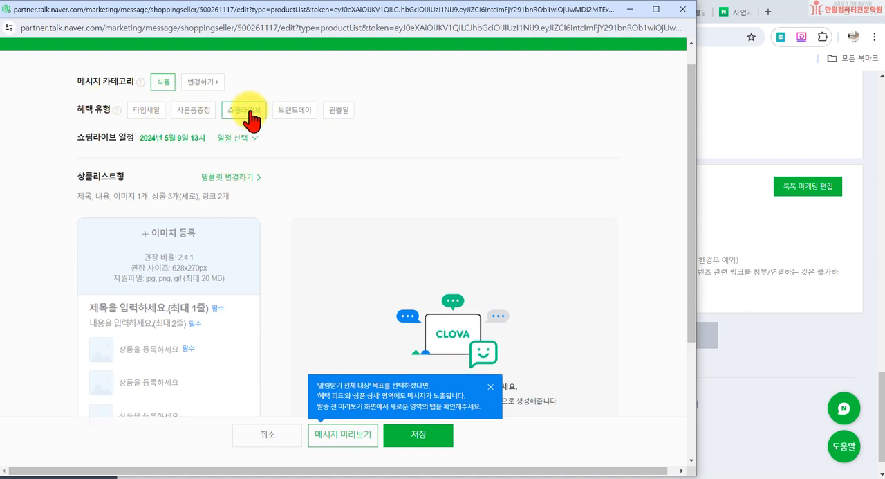
{"action": "left_click", "coordinate": [241, 139]}
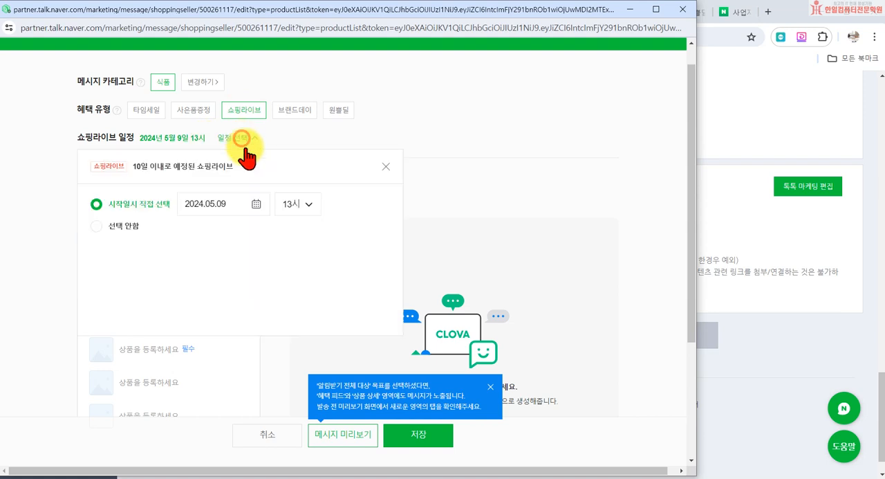
{"action": "left_click", "coordinate": [386, 167]}
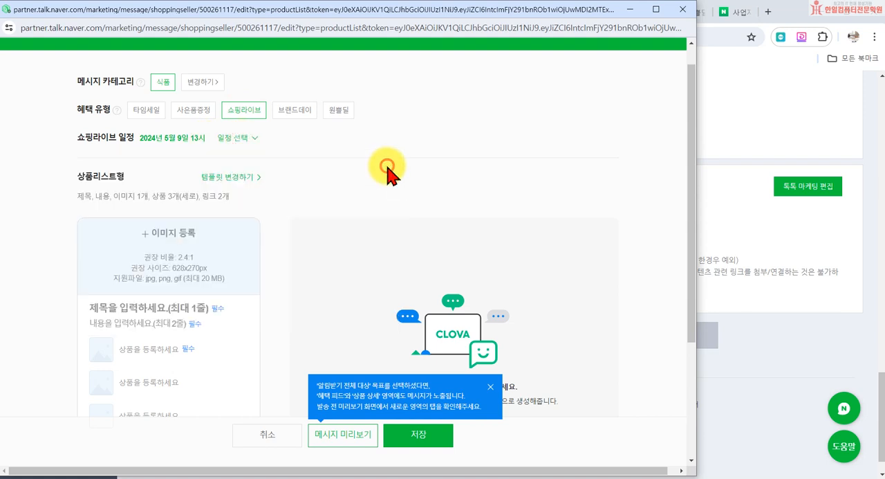
- Review the message layout, try 원쁠딜 as a second benefit type, and set 타임세일 alongside 쇼핑라이브 instead
{"action": "scroll", "coordinate": [226, 228], "scroll_direction": "down", "scroll_amount": 1}
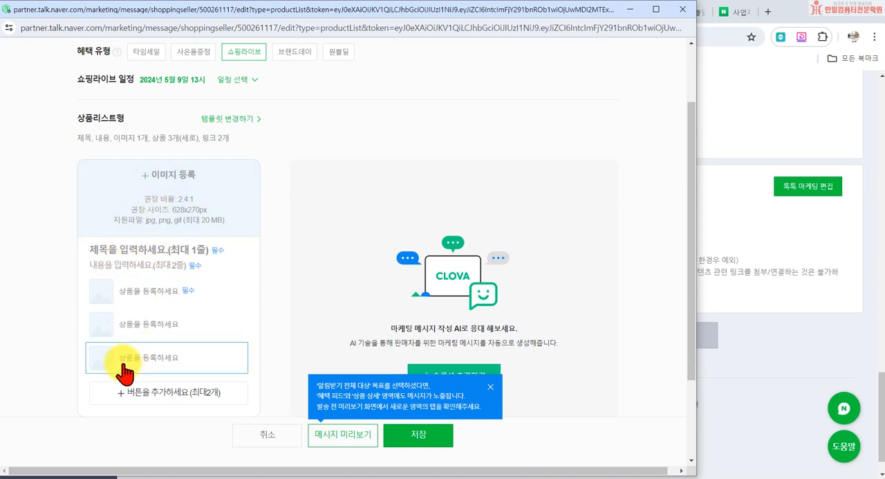
{"action": "scroll", "coordinate": [166, 429], "scroll_direction": "down", "scroll_amount": 2}
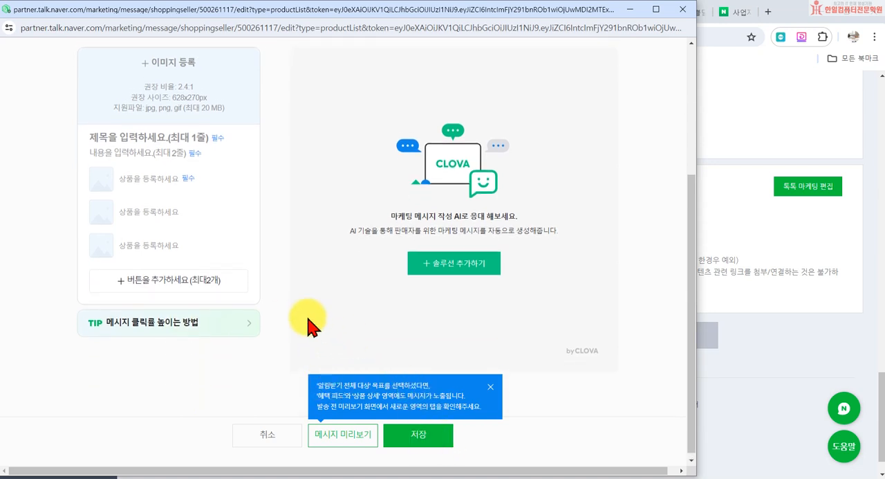
{"action": "scroll", "coordinate": [276, 318], "scroll_direction": "up", "scroll_amount": 3}
{"action": "scroll", "coordinate": [235, 304], "scroll_direction": "down", "scroll_amount": 3}
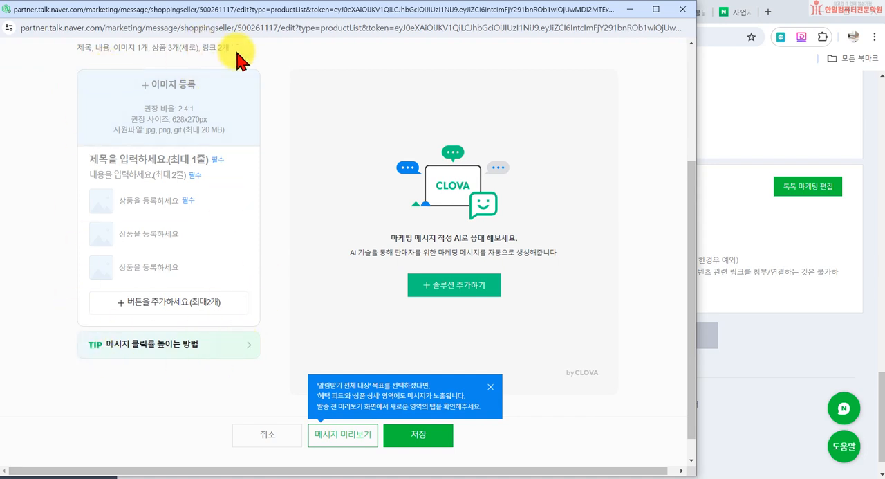
{"action": "scroll", "coordinate": [119, 321], "scroll_direction": "up", "scroll_amount": 3}
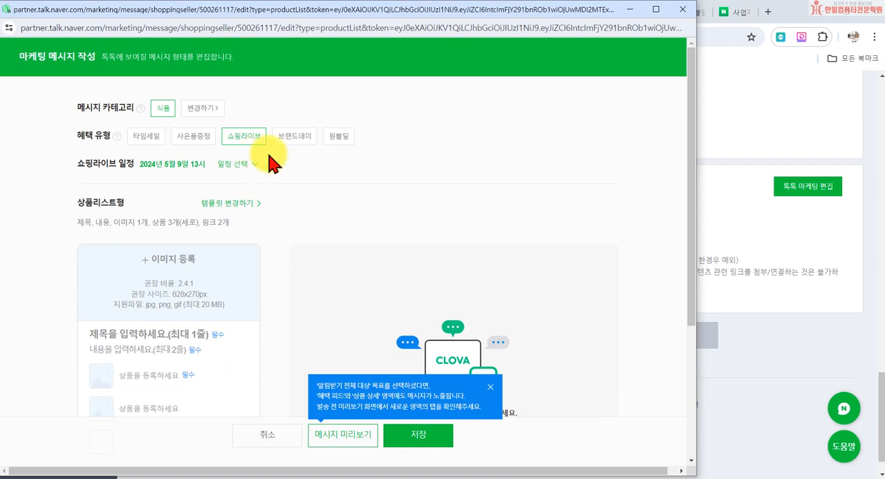
{"action": "left_click", "coordinate": [338, 140]}
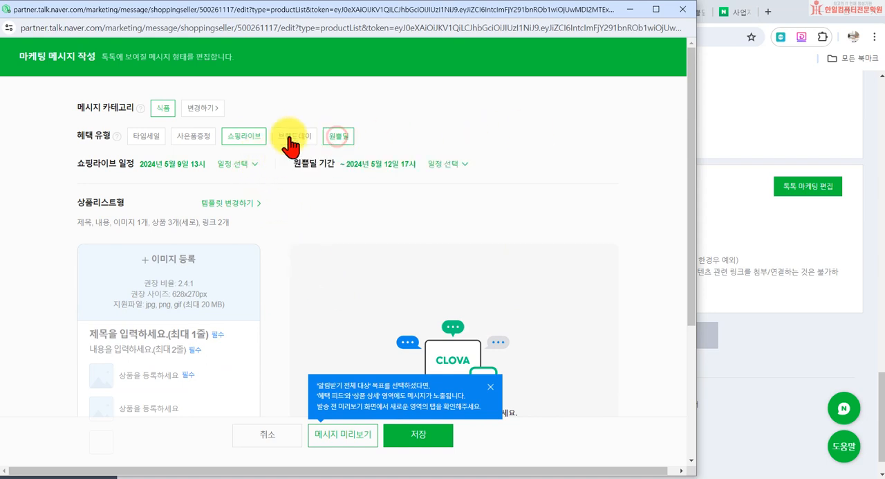
{"action": "left_click", "coordinate": [158, 141]}
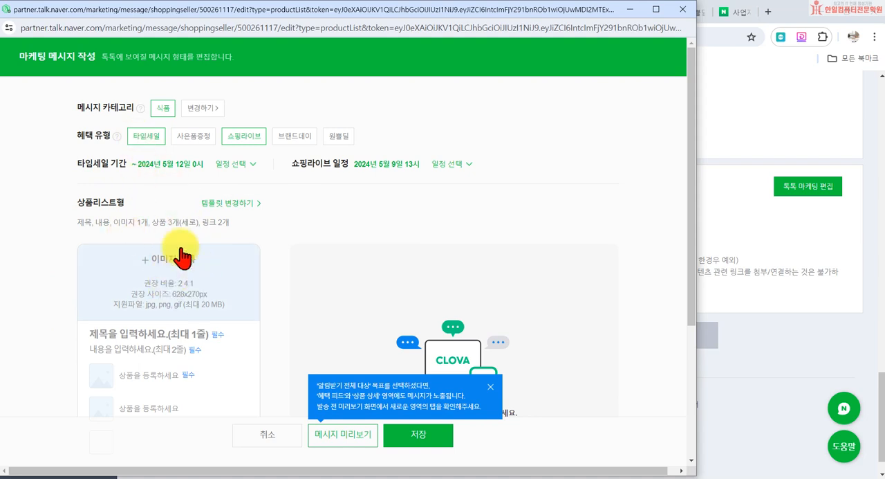
- Enter 농산물 특가전 as the message title and ㅇㅇㅇㅇㅇㅇㅇ as its content, cancelling the image selection
{"action": "left_click", "coordinate": [189, 284]}
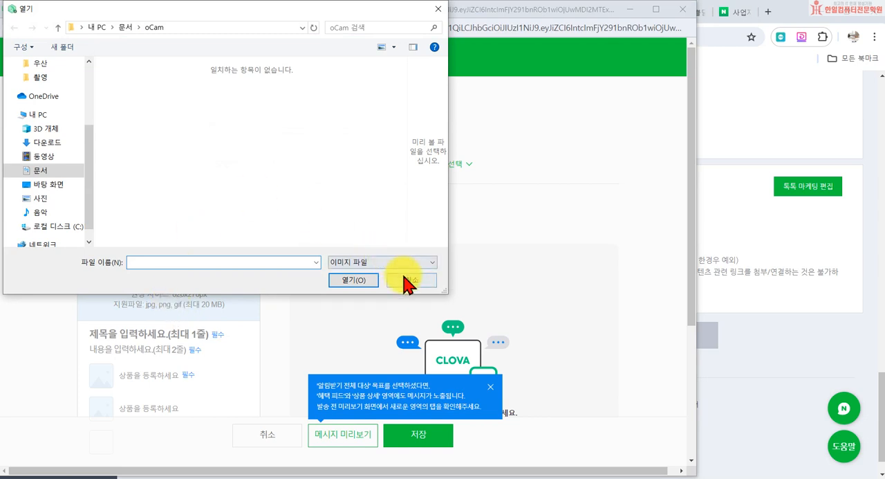
{"action": "left_click", "coordinate": [408, 280]}
{"action": "scroll", "coordinate": [193, 190], "scroll_direction": "down", "scroll_amount": 3}
{"action": "left_click", "coordinate": [169, 158]}
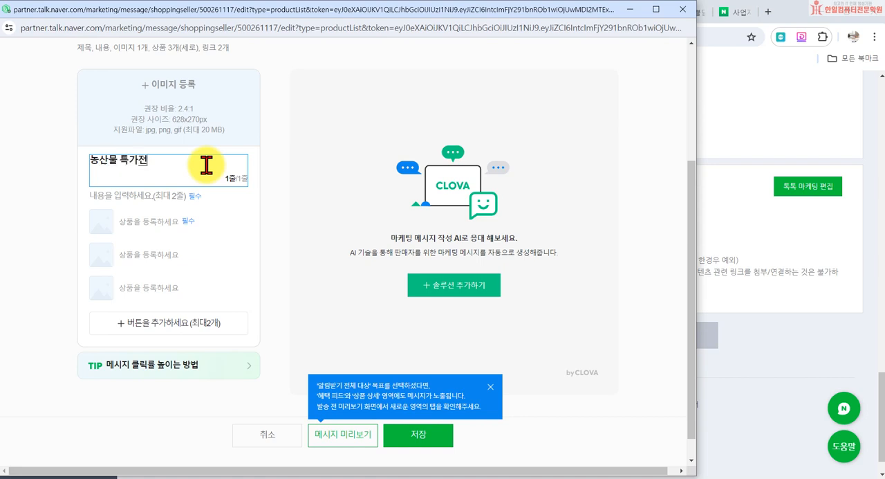
{"action": "left_click", "coordinate": [178, 193]}
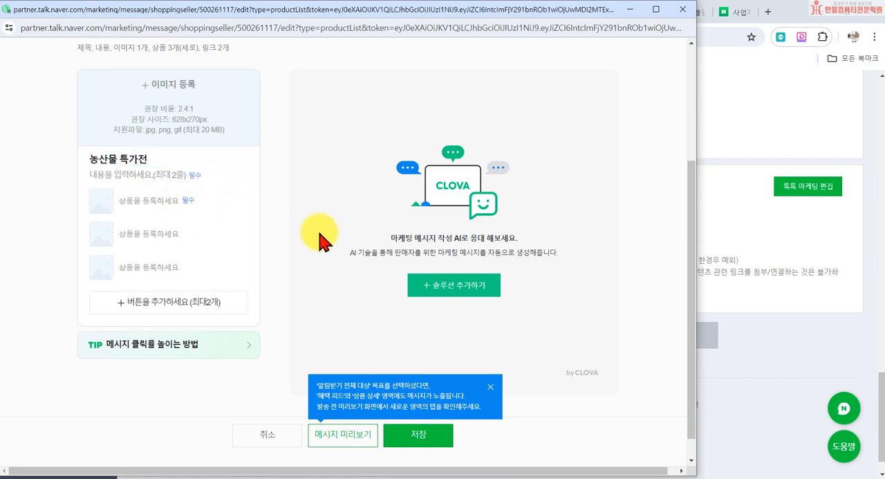
{"action": "left_click", "coordinate": [138, 172]}
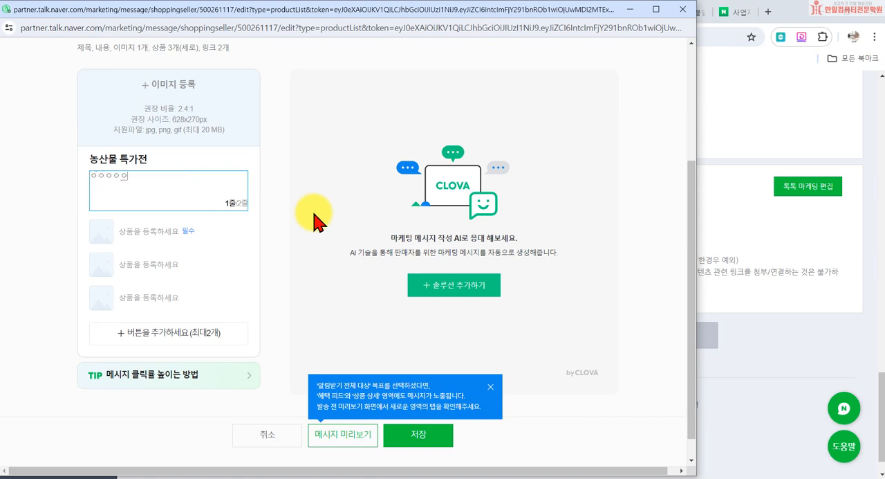
{"action": "left_click", "coordinate": [39, 235]}
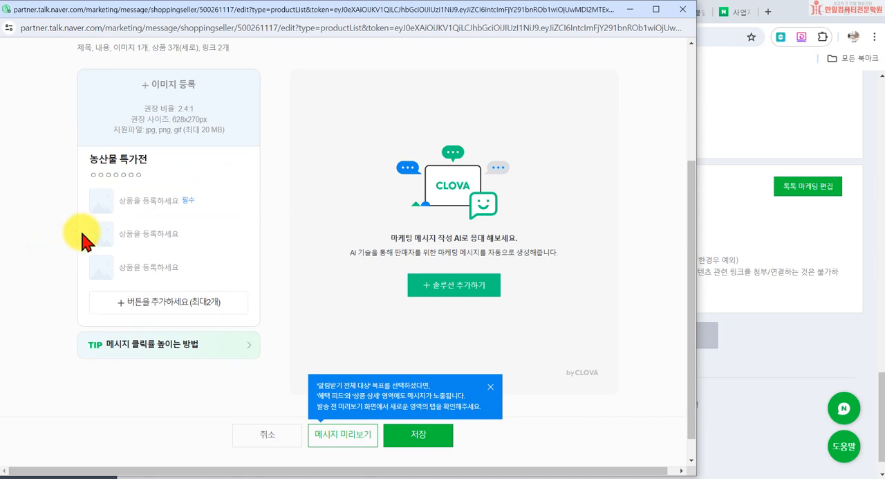
{"action": "left_click", "coordinate": [133, 207]}
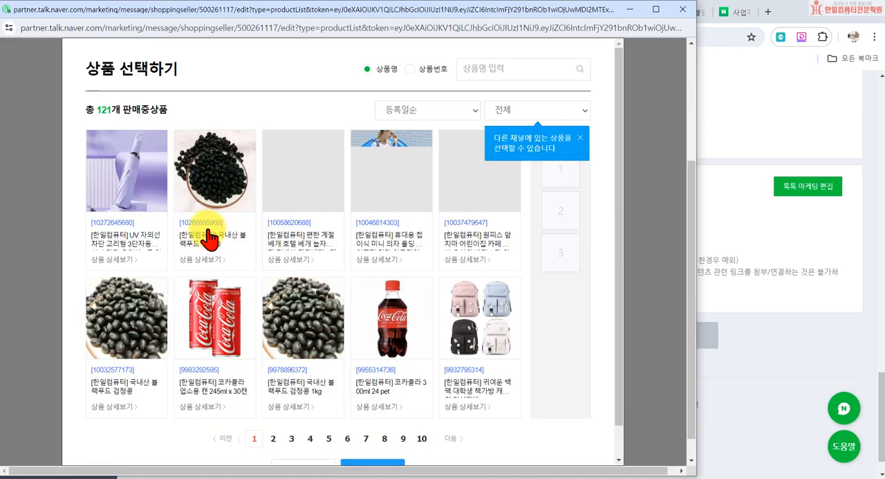
{"action": "left_click", "coordinate": [206, 210]}
{"action": "scroll", "coordinate": [365, 467], "scroll_direction": "down", "scroll_amount": 1}
{"action": "left_click", "coordinate": [395, 437]}
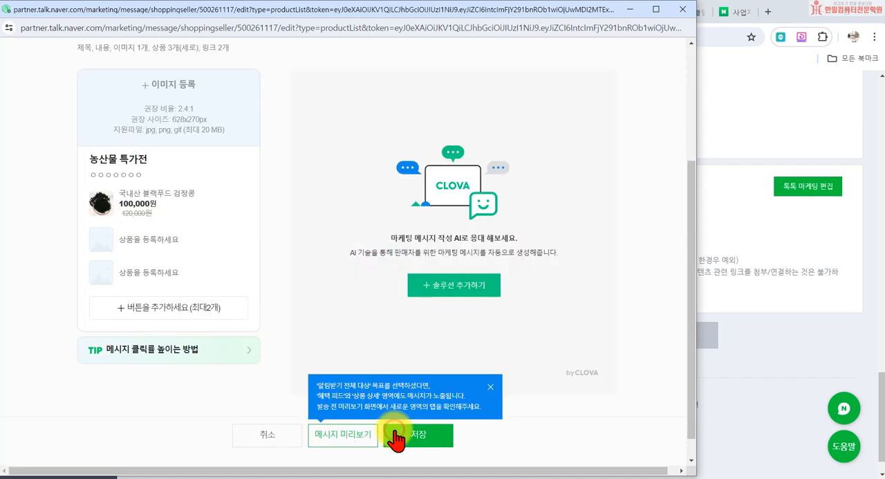
{"action": "left_click", "coordinate": [168, 254]}
{"action": "left_click", "coordinate": [124, 314]}
{"action": "scroll", "coordinate": [352, 431], "scroll_direction": "down", "scroll_amount": 1}
{"action": "left_click", "coordinate": [374, 437]}
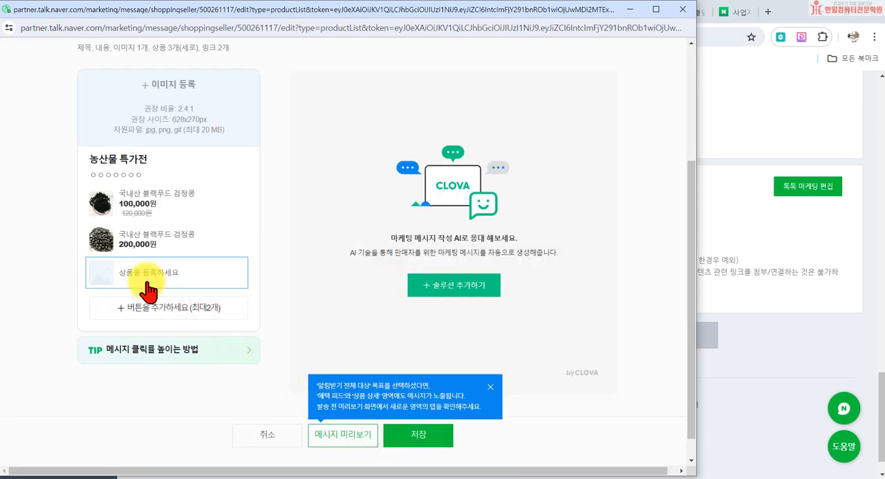
{"action": "left_click", "coordinate": [148, 326]}
{"action": "left_click", "coordinate": [324, 334]}
{"action": "scroll", "coordinate": [376, 459], "scroll_direction": "down", "scroll_amount": 1}
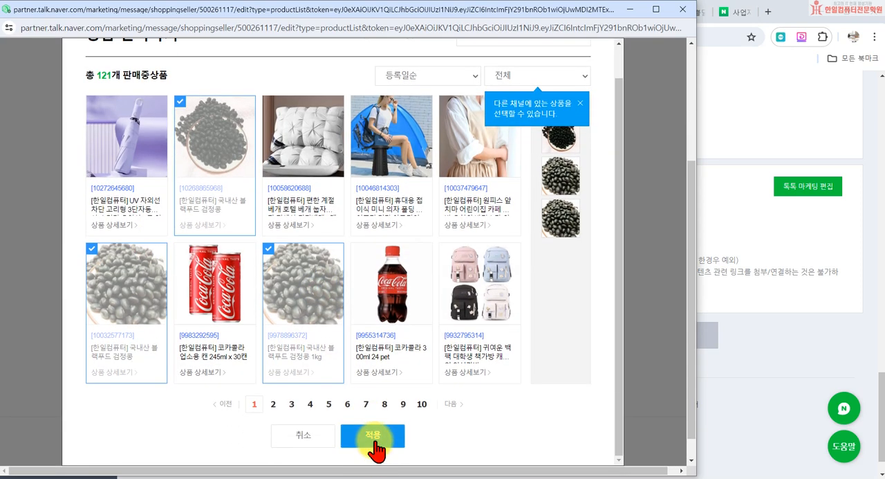
{"action": "left_click", "coordinate": [373, 441]}
- Name the message's first link button 기획전가기, leaving its URL empty, and close the message editor without saving
{"action": "left_click", "coordinate": [166, 309]}
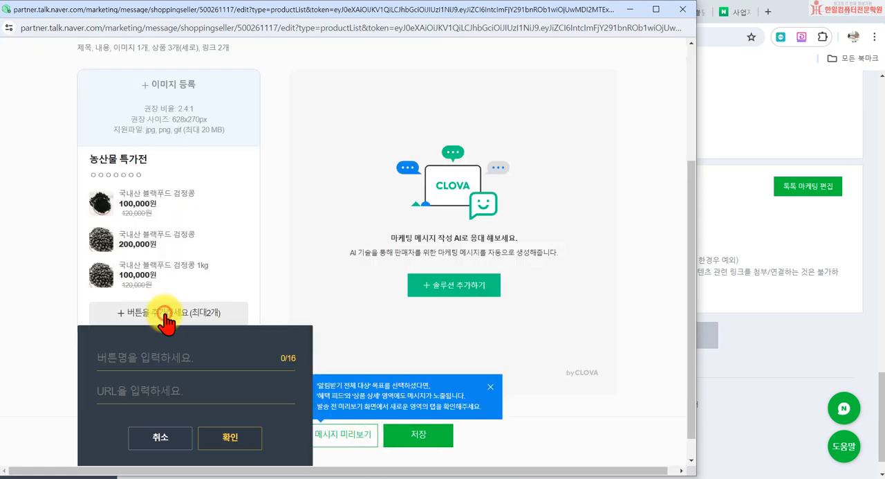
{"action": "left_click", "coordinate": [112, 353]}
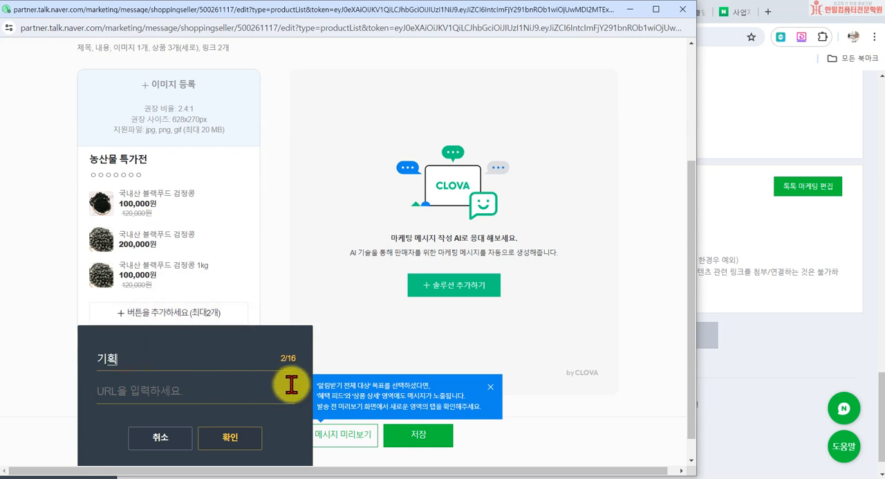
{"action": "left_click", "coordinate": [202, 394]}
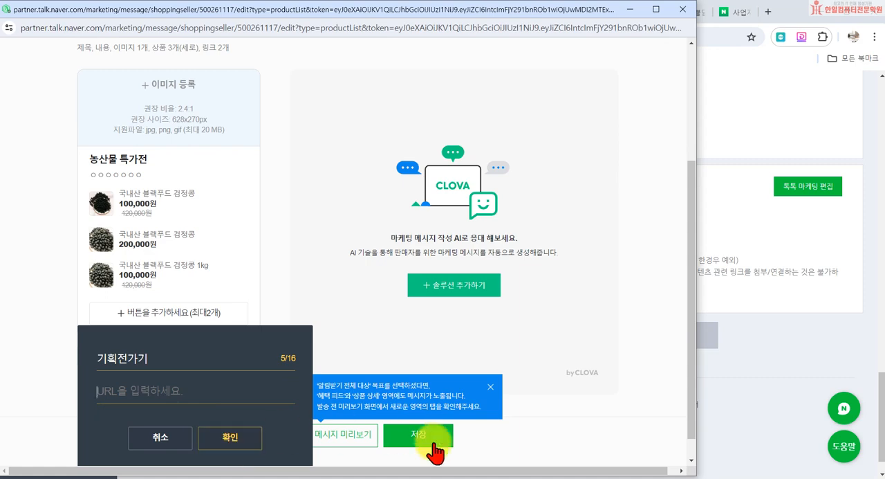
{"action": "left_click", "coordinate": [687, 10]}
{"action": "left_click", "coordinate": [399, 100]}
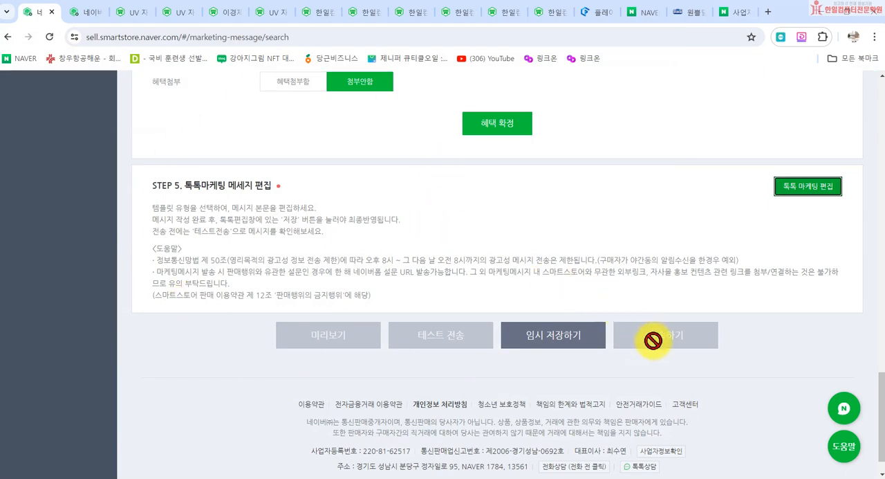
- Switch to Notepad and mark checklist item 8, 마케팅 보내기, with a v
{"action": "scroll", "coordinate": [346, 283], "scroll_direction": "up", "scroll_amount": 15}
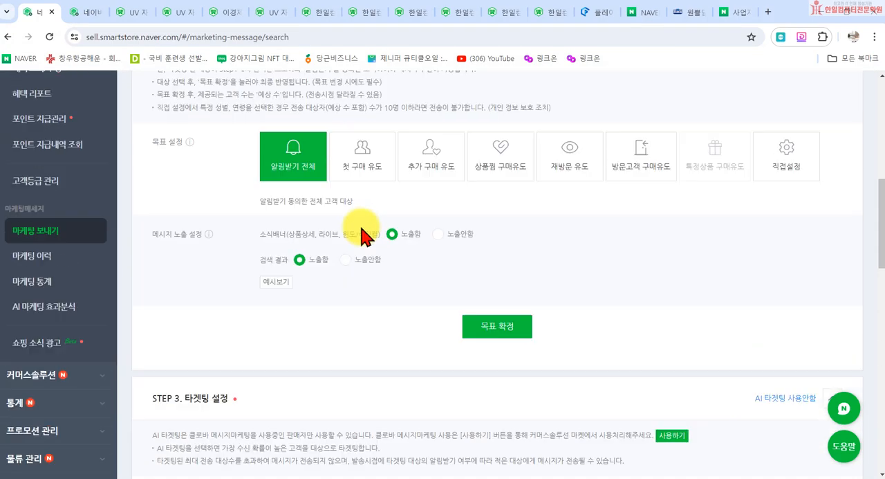
{"action": "scroll", "coordinate": [443, 287], "scroll_direction": "up", "scroll_amount": 5}
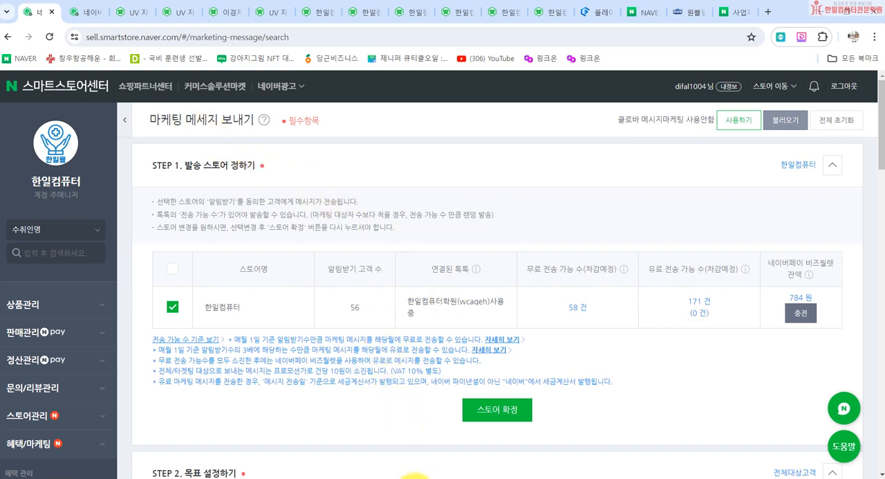
{"action": "left_click", "coordinate": [413, 477]}
{"action": "left_click", "coordinate": [399, 390]}
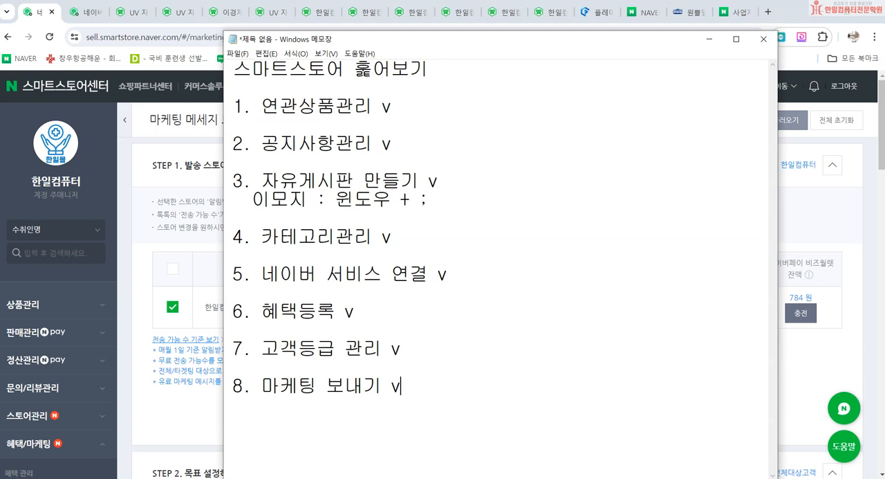
{"action": "type", "text": "v"}
- Return to the Smart Store Center and review the 마케팅 이력 message history
{"action": "left_click", "coordinate": [122, 339]}
{"action": "scroll", "coordinate": [123, 366], "scroll_direction": "down", "scroll_amount": 5}
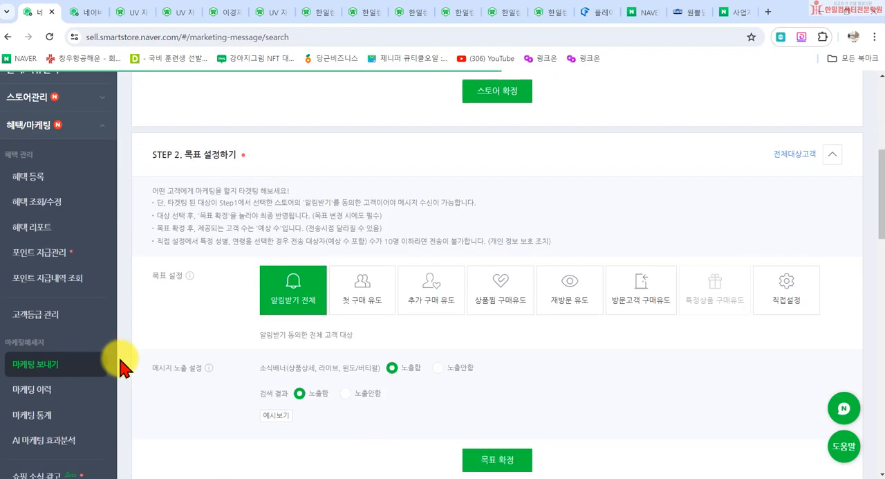
{"action": "scroll", "coordinate": [122, 366], "scroll_direction": "down", "scroll_amount": 2}
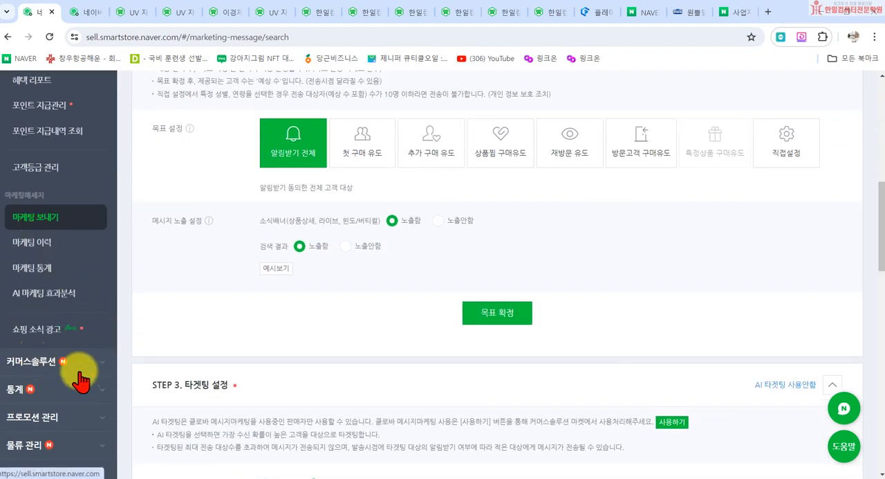
{"action": "left_click", "coordinate": [61, 242]}
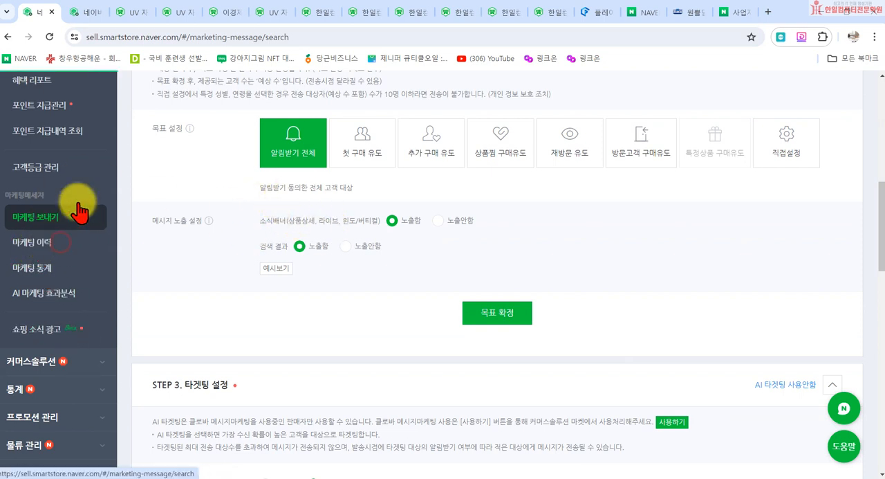
{"action": "scroll", "coordinate": [574, 415], "scroll_direction": "down", "scroll_amount": 2}
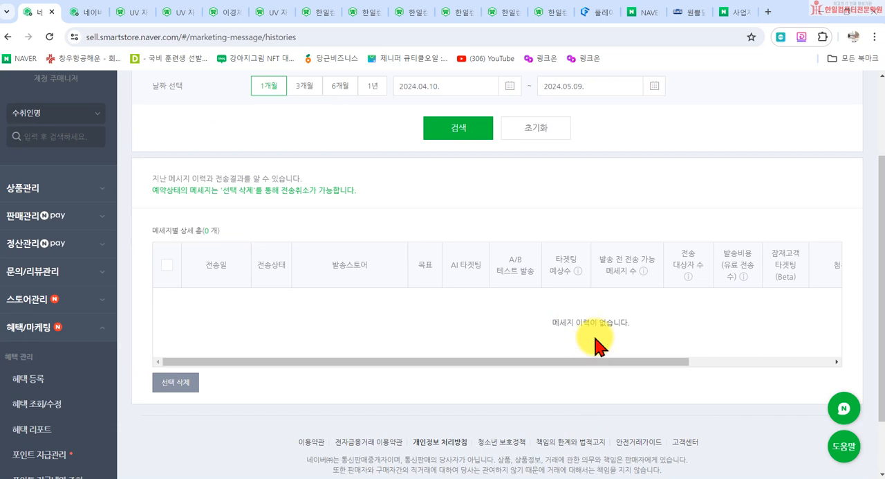
{"action": "scroll", "coordinate": [111, 371], "scroll_direction": "down", "scroll_amount": 3}
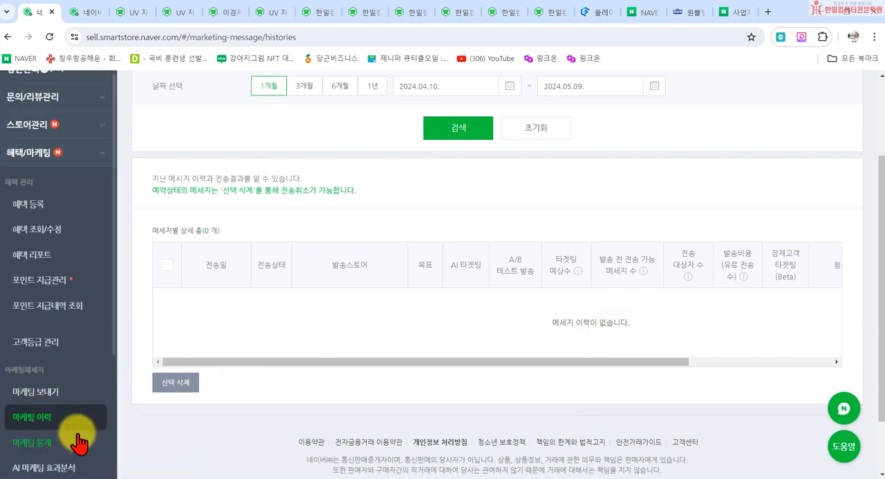
- Open 마케팅 통계 and look over the 메세지 현황 statistics
{"action": "left_click", "coordinate": [33, 444]}
{"action": "scroll", "coordinate": [332, 270], "scroll_direction": "down", "scroll_amount": 3}
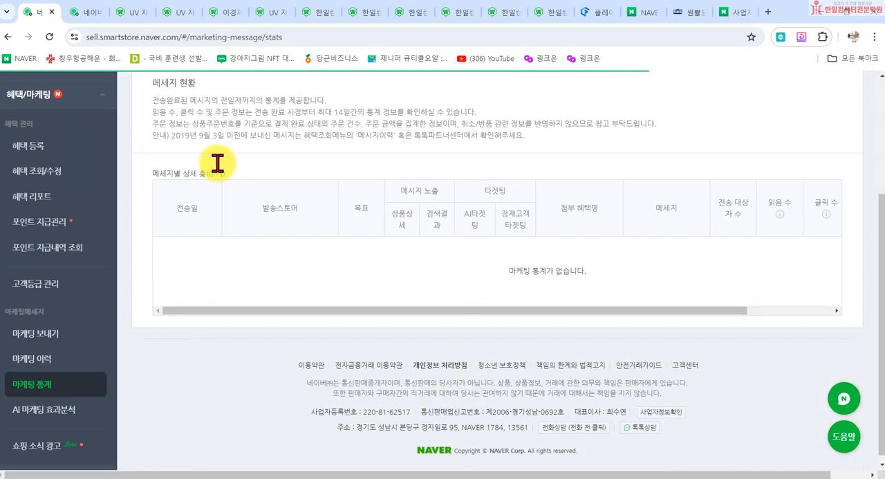
{"action": "scroll", "coordinate": [259, 270], "scroll_direction": "up", "scroll_amount": 2}
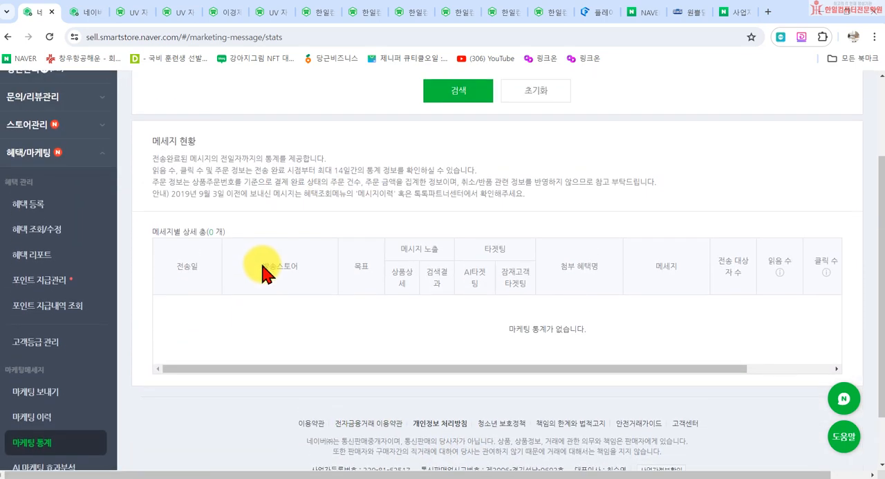
{"action": "scroll", "coordinate": [242, 290], "scroll_direction": "down", "scroll_amount": 2}
{"action": "scroll", "coordinate": [87, 392], "scroll_direction": "down", "scroll_amount": 2}
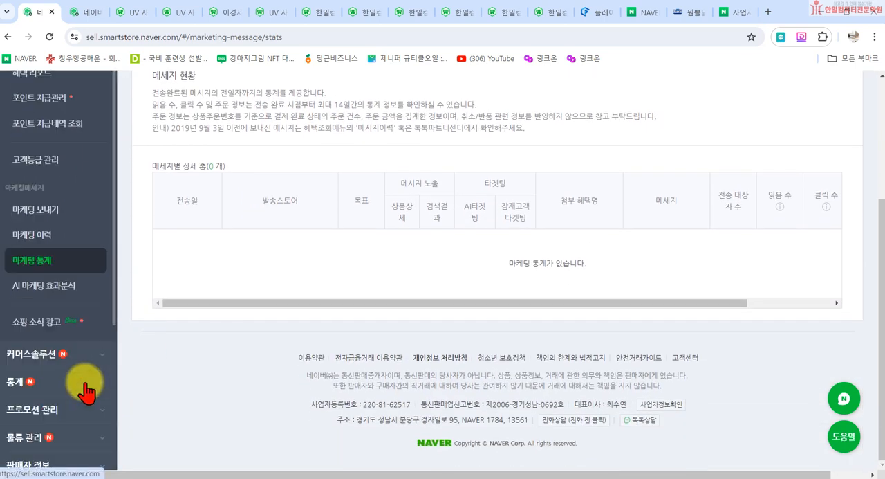
- Open the 쇼핑 소식 광고 page and read through its introduction
{"action": "left_click", "coordinate": [42, 322]}
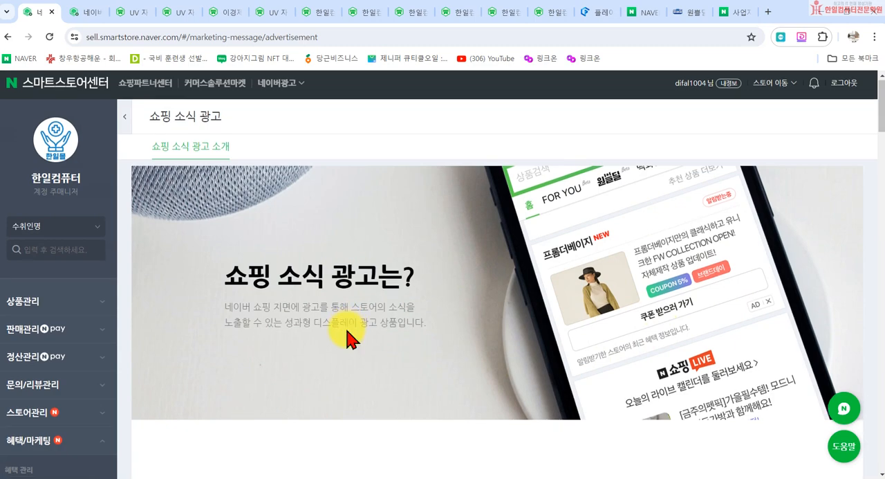
{"action": "scroll", "coordinate": [346, 327], "scroll_direction": "down", "scroll_amount": 8}
{"action": "scroll", "coordinate": [345, 332], "scroll_direction": "down", "scroll_amount": 6}
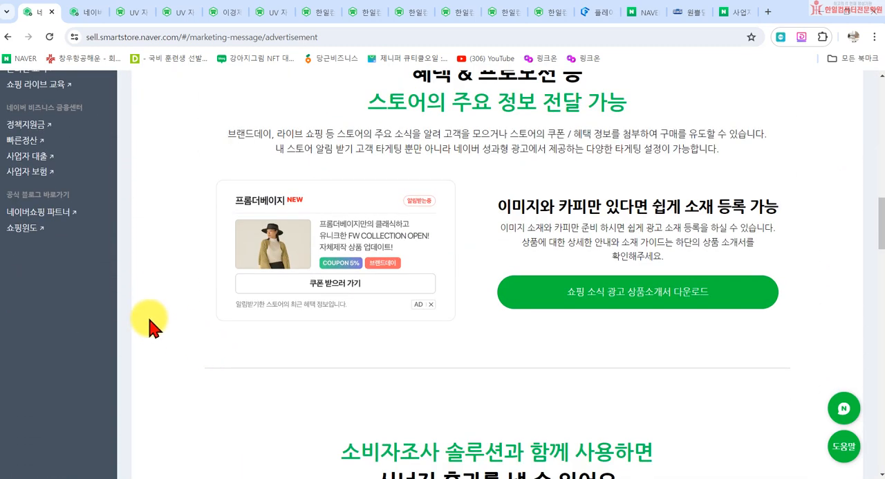
- Open the 솔루션 목록 under 커머스솔루션 and review the solutions in use
{"action": "scroll", "coordinate": [93, 306], "scroll_direction": "up", "scroll_amount": 5}
{"action": "left_click", "coordinate": [22, 246]}
{"action": "scroll", "coordinate": [164, 275], "scroll_direction": "up", "scroll_amount": 3}
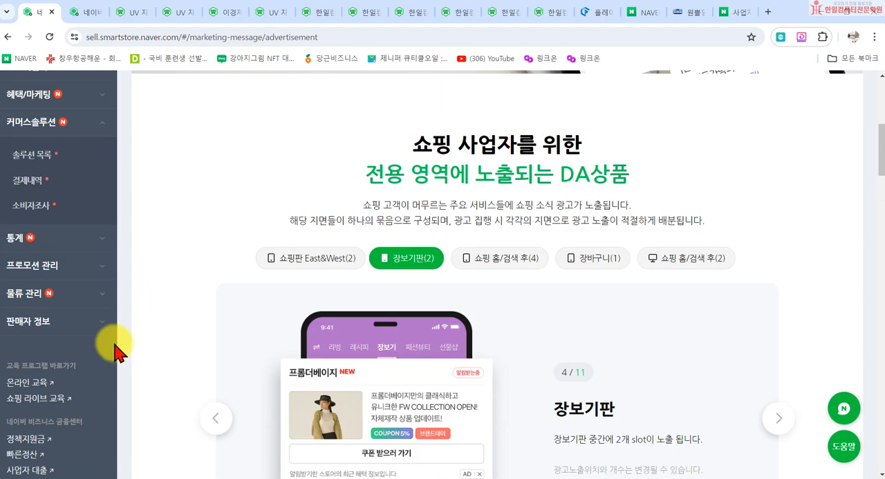
{"action": "left_click", "coordinate": [35, 156]}
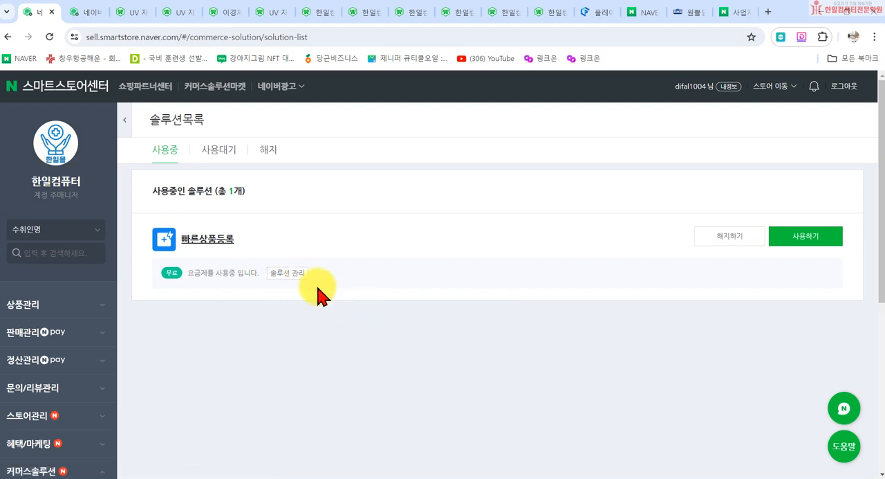
{"action": "scroll", "coordinate": [61, 383], "scroll_direction": "down", "scroll_amount": 2}
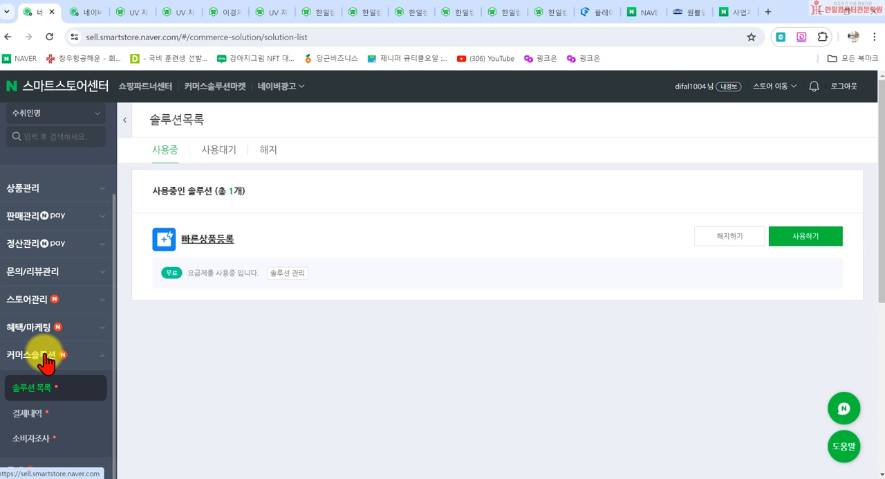
- Browse the available solutions in 커머스솔루션마켓 and open the details of CLOVA 고객 맞춤 상품추천
{"action": "left_click", "coordinate": [220, 86]}
{"action": "scroll", "coordinate": [351, 326], "scroll_direction": "down", "scroll_amount": 4}
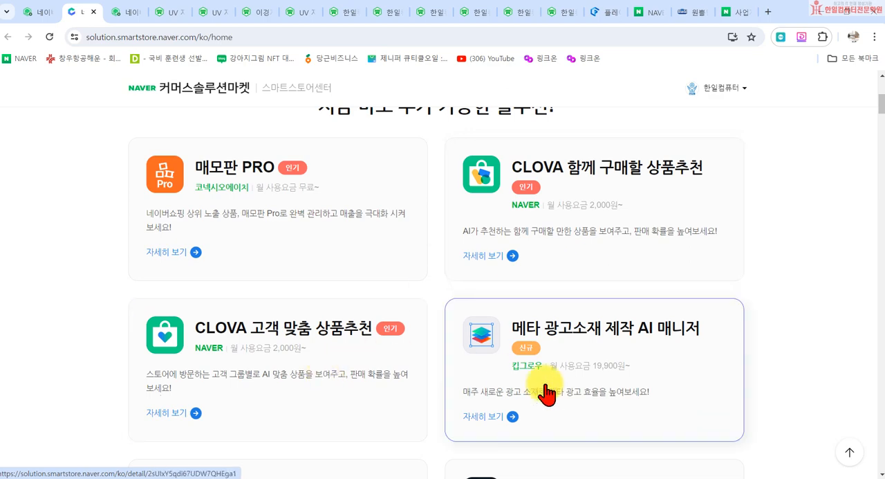
{"action": "scroll", "coordinate": [571, 345], "scroll_direction": "down", "scroll_amount": 3}
{"action": "scroll", "coordinate": [625, 304], "scroll_direction": "up", "scroll_amount": 3}
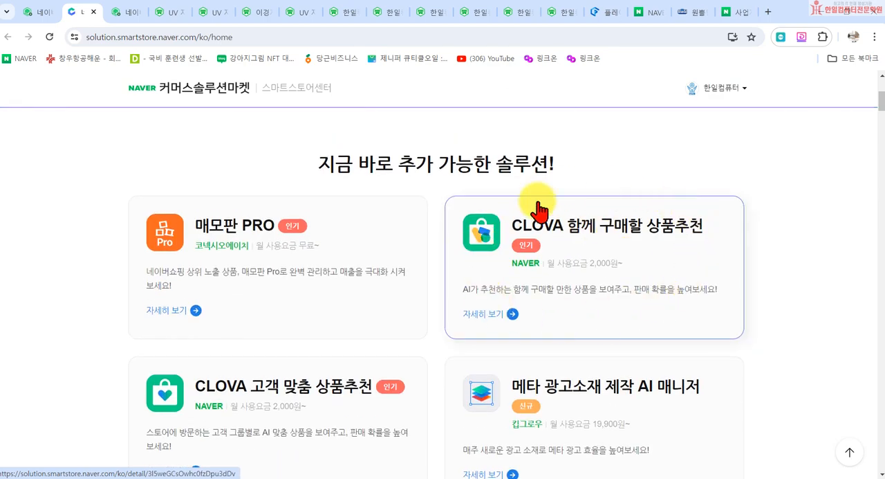
{"action": "scroll", "coordinate": [510, 389], "scroll_direction": "down", "scroll_amount": 2}
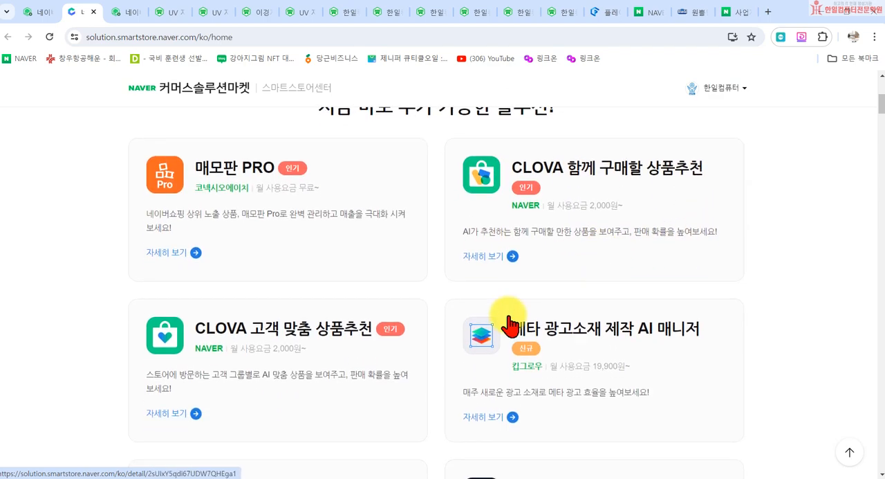
{"action": "left_click", "coordinate": [277, 385]}
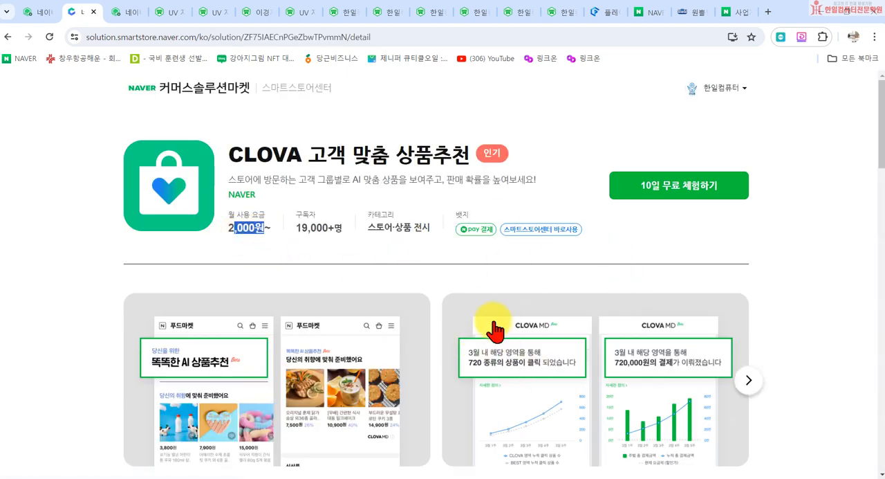
- Search Naver for 자취생으로 살아남기, replacing the previous search term
{"action": "left_click", "coordinate": [744, 17]}
{"action": "left_click_drag", "start_coordinate": [245, 85], "coordinate": [39, 90]}
{"action": "type", "text": "재"}
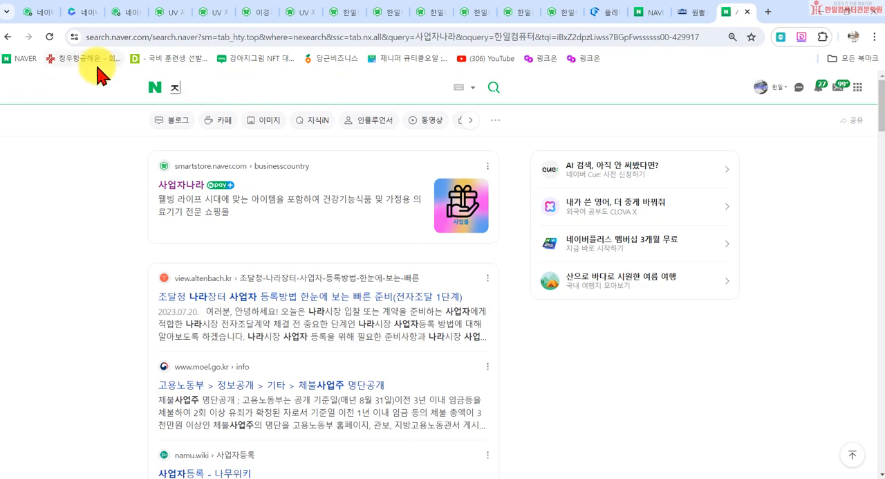
{"action": "key", "text": "BackSpace"}
{"action": "type", "text": "자취생으샬"}
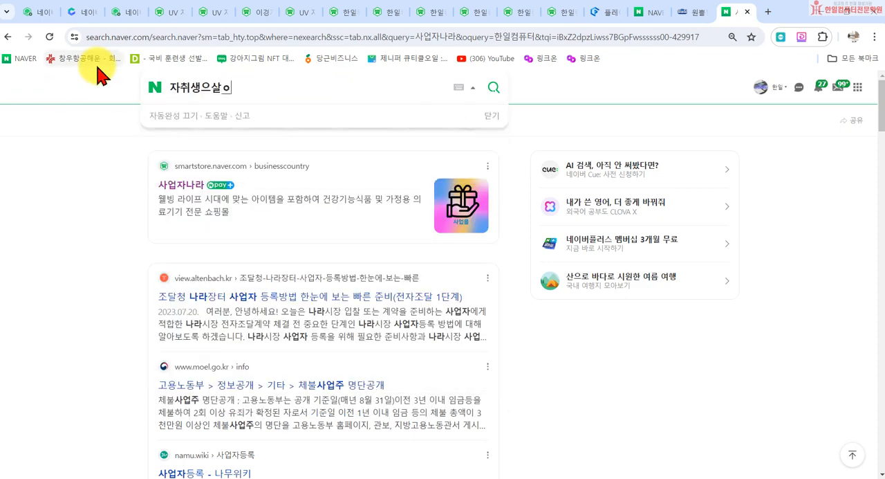
{"action": "left_click", "coordinate": [210, 88]}
{"action": "type", "text": "ㄱ르로"}
{"action": "key", "text": "Return"}
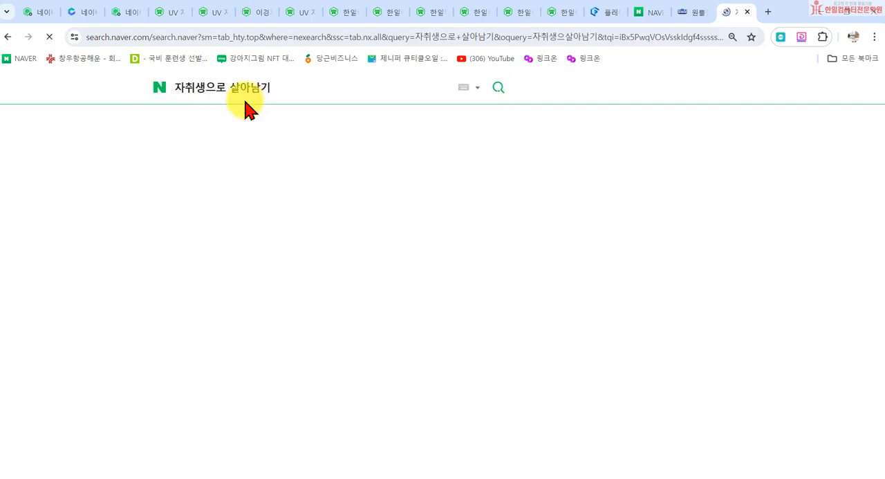
- Look through the Naver Shopping results for 자취생으로 살아남기 and open that store's Smart Store page
{"action": "scroll", "coordinate": [263, 277], "scroll_direction": "down", "scroll_amount": 5}
{"action": "scroll", "coordinate": [272, 283], "scroll_direction": "down", "scroll_amount": 5}
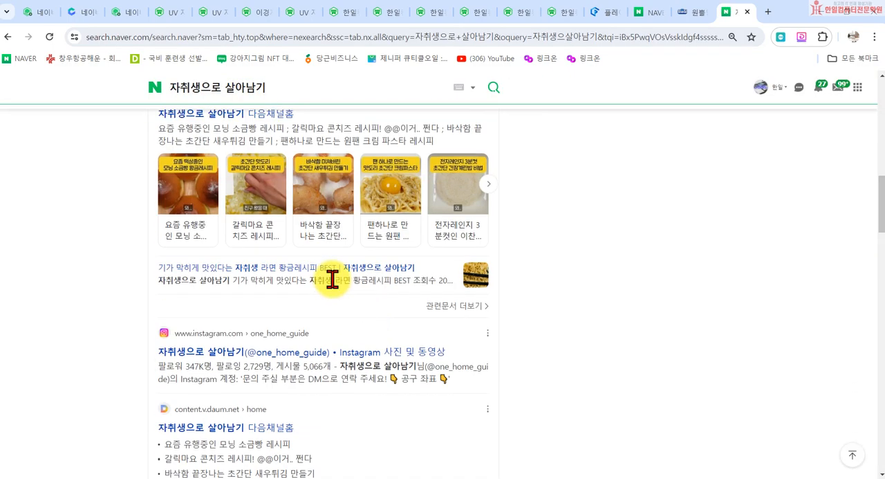
{"action": "scroll", "coordinate": [346, 292], "scroll_direction": "up", "scroll_amount": 15}
{"action": "left_click", "coordinate": [458, 123]}
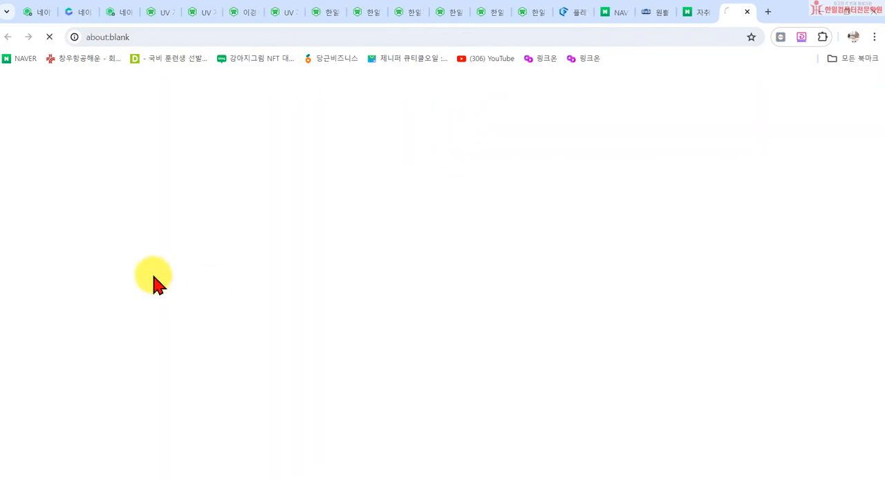
{"action": "scroll", "coordinate": [346, 304], "scroll_direction": "down", "scroll_amount": 3}
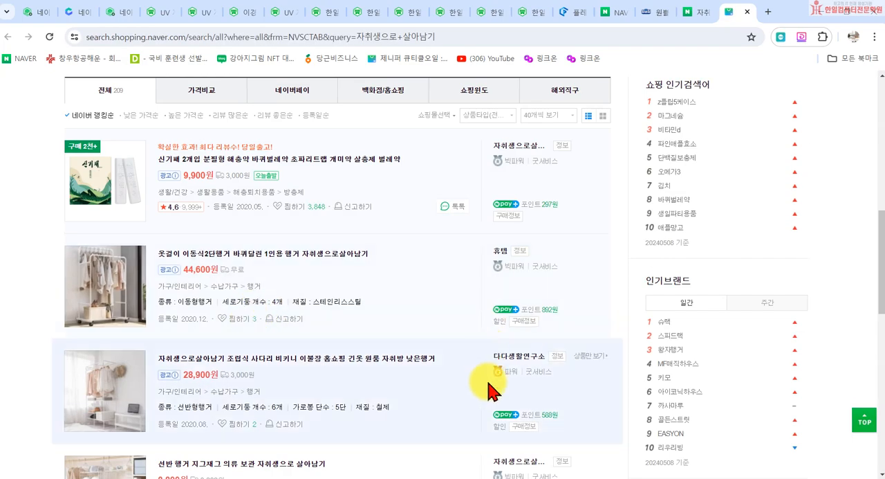
{"action": "scroll", "coordinate": [515, 374], "scroll_direction": "down", "scroll_amount": 2}
{"action": "left_click", "coordinate": [513, 294]}
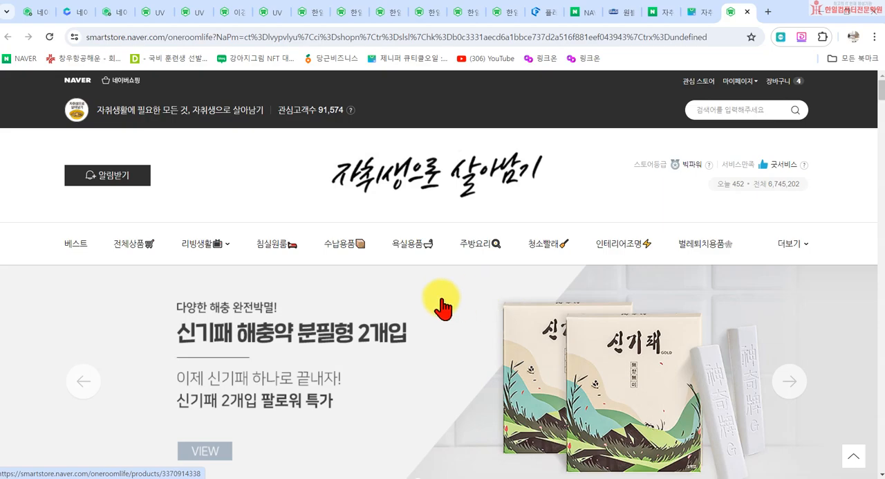
- Browse the 자취생으로 살아남기 storefront down to its CLOVA MD section, 똑똑한 AI 상품추천
{"action": "scroll", "coordinate": [429, 290], "scroll_direction": "down", "scroll_amount": 8}
{"action": "scroll", "coordinate": [411, 228], "scroll_direction": "up", "scroll_amount": 3}
{"action": "scroll", "coordinate": [399, 290], "scroll_direction": "down", "scroll_amount": 3}
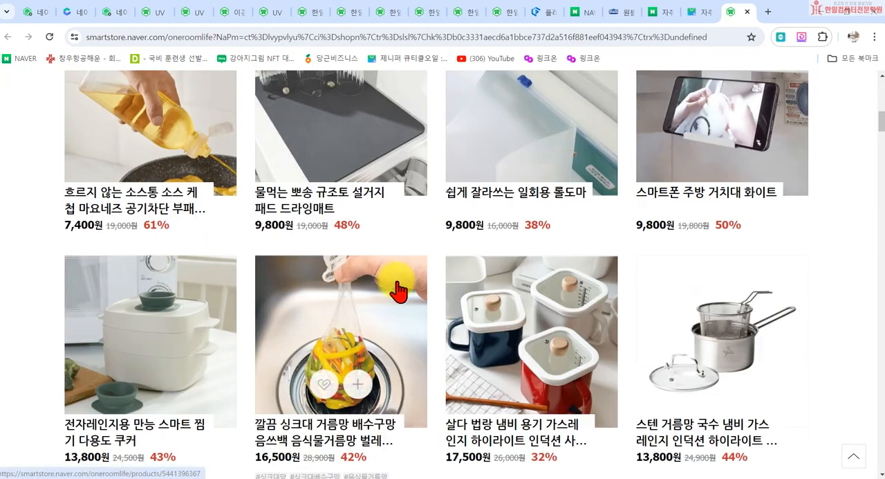
{"action": "scroll", "coordinate": [421, 164], "scroll_direction": "up", "scroll_amount": 2}
{"action": "scroll", "coordinate": [438, 277], "scroll_direction": "down", "scroll_amount": 7}
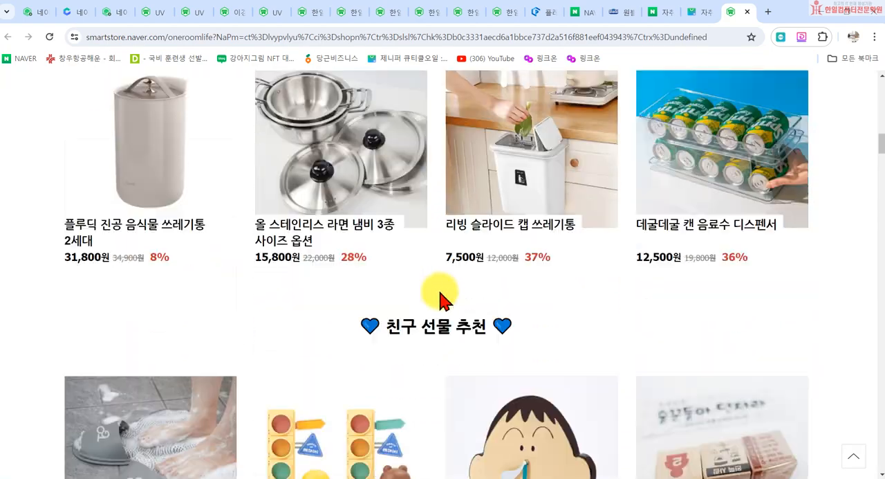
{"action": "scroll", "coordinate": [443, 299], "scroll_direction": "down", "scroll_amount": 15}
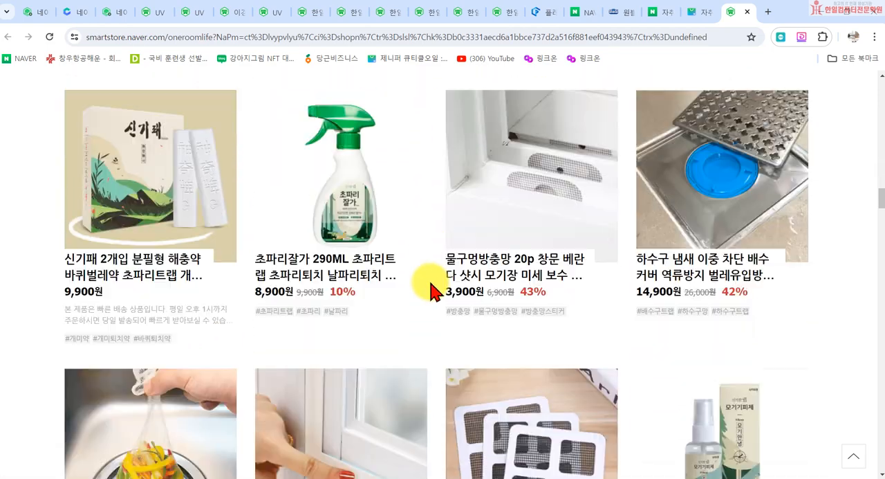
{"action": "scroll", "coordinate": [432, 290], "scroll_direction": "down", "scroll_amount": 11}
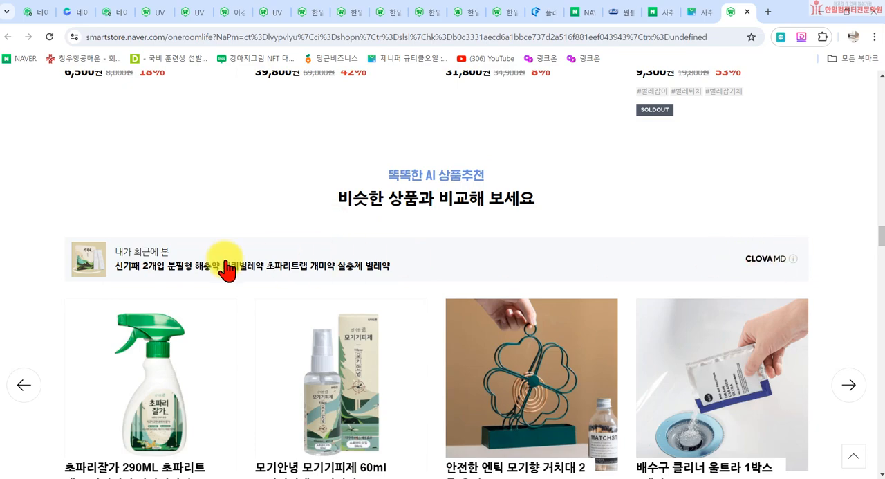
- Examine the CLOVA MD recommendation sections on the storefront: similar products, taste-based picks and items bought together, plus the 인기 TOP 80 list
{"action": "scroll", "coordinate": [800, 254], "scroll_direction": "down", "scroll_amount": 4}
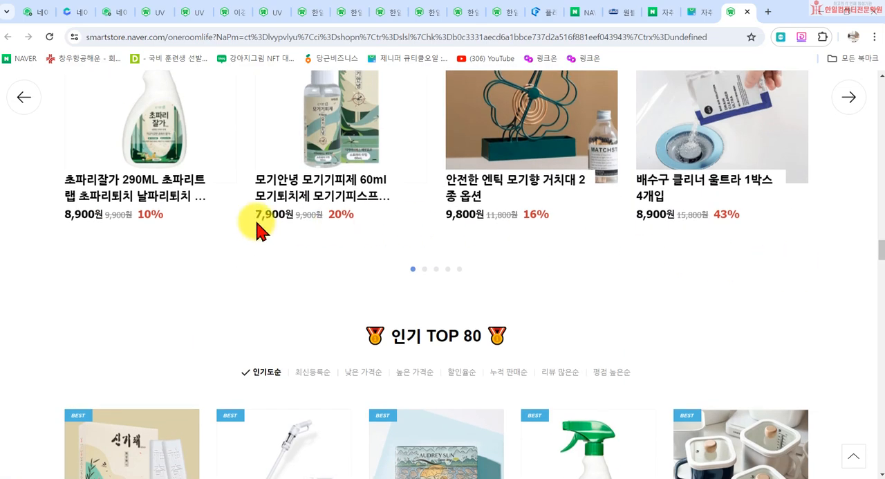
{"action": "scroll", "coordinate": [260, 228], "scroll_direction": "up", "scroll_amount": 4}
{"action": "scroll", "coordinate": [726, 244], "scroll_direction": "down", "scroll_amount": 20}
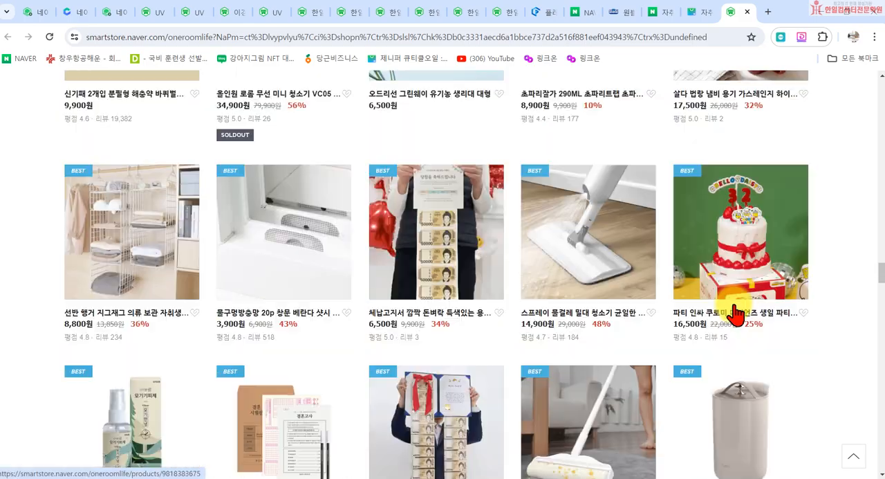
{"action": "scroll", "coordinate": [739, 320], "scroll_direction": "down", "scroll_amount": 20}
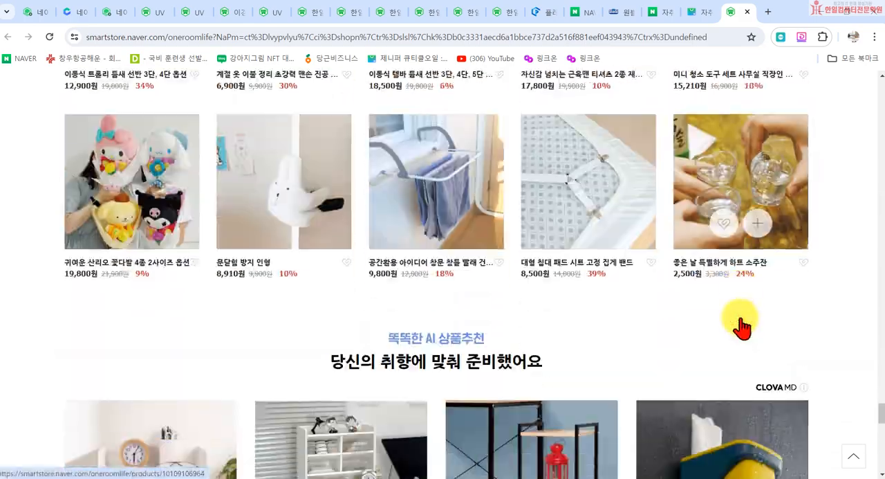
{"action": "scroll", "coordinate": [481, 282], "scroll_direction": "up", "scroll_amount": 3}
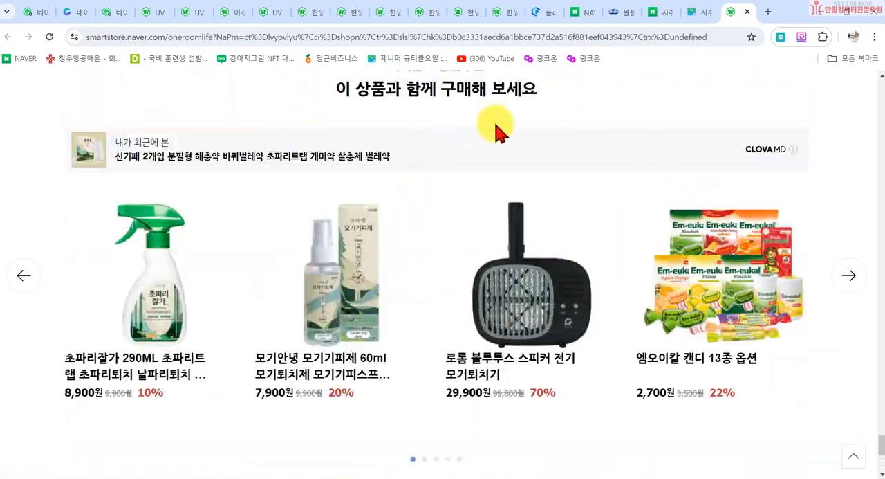
{"action": "scroll", "coordinate": [425, 444], "scroll_direction": "up", "scroll_amount": 2}
{"action": "scroll", "coordinate": [466, 358], "scroll_direction": "up", "scroll_amount": 3}
{"action": "scroll", "coordinate": [465, 358], "scroll_direction": "up", "scroll_amount": 20}
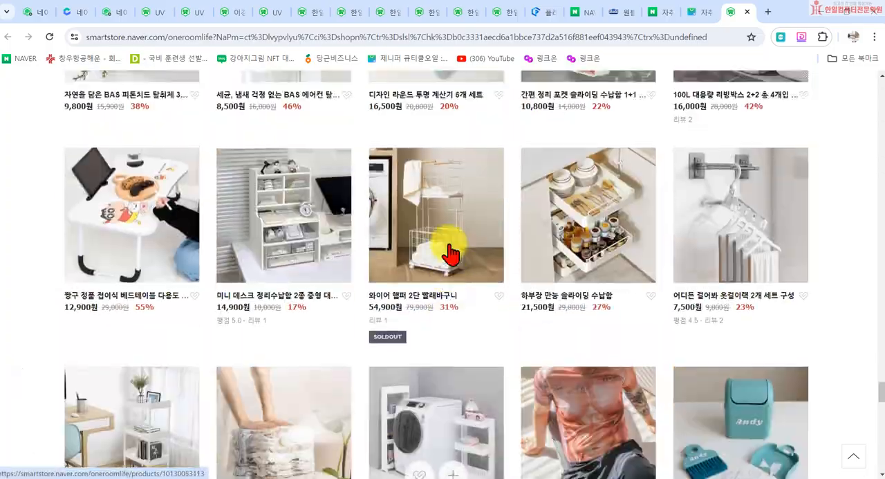
{"action": "scroll", "coordinate": [450, 254], "scroll_direction": "up", "scroll_amount": 20}
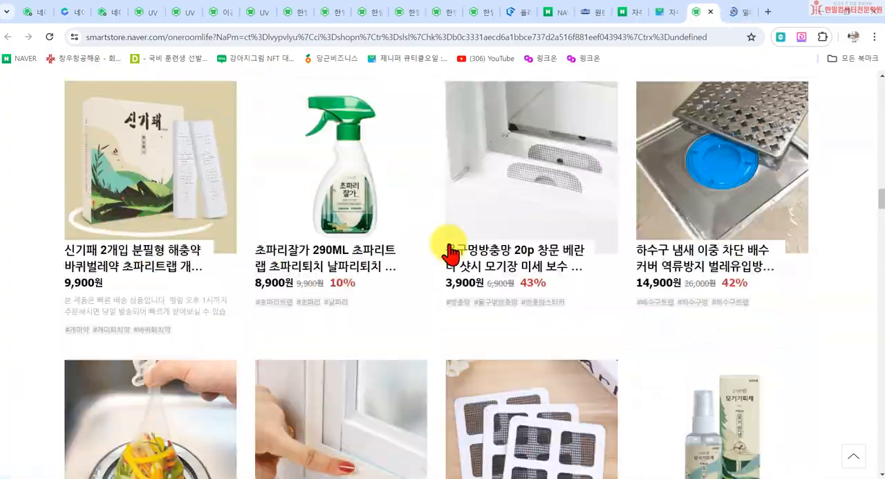
- Return to the storefront's benefits banner below the main image and show its 무료 교환/반품 notice
{"action": "scroll", "coordinate": [451, 254], "scroll_direction": "up", "scroll_amount": 15}
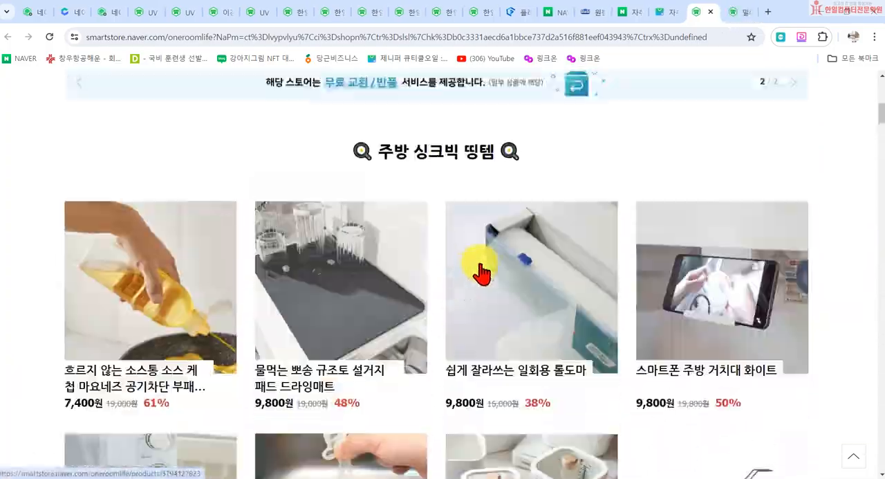
{"action": "scroll", "coordinate": [456, 359], "scroll_direction": "down", "scroll_amount": 2}
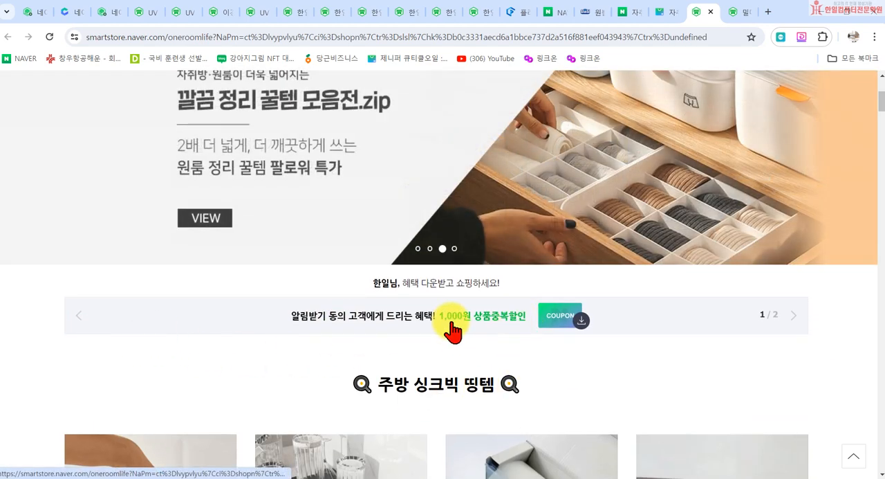
{"action": "left_click", "coordinate": [790, 321]}
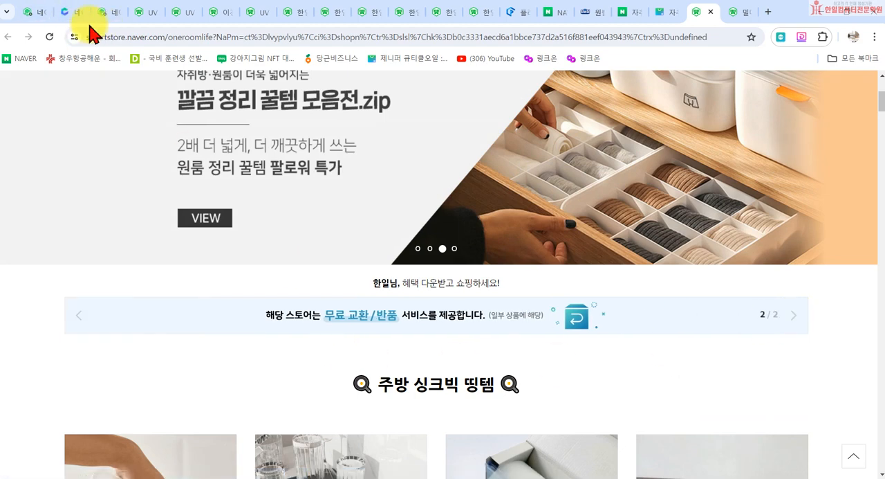
- Switch to 스마트스토어센터, open the 통계 요약 report and look through 전자상거래 요약 and the 판매성과 charts
{"action": "left_click", "coordinate": [28, 14]}
{"action": "scroll", "coordinate": [95, 316], "scroll_direction": "down", "scroll_amount": 3}
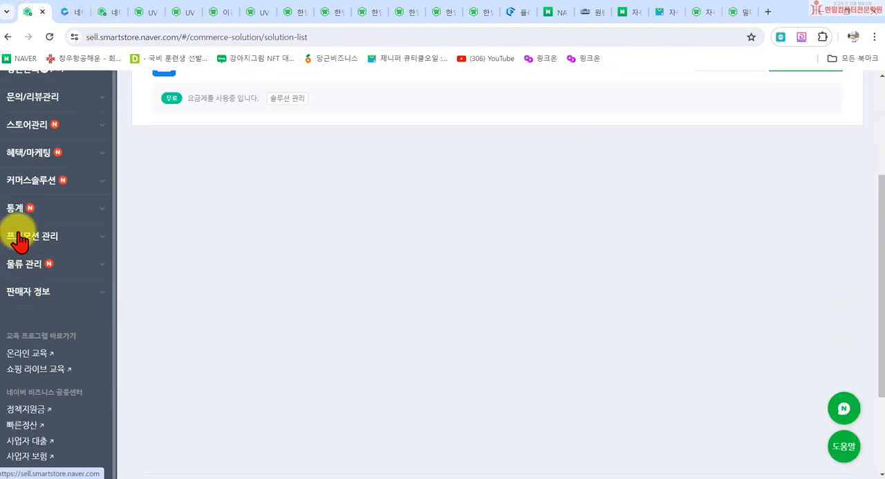
{"action": "scroll", "coordinate": [27, 235], "scroll_direction": "up", "scroll_amount": 3}
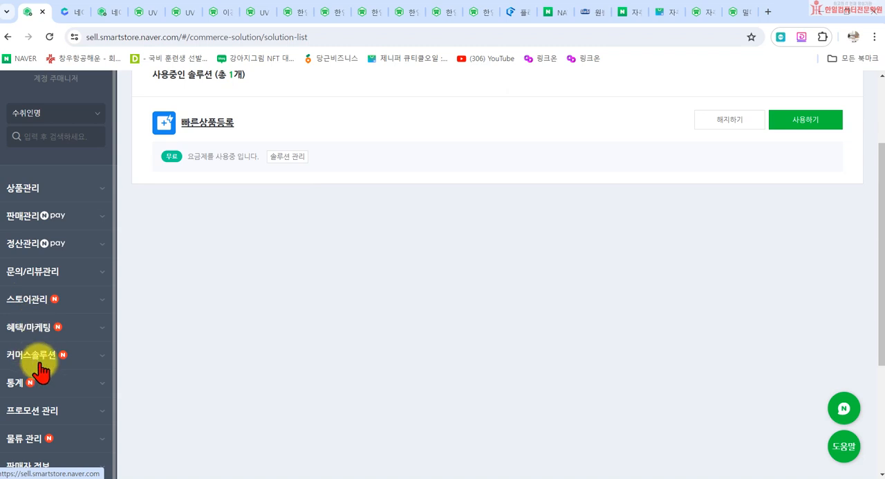
{"action": "scroll", "coordinate": [34, 361], "scroll_direction": "down", "scroll_amount": 2}
{"action": "left_click", "coordinate": [76, 283]}
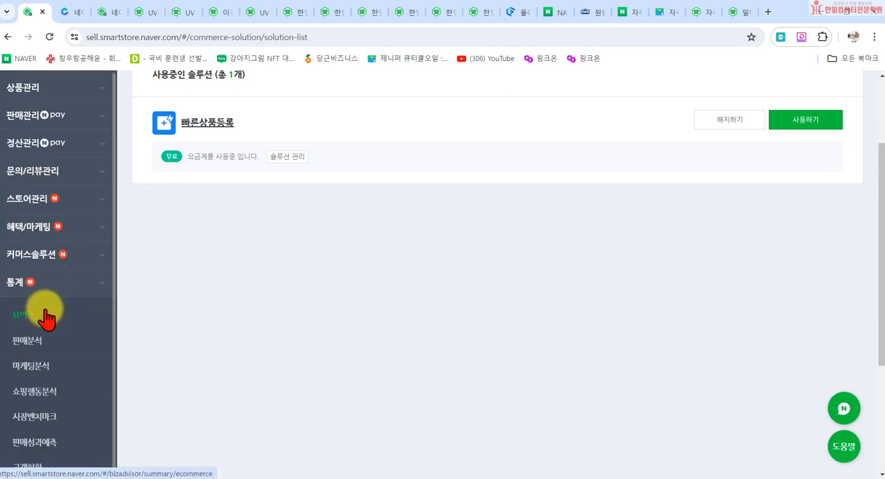
{"action": "left_click", "coordinate": [49, 311]}
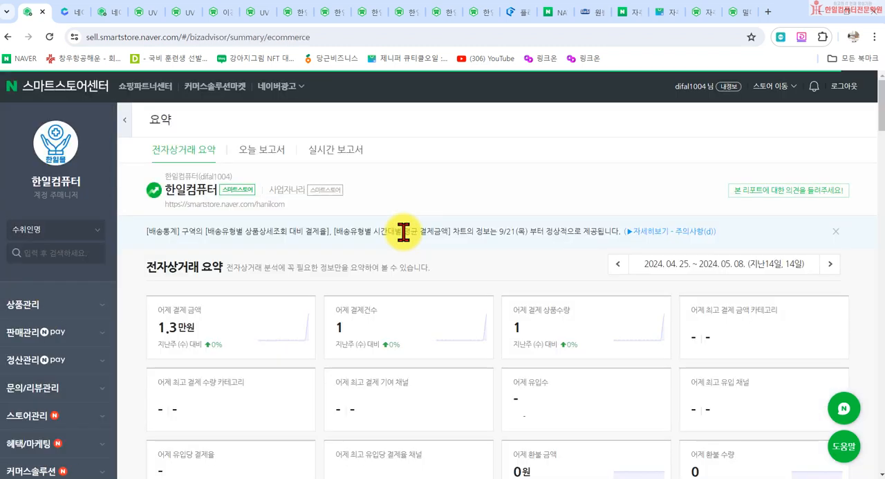
{"action": "scroll", "coordinate": [296, 316], "scroll_direction": "down", "scroll_amount": 3}
{"action": "scroll", "coordinate": [301, 221], "scroll_direction": "down", "scroll_amount": 4}
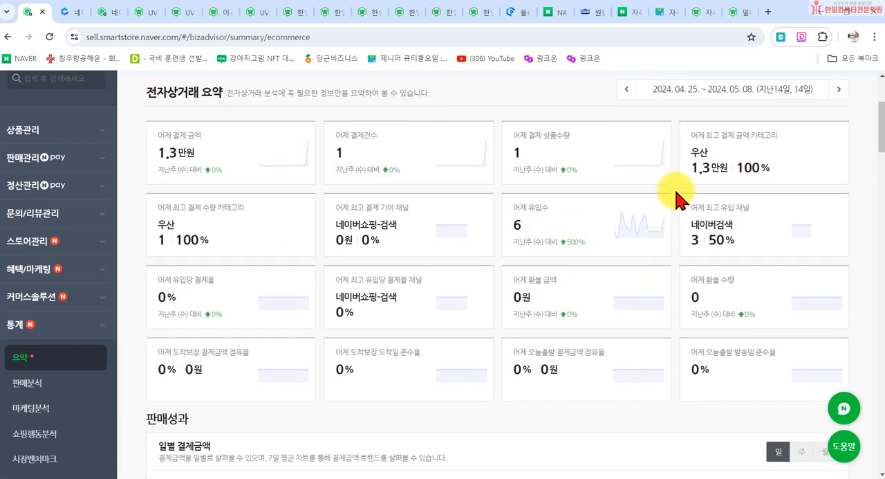
{"action": "scroll", "coordinate": [415, 222], "scroll_direction": "down", "scroll_amount": 2}
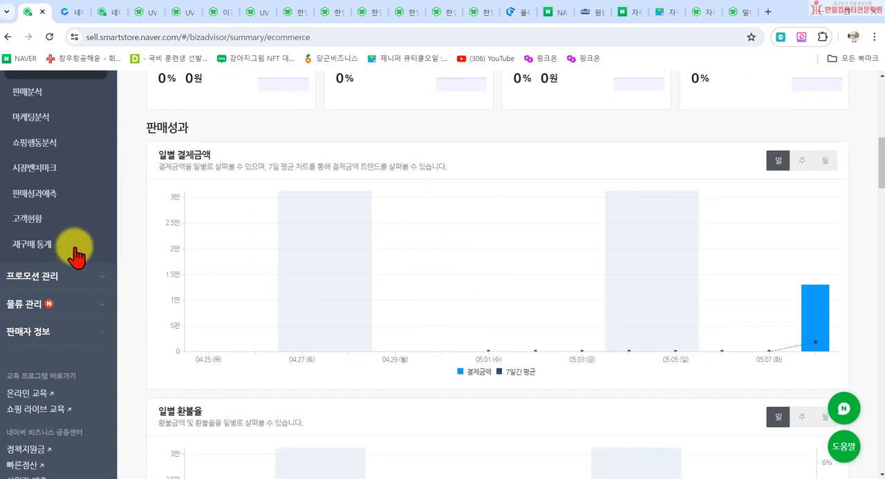
- Open the 판매분석 statistics and view the 판매성과 figures and the daily payment chart
{"action": "scroll", "coordinate": [69, 249], "scroll_direction": "up", "scroll_amount": 2}
{"action": "left_click", "coordinate": [28, 209]}
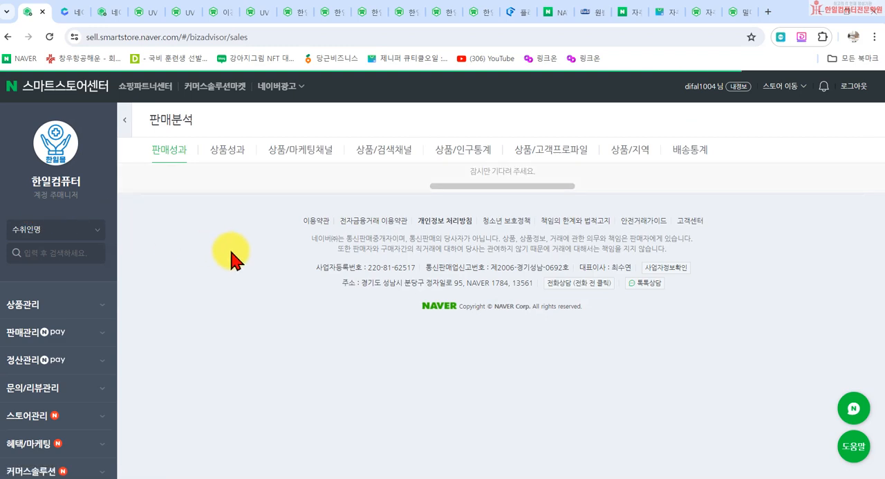
{"action": "scroll", "coordinate": [291, 360], "scroll_direction": "down", "scroll_amount": 6}
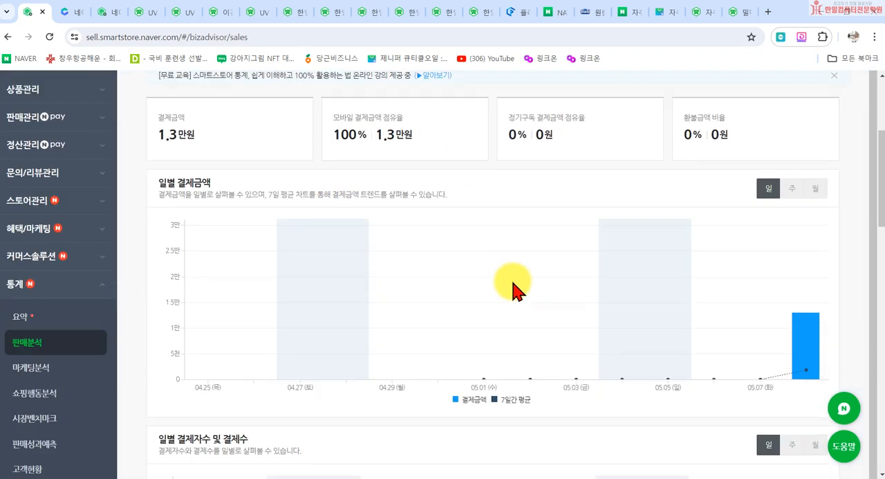
- Open the 마케팅분석 statistics and review the 전체채널 charts and the inflow table by channel
{"action": "left_click", "coordinate": [31, 178]}
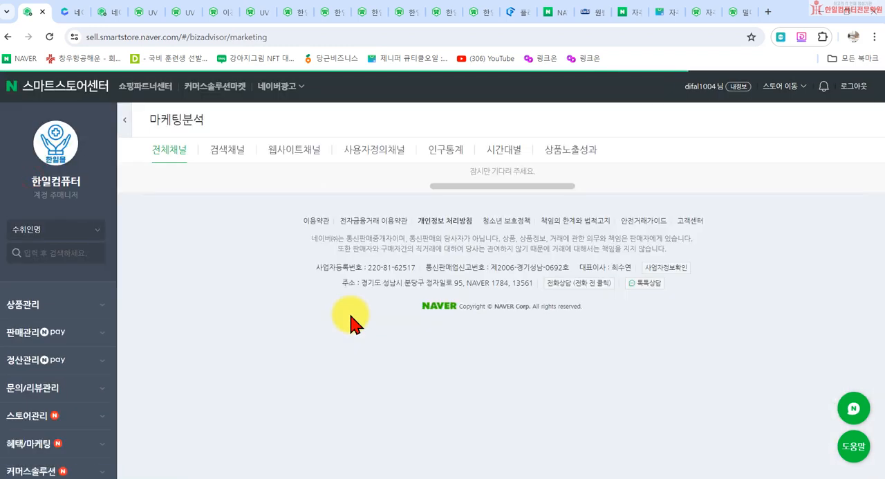
{"action": "scroll", "coordinate": [169, 266], "scroll_direction": "down", "scroll_amount": 2}
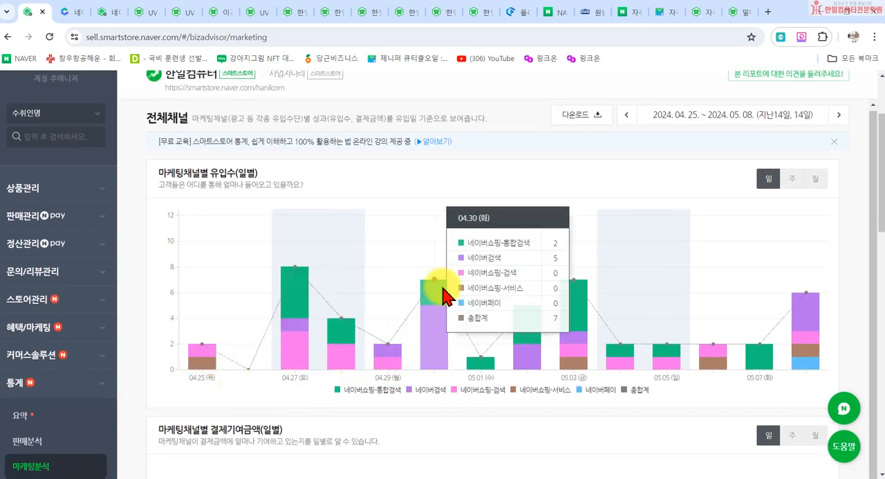
{"action": "scroll", "coordinate": [657, 345], "scroll_direction": "down", "scroll_amount": 5}
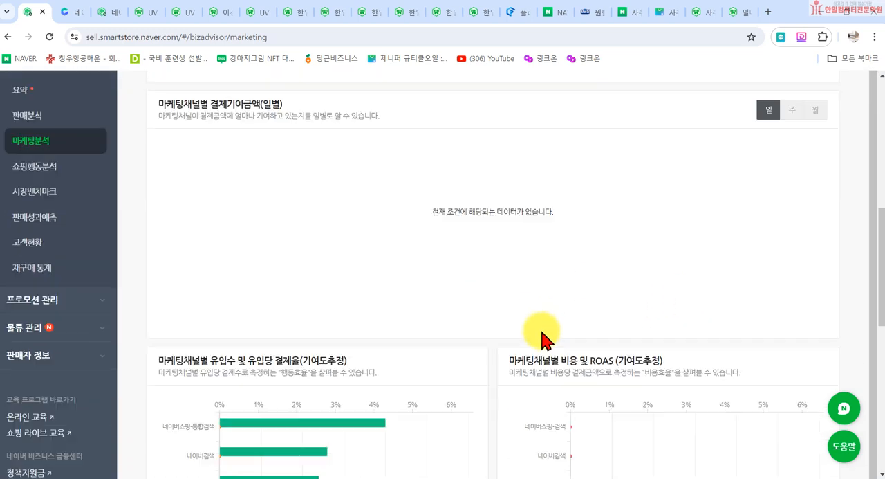
{"action": "scroll", "coordinate": [541, 339], "scroll_direction": "down", "scroll_amount": 4}
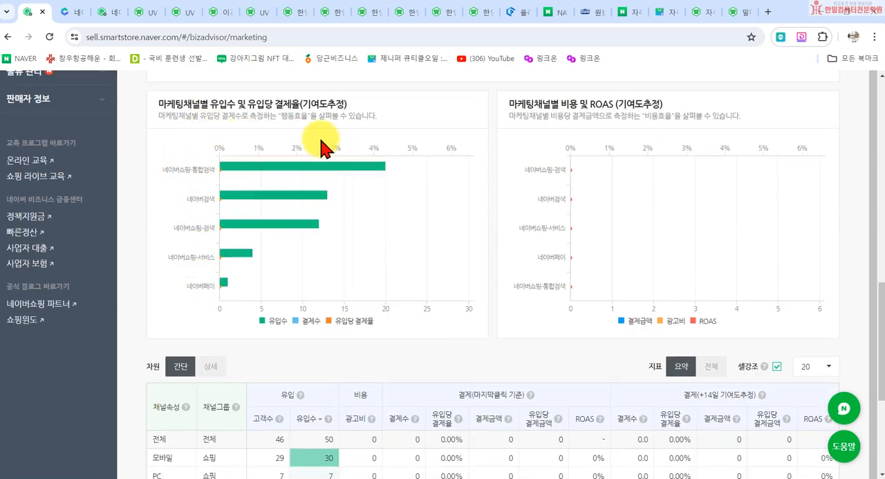
{"action": "scroll", "coordinate": [257, 310], "scroll_direction": "down", "scroll_amount": 3}
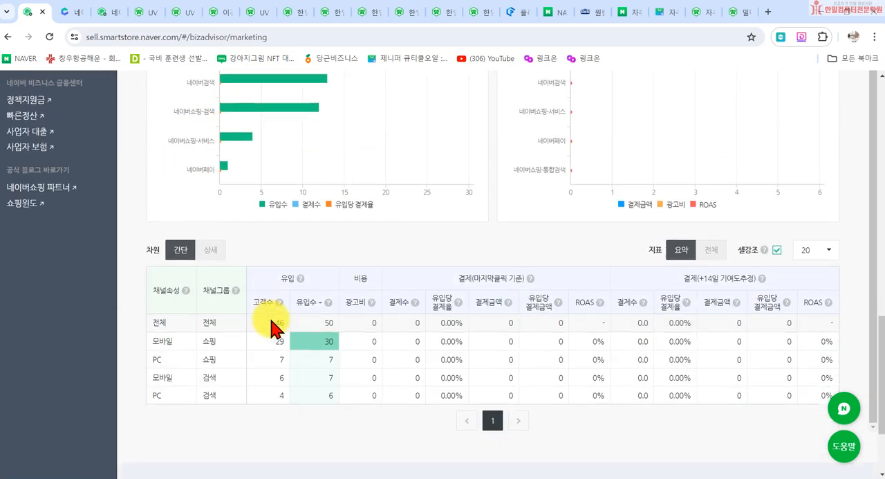
- Open the 쇼핑행동분석 statistics and inspect the 상품별 charts of detail views and payment rates by category and product
{"action": "scroll", "coordinate": [56, 162], "scroll_direction": "up", "scroll_amount": 8}
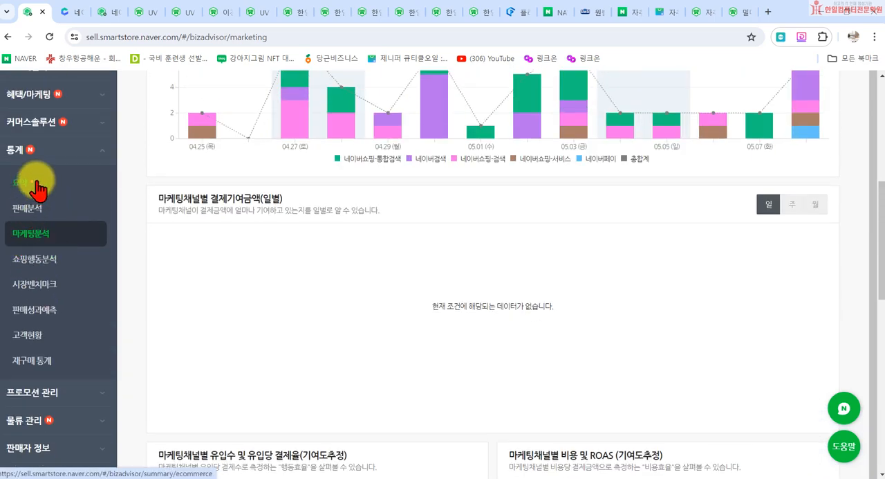
{"action": "left_click", "coordinate": [54, 260]}
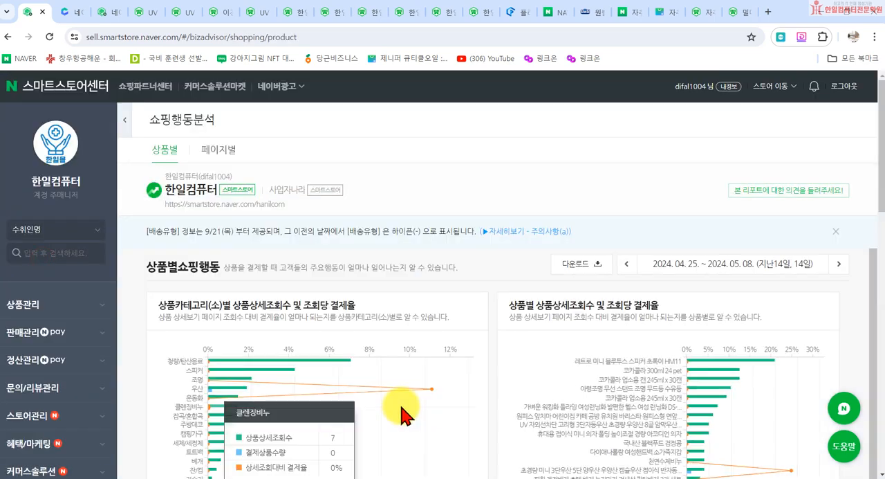
{"action": "scroll", "coordinate": [457, 439], "scroll_direction": "down", "scroll_amount": 1}
{"action": "scroll", "coordinate": [486, 446], "scroll_direction": "down", "scroll_amount": 1}
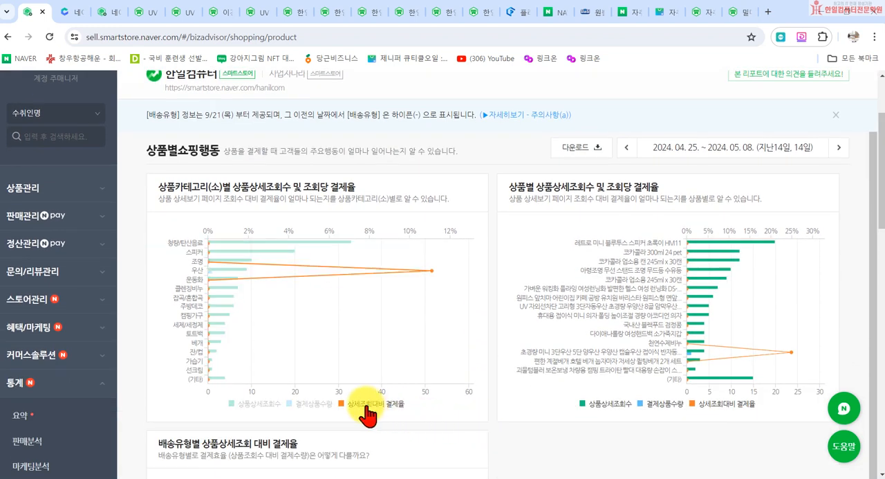
{"action": "mouse_move", "coordinate": [230, 280]}
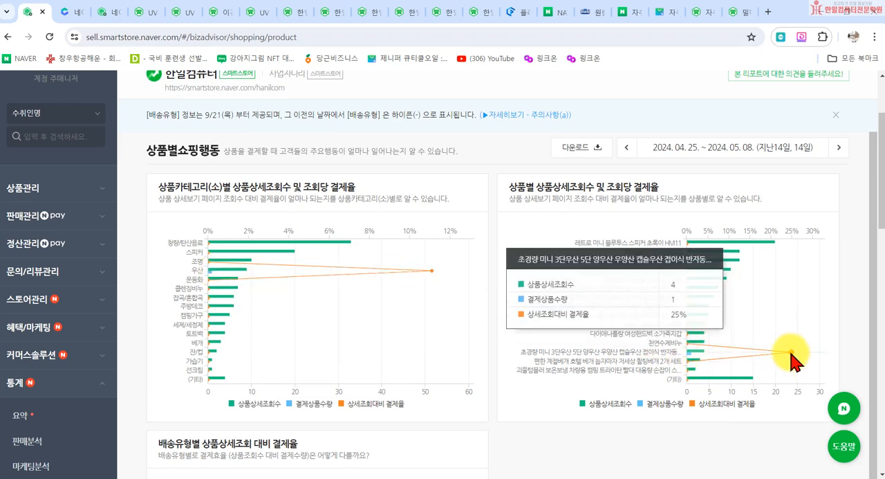
{"action": "mouse_move", "coordinate": [788, 355]}
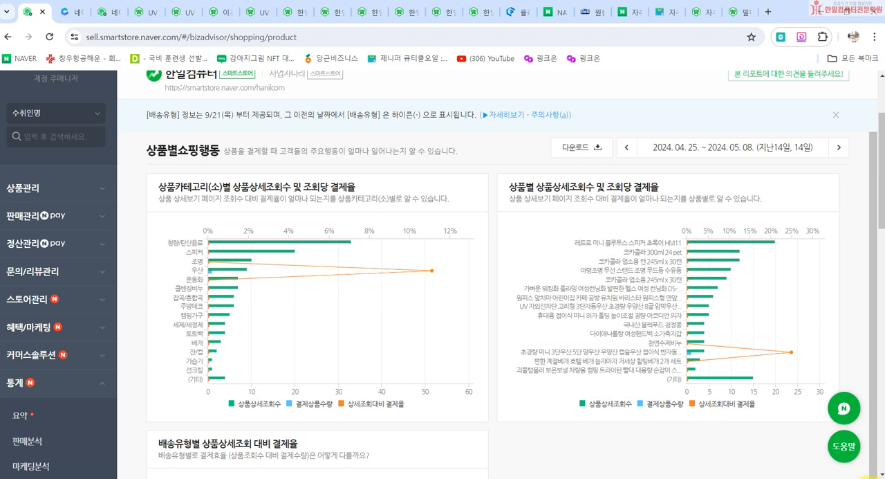
- Review the 배송유형별 payment-rate chart and the product category table of views and payments in 쇼핑행동분석
{"action": "scroll", "coordinate": [687, 301], "scroll_direction": "down", "scroll_amount": 4}
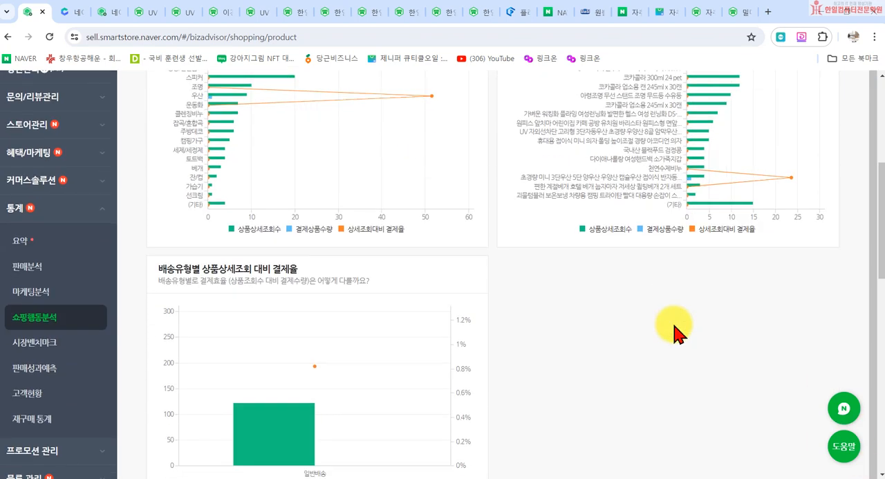
{"action": "scroll", "coordinate": [332, 348], "scroll_direction": "down", "scroll_amount": 3}
{"action": "scroll", "coordinate": [291, 352], "scroll_direction": "down", "scroll_amount": 2}
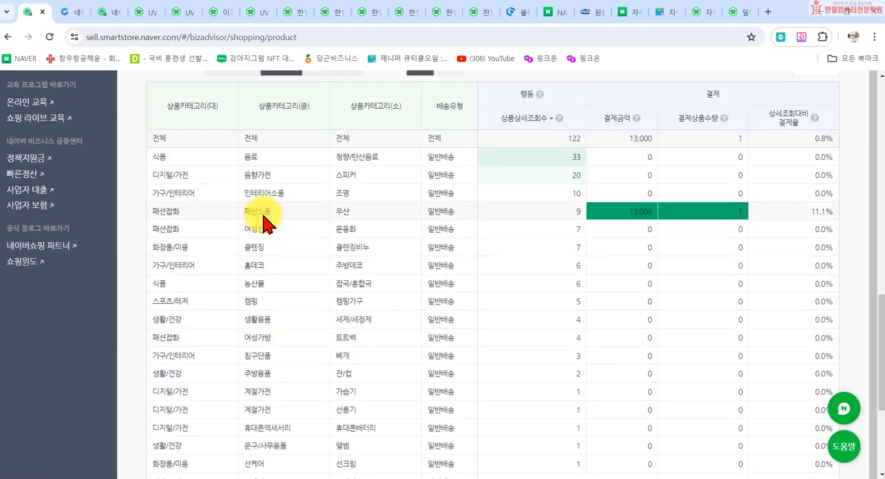
{"action": "scroll", "coordinate": [593, 322], "scroll_direction": "down", "scroll_amount": 3}
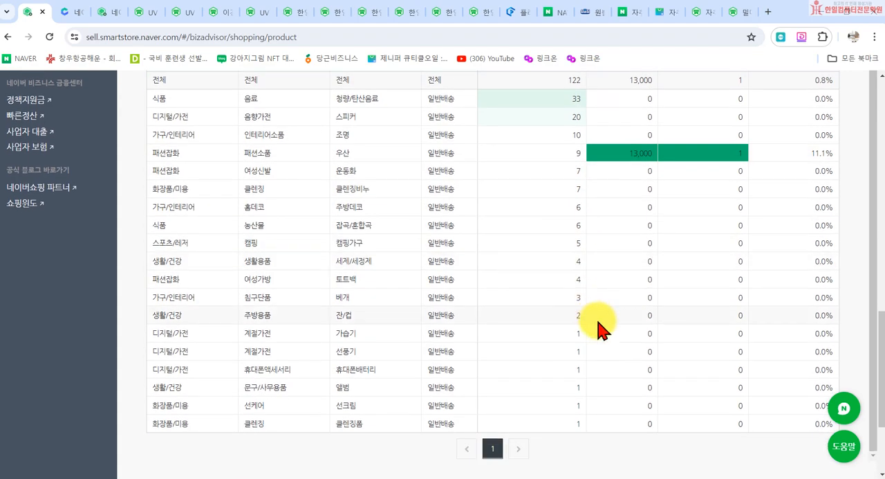
{"action": "scroll", "coordinate": [609, 351], "scroll_direction": "up", "scroll_amount": 6}
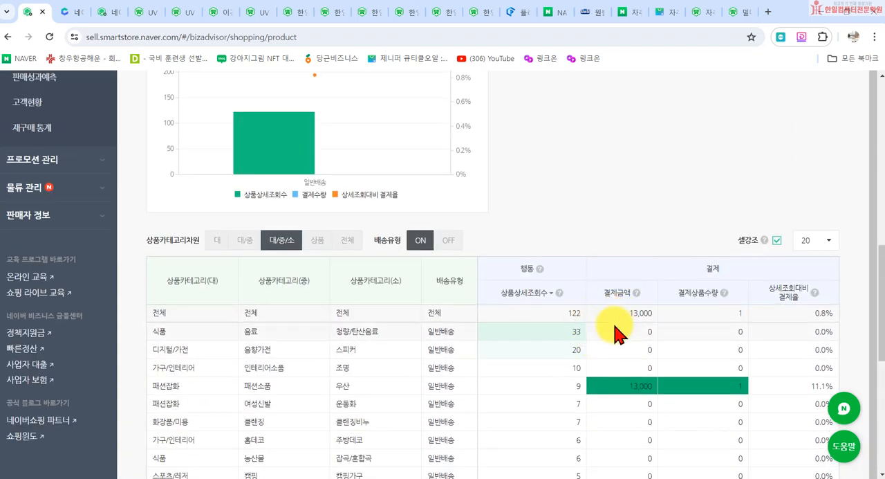
{"action": "scroll", "coordinate": [618, 326], "scroll_direction": "down", "scroll_amount": 5}
- Open the 시장벤치마크 statistics and compare the site groups in the 누적결제금액 벤치마크 chart and its table
{"action": "scroll", "coordinate": [14, 249], "scroll_direction": "up", "scroll_amount": 10}
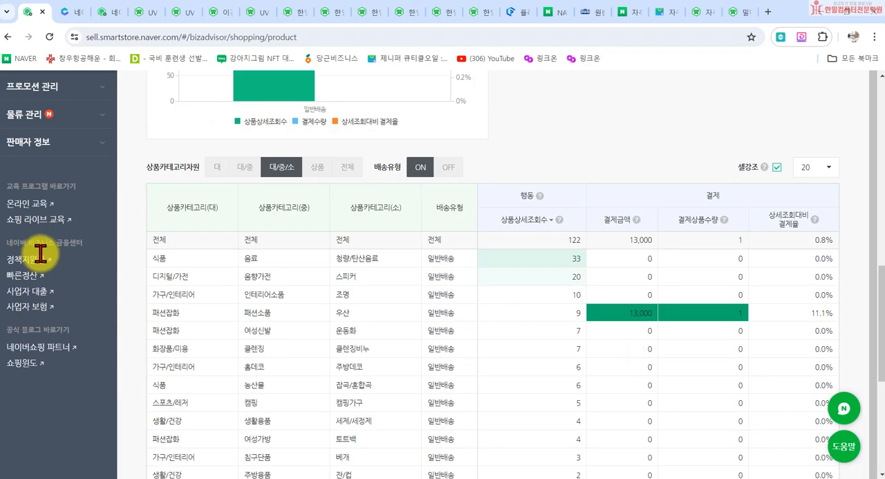
{"action": "left_click", "coordinate": [33, 236]}
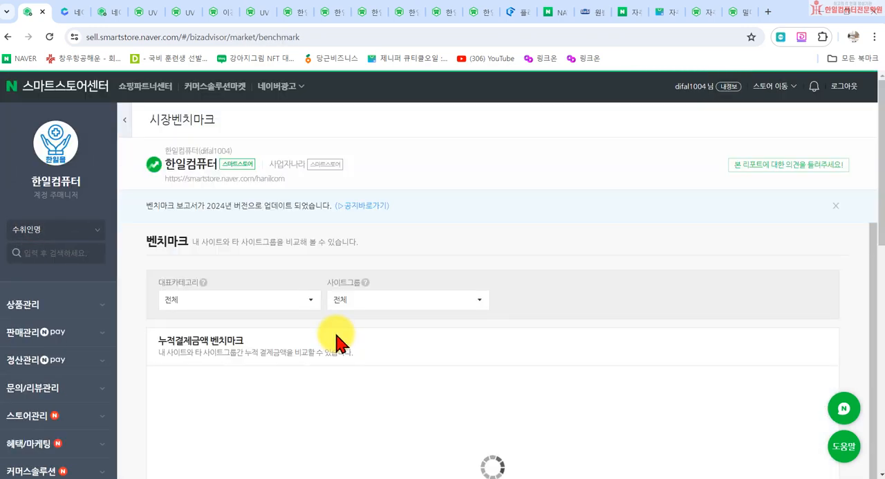
{"action": "scroll", "coordinate": [304, 377], "scroll_direction": "down", "scroll_amount": 3}
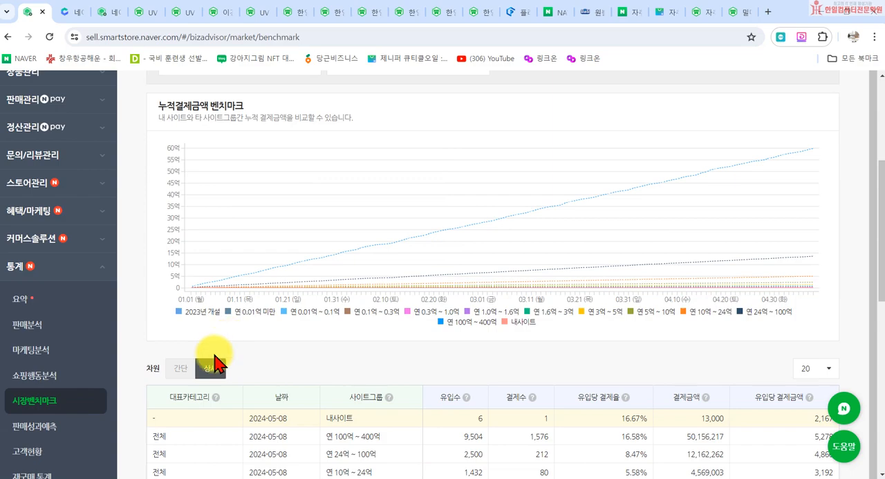
{"action": "scroll", "coordinate": [242, 360], "scroll_direction": "down", "scroll_amount": 3}
{"action": "scroll", "coordinate": [311, 242], "scroll_direction": "up", "scroll_amount": 3}
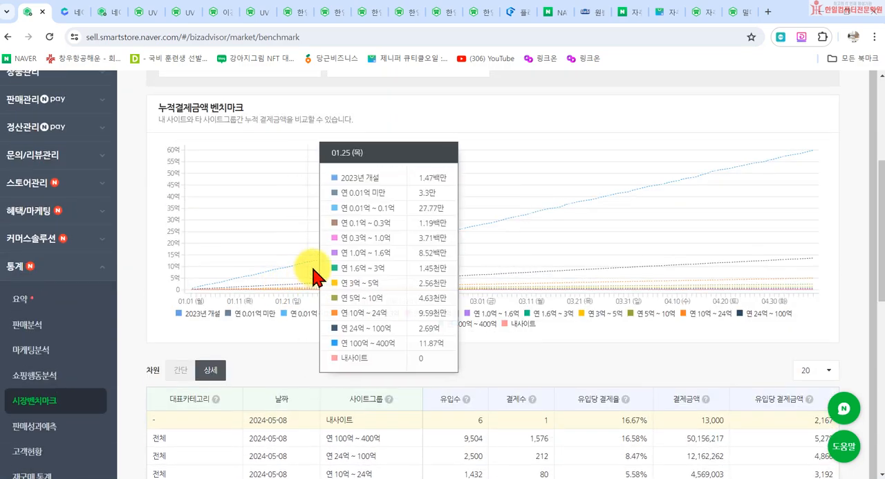
- Open the 판매성과예측 statistics and review the sales forecast section down to the page end
{"action": "scroll", "coordinate": [59, 405], "scroll_direction": "down", "scroll_amount": 2}
{"action": "left_click", "coordinate": [55, 365]}
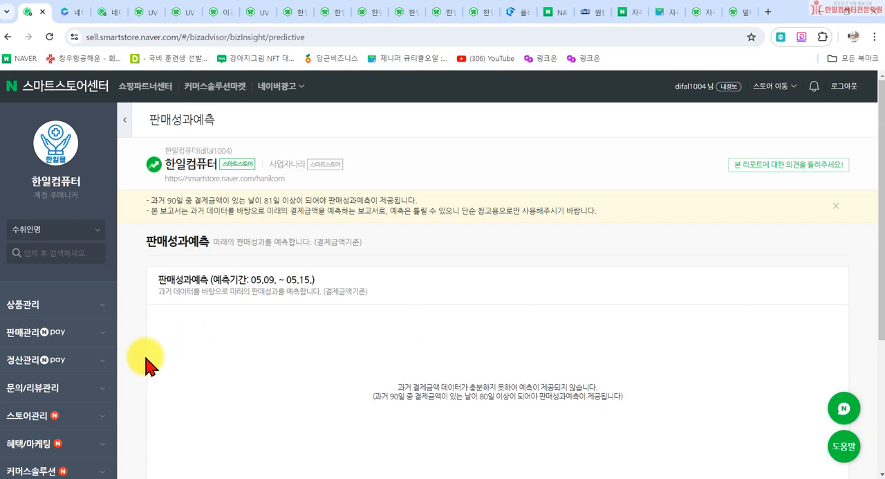
{"action": "scroll", "coordinate": [146, 363], "scroll_direction": "down", "scroll_amount": 3}
{"action": "scroll", "coordinate": [62, 401], "scroll_direction": "down", "scroll_amount": 2}
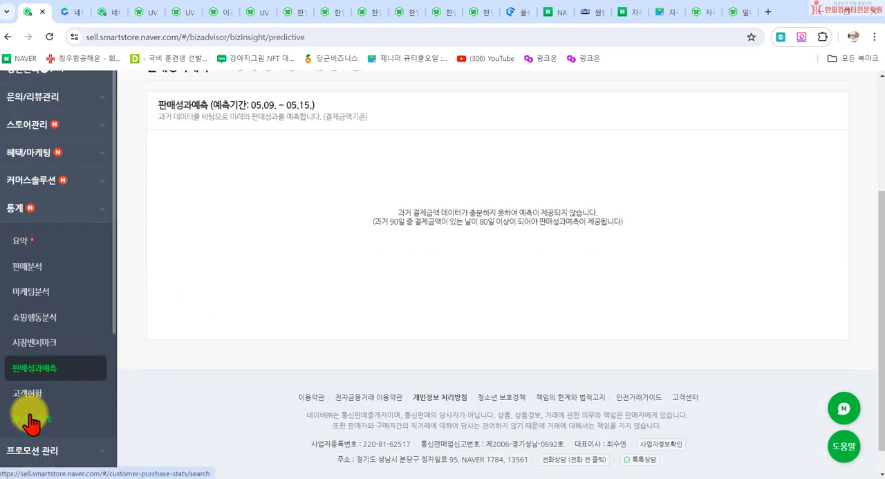
- Open 기획전 관리 under 프로모션 관리 and review its search filters, guide links and results section
{"action": "scroll", "coordinate": [69, 406], "scroll_direction": "down", "scroll_amount": 3}
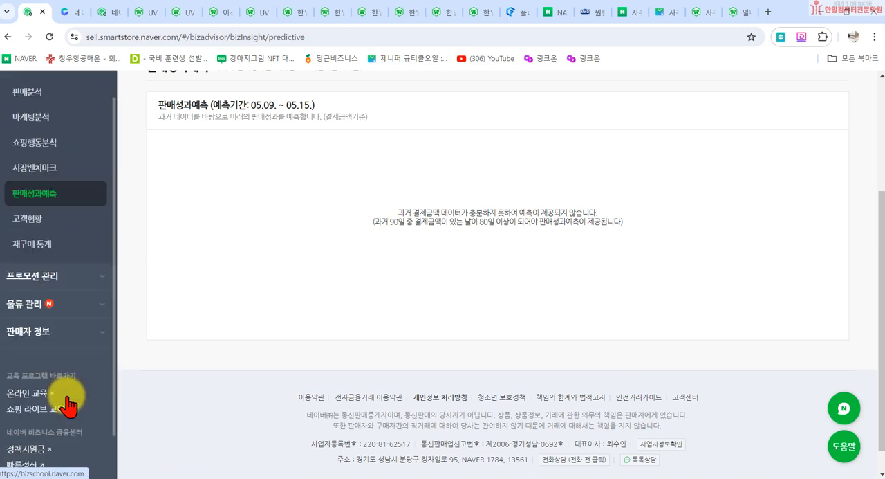
{"action": "left_click", "coordinate": [76, 280]}
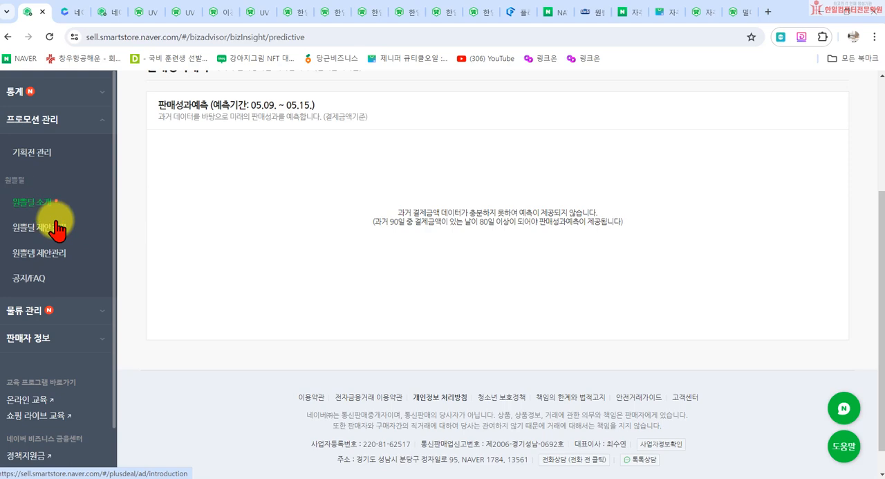
{"action": "left_click", "coordinate": [29, 160]}
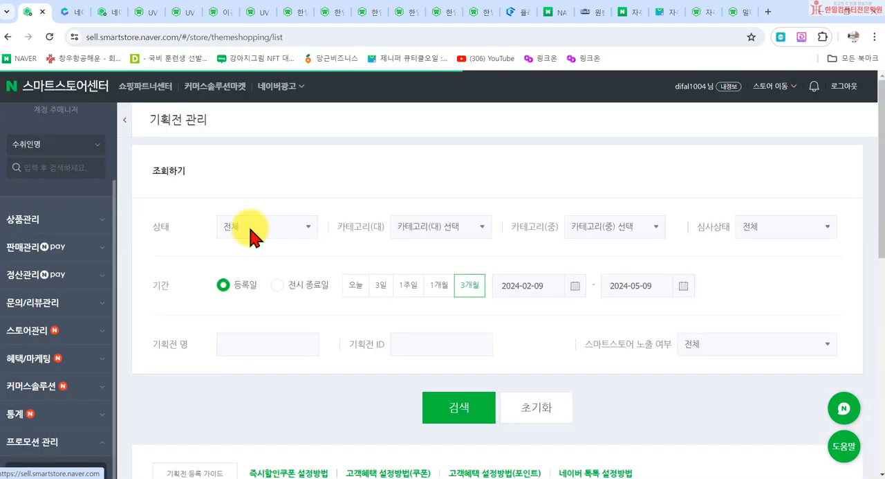
{"action": "scroll", "coordinate": [401, 306], "scroll_direction": "down", "scroll_amount": 1}
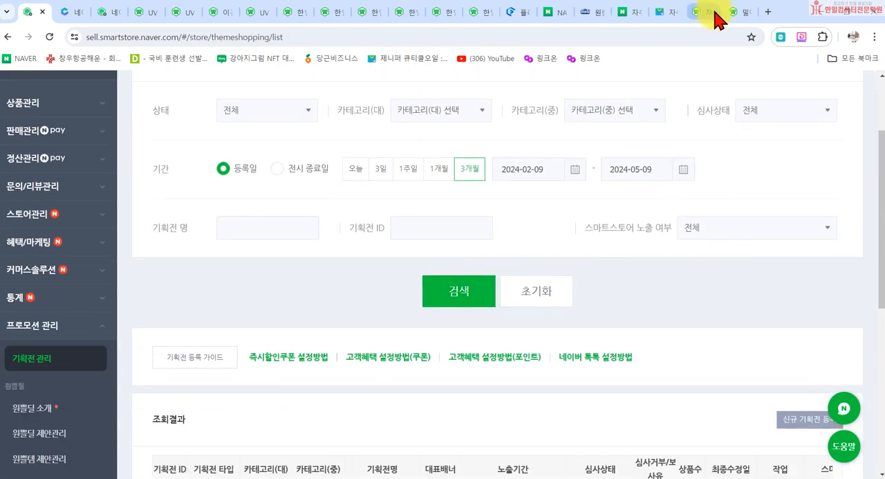
- Go from the Naver search page to the 기획전 section of Naver Shopping and browse the current exhibitions
{"action": "left_click", "coordinate": [638, 14]}
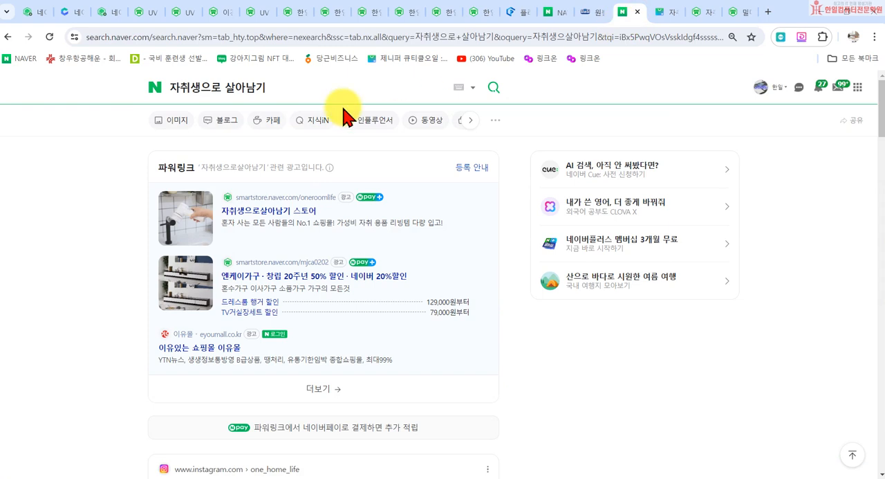
{"action": "left_click", "coordinate": [161, 97]}
{"action": "left_click", "coordinate": [379, 158]}
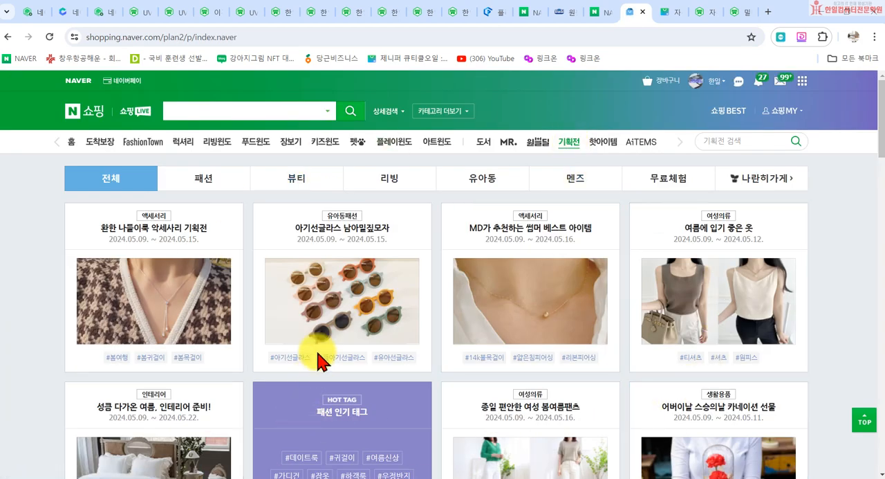
{"action": "scroll", "coordinate": [337, 305], "scroll_direction": "down", "scroll_amount": 1}
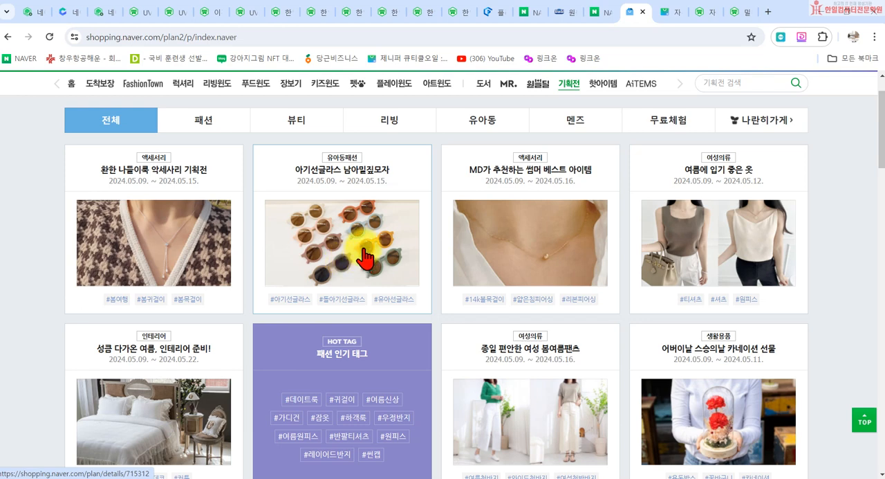
- Return to 기획전 관리 in 스마트스토어센터 and open page 2 of the 기획전 등록 가이드 PDF
{"action": "left_click", "coordinate": [31, 12]}
{"action": "scroll", "coordinate": [251, 346], "scroll_direction": "down", "scroll_amount": 1}
{"action": "left_click", "coordinate": [200, 298]}
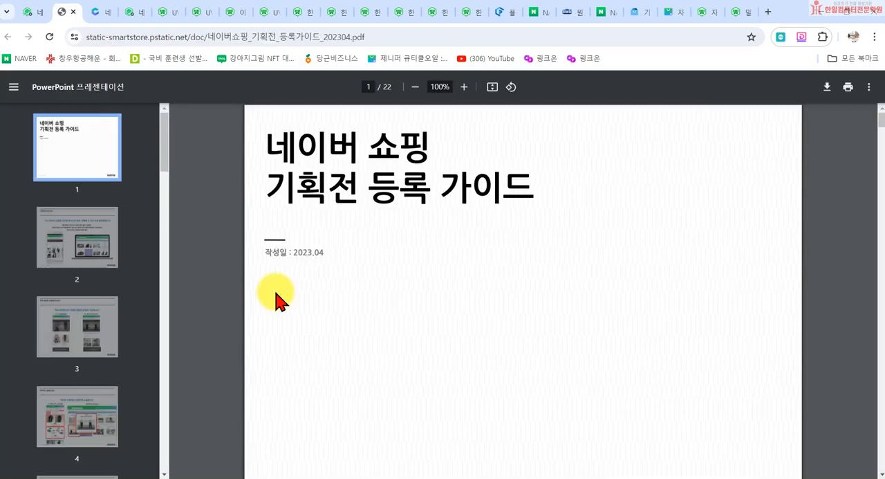
{"action": "left_click", "coordinate": [71, 240]}
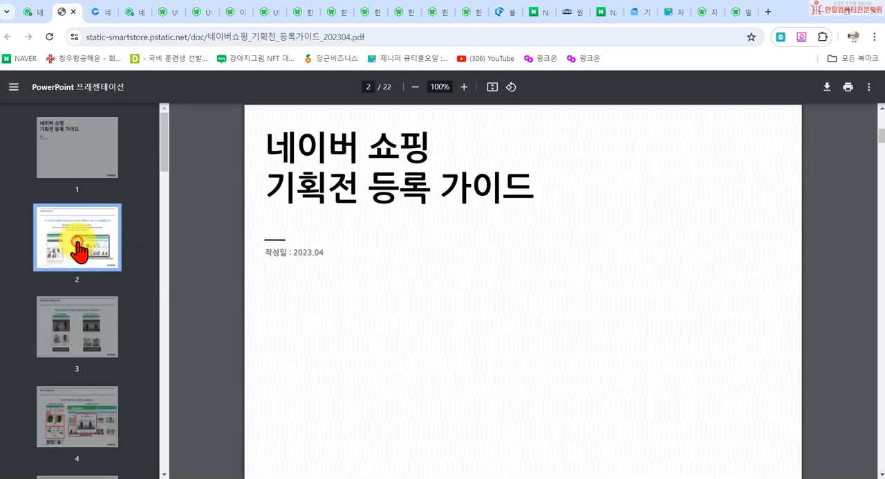
- Read pages 3 to 7 of the guide on exhibition formats, benefit conditions and banner image rules, and close it
{"action": "scroll", "coordinate": [588, 372], "scroll_direction": "down", "scroll_amount": 3}
{"action": "left_click", "coordinate": [109, 321]}
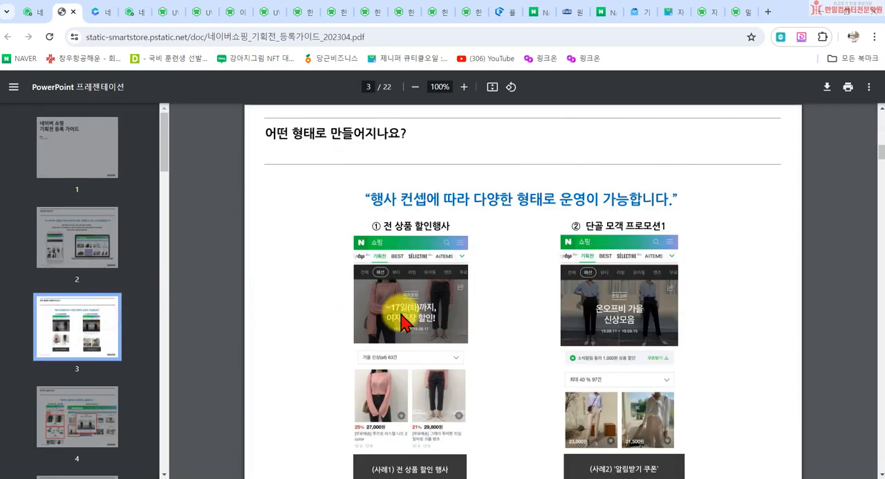
{"action": "scroll", "coordinate": [401, 312], "scroll_direction": "down", "scroll_amount": 5}
{"action": "left_click", "coordinate": [69, 415]}
{"action": "scroll", "coordinate": [117, 338], "scroll_direction": "down", "scroll_amount": 3}
{"action": "left_click", "coordinate": [79, 349]}
{"action": "scroll", "coordinate": [505, 356], "scroll_direction": "down", "scroll_amount": 1}
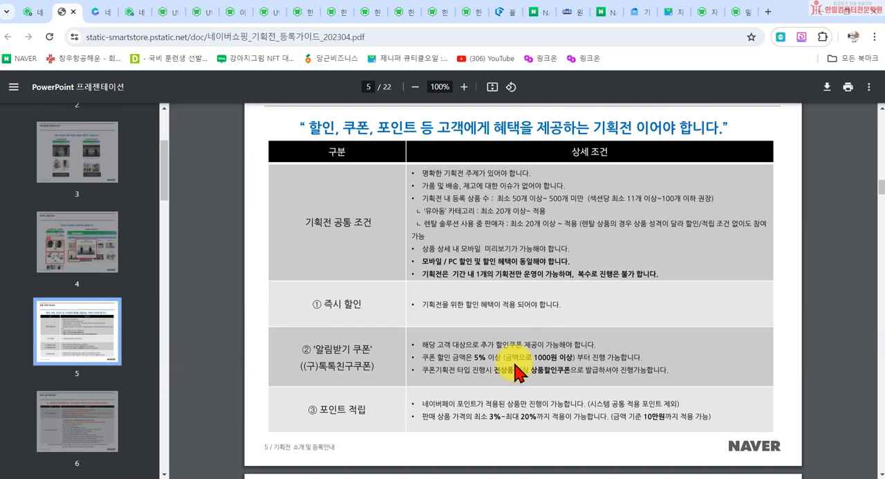
{"action": "scroll", "coordinate": [470, 394], "scroll_direction": "down", "scroll_amount": 8}
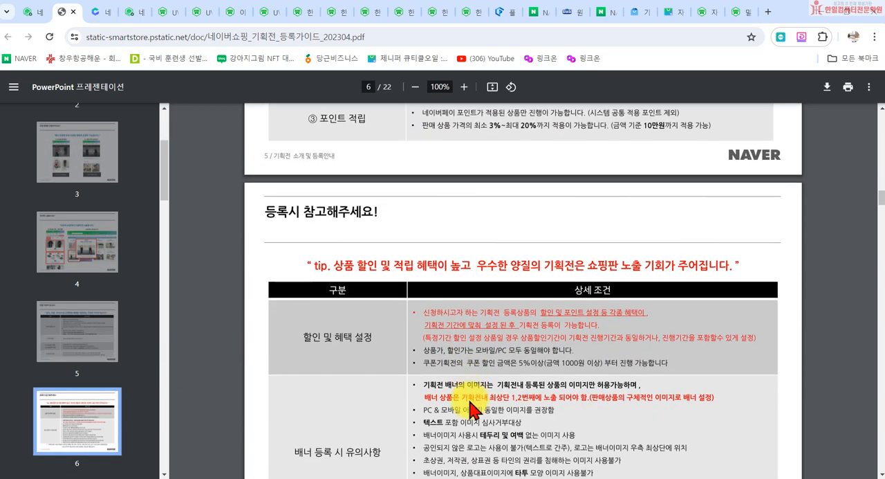
{"action": "scroll", "coordinate": [507, 397], "scroll_direction": "down", "scroll_amount": 5}
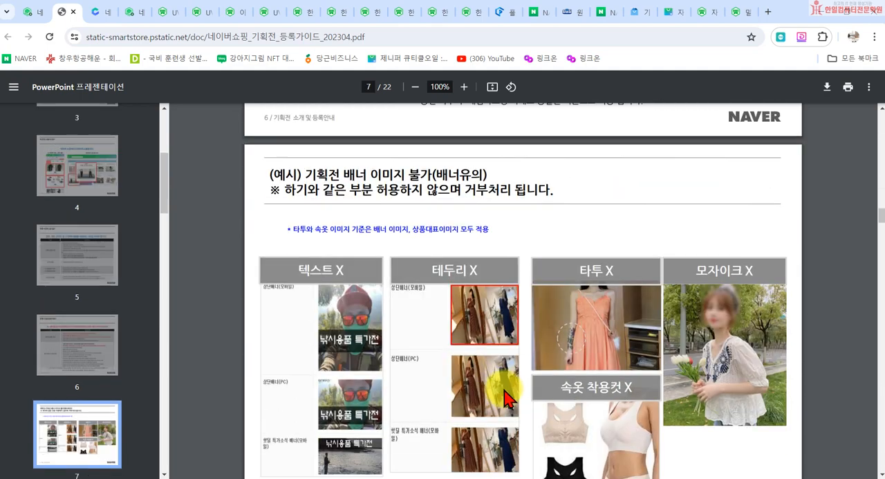
{"action": "scroll", "coordinate": [571, 405], "scroll_direction": "up", "scroll_amount": 8}
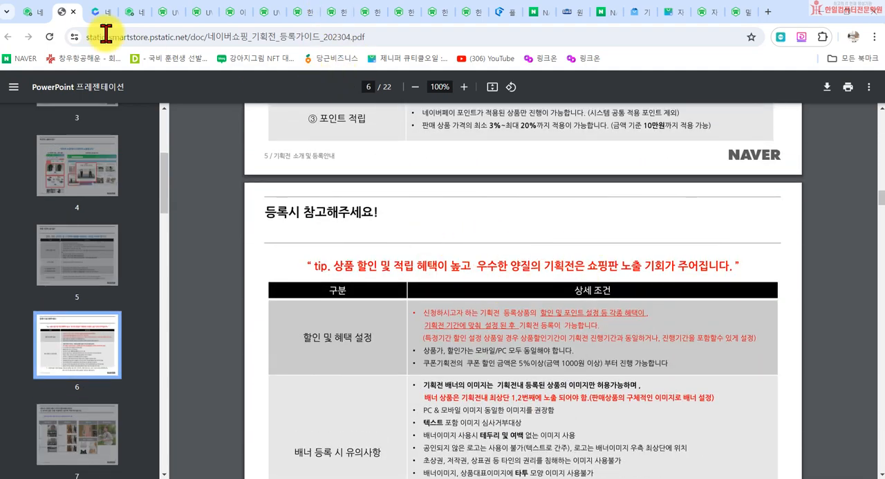
{"action": "left_click", "coordinate": [76, 12]}
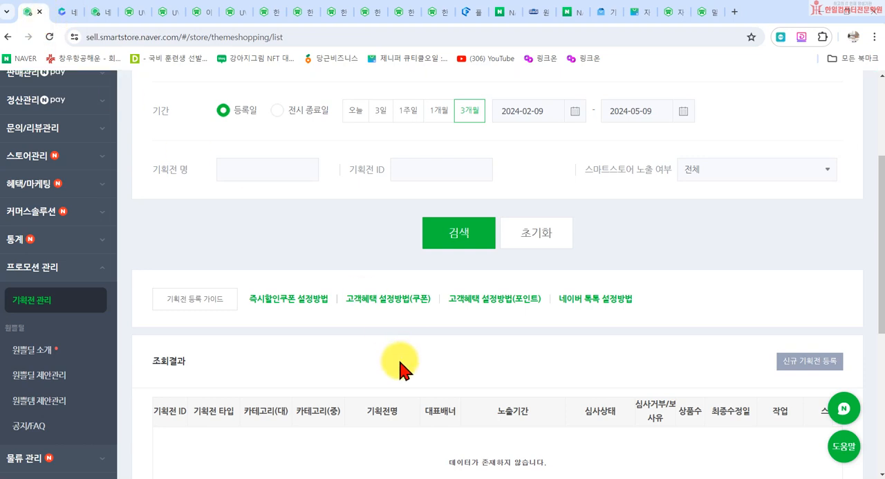
- Look over the 물류 관리 and 판매자 정보 submenus, and switch to the checklist in Notepad
{"action": "scroll", "coordinate": [498, 405], "scroll_direction": "down", "scroll_amount": 1}
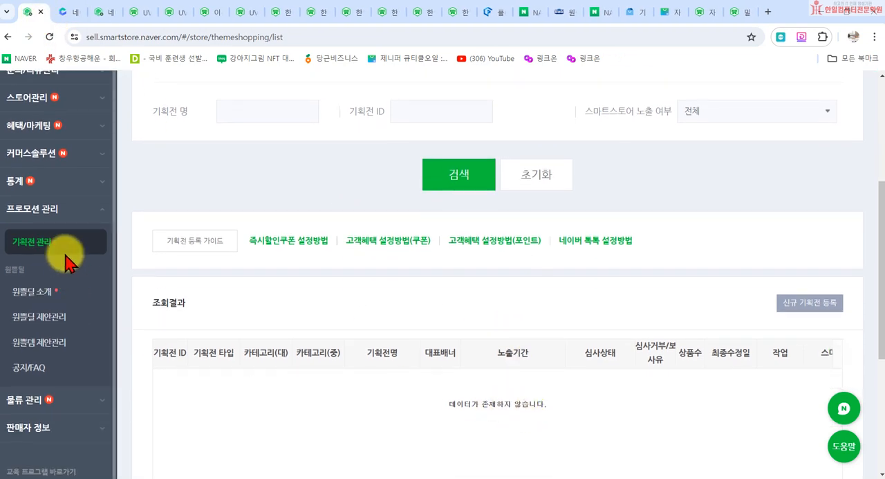
{"action": "left_click", "coordinate": [34, 404]}
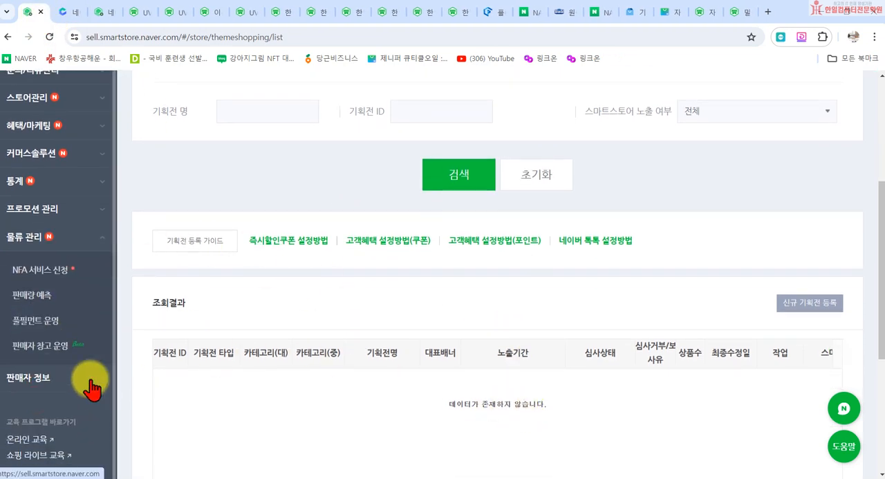
{"action": "left_click", "coordinate": [78, 379]}
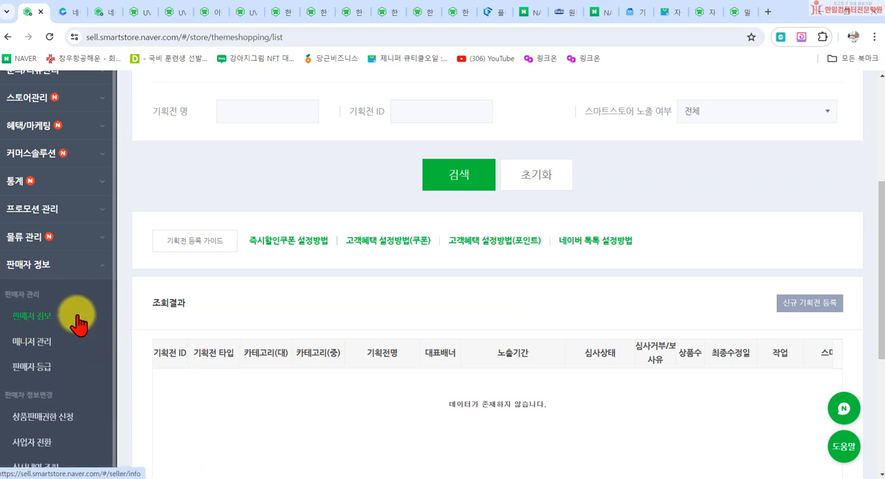
{"action": "scroll", "coordinate": [75, 318], "scroll_direction": "down", "scroll_amount": 2}
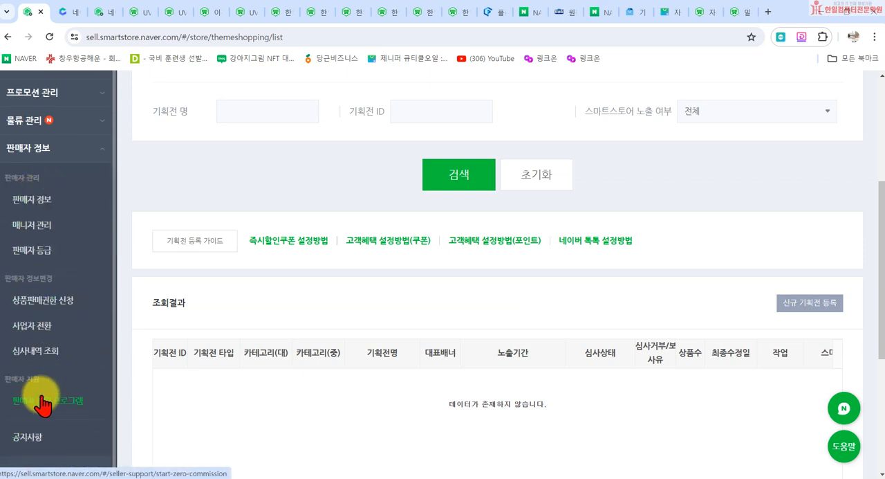
{"action": "scroll", "coordinate": [261, 338], "scroll_direction": "up", "scroll_amount": 3}
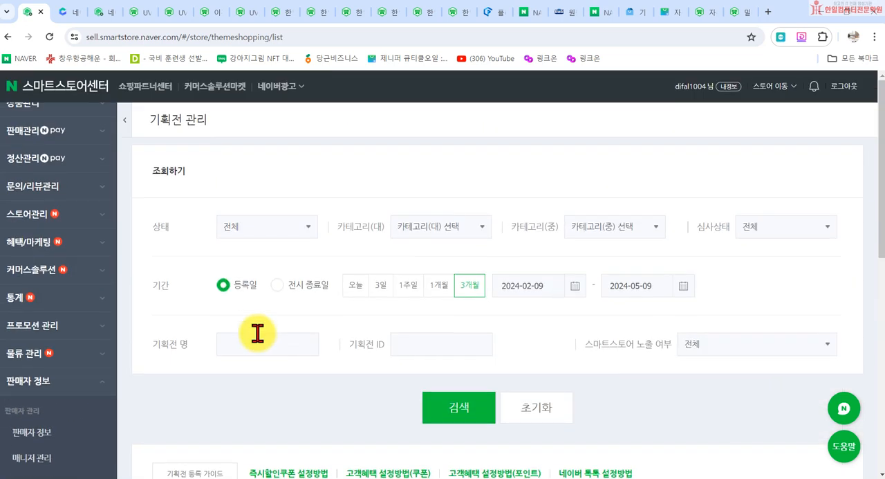
{"action": "left_click", "coordinate": [815, 16]}
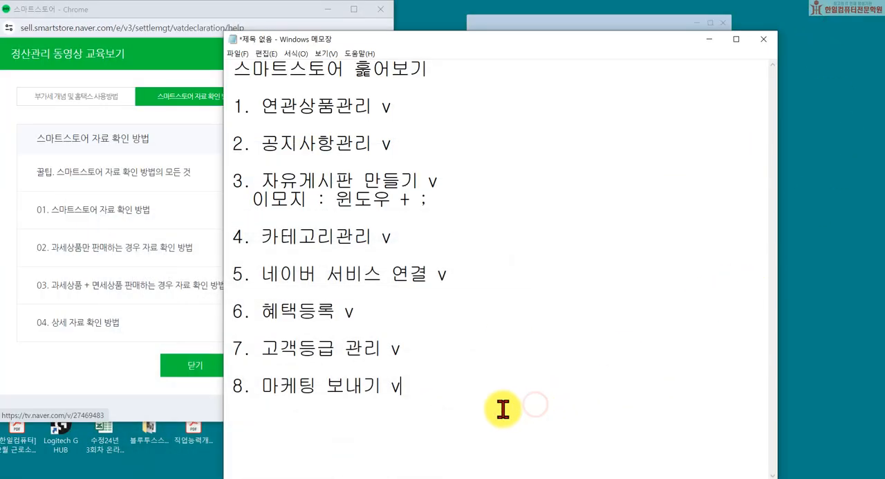